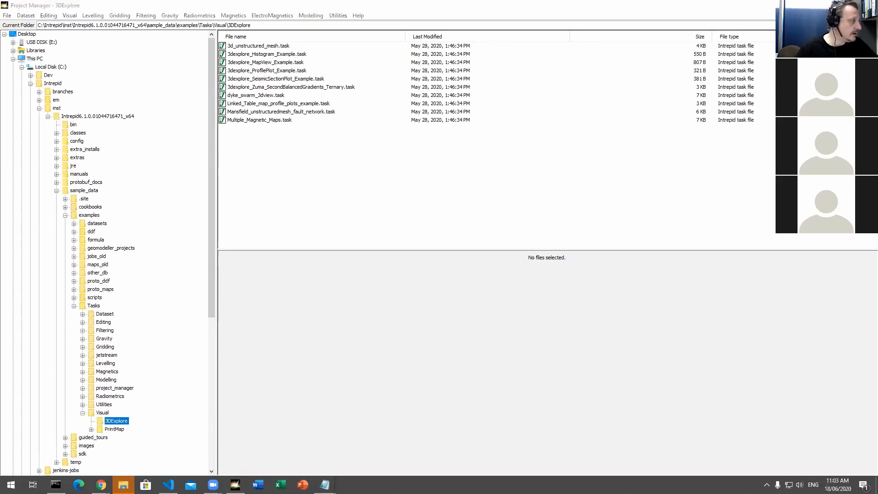
Step: Run the 3dexplore_MapView_Example.task file and enlarge the map window that it produces
left_click(310, 182)
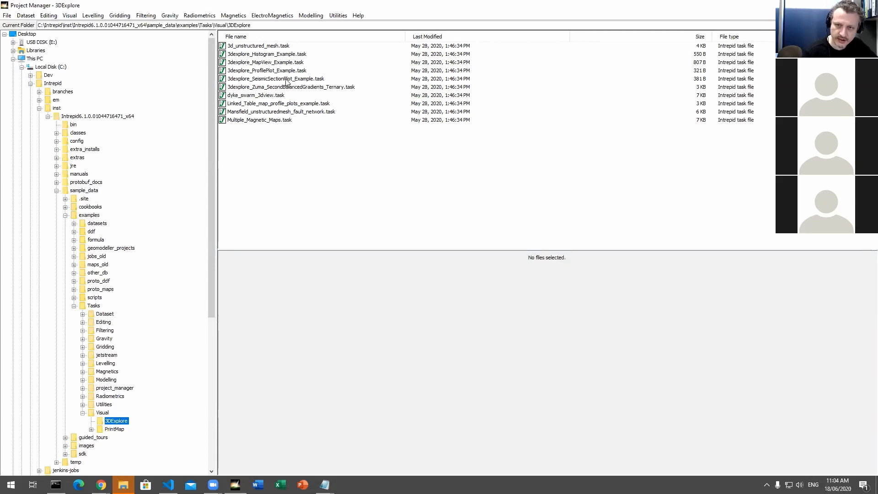
left_click(280, 55)
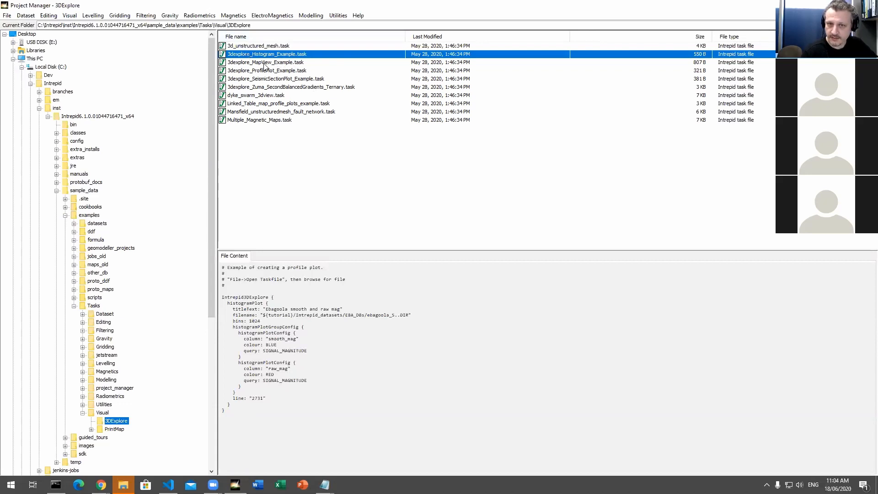
left_click(266, 64)
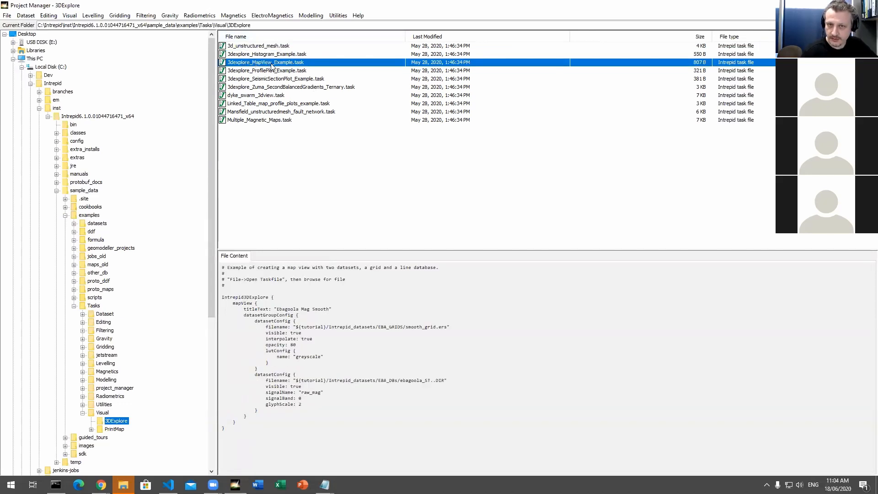
right_click(274, 66)
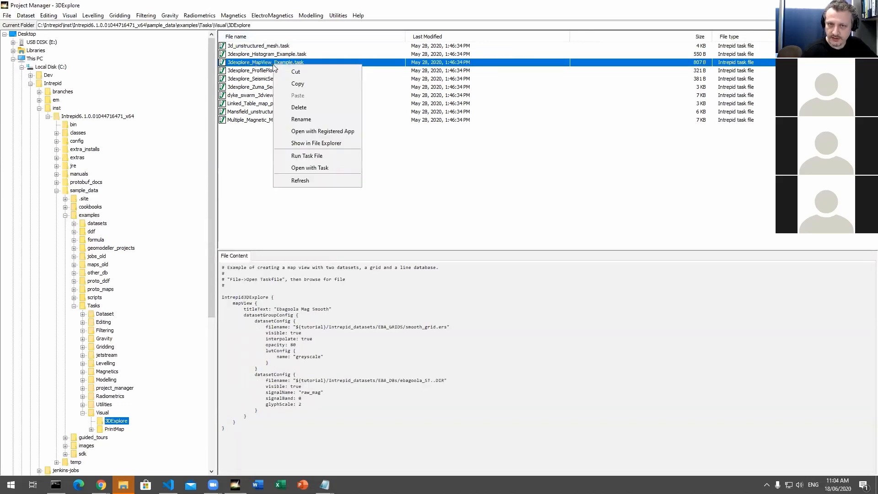
left_click(326, 157)
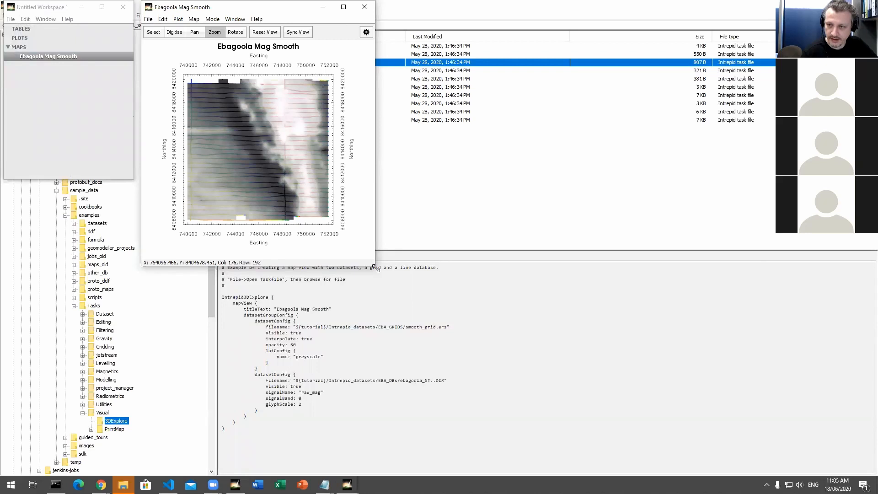
left_click_drag(375, 268, 668, 443)
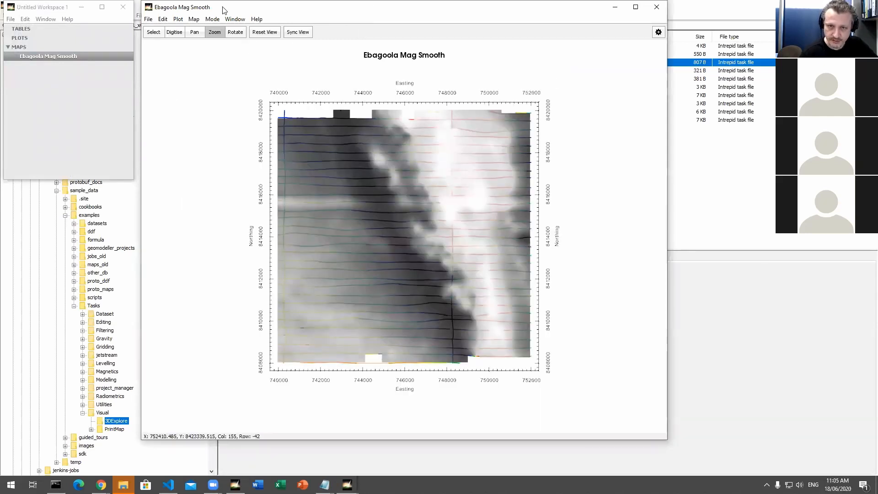
left_click_drag(224, 10, 267, 21)
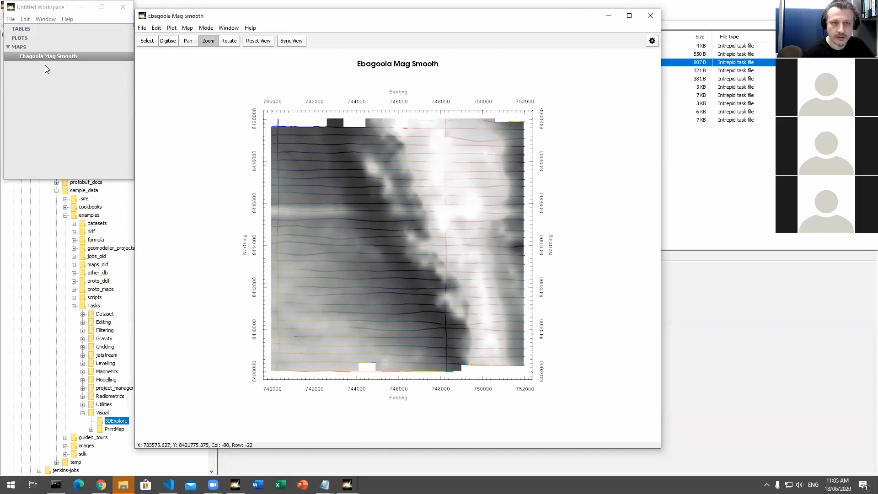
Step: Open a table view of the map's ebagoola_ST..DIR dataset and enlarge the table window
right_click(28, 58)
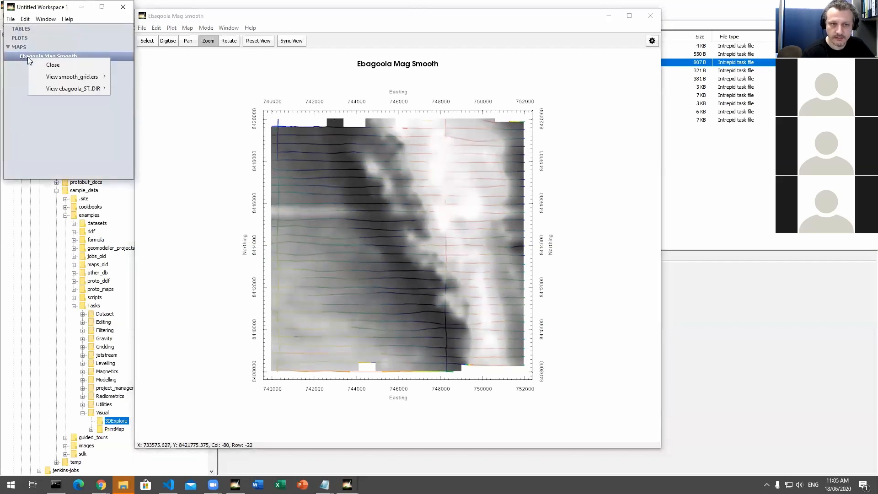
mouse_move(81, 91)
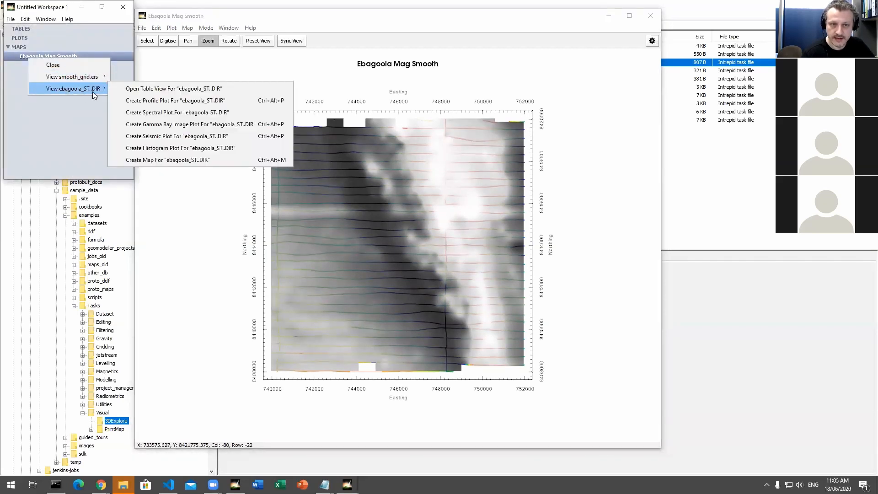
left_click(187, 89)
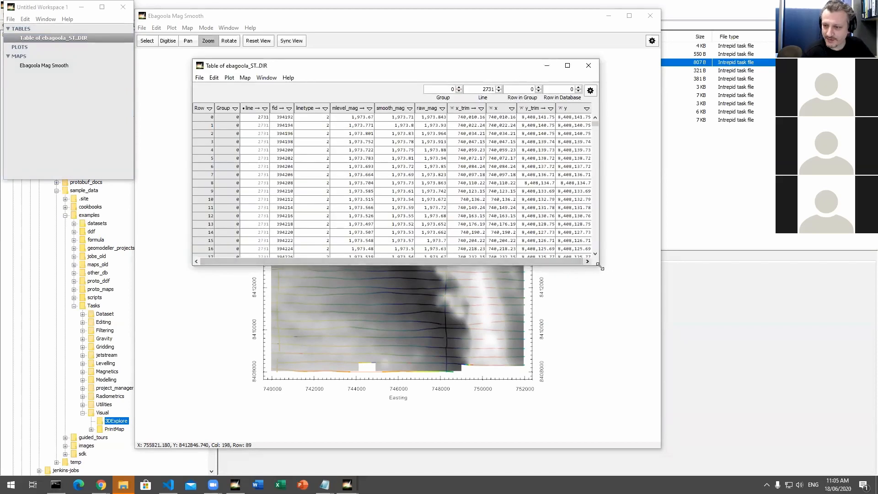
left_click_drag(599, 265, 799, 430)
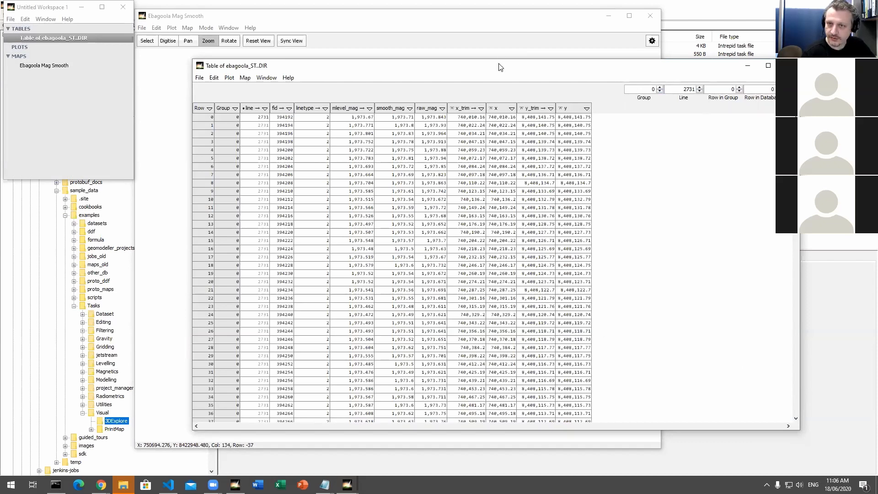
left_click_drag(500, 66, 501, 59)
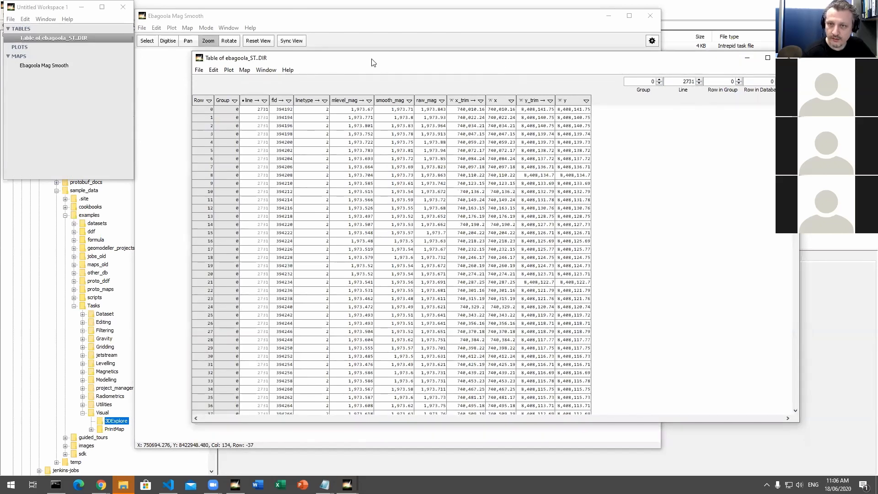
left_click_drag(373, 63, 344, 66)
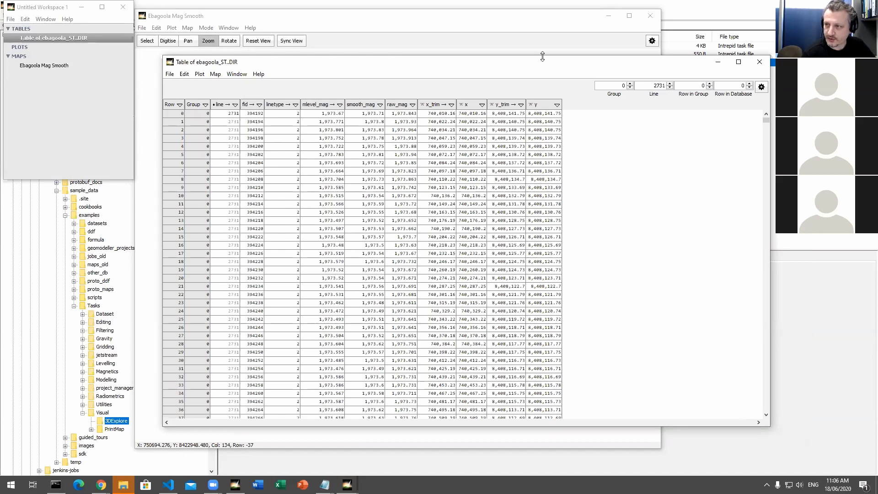
left_click_drag(543, 56, 542, 65)
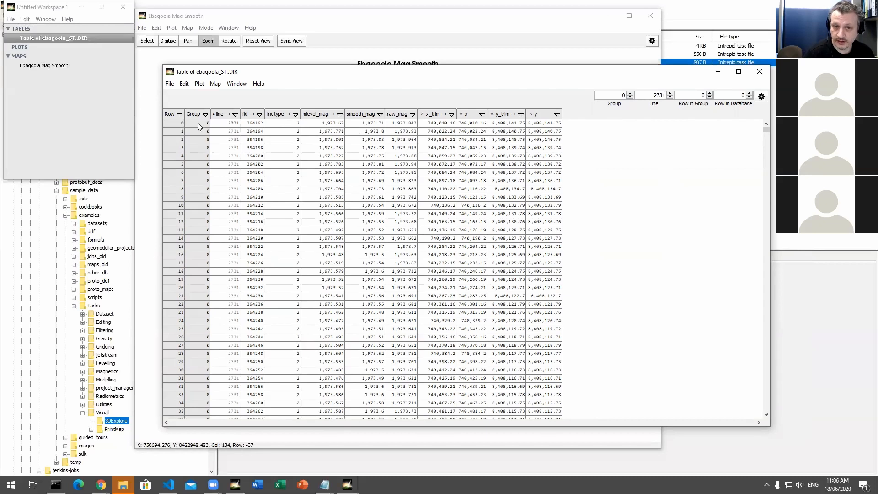
Step: Advance the ebagoola_ST..DIR table through its survey lines to line 2751
scroll(351, 257, "down", 7)
scroll(352, 256, "up", 7)
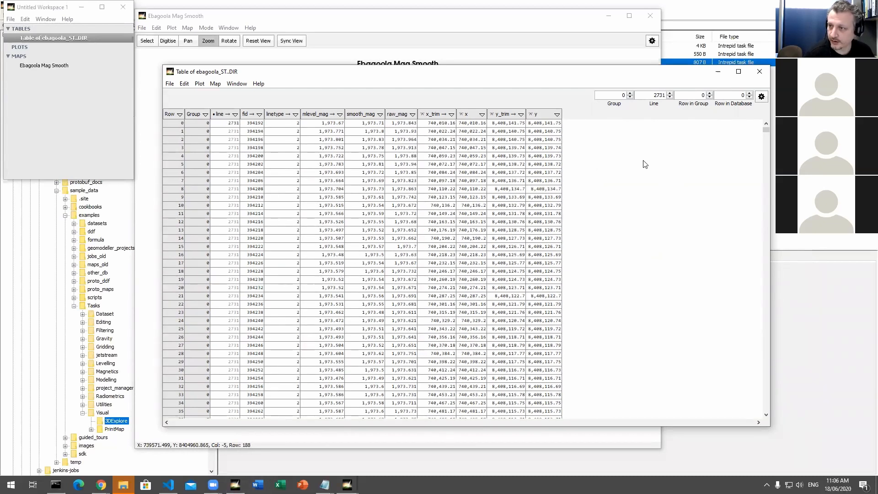
left_click(669, 93)
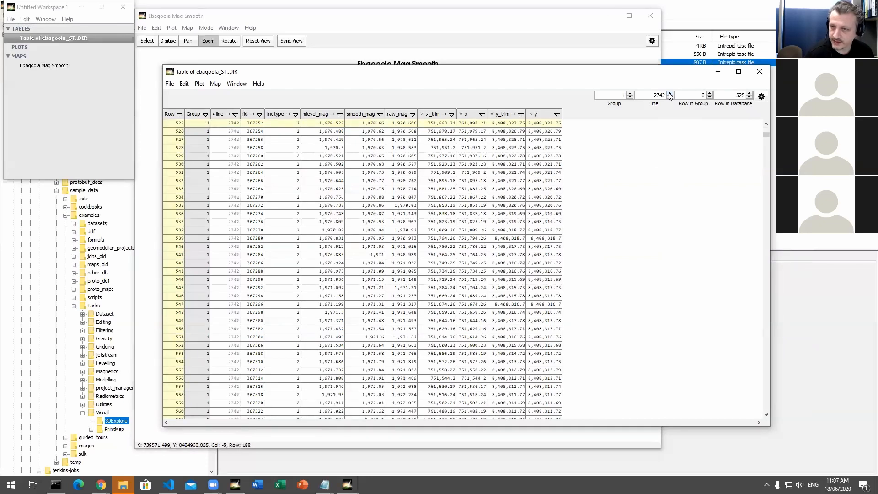
left_click(670, 93)
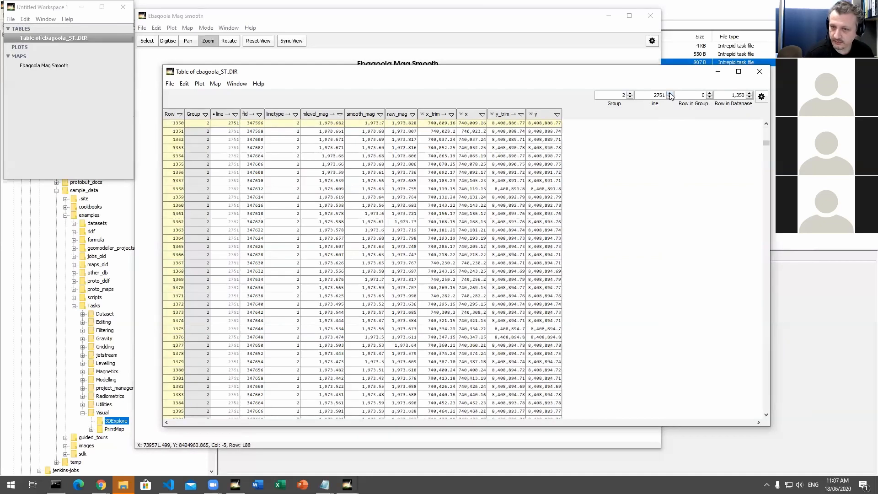
left_click(669, 93)
left_click(670, 97)
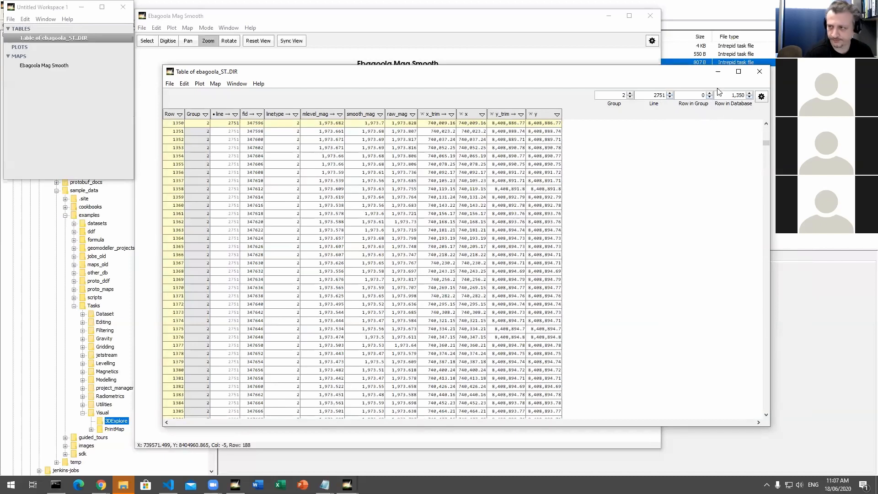
Step: Resize and arrange the map window and the table window side by side so both can be viewed together
mouse_move(313, 118)
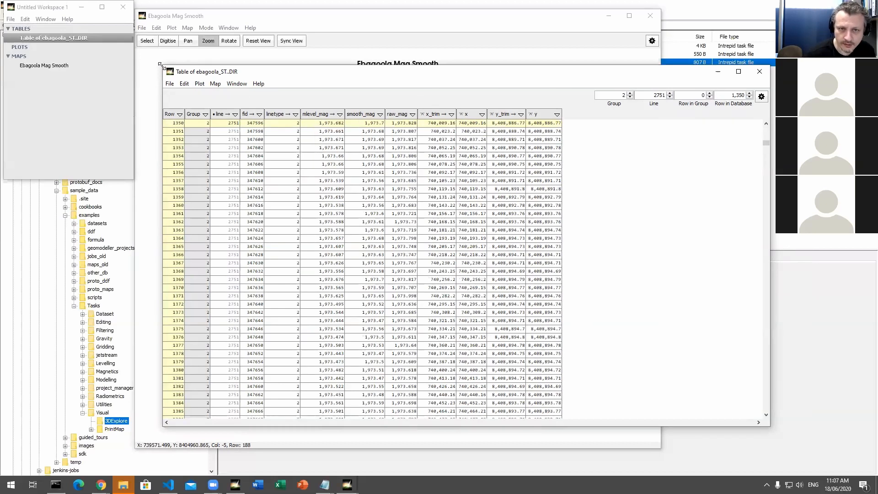
left_click_drag(160, 65, 363, 48)
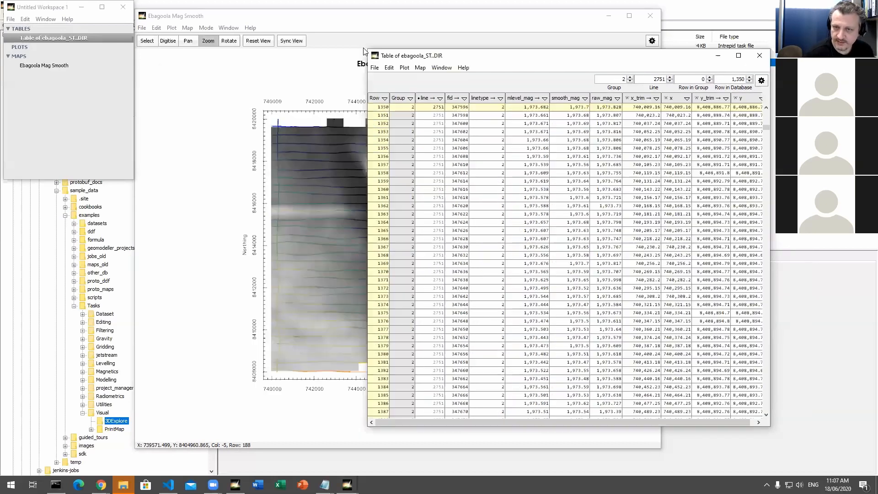
left_click(325, 19)
left_click_drag(324, 19, 215, 22)
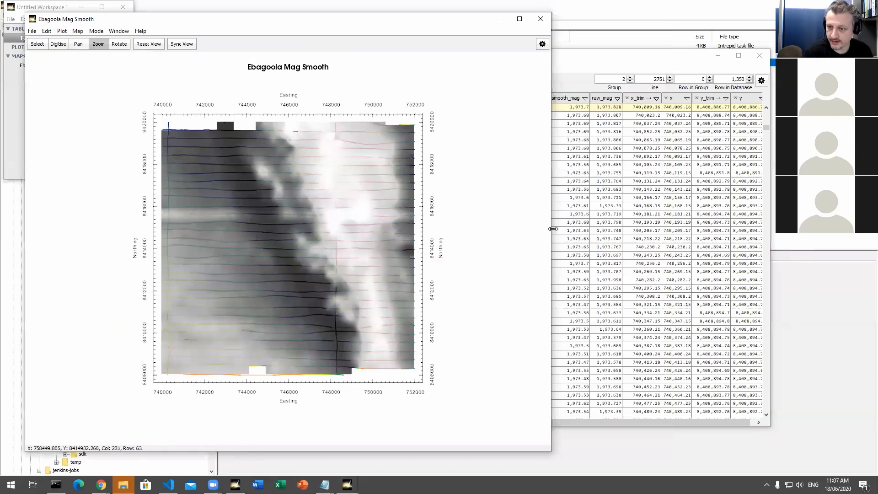
left_click_drag(552, 229, 467, 227)
left_click(526, 62)
left_click_drag(537, 59, 613, 54)
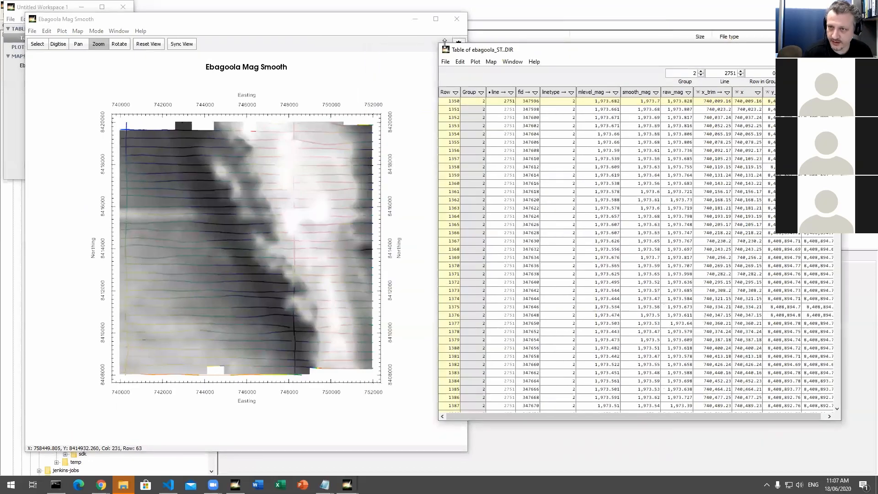
left_click_drag(438, 43, 486, 19)
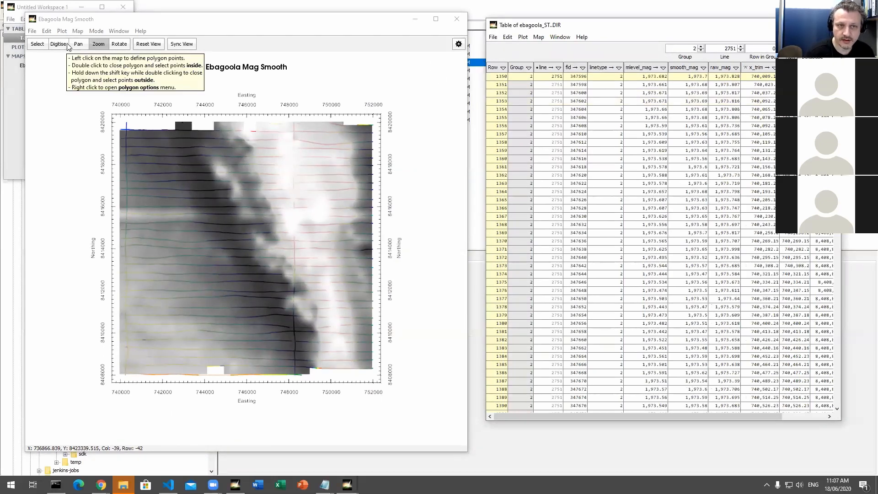
Step: Zoom in on the map's north-west corner and select a data point near the northern end of the north-south line
left_click(87, 19)
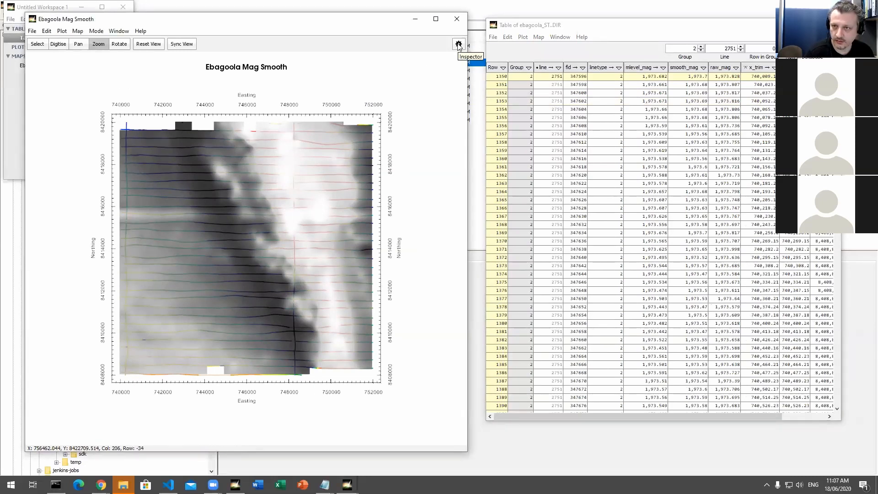
left_click(40, 45)
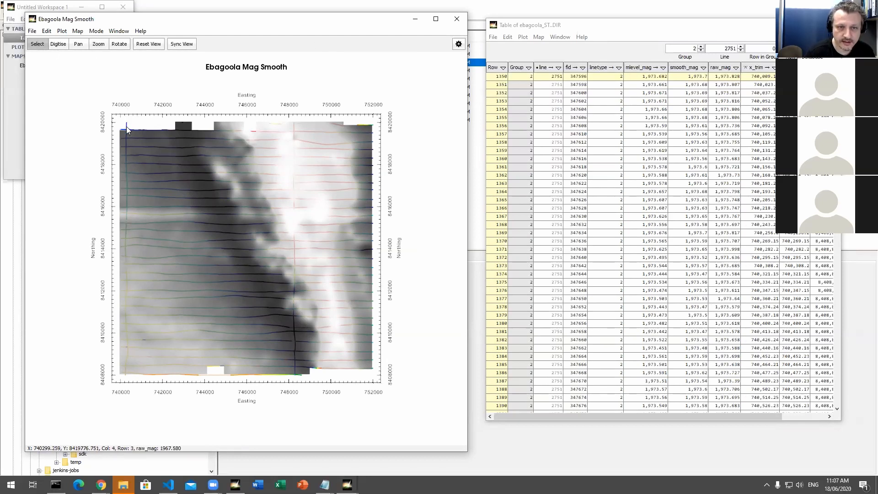
left_click(98, 44)
left_click_drag(115, 124, 158, 153)
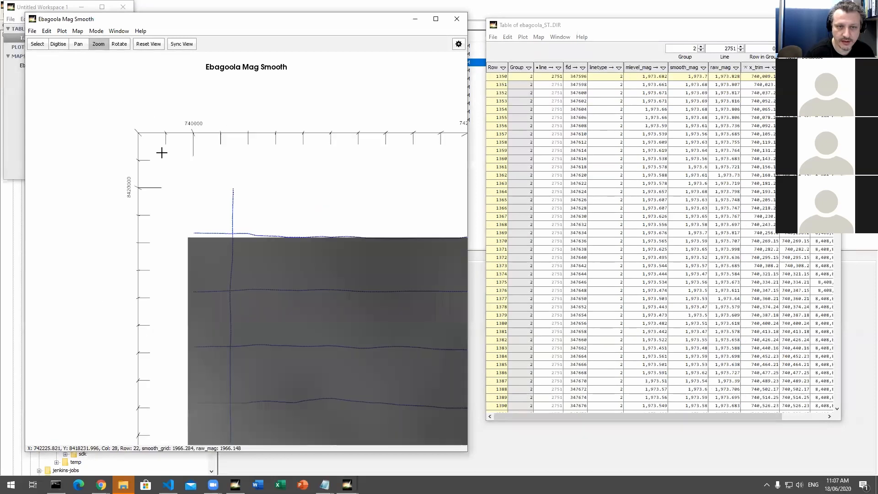
left_click(39, 47)
left_click(234, 204)
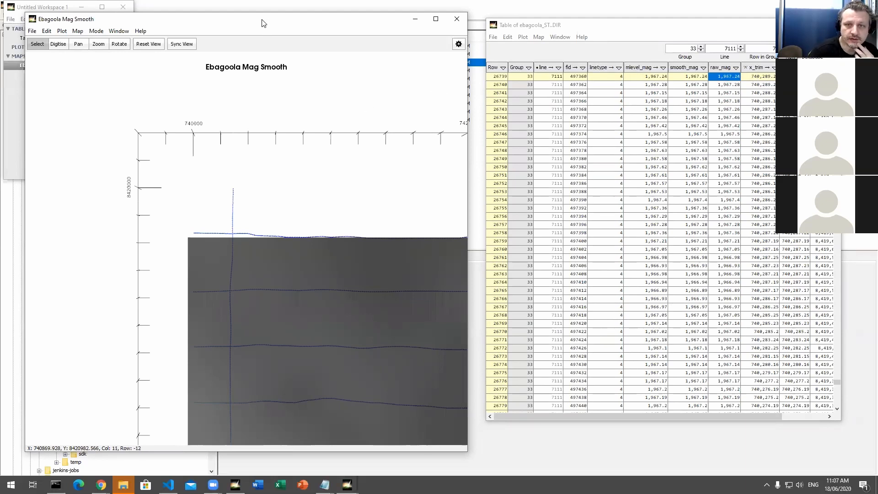
Step: Show the map's display settings beside the map and look through the available background colours, keeping White
left_click_drag(263, 23, 257, 18)
left_click(452, 39)
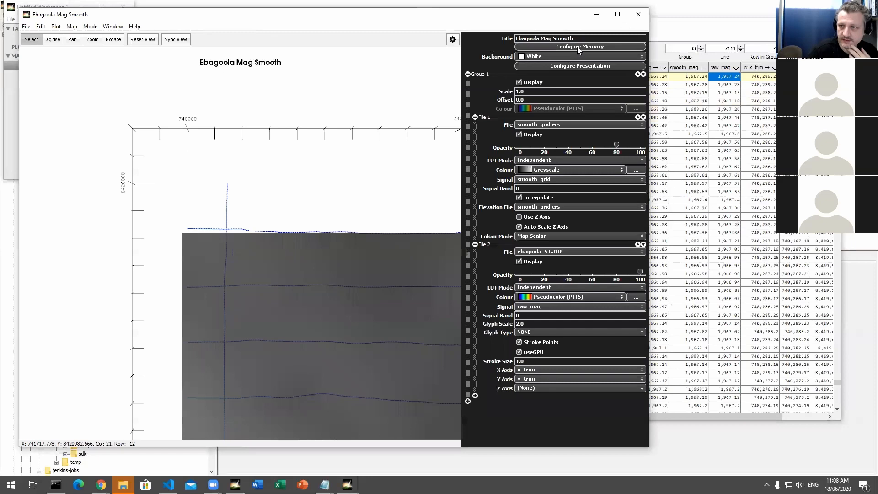
left_click(584, 56)
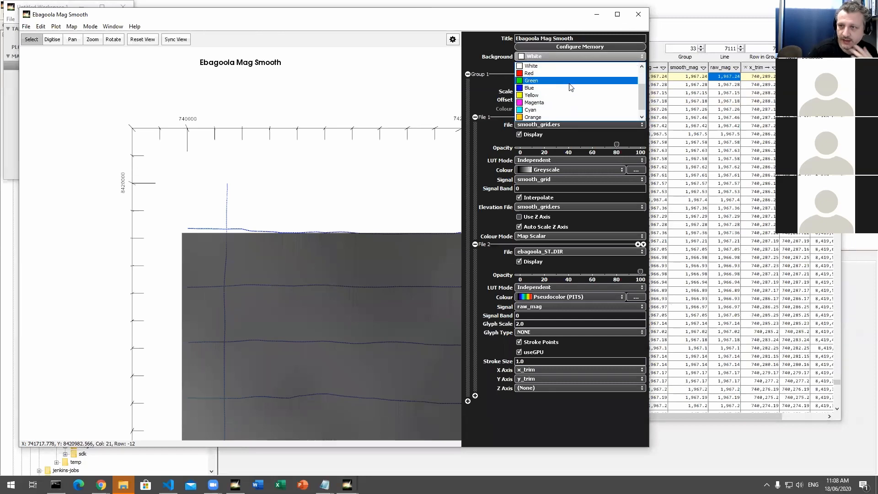
left_click(453, 40)
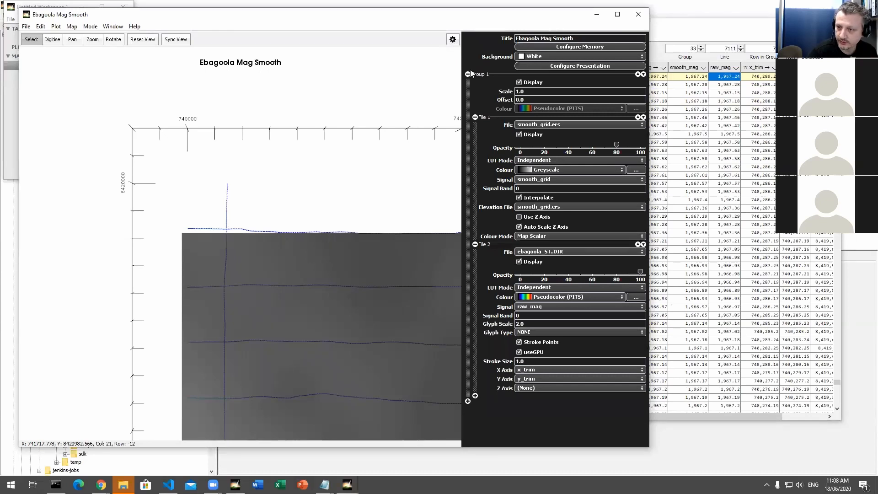
left_click_drag(462, 52, 466, 54)
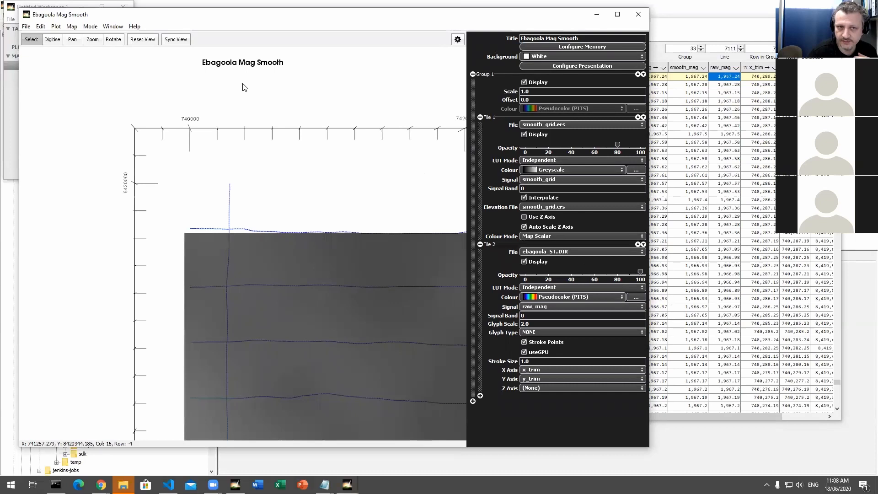
Step: Reset the map to its full extent and set the smooth_grid.ers colour table to Pseudocolor (PITS)
left_click(146, 40)
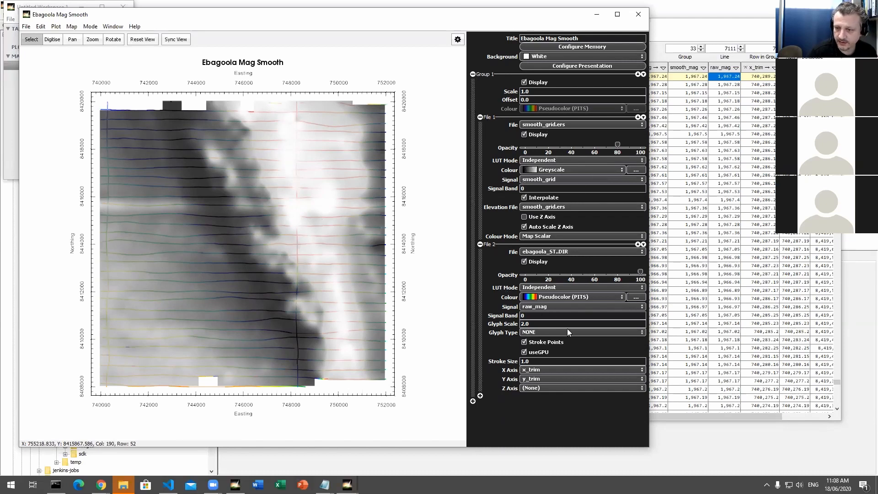
left_click(588, 173)
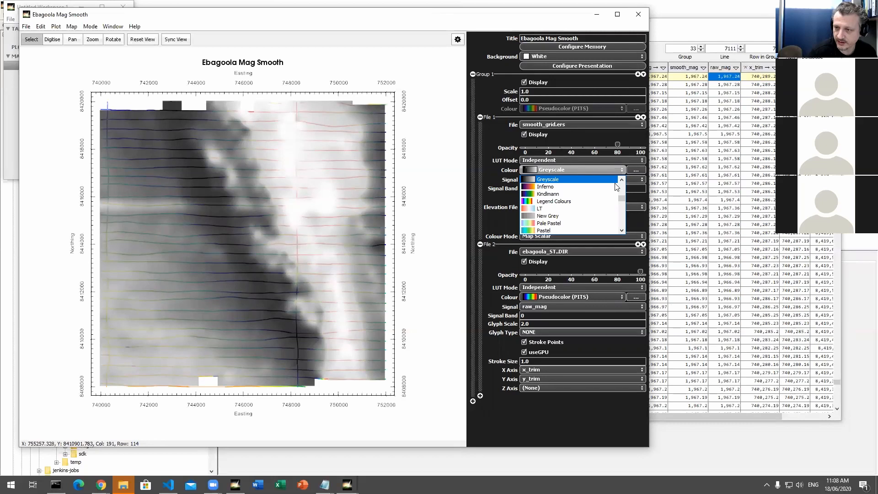
mouse_move(622, 199)
left_mouse_down()
mouse_move(626, 188)
mouse_move(627, 209)
left_mouse_up()
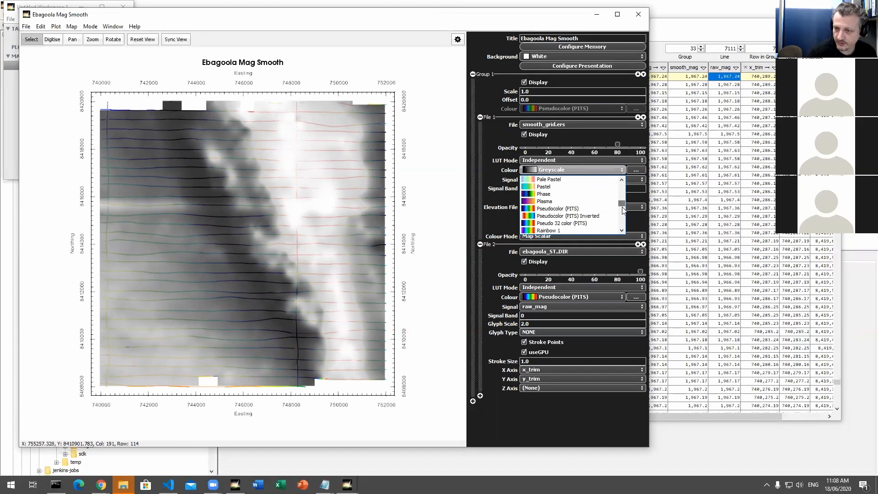
left_click(571, 209)
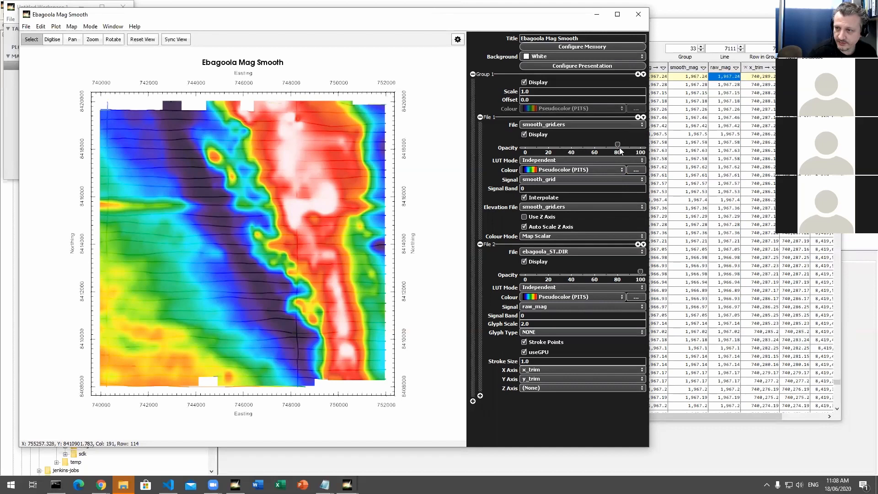
Step: Set the smooth_grid.ers layer's opacity to 100 and hide that layer
left_click_drag(617, 145, 650, 147)
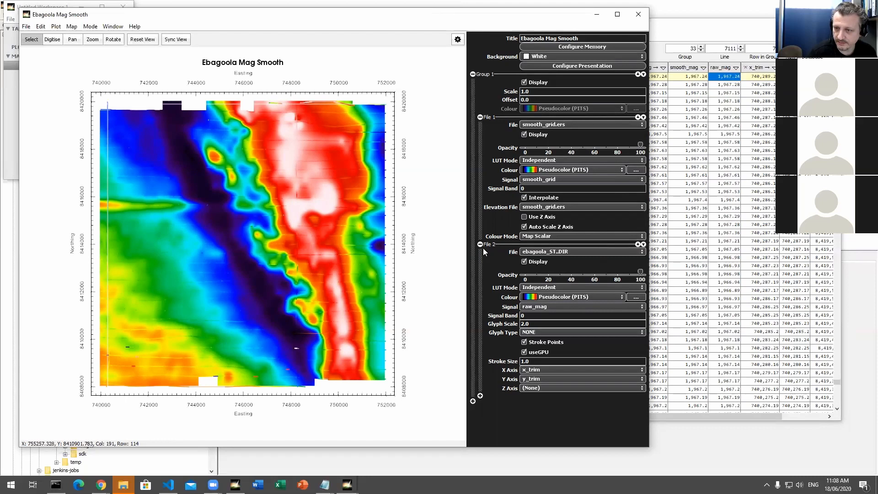
left_click(524, 134)
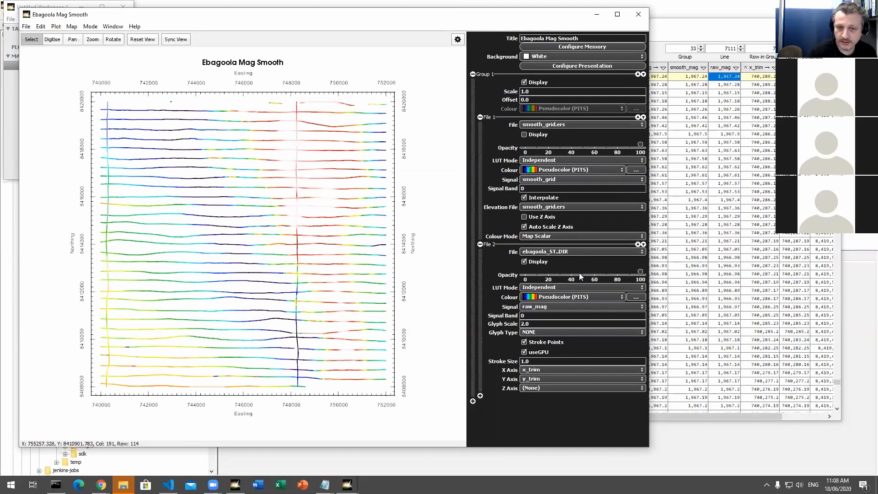
Step: Set the map background to Dark Gray
left_click(555, 56)
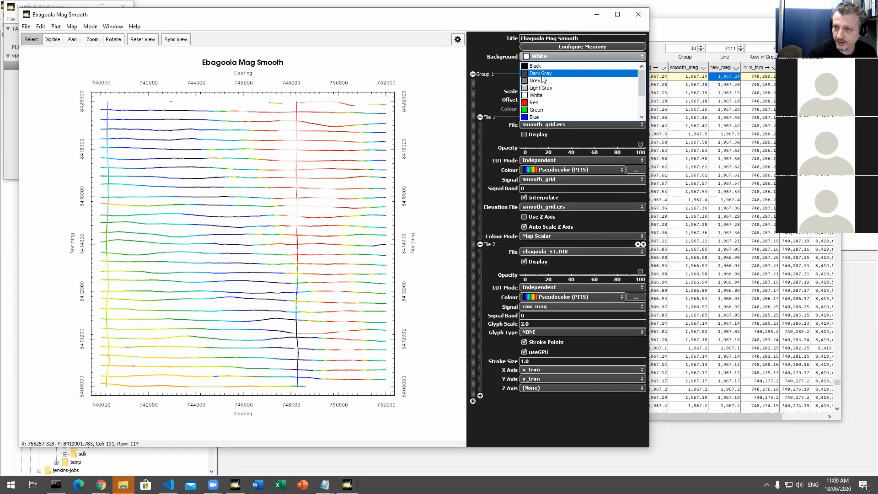
left_click(542, 73)
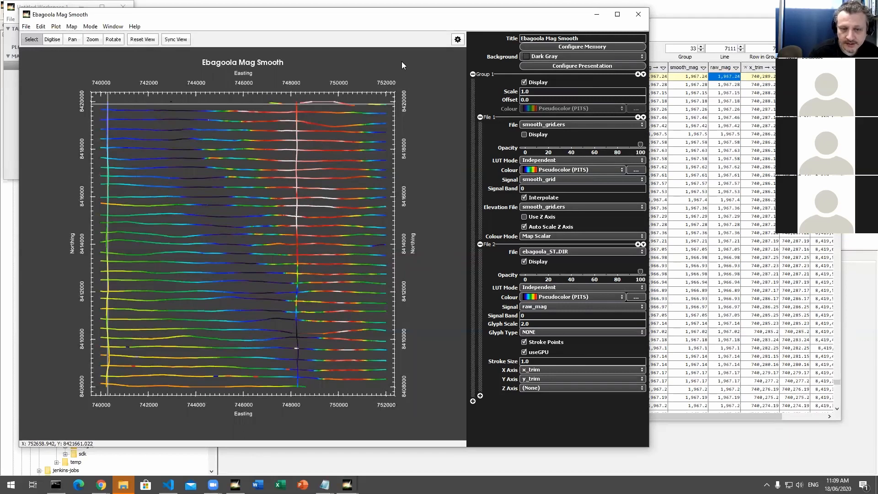
left_click_drag(408, 15, 414, 11)
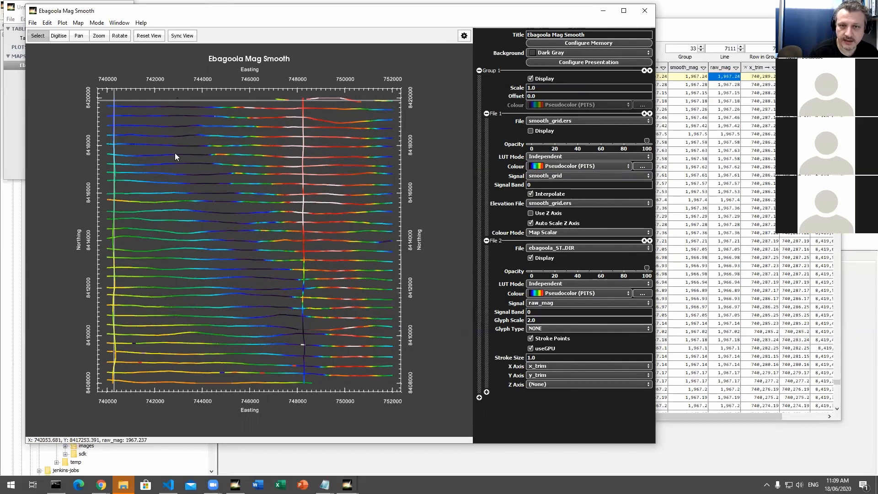
Step: Inspect the survey lines up close, try glyph scales of 3 and 6.0 on them, and restore the scale to 2.0
scroll(229, 196, "down", 1)
scroll(228, 196, "up", 2)
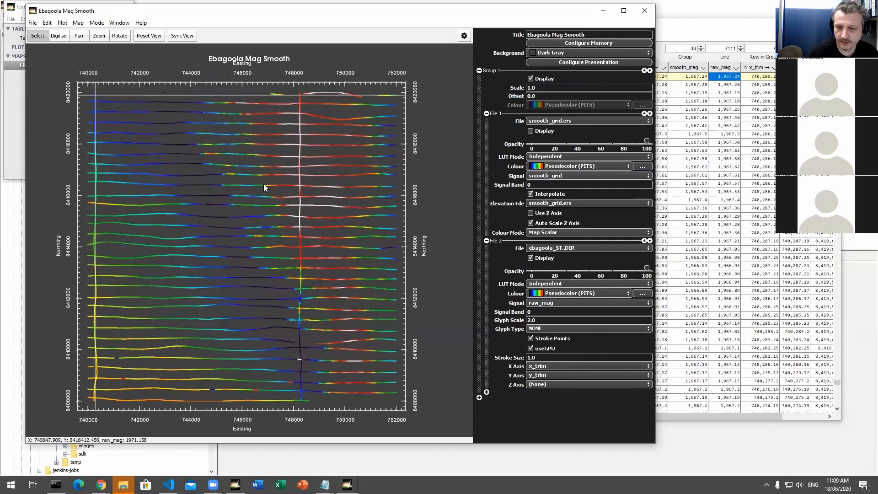
scroll(227, 199, "up", 5)
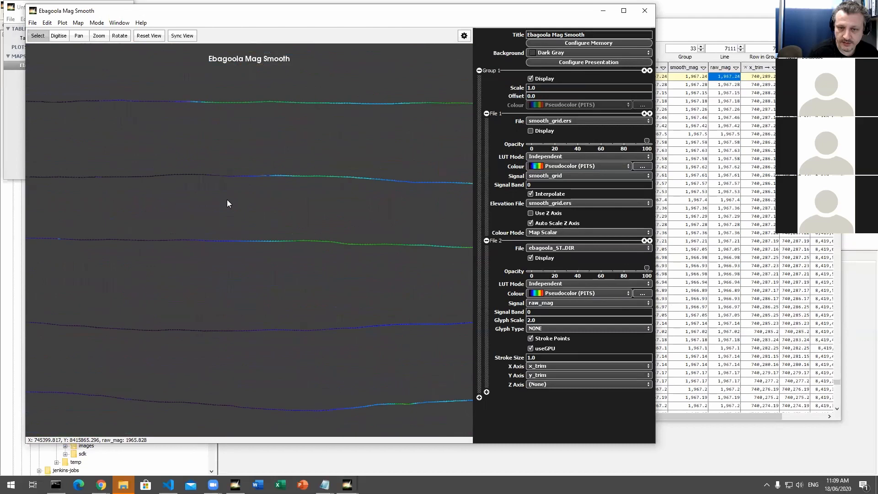
scroll(223, 280, "up", 3)
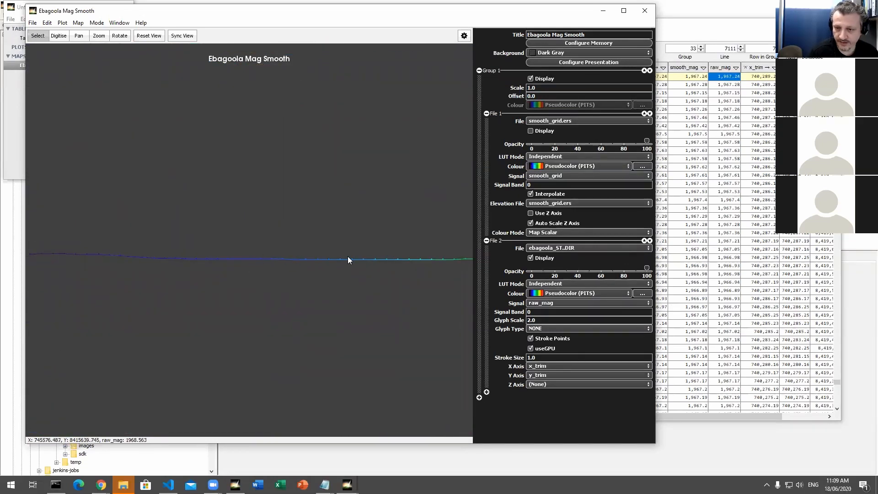
scroll(375, 264, "down", 4)
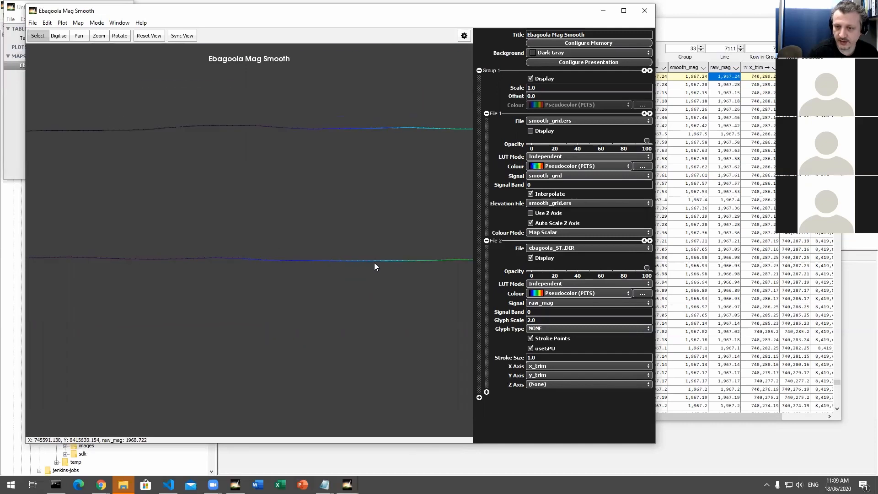
scroll(374, 264, "down", 3)
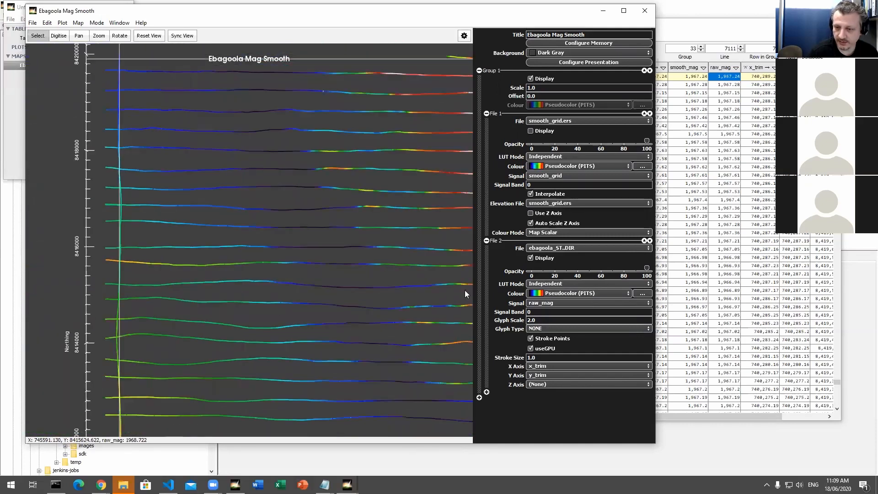
left_click_drag(549, 321, 526, 320)
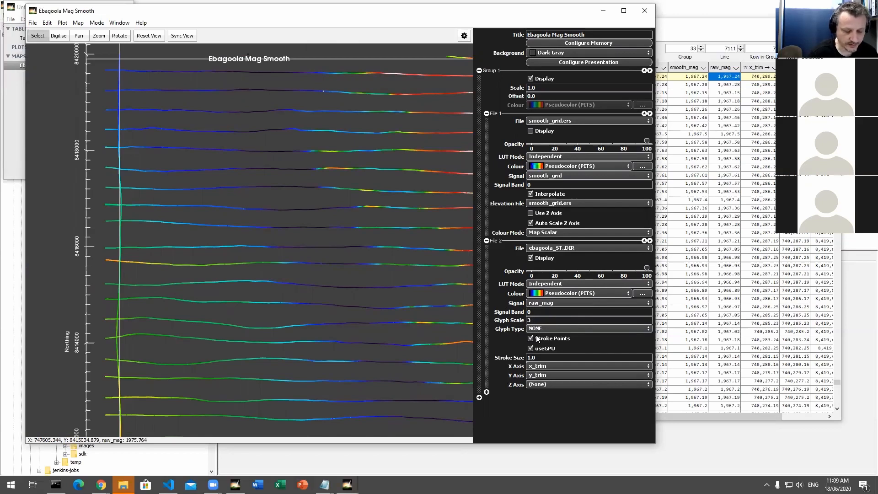
type("3.0")
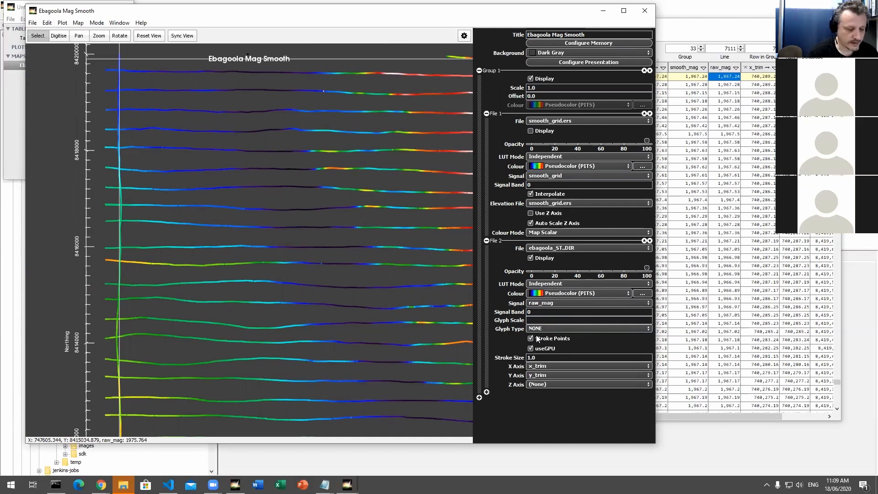
scroll(369, 257, "down", 2)
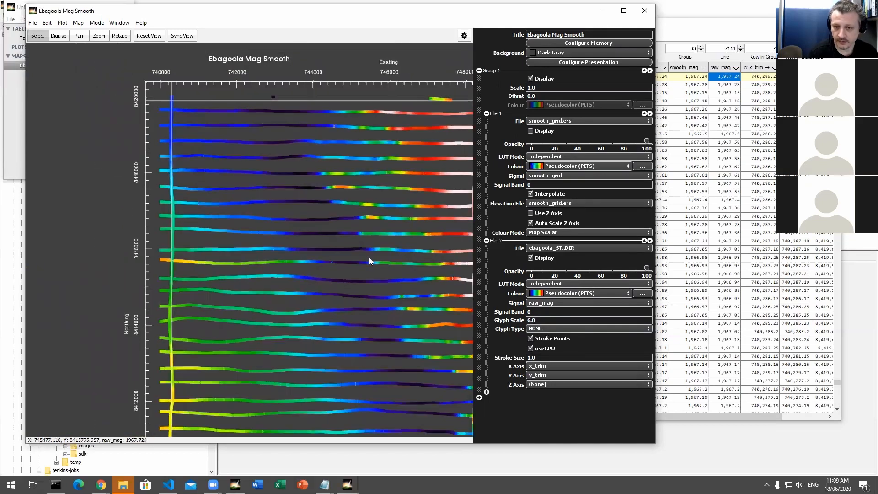
left_click_drag(561, 319, 495, 322)
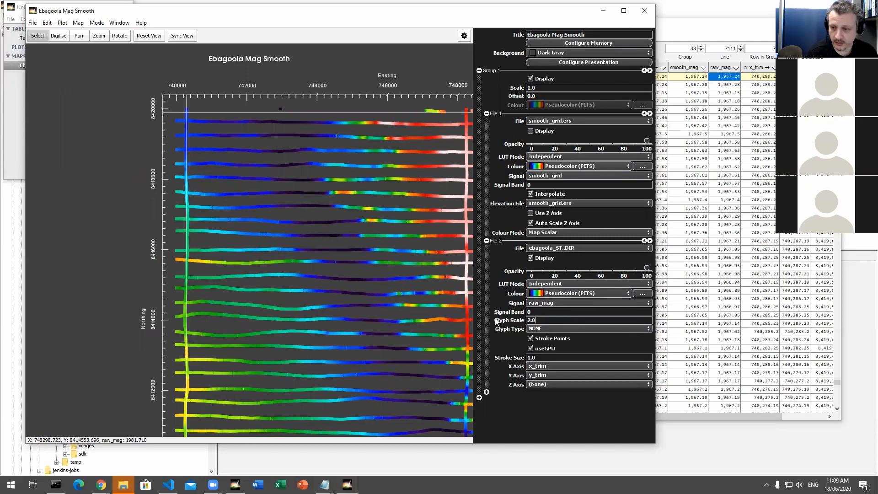
key("Return")
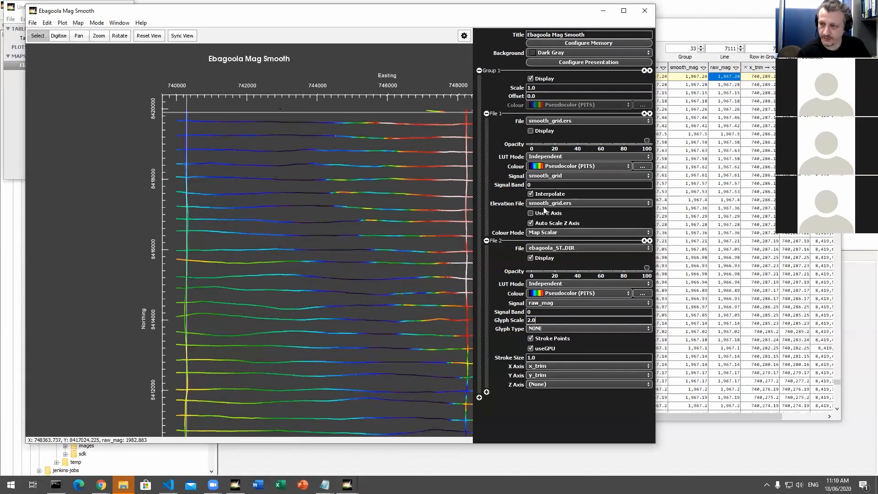
Step: Display the smooth_grid.ers layer instead of the survey lines and compare it without and with interpolation, leaving interpolation on
left_click(531, 258)
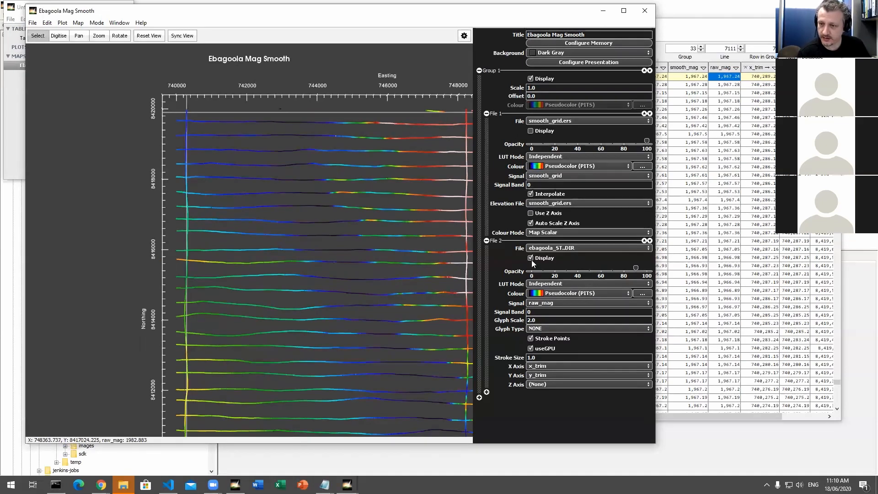
left_click(530, 131)
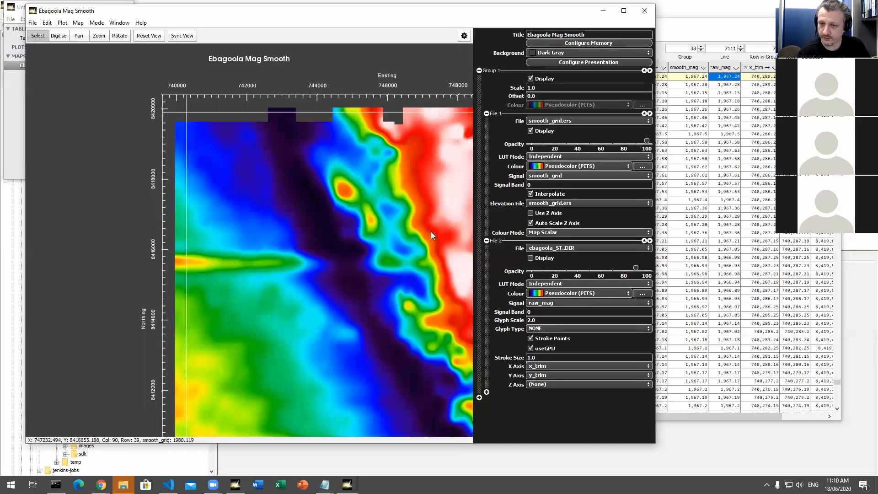
left_click(547, 194)
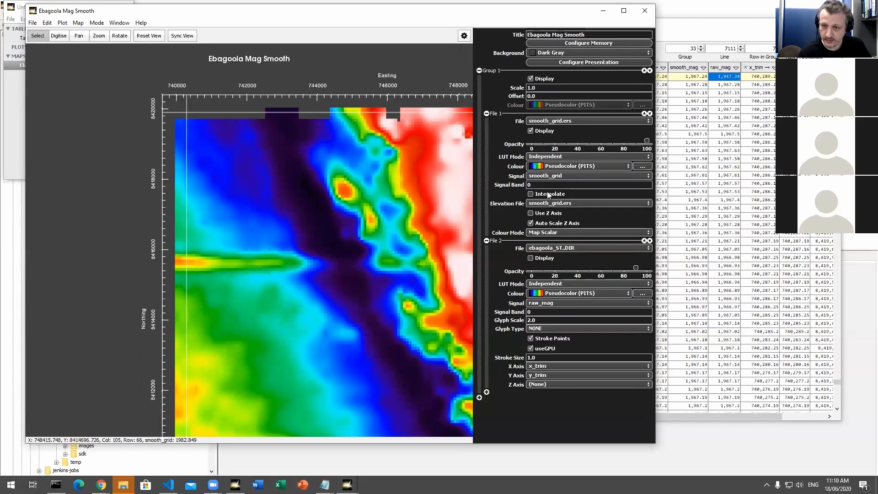
left_click(548, 192)
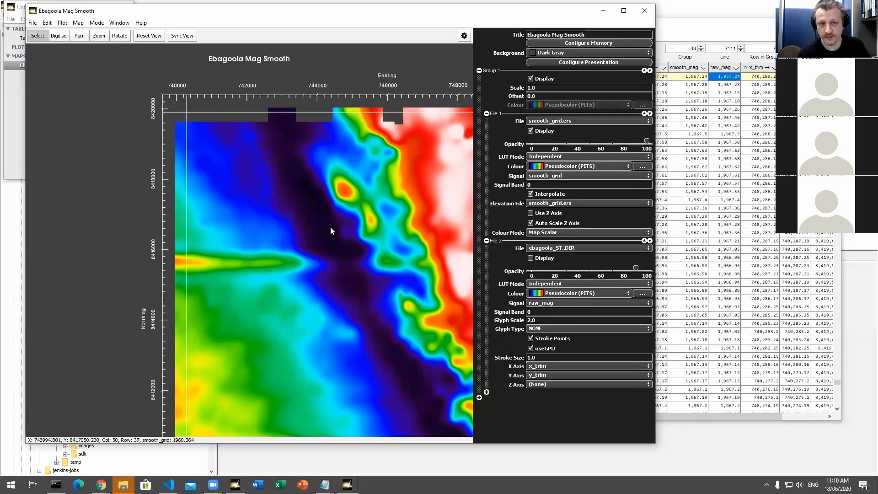
Step: Open the colour lookup table configuration for smooth_grid and enlarge its window so the histogram is easy to read
left_click(642, 166)
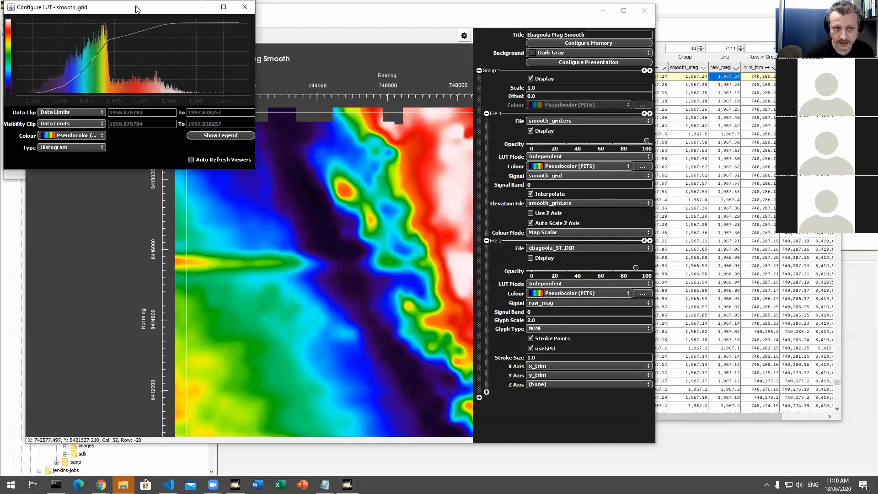
left_click_drag(137, 9, 174, 21)
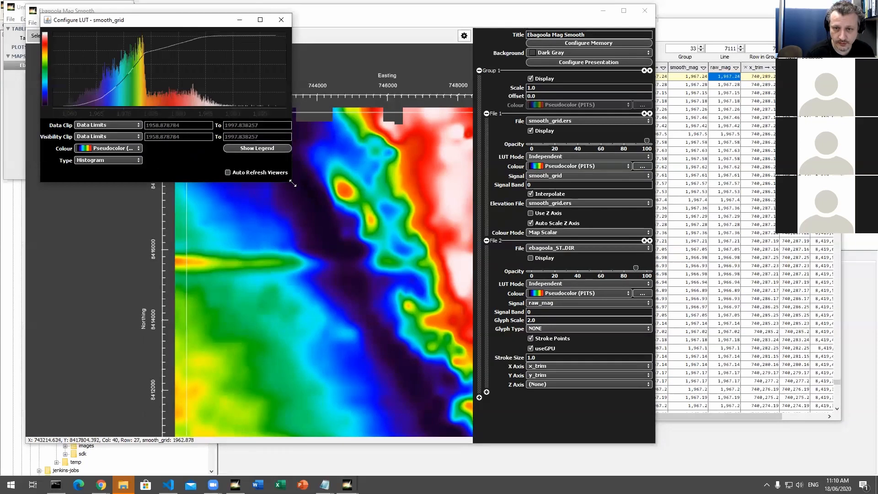
left_click_drag(293, 184, 515, 339)
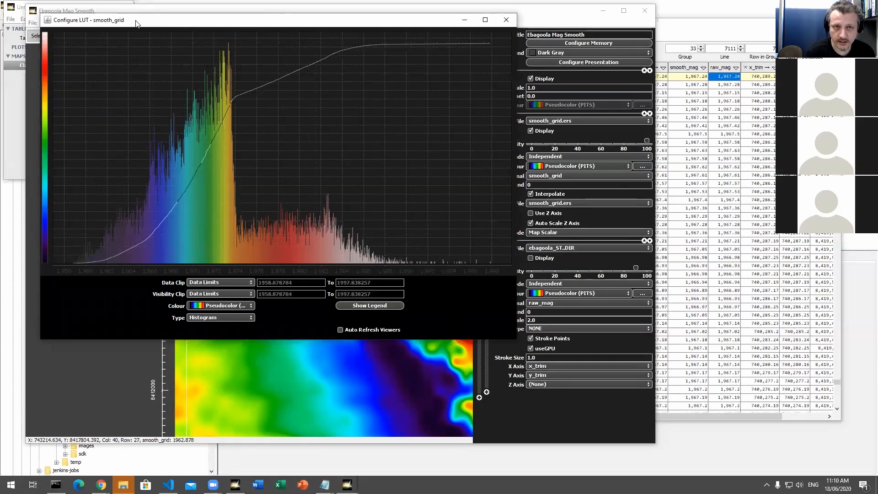
left_click_drag(141, 29, 247, 68)
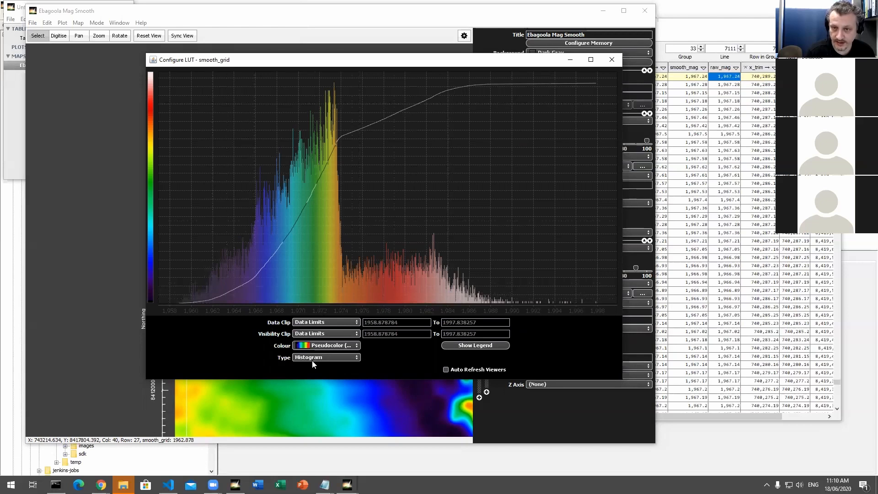
left_click_drag(326, 64, 343, 60)
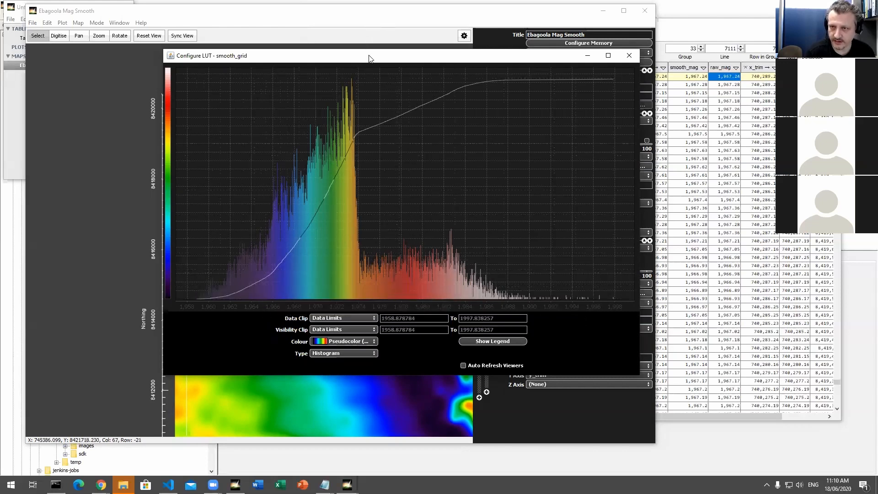
left_click_drag(372, 60, 421, 63)
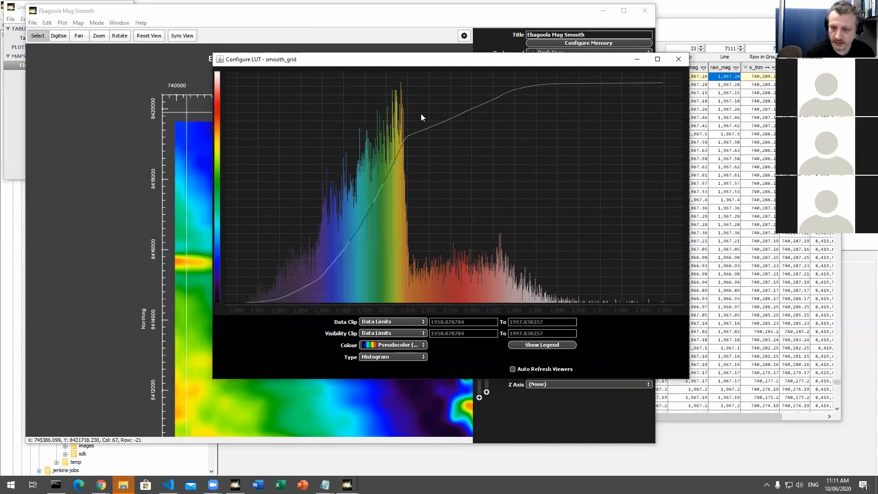
Step: Try the Linear lookup table type on smooth_grid with the map in view, and return the type to Histogram
left_click(379, 357)
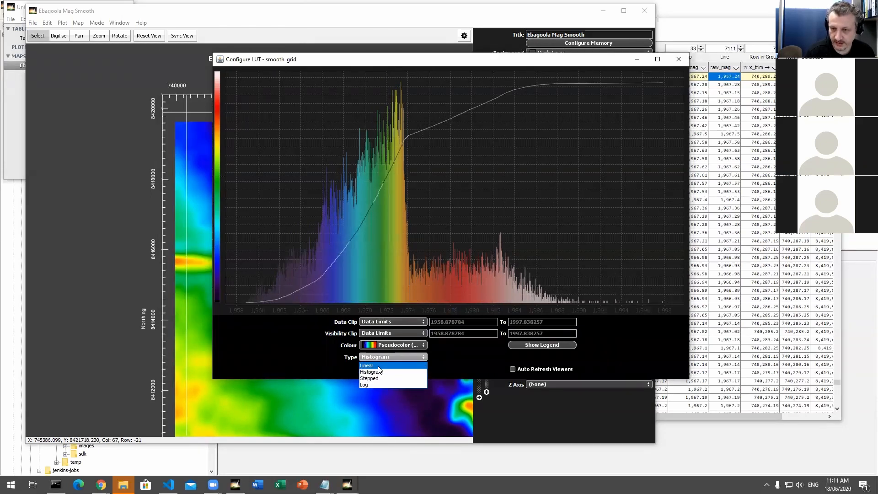
left_click(379, 366)
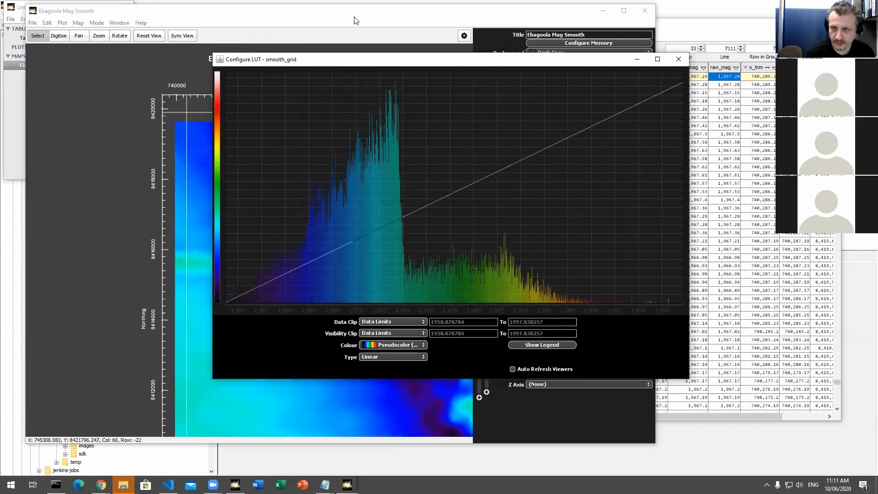
left_click_drag(365, 64, 631, 84)
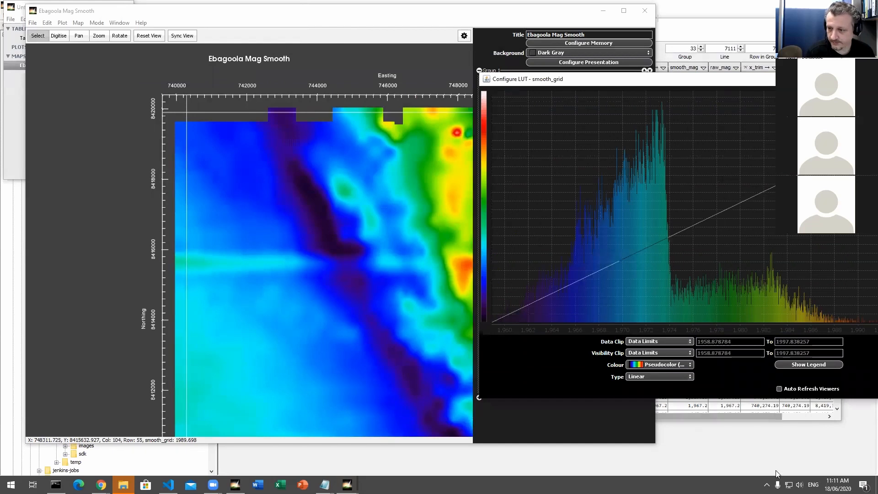
left_click(675, 377)
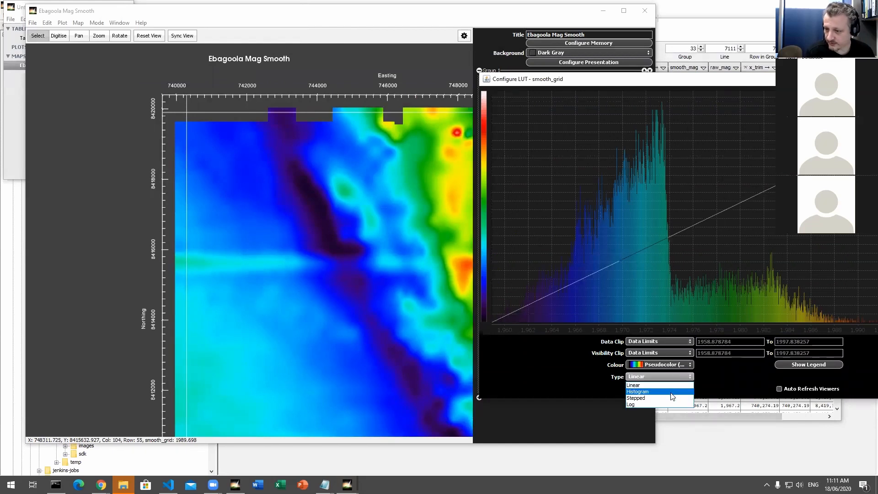
left_click(671, 393)
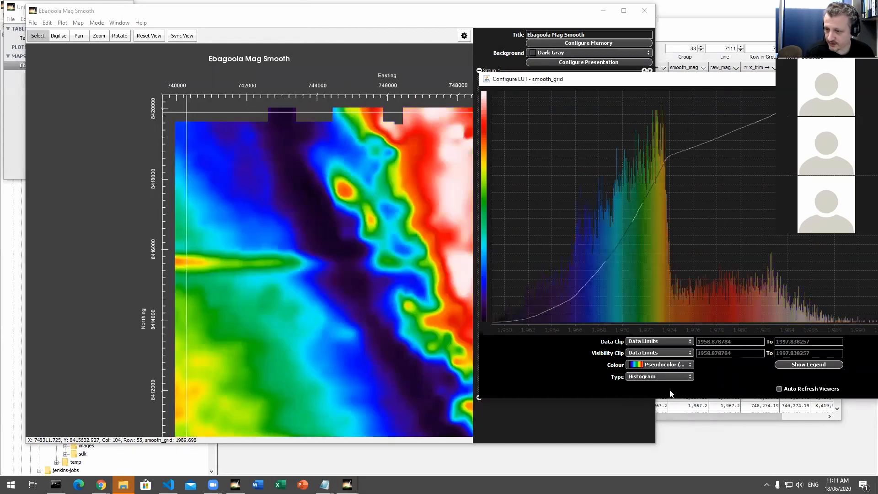
Step: Clip the smooth_grid lookup table data to 95% of population
left_click(656, 342)
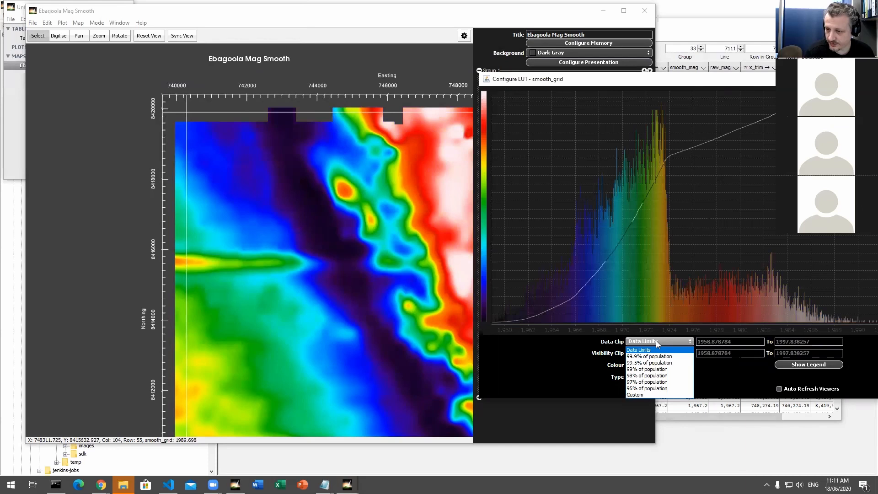
left_click(658, 388)
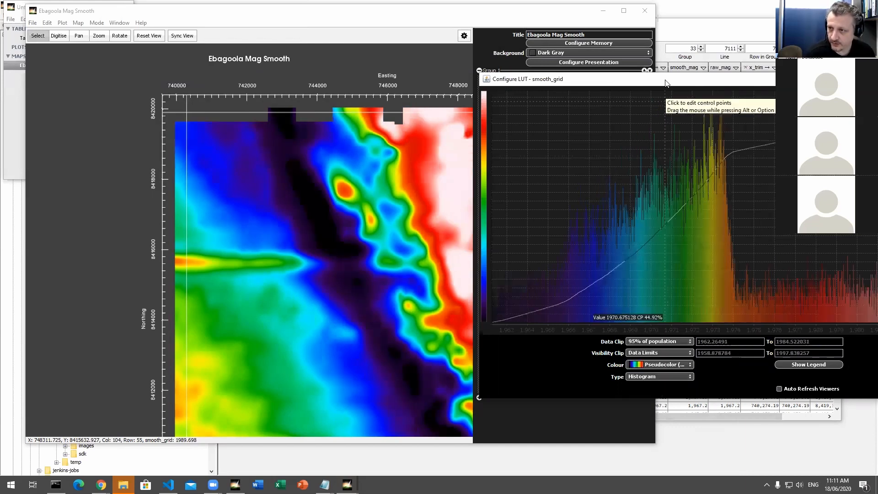
left_click_drag(660, 82, 521, 84)
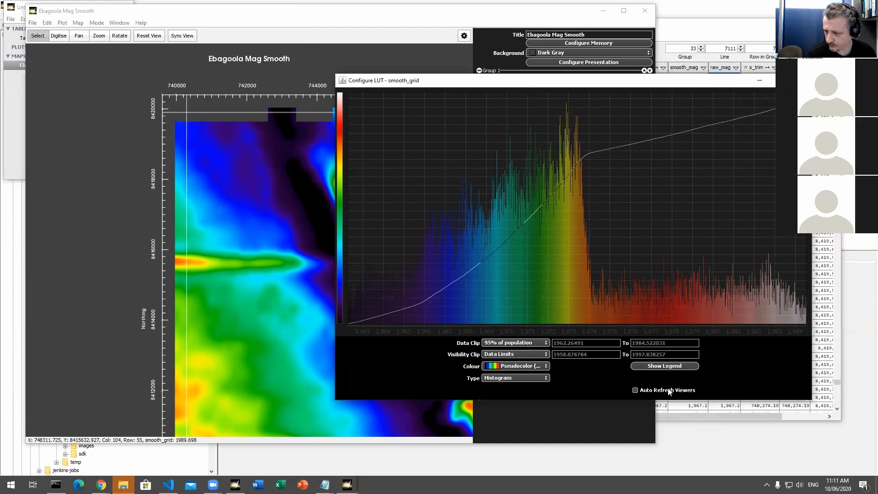
Step: Try a custom data clip range of 1960 to 1970 for the smooth_grid lookup table
left_click(516, 344)
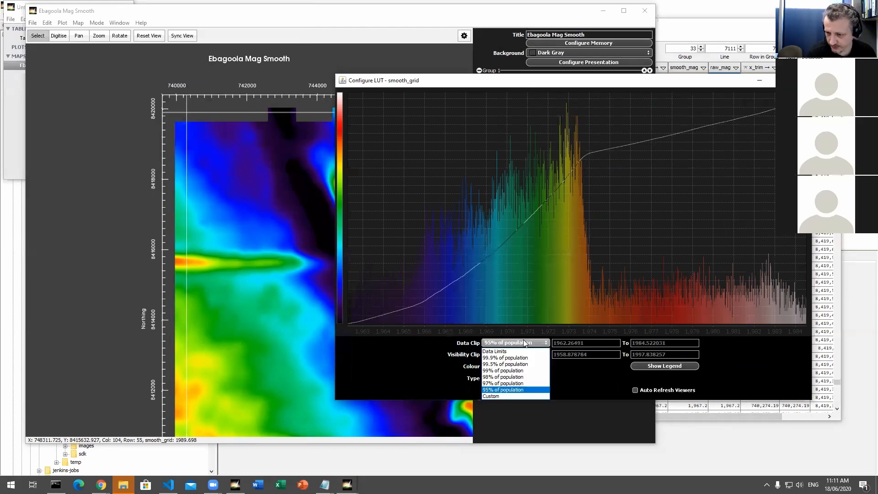
left_click(514, 397)
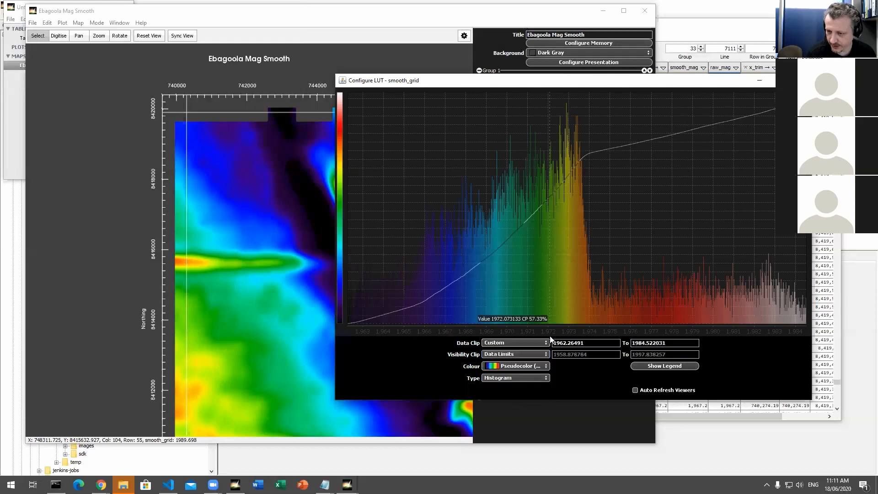
left_click_drag(588, 343, 539, 332)
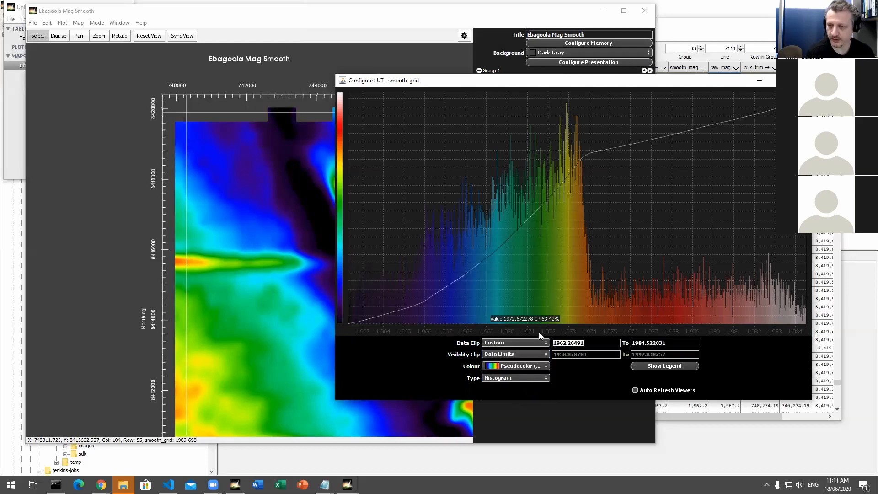
type("196")
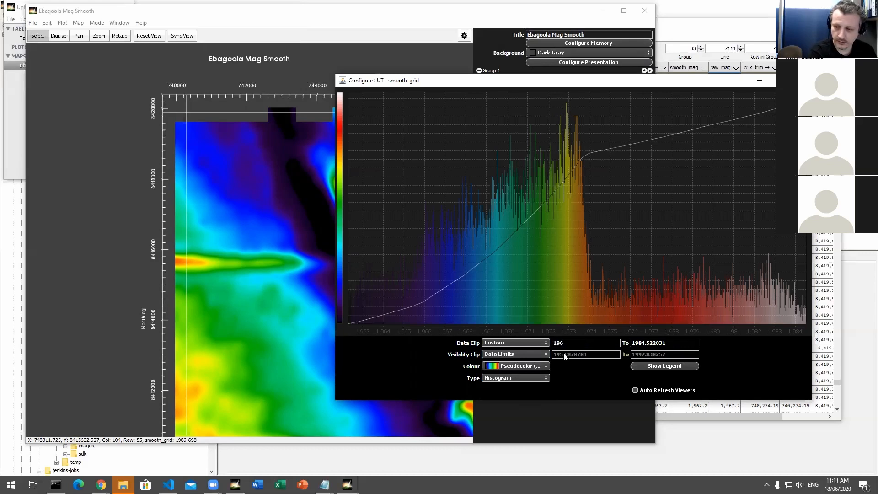
type("0")
key("Tab")
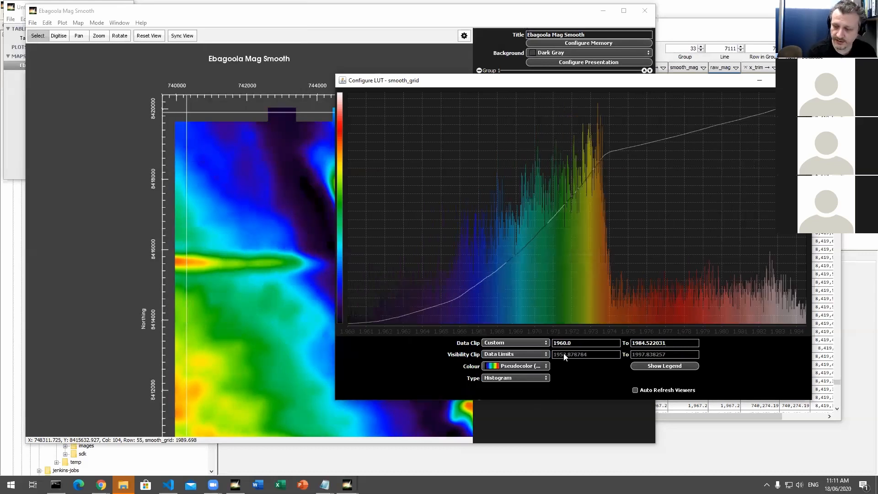
key("BackSpace")
key("BackSpace")
key("BackSpace")
key("BackSpace")
key("BackSpace")
key("BackSpace")
key("BackSpace")
key("BackSpace")
key("BackSpace")
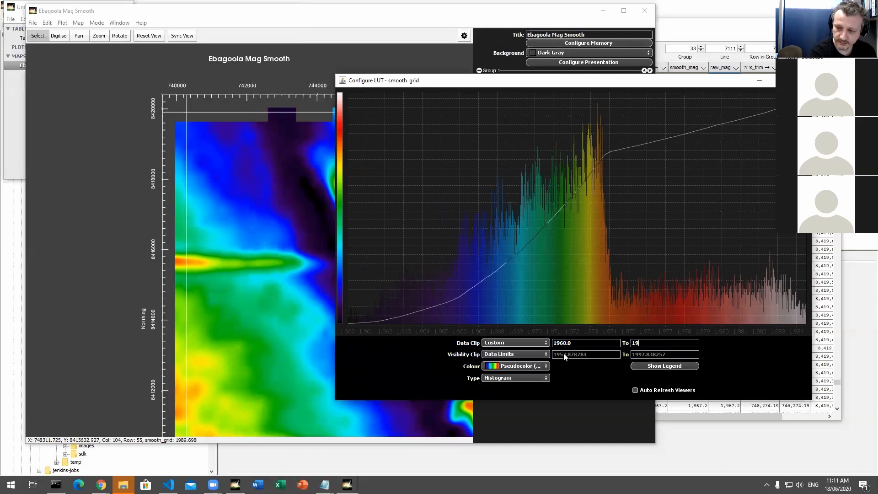
type("70")
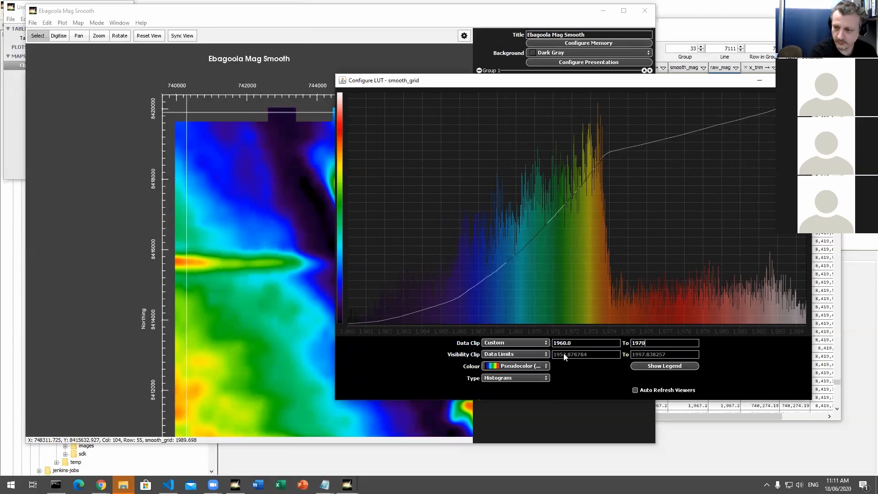
key("Return")
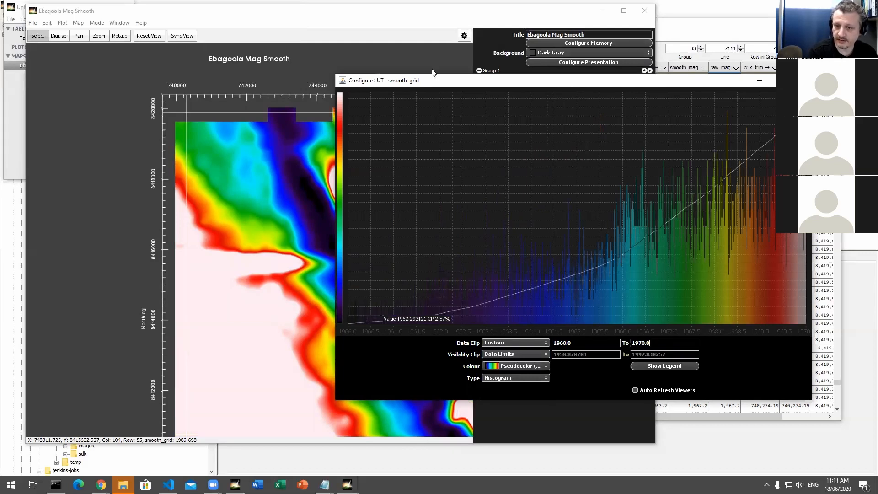
Step: Return the smooth_grid data clip to Data Limits with the map in view, and close the lookup table configuration
left_click_drag(433, 79, 272, 60)
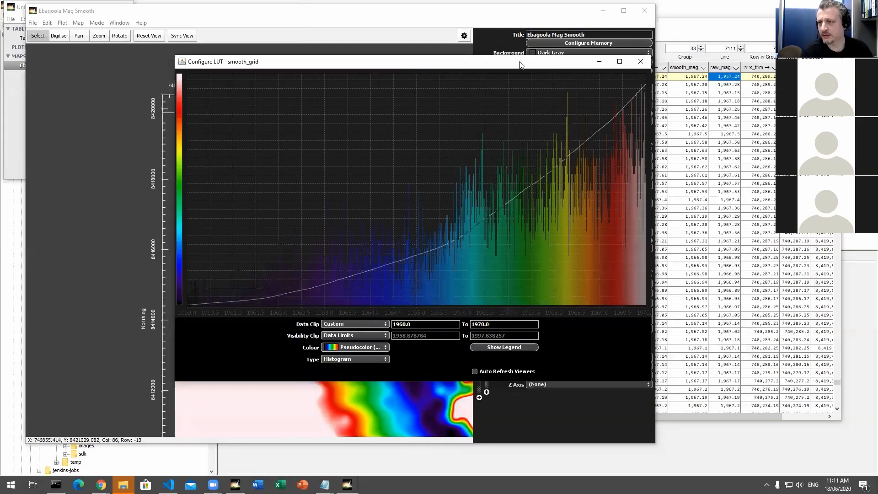
left_click(355, 358)
left_click(355, 323)
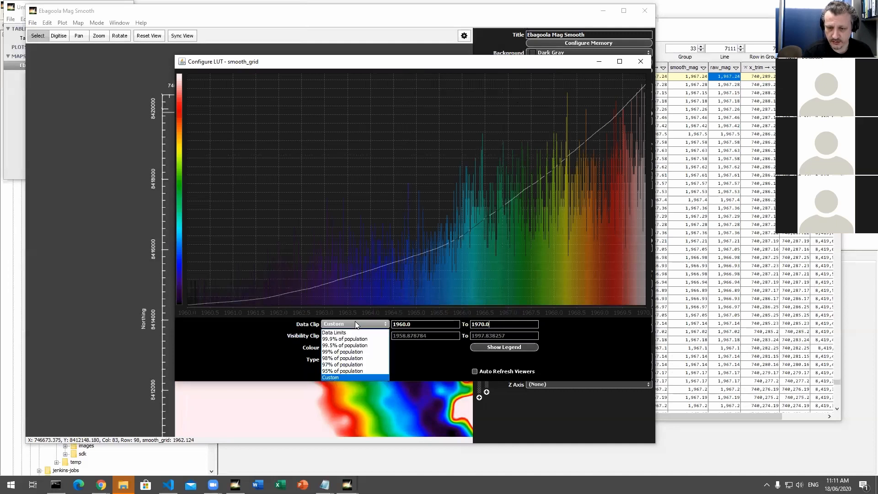
left_click(355, 332)
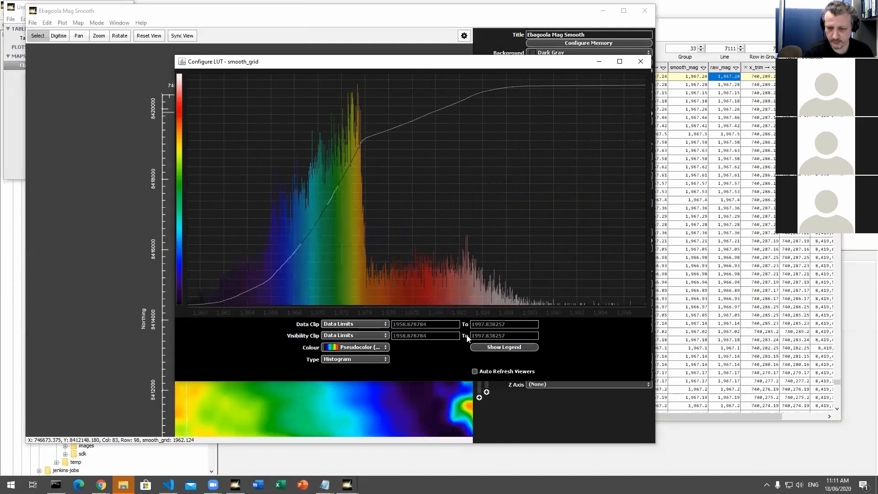
left_click(639, 62)
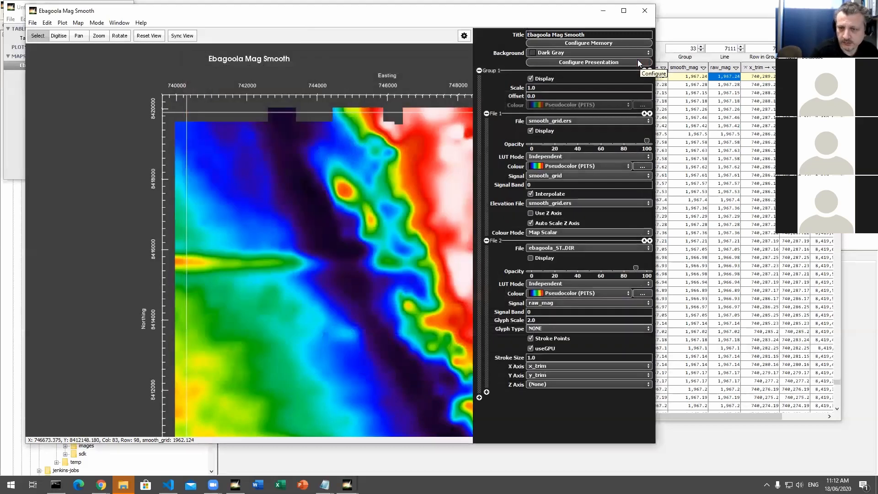
Step: Show more of the map and reopen the smooth_grid lookup table configuration, placed so that the grid stays in view
scroll(421, 310, "down", 4)
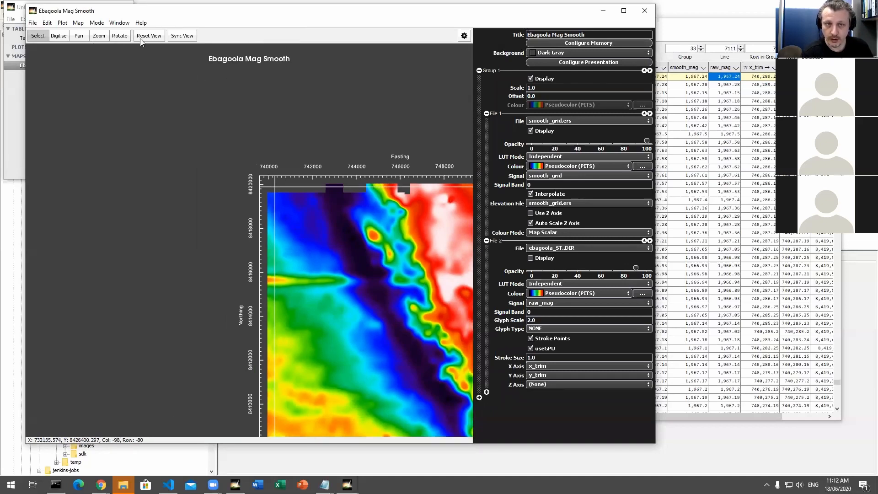
left_click(643, 166)
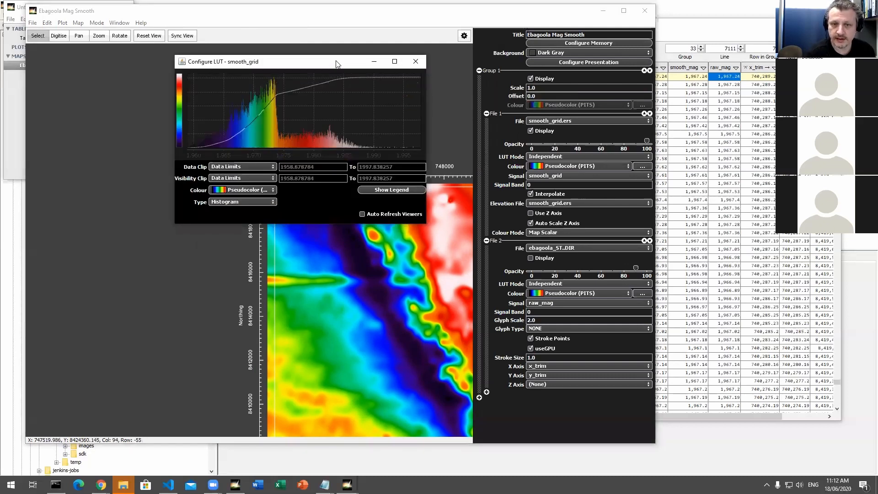
left_click_drag(336, 63, 320, 50)
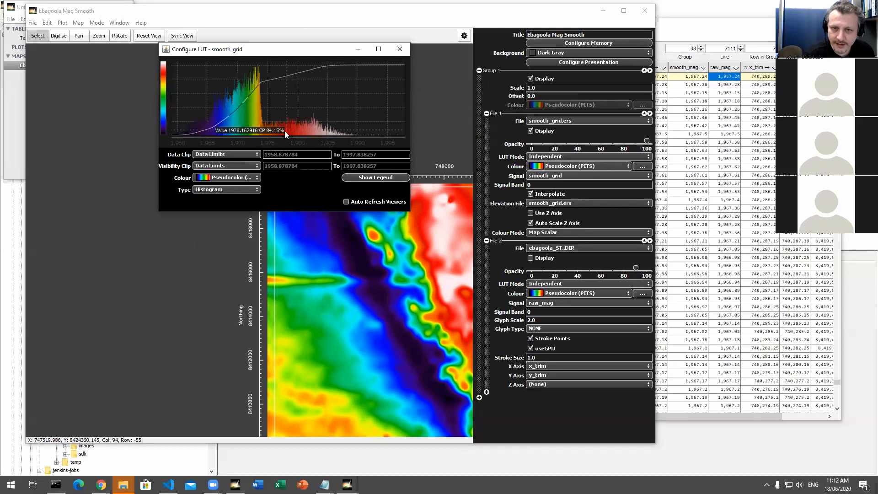
left_click(238, 155)
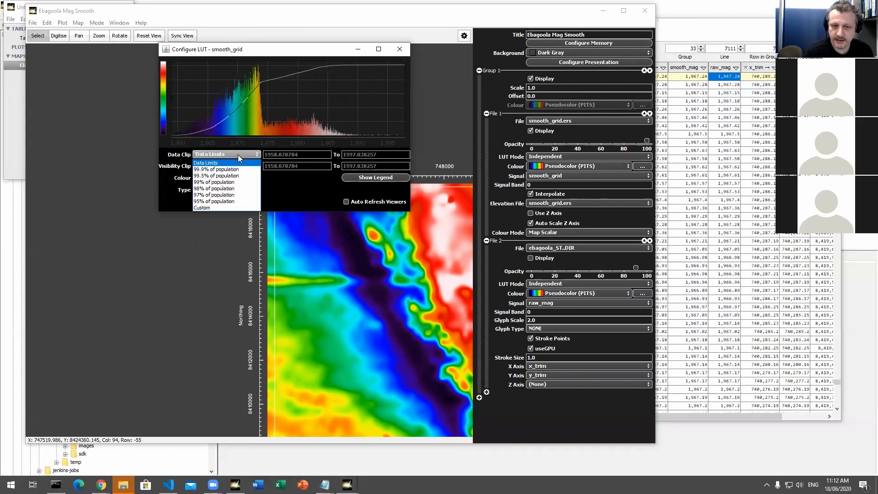
left_click(238, 154)
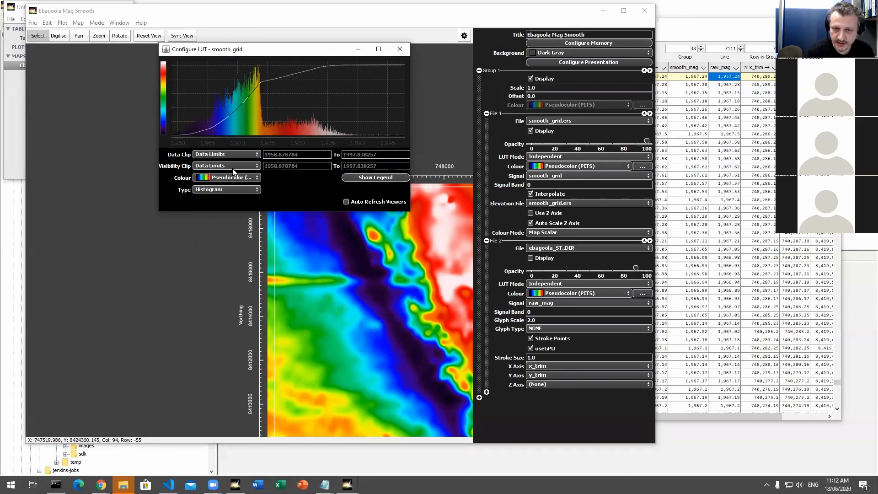
Step: Set a custom visibility clip for smooth_grid so that only values from 1970 to 1980 are drawn
left_click(233, 167)
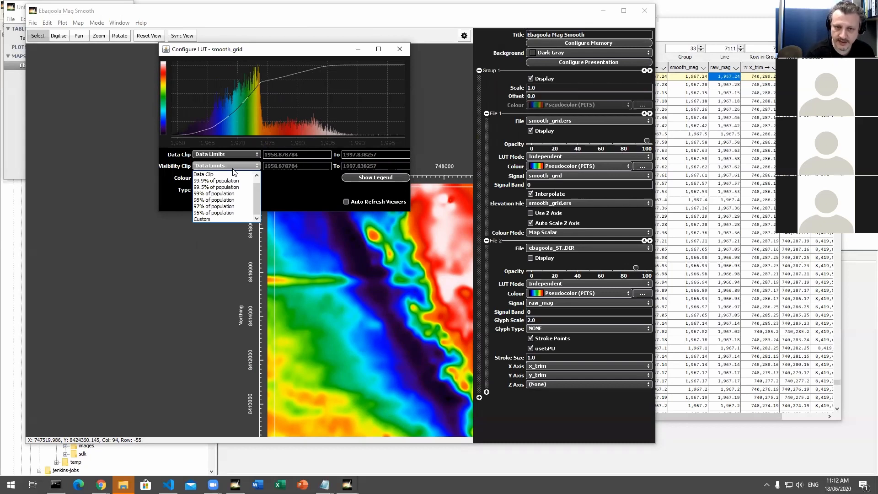
left_click(223, 217)
double_click(283, 167)
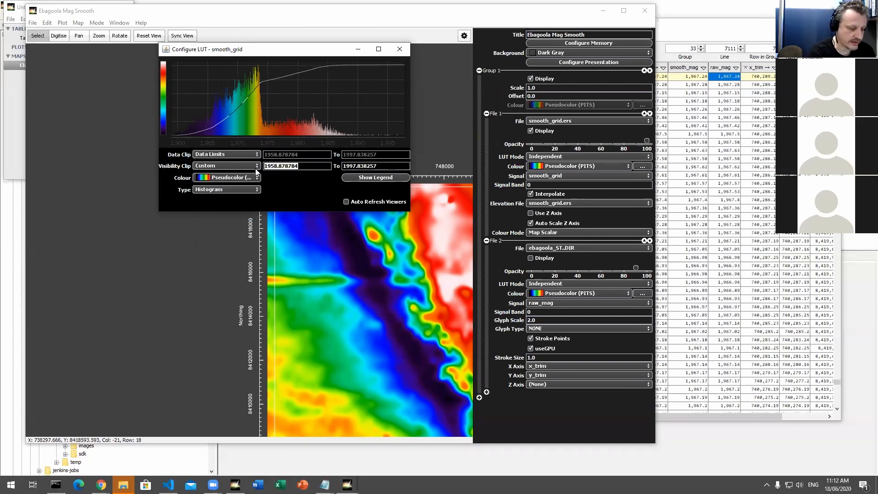
type("1970")
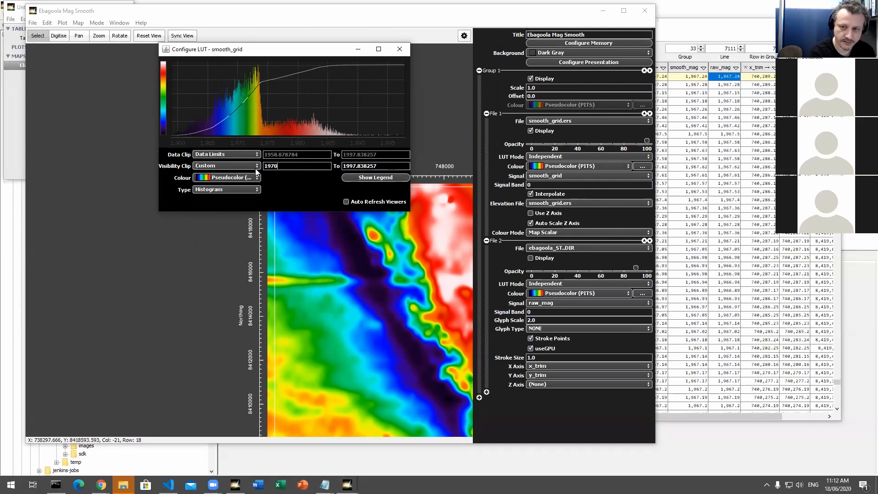
key("Tab")
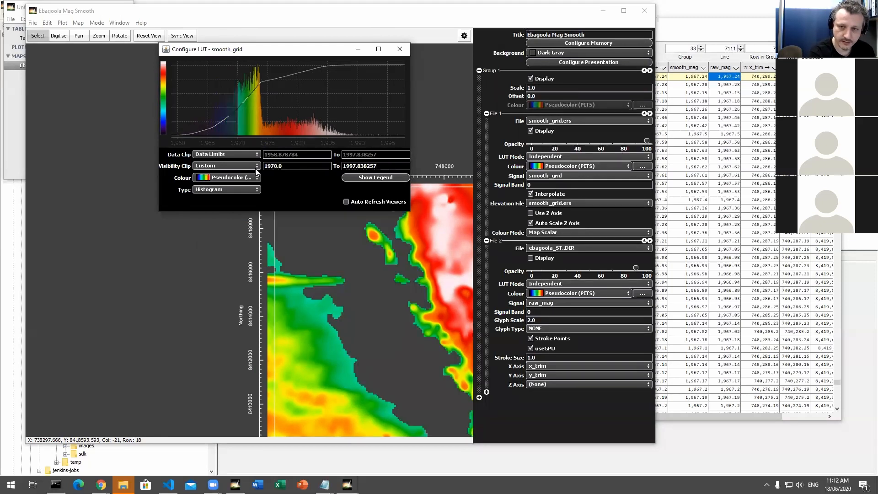
key("BackSpace")
key("BackSpace")
key("BackSpace")
key("BackSpace")
key("BackSpace")
key("BackSpace")
key("BackSpace")
key("BackSpace")
key("BackSpace")
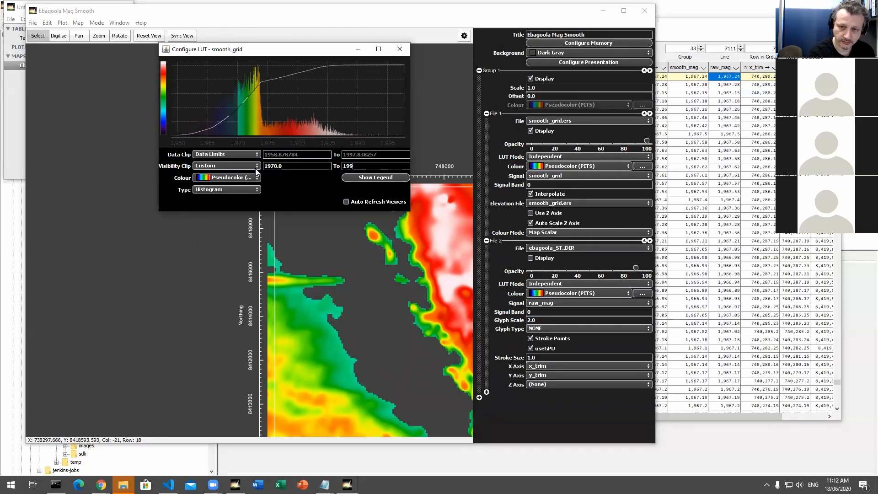
type("80")
key("Return")
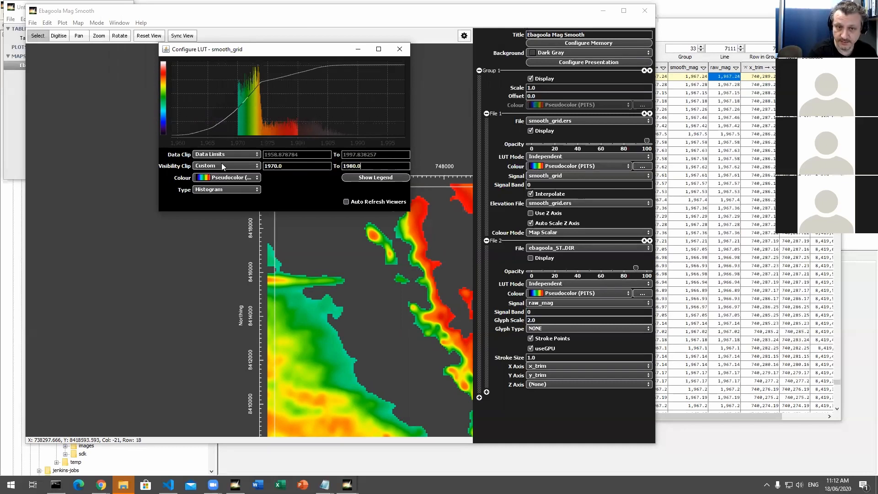
Step: Reset the map view to show the whole clipped grid, with the lookup table configuration moved clear of it
left_click_drag(270, 54, 444, 106)
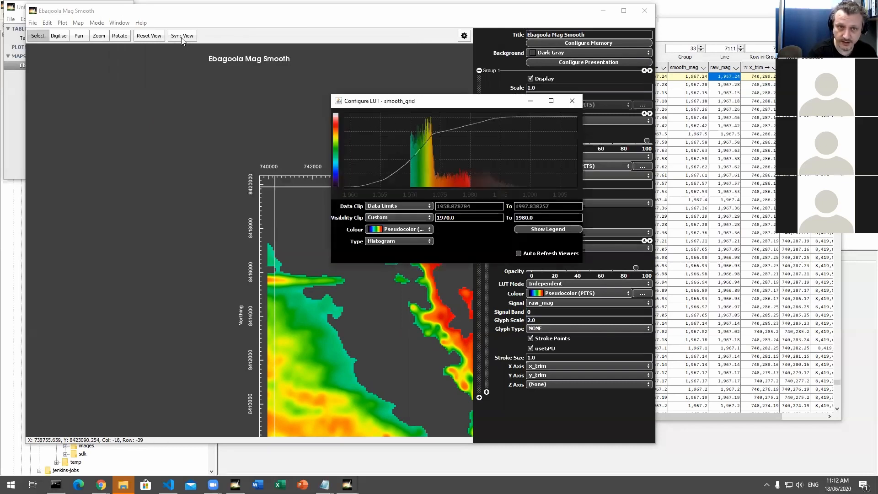
left_click(141, 40)
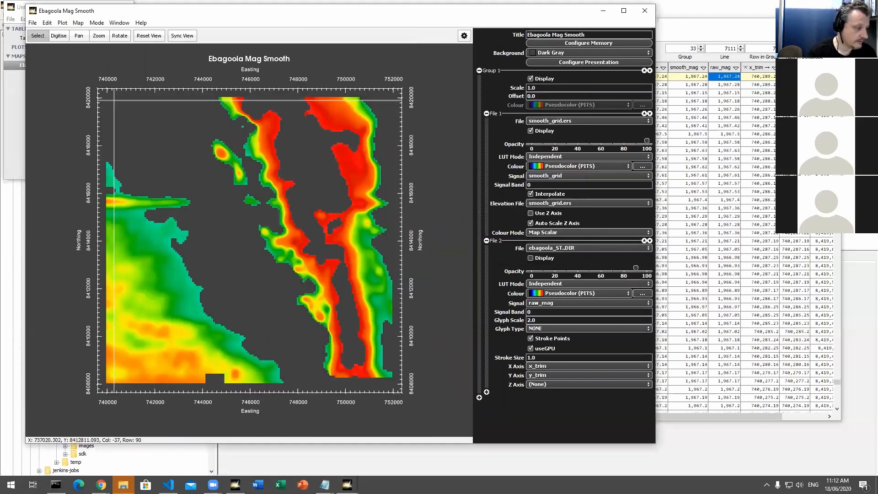
key("alt+Tab")
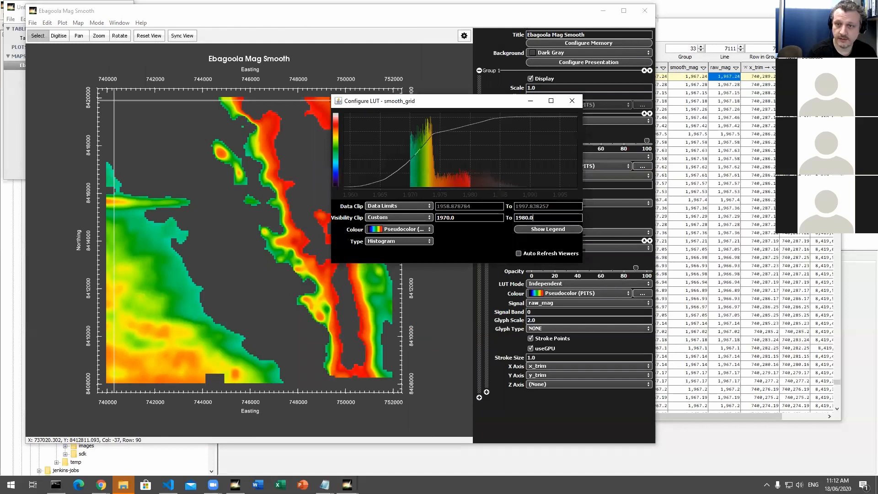
left_click_drag(402, 102, 495, 99)
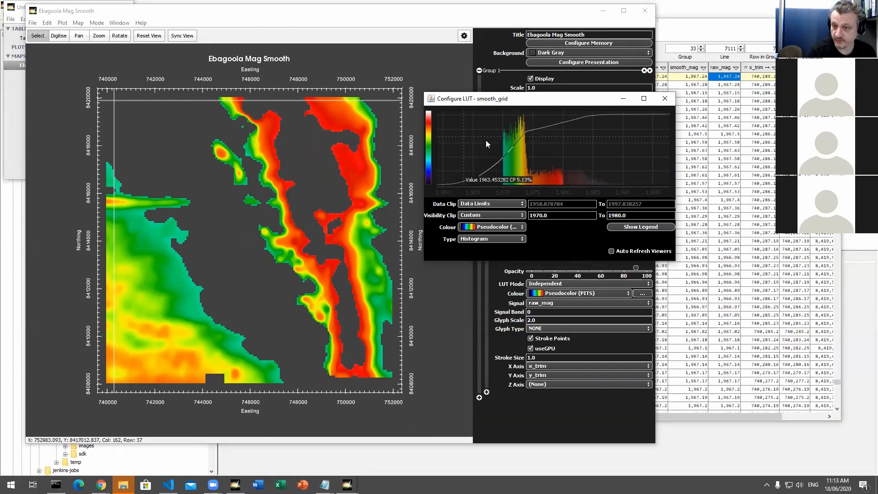
Step: Close the lookup table configuration, the Ebagoola map, its linked table and the workspace
left_click(669, 101)
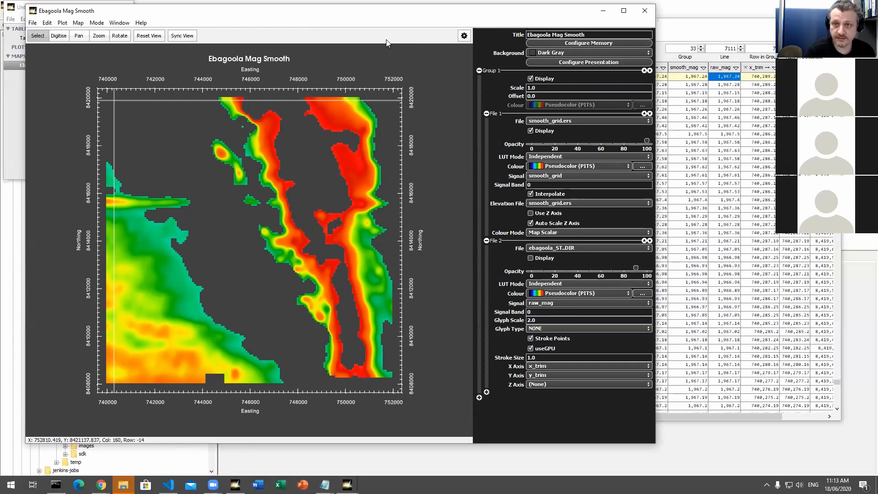
left_click_drag(364, 21, 391, 37)
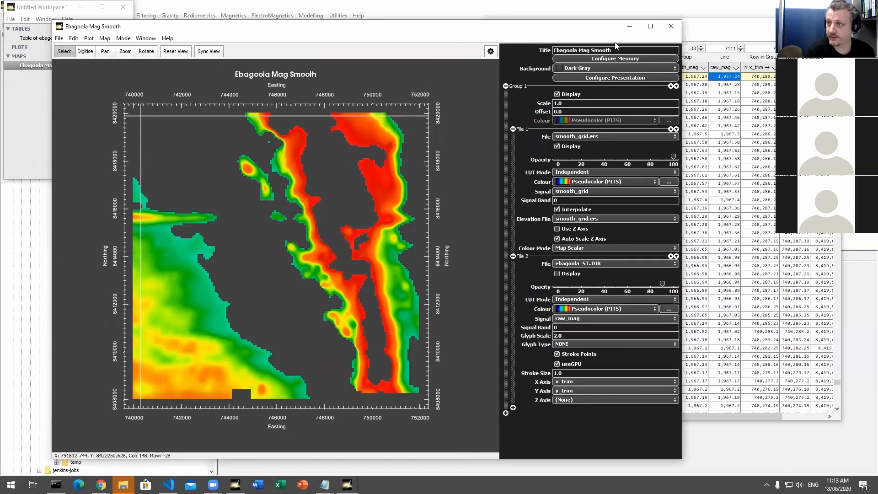
left_click(670, 27)
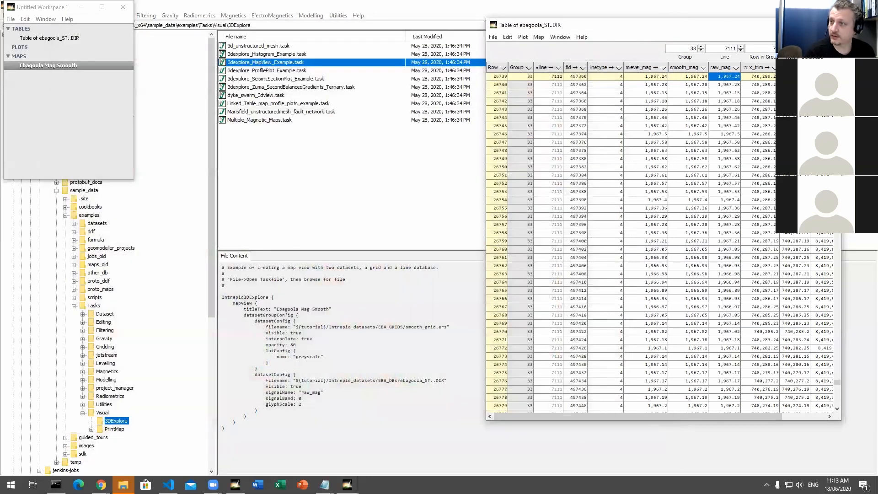
left_click(830, 25)
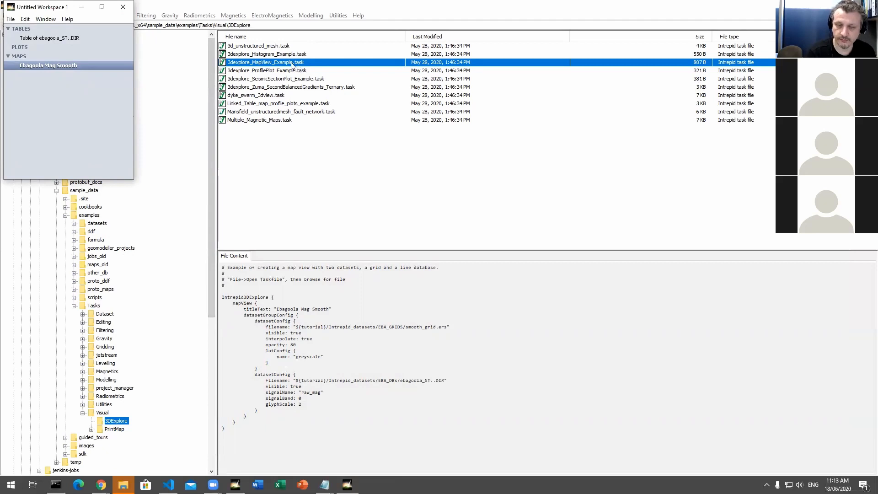
left_click(127, 10)
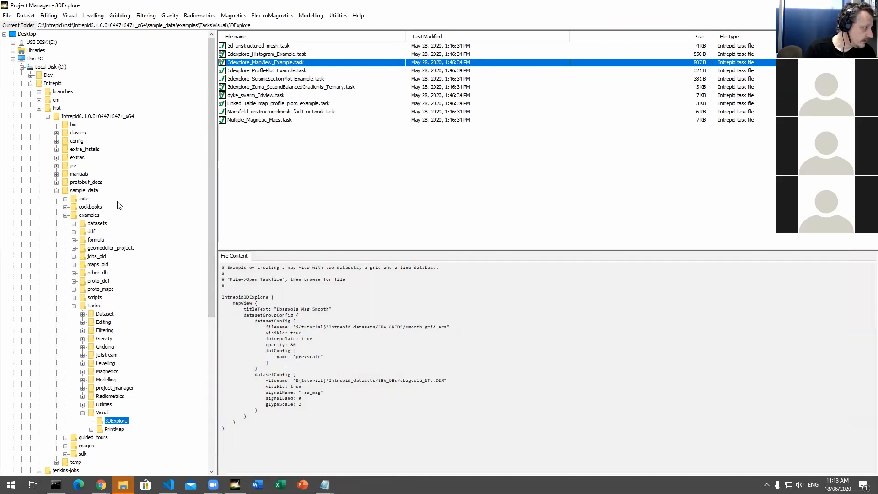
Step: Run the 3dexplore_ProfilePlot_Example.task file to display the Ebagoola profile plot
left_click(315, 178)
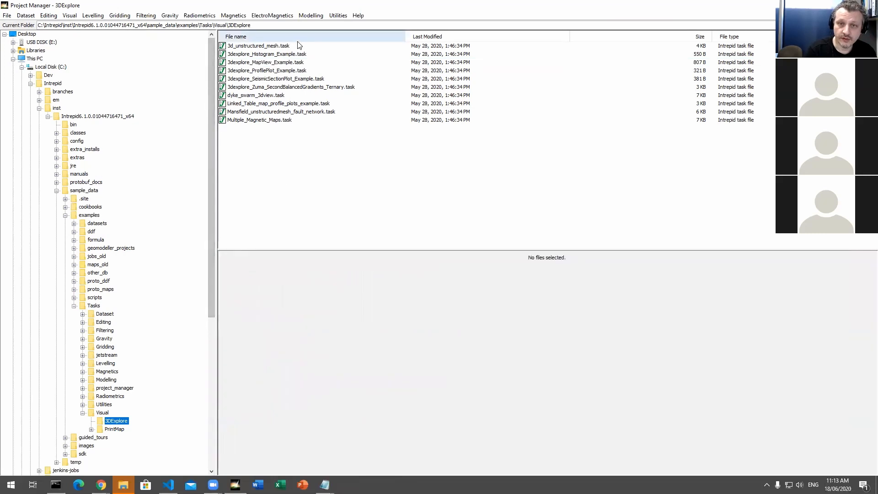
left_click(274, 72)
right_click(281, 71)
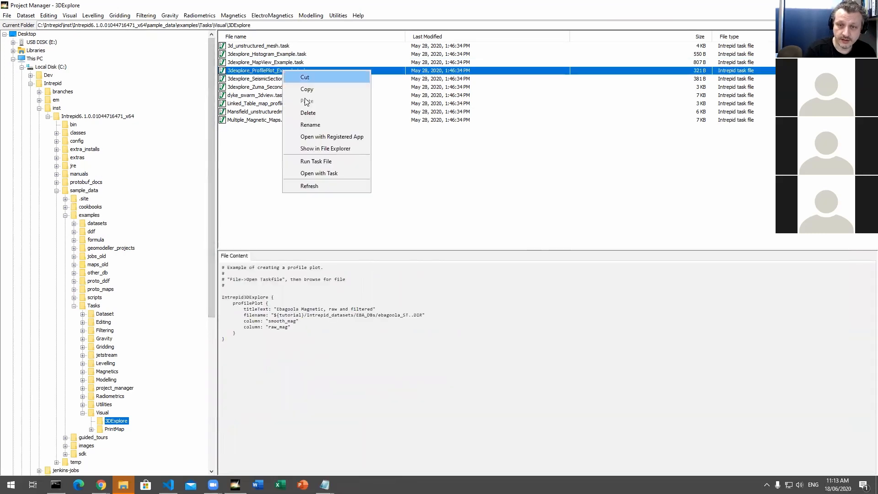
left_click(329, 163)
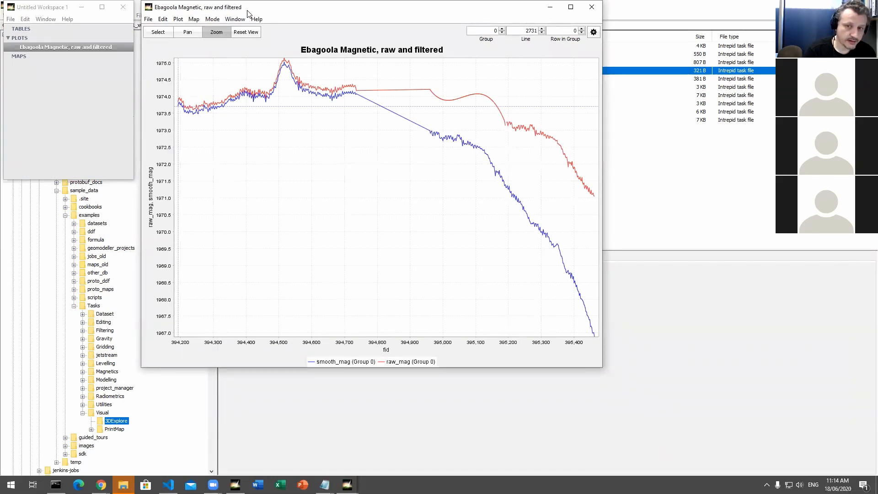
Step: Show the profile plot's configuration and check the colour choices for the smooth_mag curve
left_click_drag(248, 12, 263, 25)
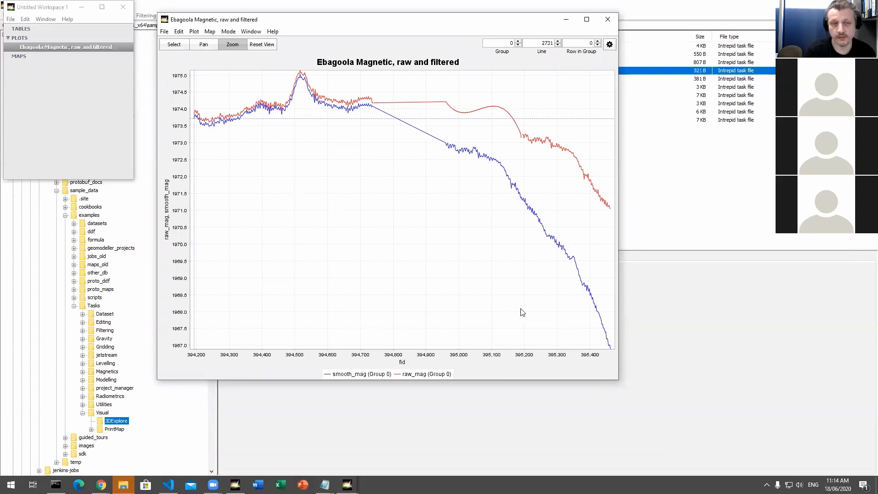
left_click(194, 31)
left_click(194, 32)
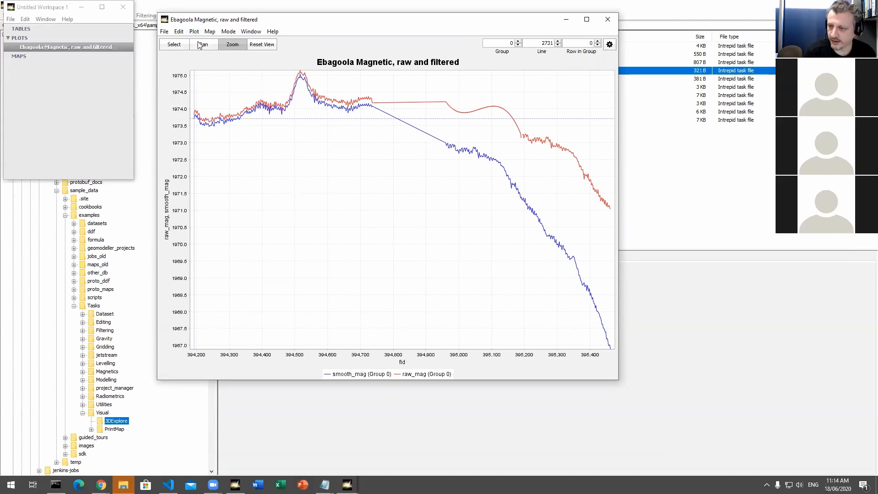
left_click(610, 45)
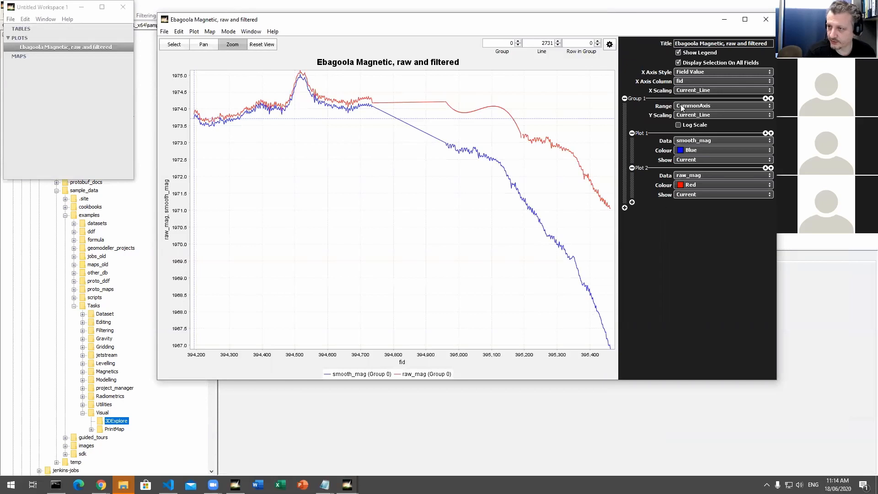
left_click(716, 150)
left_click(715, 171)
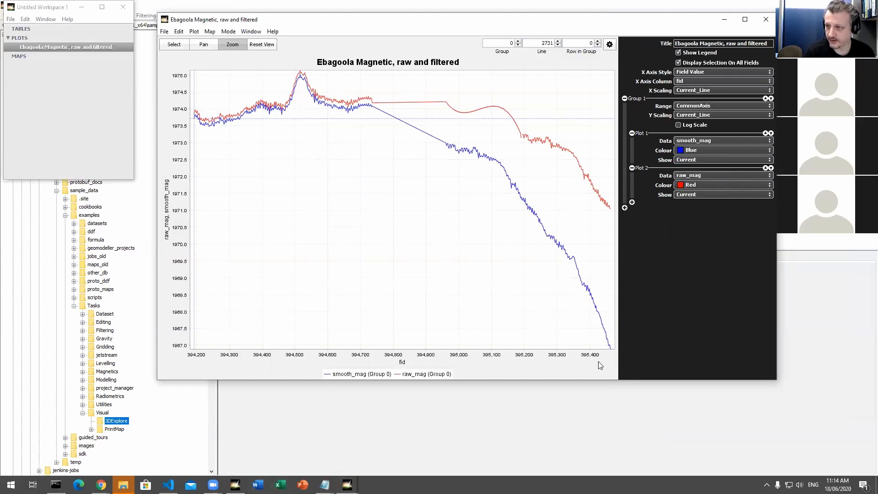
Step: Move raw_mag out of Group 1 into a newly added second plot group
left_click(624, 208)
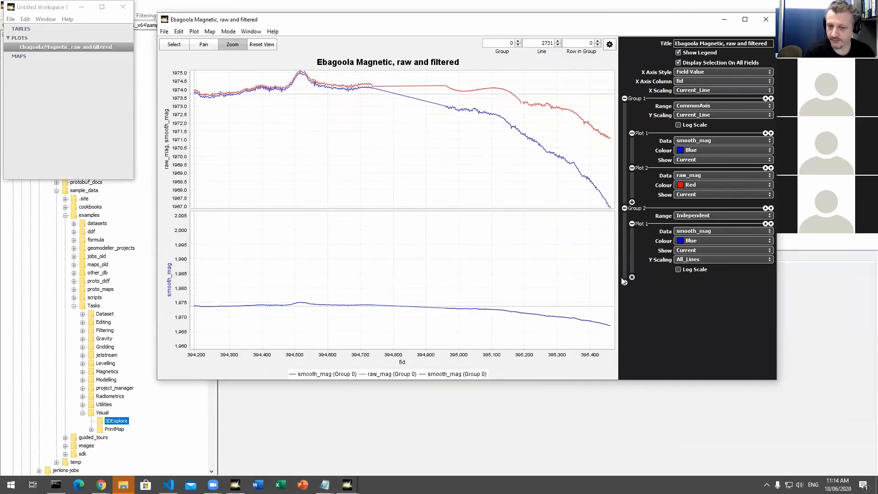
left_click(632, 168)
left_click(693, 196)
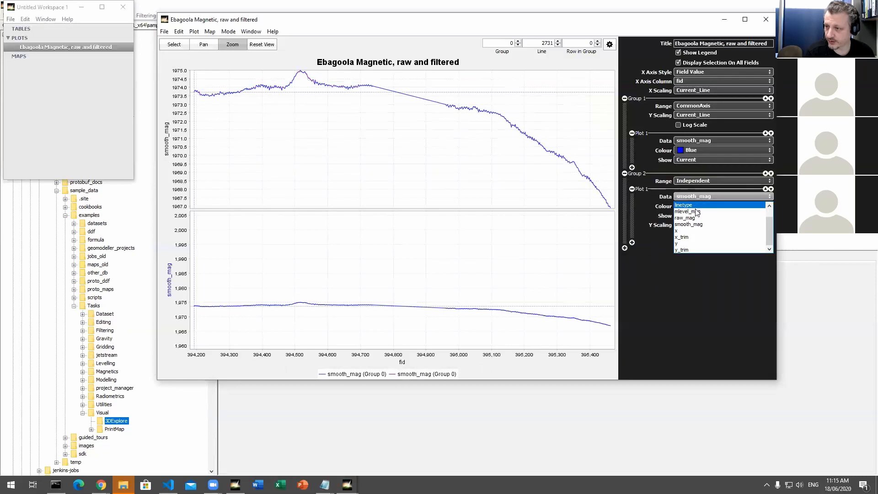
left_click(695, 218)
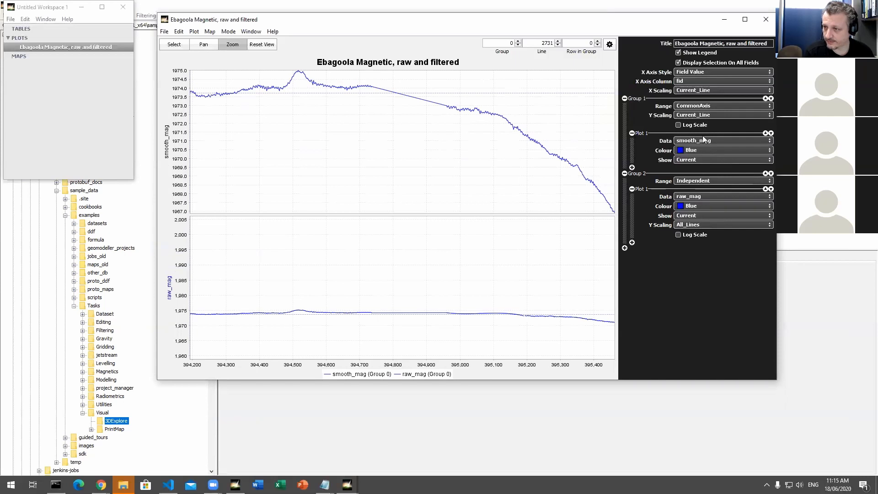
Step: Set Group 2's range to CommonAxis and delete that group from the profile plot
left_click(702, 183)
left_click(706, 208)
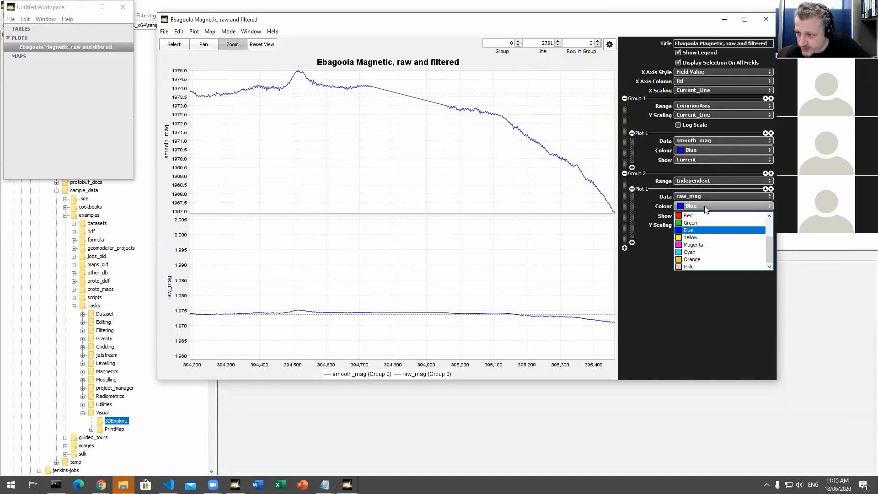
left_click(703, 181)
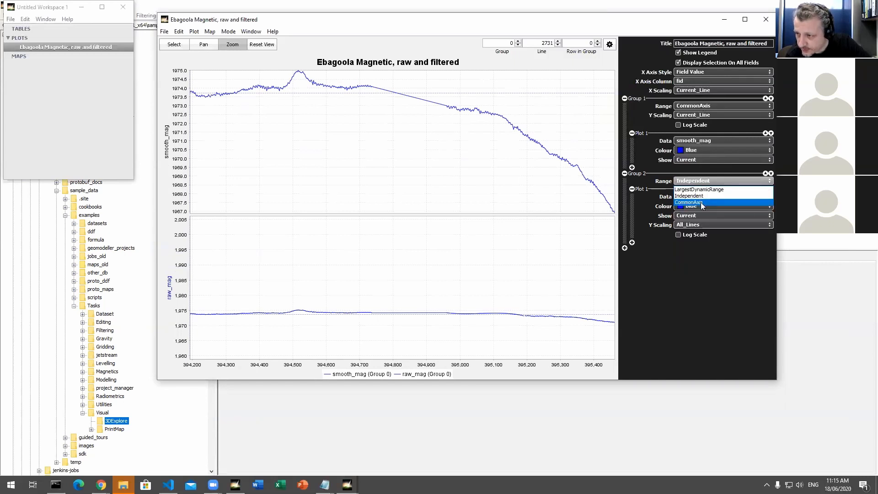
left_click(701, 202)
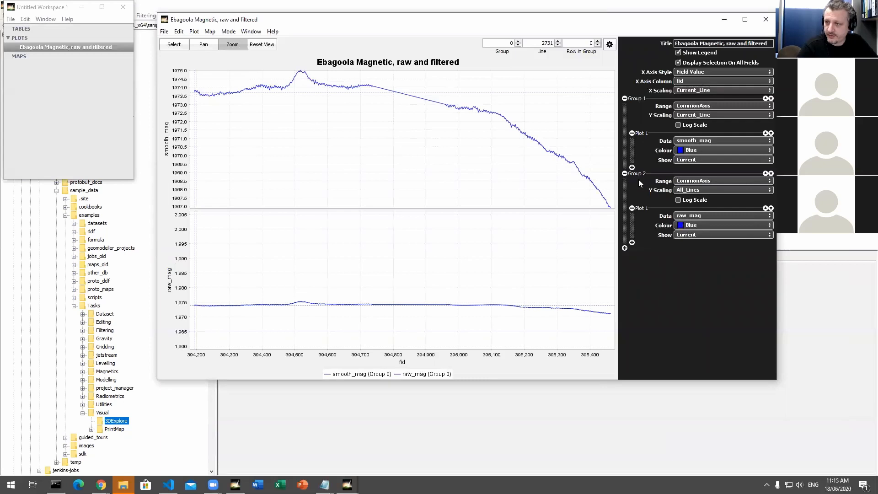
left_click(624, 174)
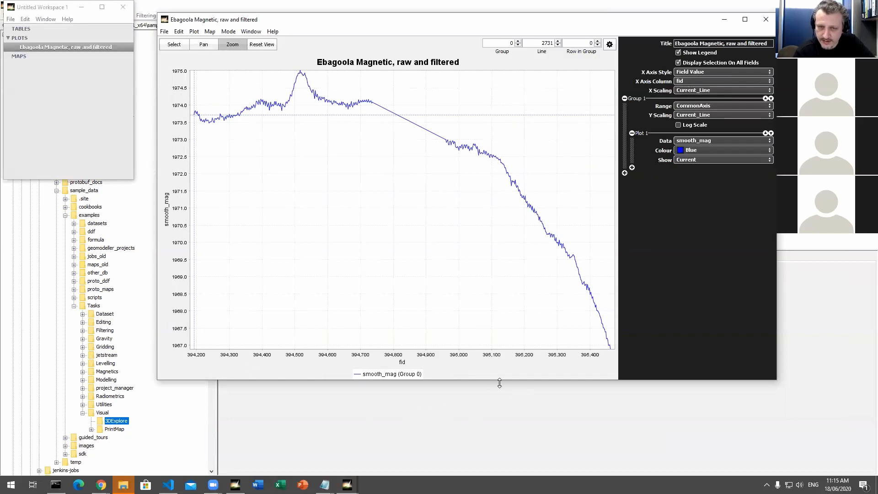
Step: Examine the X axis columns and X axis styles available for the profile plot
left_click(711, 81)
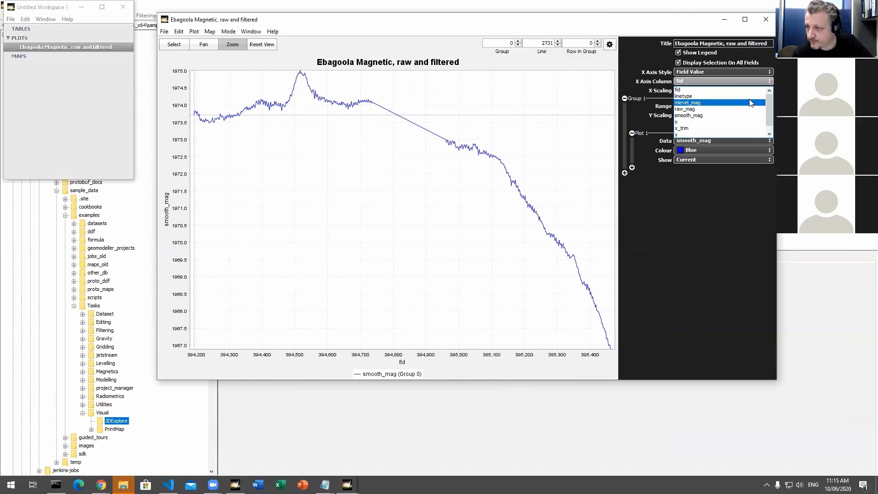
left_click_drag(770, 104, 769, 112)
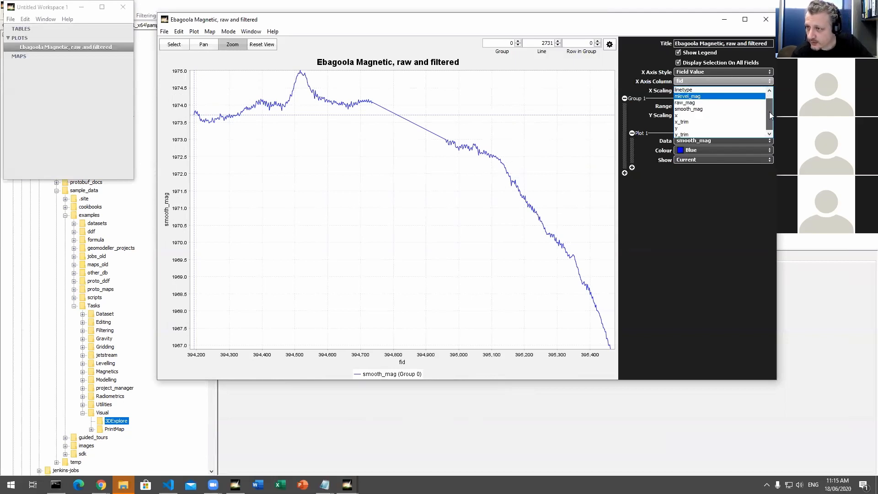
left_click(746, 63)
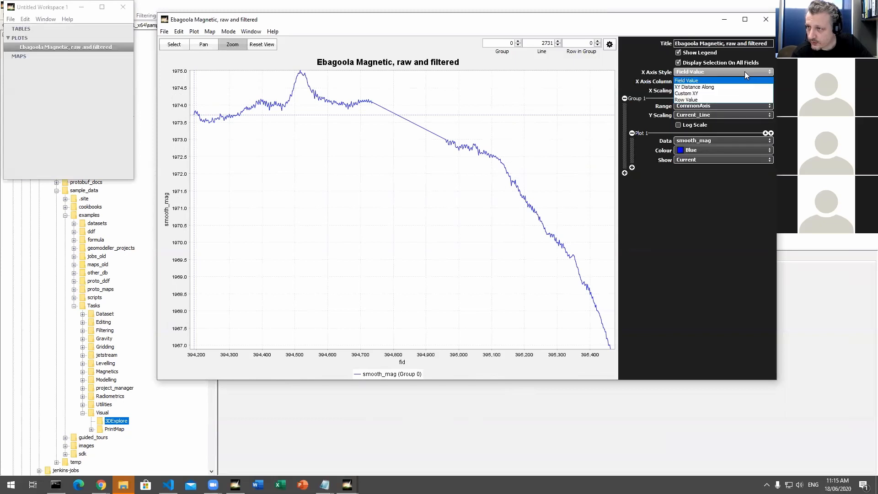
left_click(692, 73)
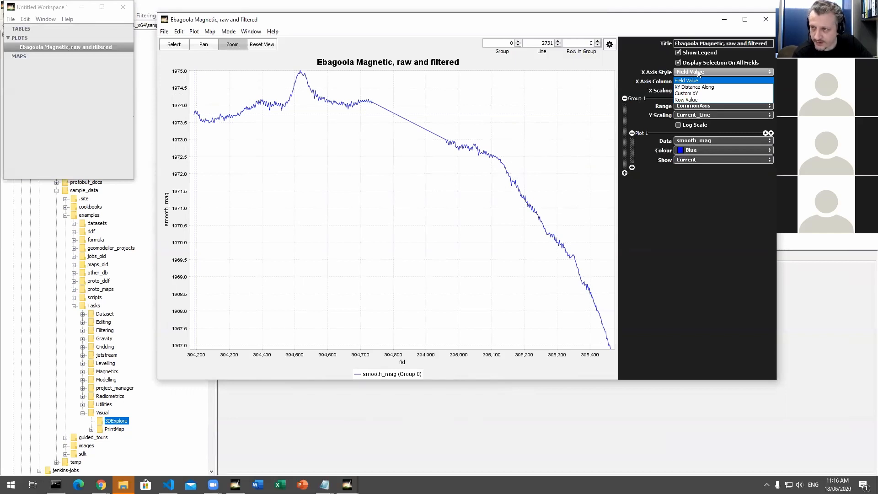
left_click(698, 73)
Step: Open a table view of the ebagoola_ST..DIR dataset from the profile plot and widen the table
right_click(61, 48)
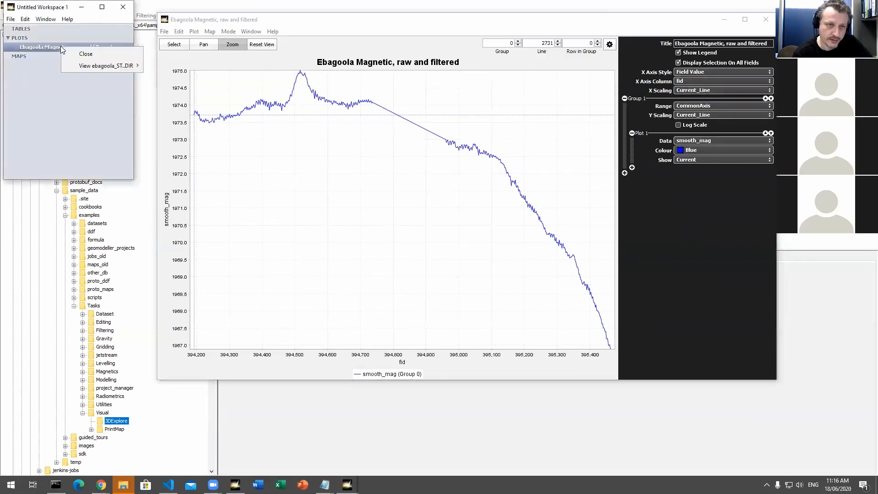
mouse_move(99, 66)
left_click(176, 71)
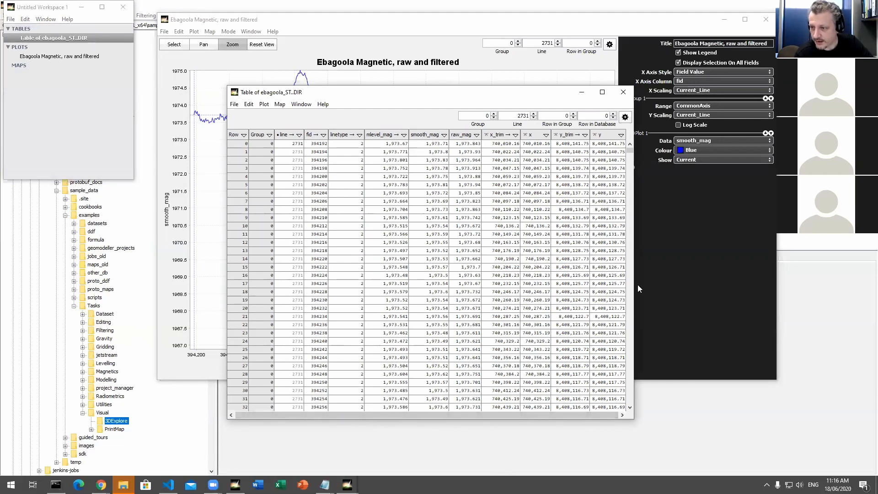
left_click_drag(635, 286, 786, 293)
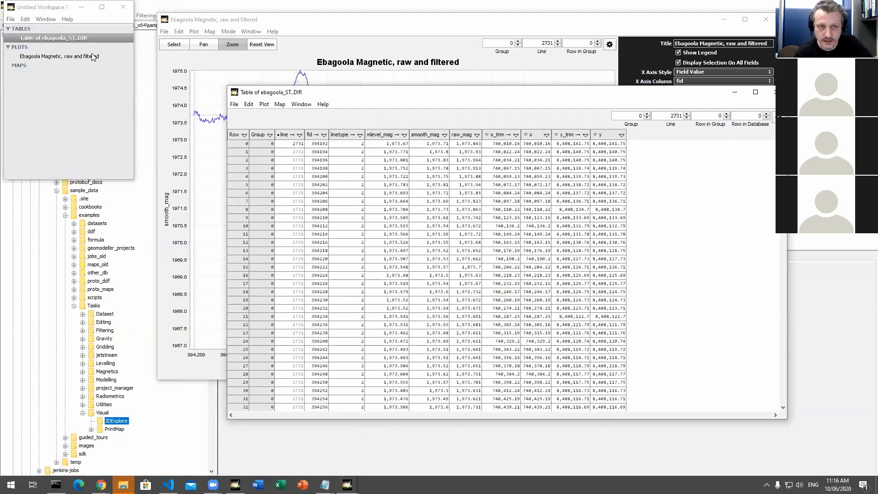
Step: Create a map for the ebagoola_ST..DIR dataset from its table
right_click(78, 37)
mouse_move(104, 54)
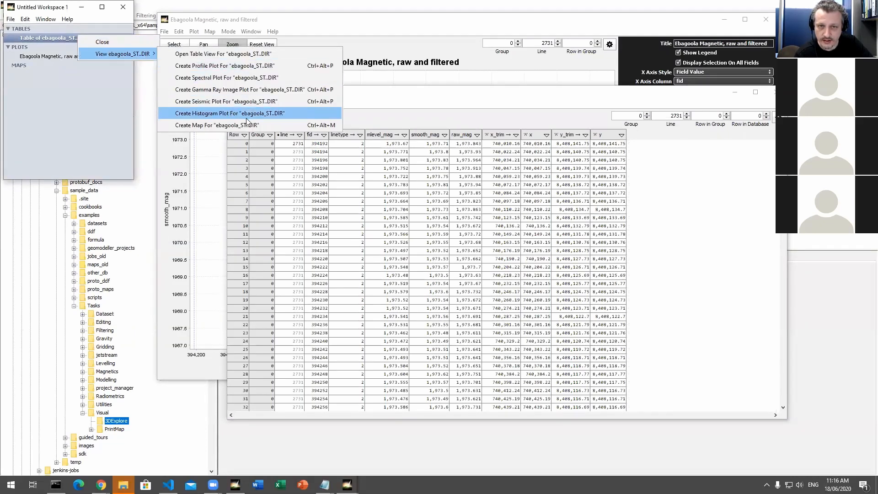
left_click(255, 125)
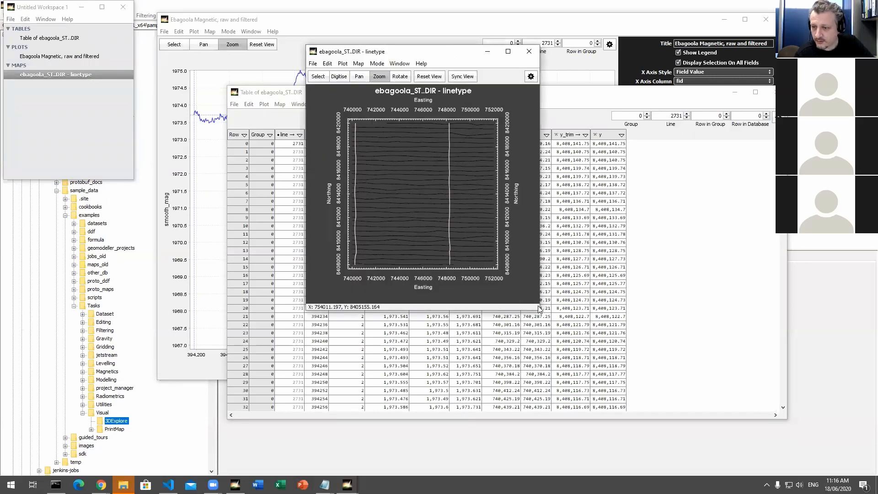
Step: Show the new map's configuration, enlarge the map and set its signal to raw_mag
left_click(531, 77)
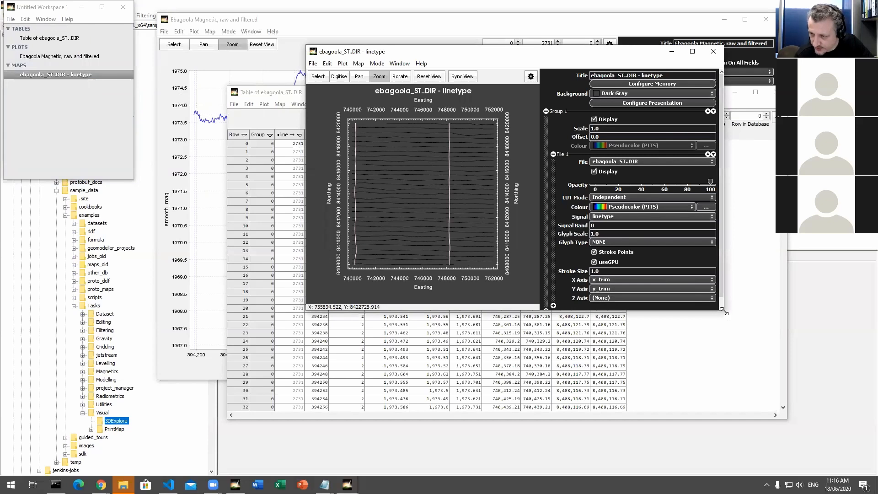
left_click_drag(724, 311, 772, 385)
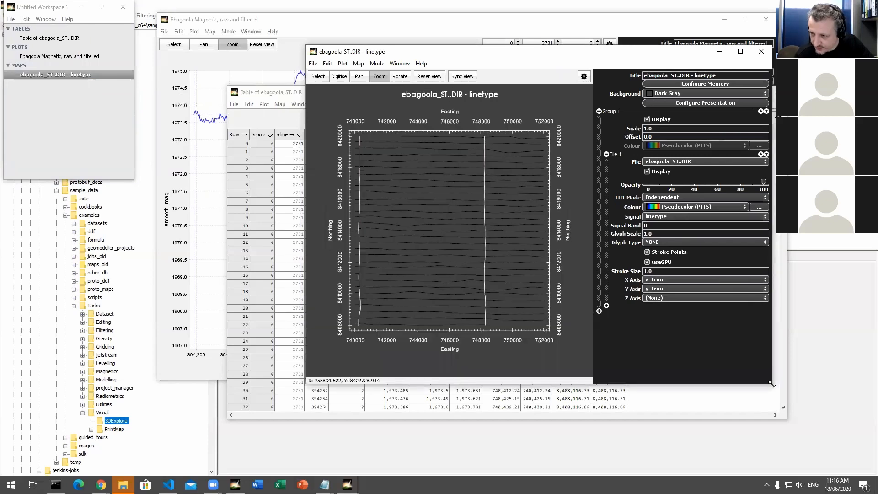
left_click(669, 217)
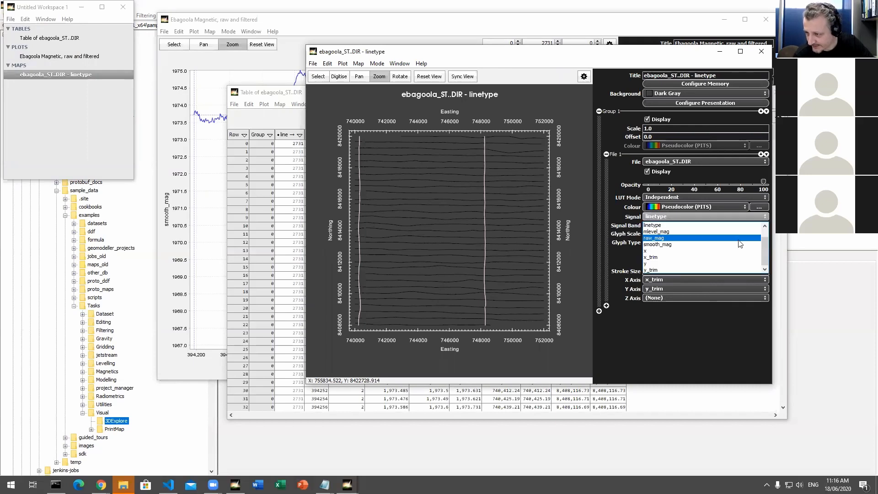
left_click(691, 237)
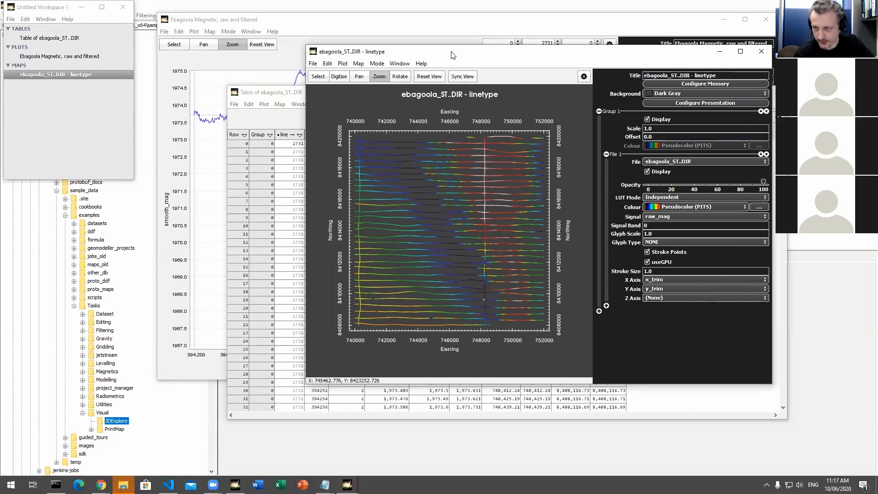
Step: Shift the map and profile plot apart and select a survey point on the map near easting 746200, northing 8417400
left_click_drag(452, 55, 484, 54)
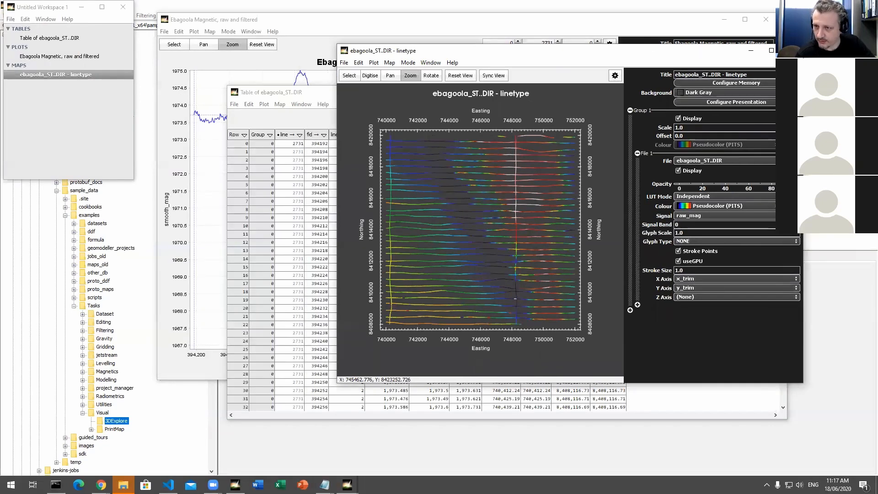
left_click(483, 27)
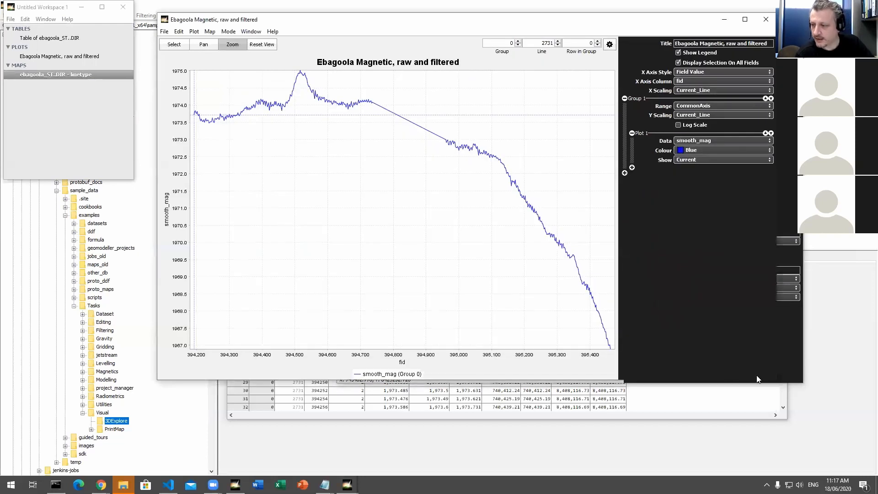
left_click_drag(635, 23, 657, 74)
left_click(588, 52)
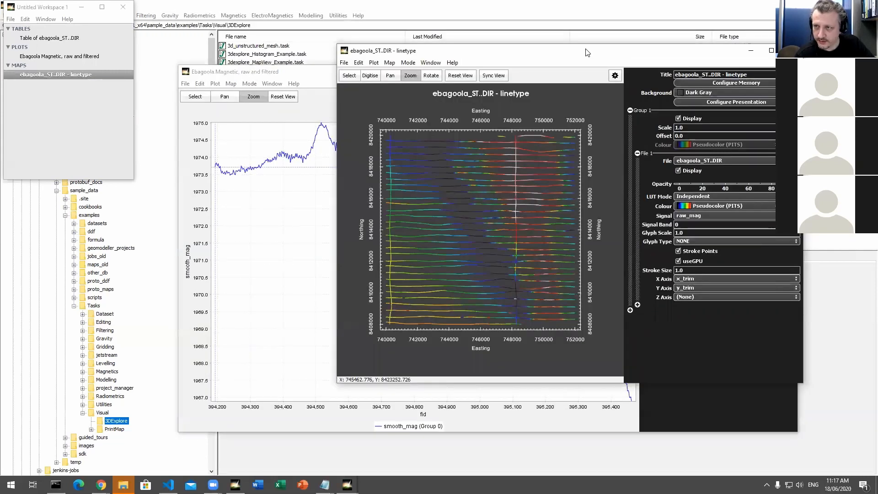
left_click(349, 75)
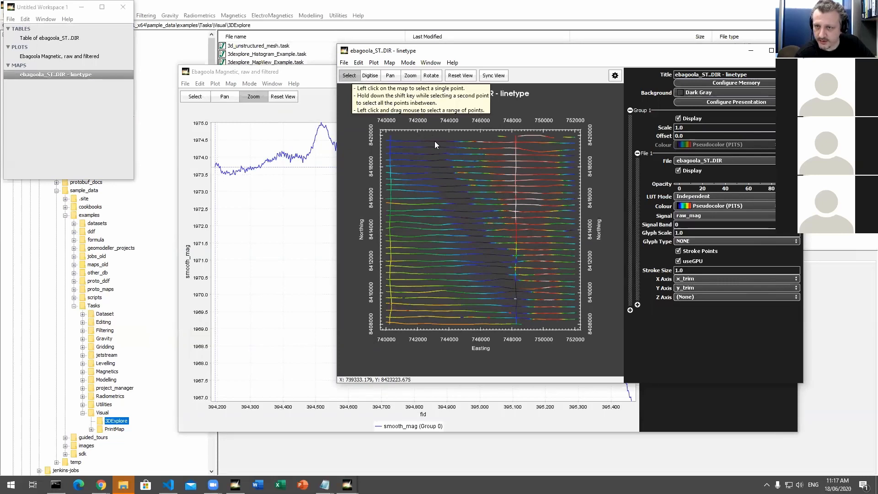
left_click(484, 176)
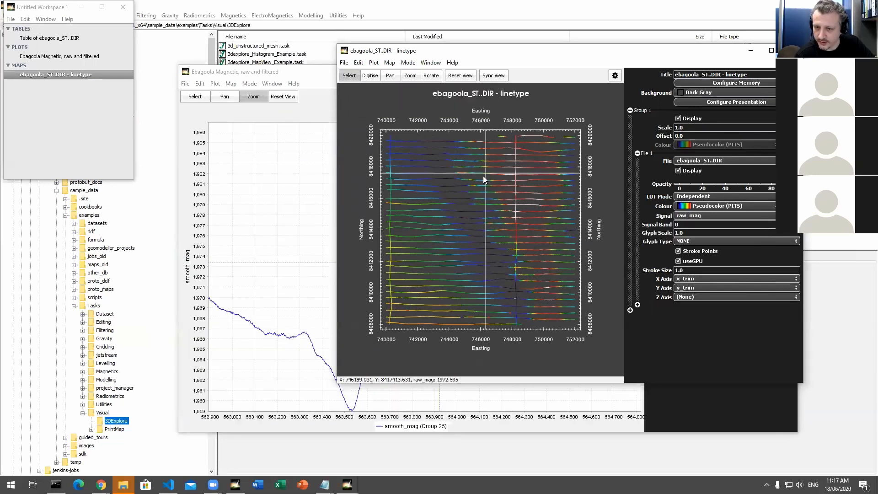
Step: Spread the profile plot and the raw_mag map further apart so both can be compared
left_click(291, 74)
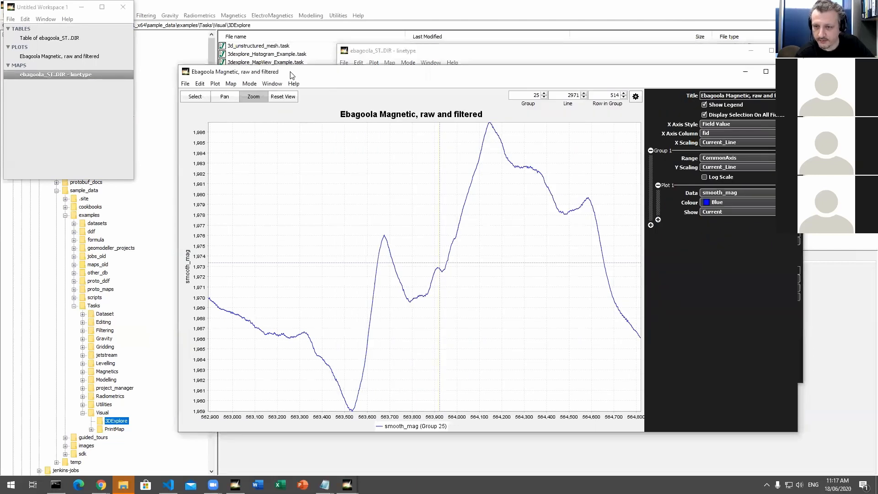
left_click_drag(291, 74, 193, 86)
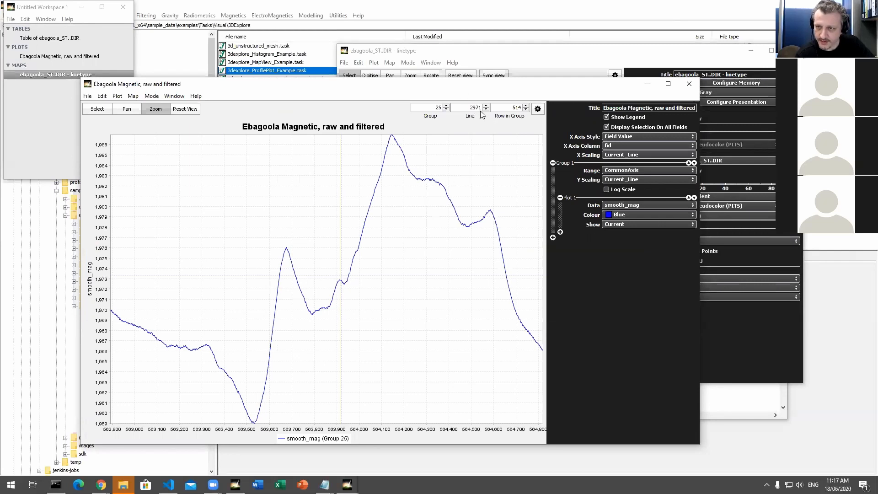
left_click(509, 54)
left_click_drag(508, 53, 517, 39)
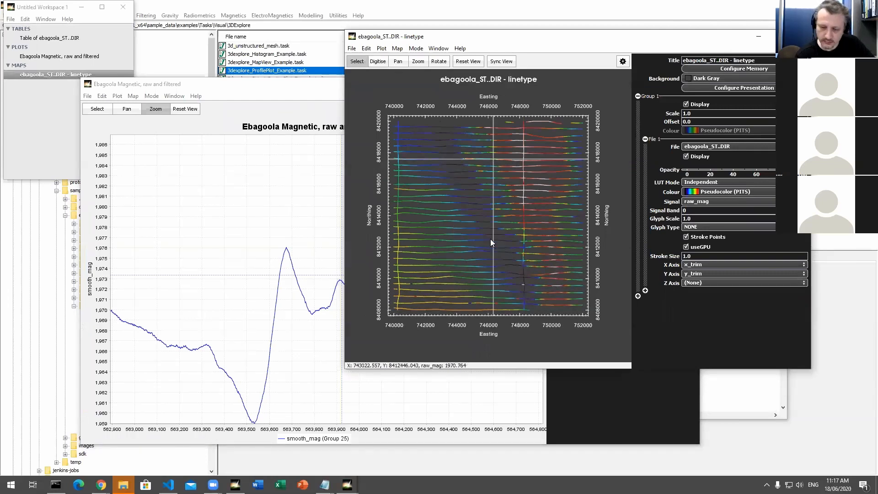
left_click(270, 86)
left_click_drag(270, 86, 237, 82)
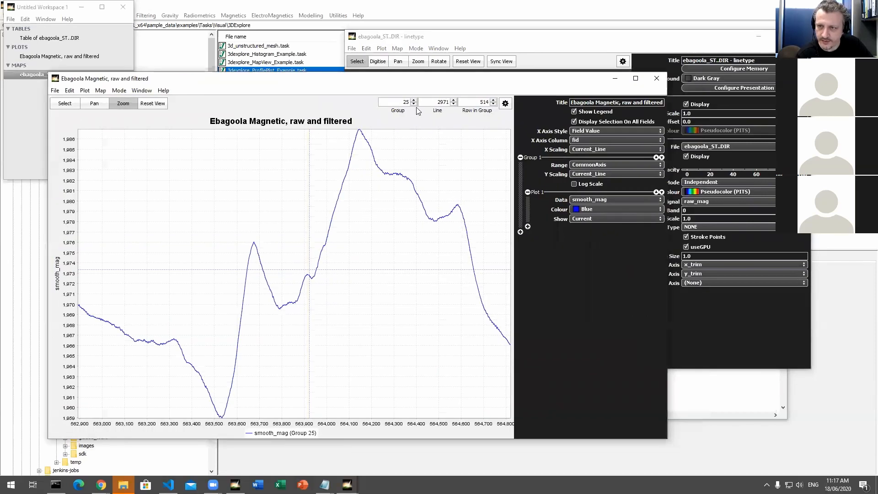
Step: Advance the profile plot to line 3021 and bring the map forward to locate that line
left_click(453, 101)
left_click(453, 101)
left_click(454, 101)
left_click(454, 101)
left_click(453, 101)
left_click(454, 101)
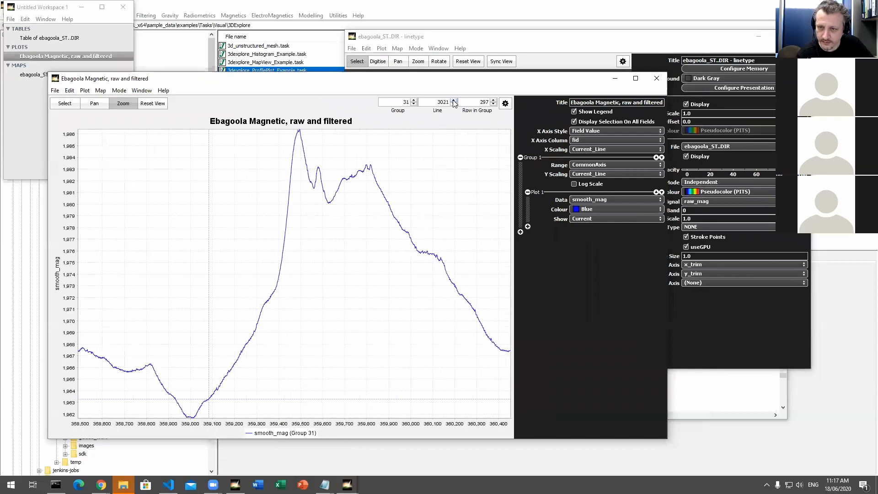
left_click(458, 39)
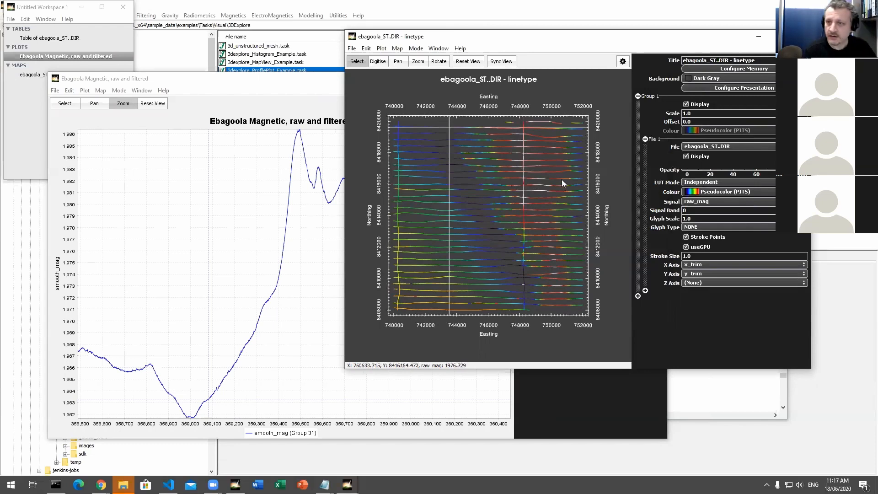
Step: Bring the Ebagoola profile plot forward and add a second trace to Group 1
left_click(294, 79)
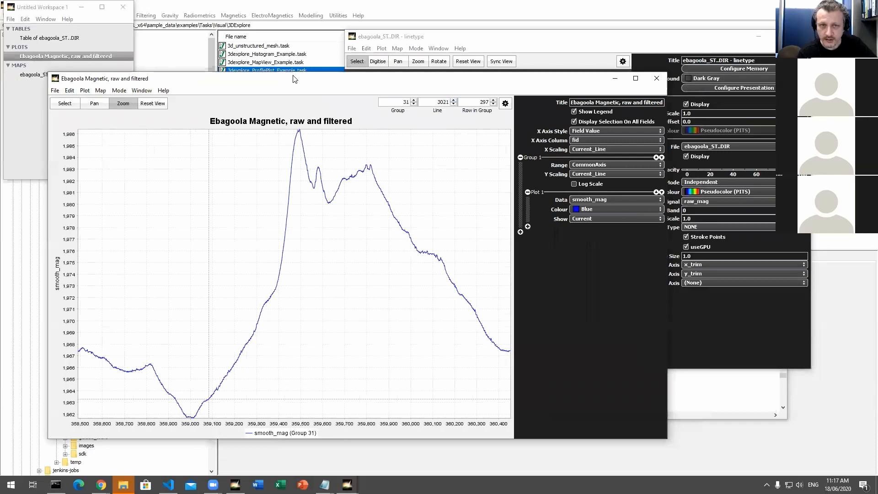
left_click_drag(294, 79, 312, 49)
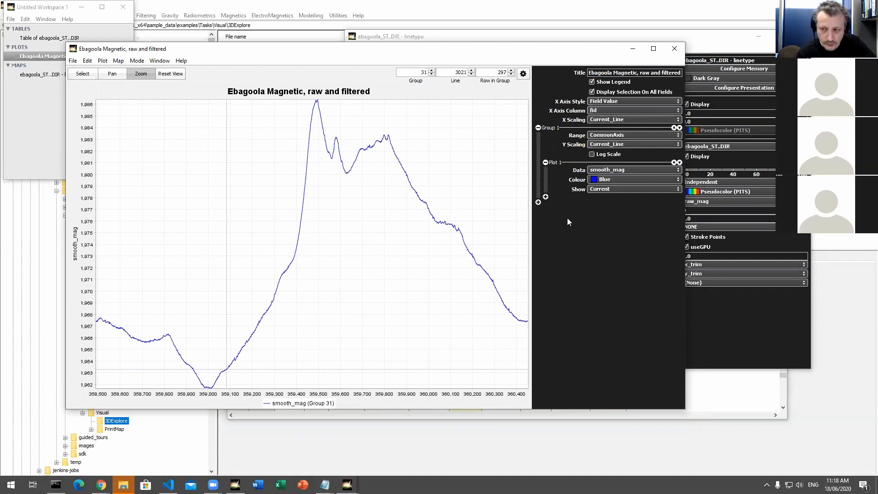
left_click(546, 198)
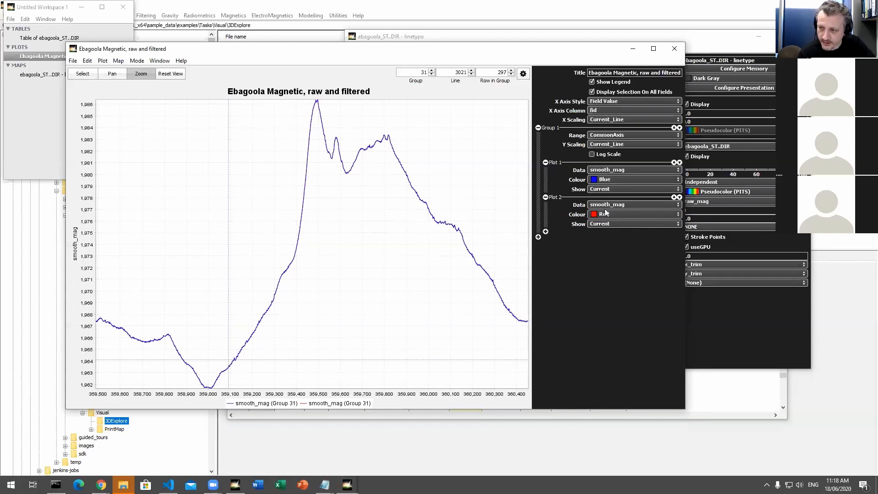
Step: Move the profile plot aside to examine the survey lines on the raw_mag map, and bring the plot back
left_click_drag(453, 55, 458, 124)
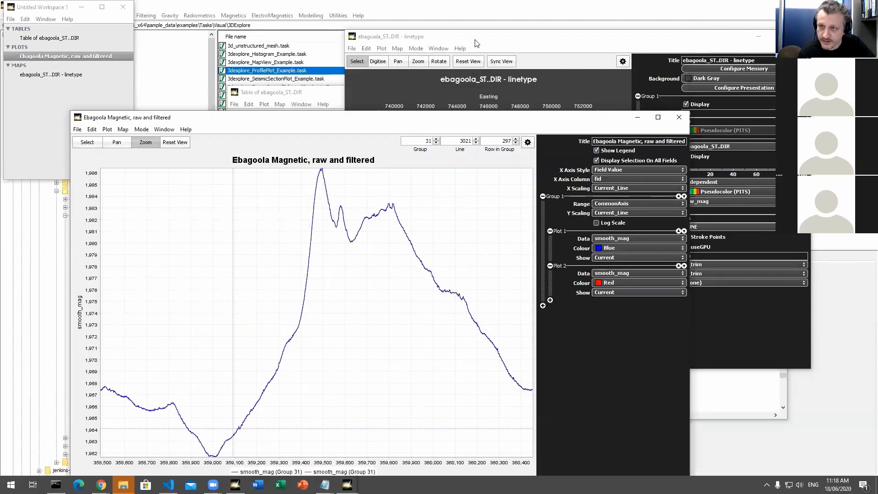
left_click(478, 41)
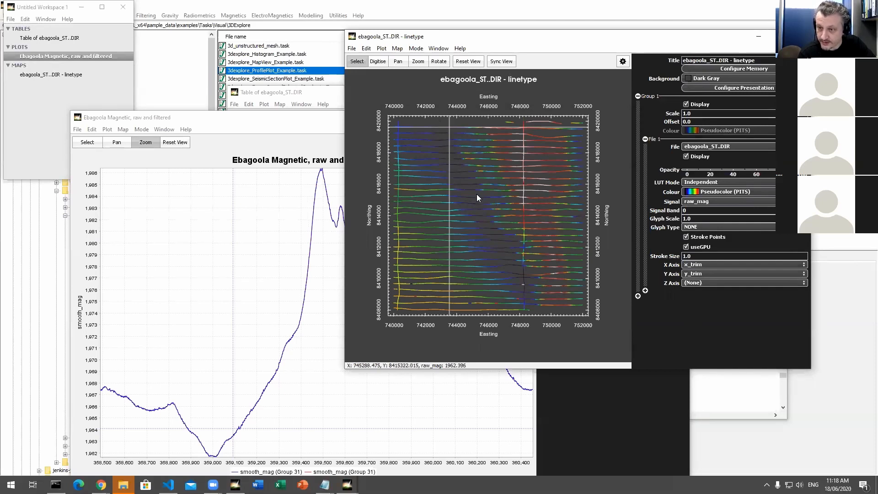
left_click(309, 117)
left_click_drag(309, 118, 310, 39)
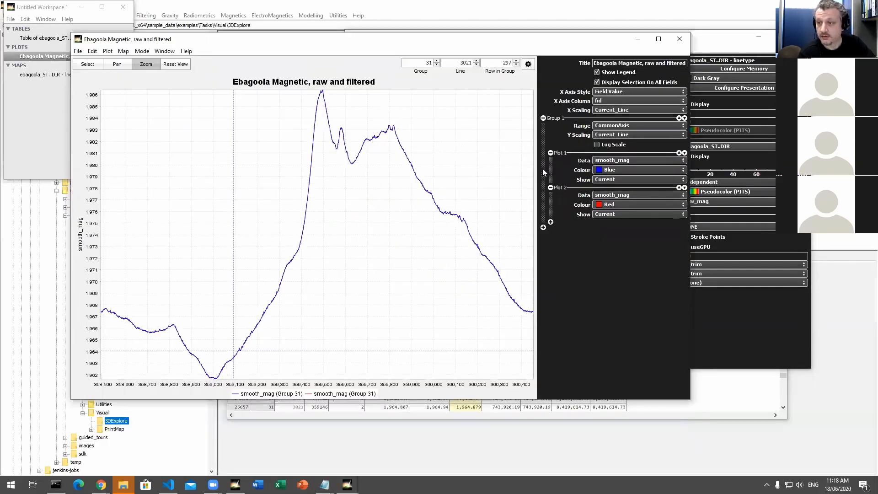
Step: Try showing the Next line on Plot 2, and set it to show Previous instead
left_click(630, 213)
left_click(624, 234)
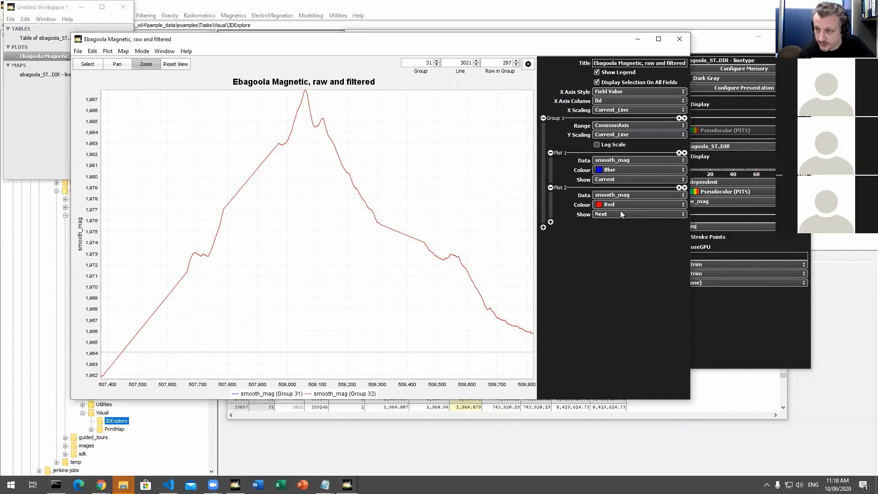
left_click(620, 213)
left_click(621, 230)
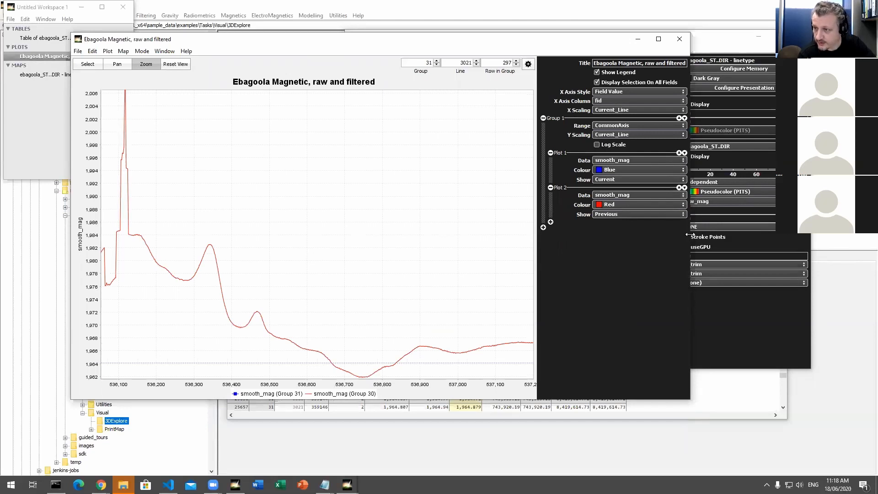
Step: Narrow the profile plot window slightly and advance the plot two lines to line 7111
left_click_drag(689, 235, 679, 234)
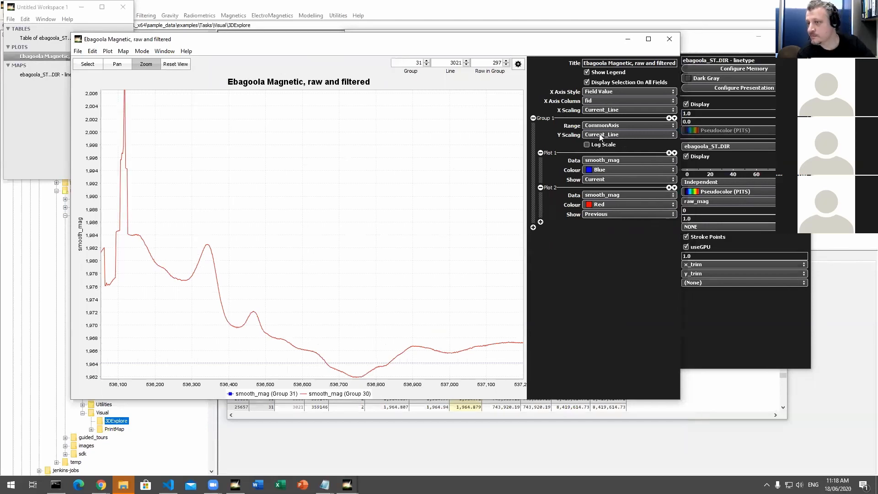
left_click(466, 62)
left_click(466, 62)
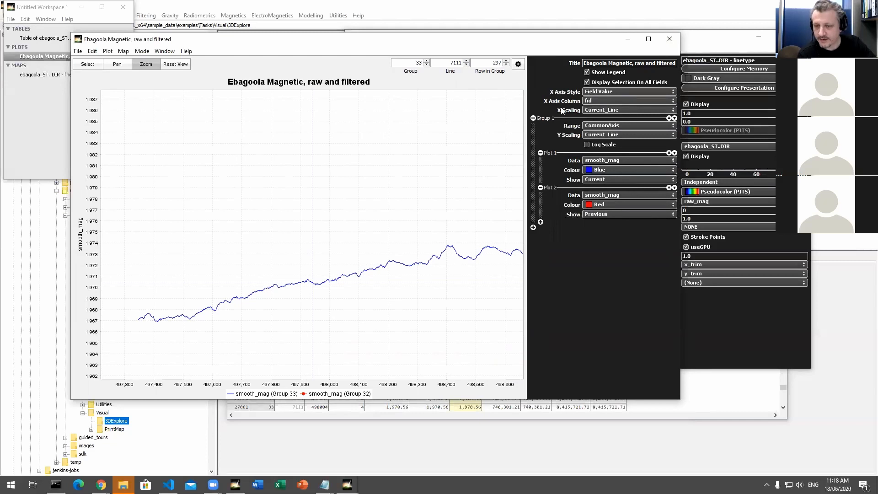
Step: Set the profile plot's X axis style to XY Distance Along so both lines share a distance axis
left_click(596, 102)
left_click(597, 100)
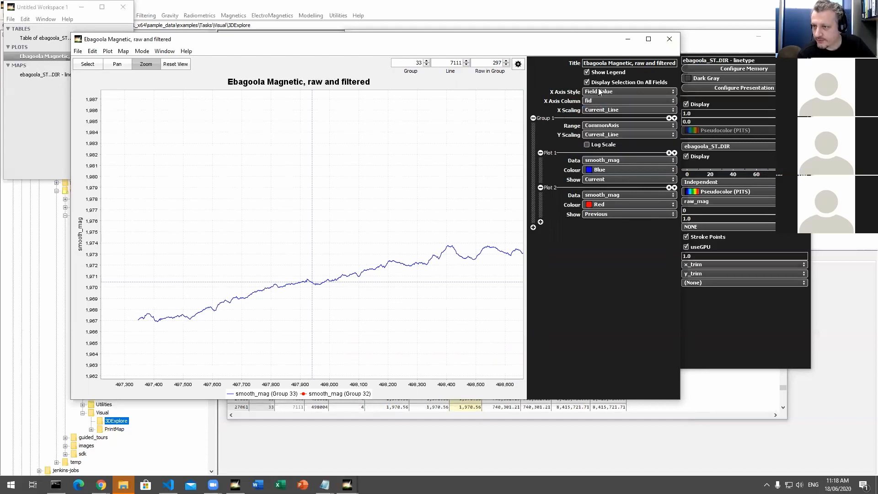
left_click(602, 90)
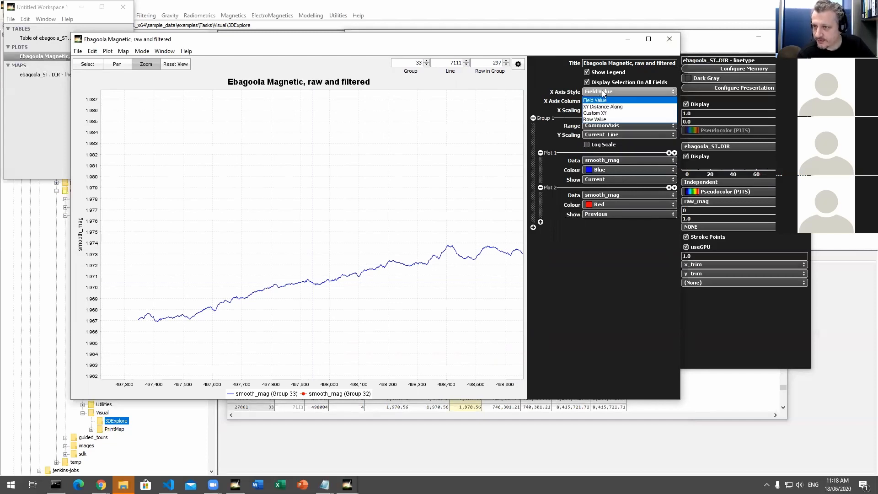
left_click(620, 107)
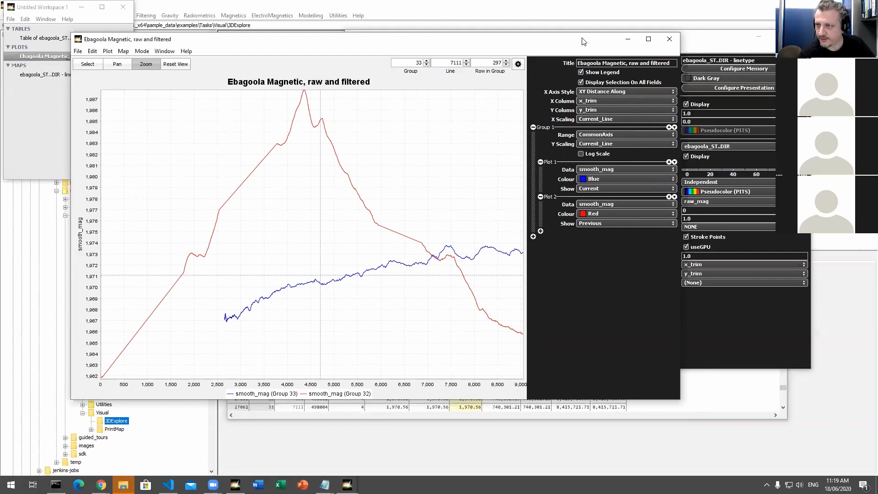
left_click_drag(582, 42, 579, 34)
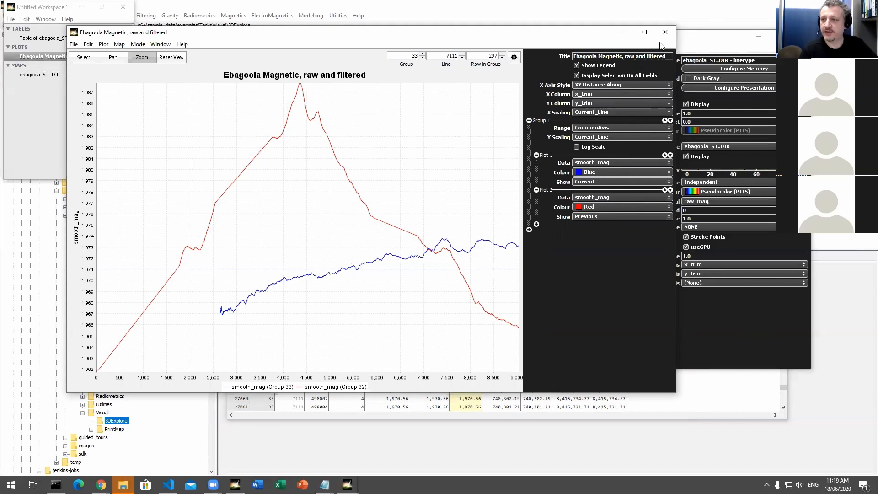
Step: Close the profile plot, map, table and workspace windows, and clear the file selection in Project Manager
left_click(665, 32)
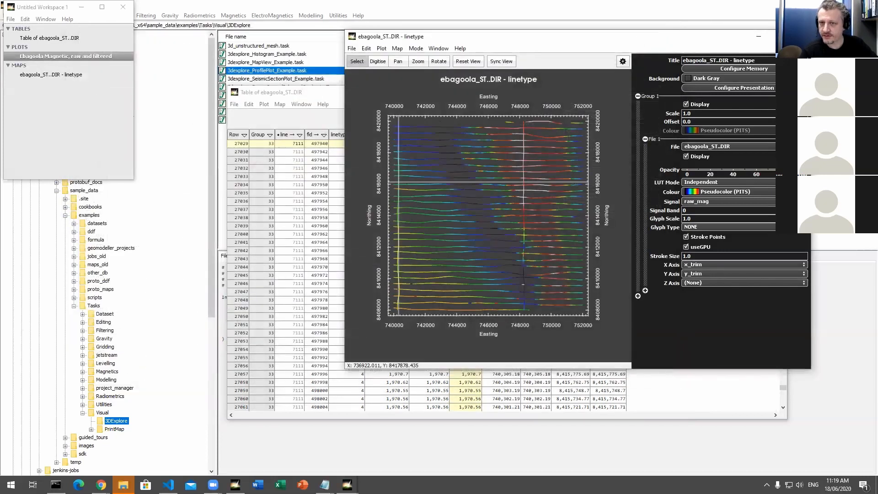
left_click(800, 36)
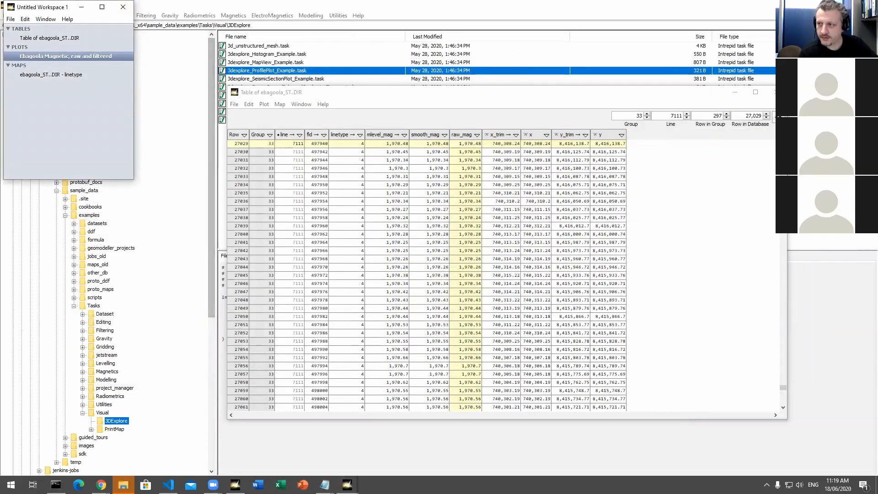
left_click(774, 92)
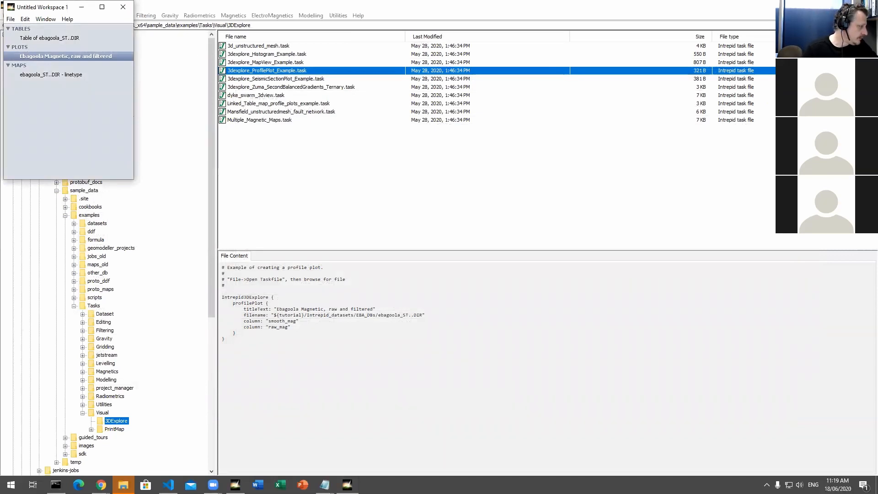
left_click(123, 7)
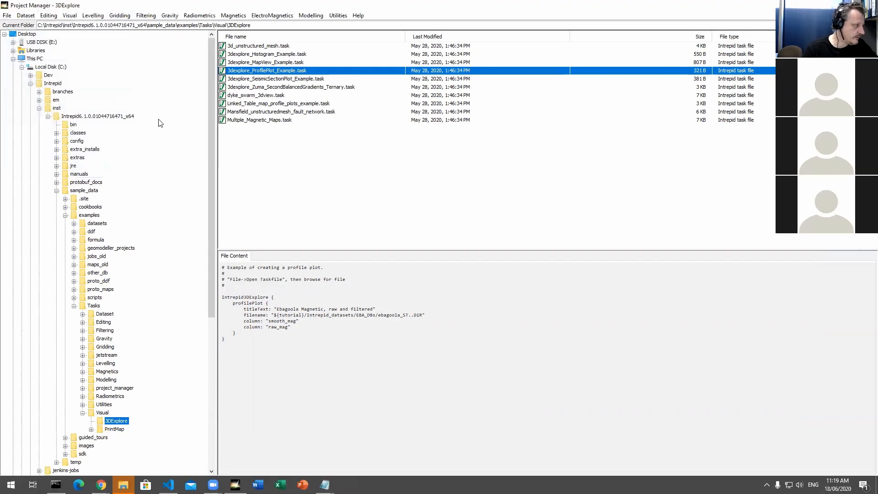
left_click(346, 161)
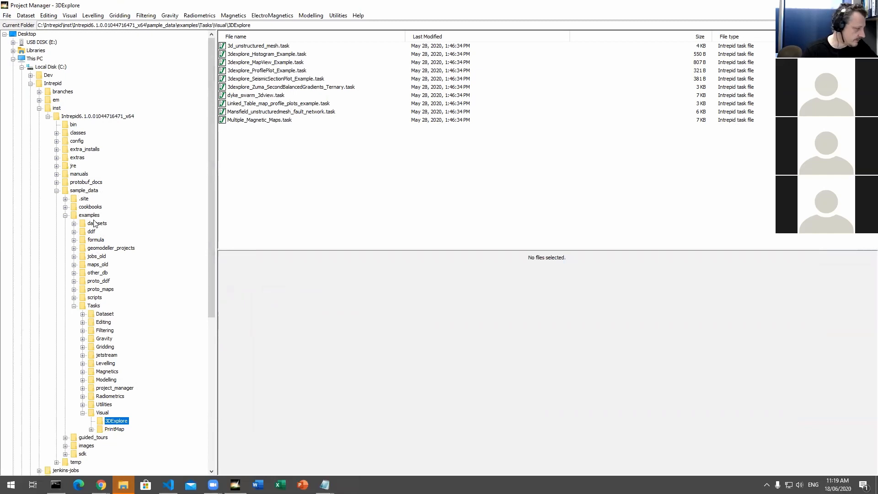
Step: Open the AEM_2_TASKS folder under cookbooks, AirborneElectricalMagnetic
double_click(83, 207)
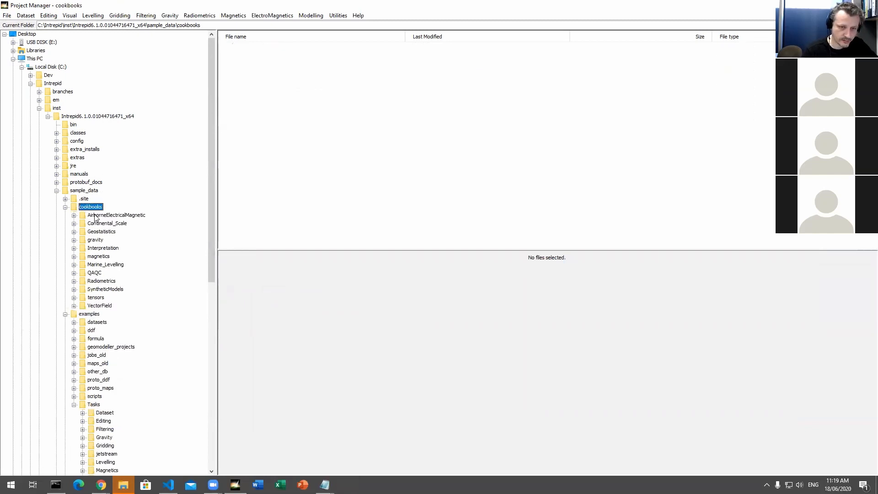
double_click(95, 215)
left_click(117, 233)
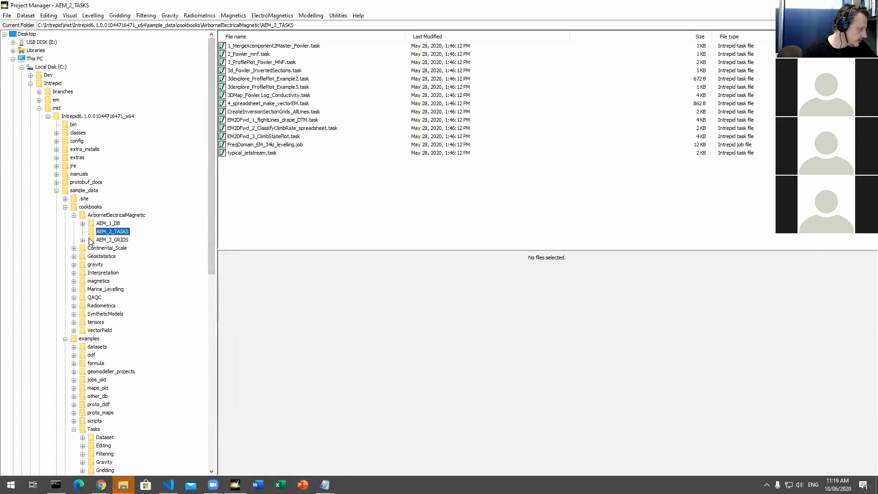
Step: Run 1_MergeXcomponent2Master_Fowler.task and 2_Fowler_mnf.task, acknowledging each job's completion
right_click(264, 46)
left_click(295, 136)
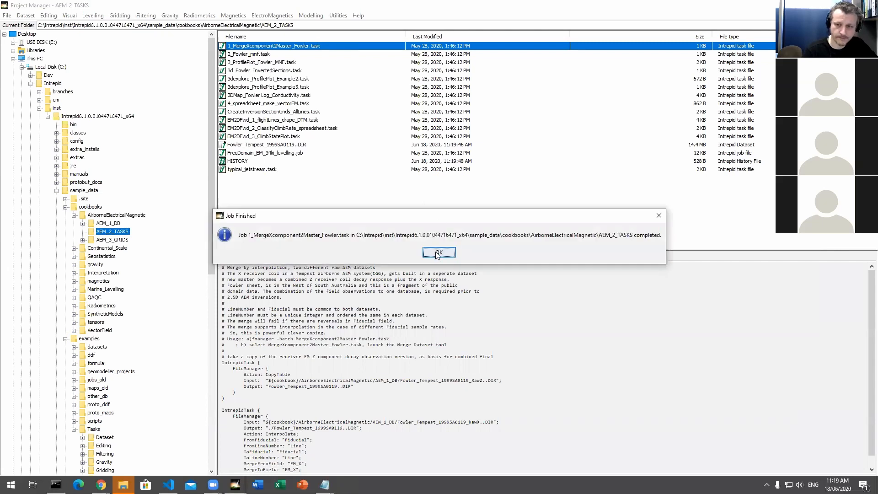
left_click(437, 252)
right_click(249, 55)
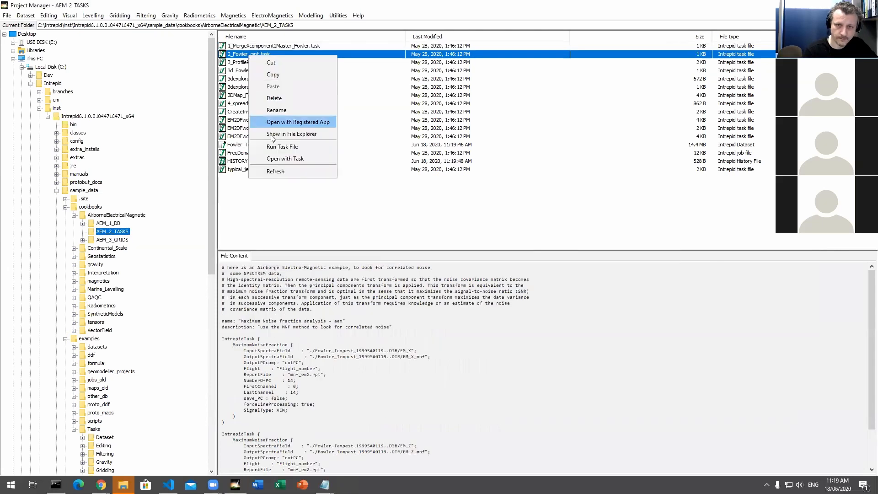
left_click(279, 148)
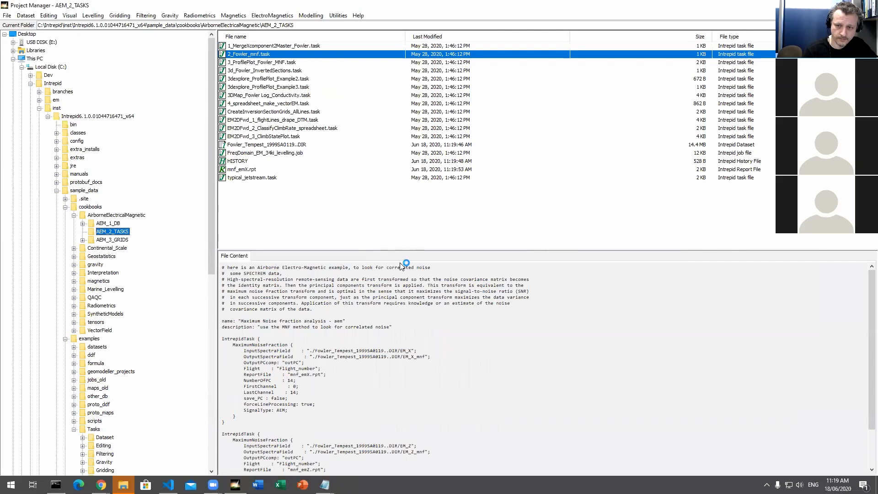
left_click(438, 254)
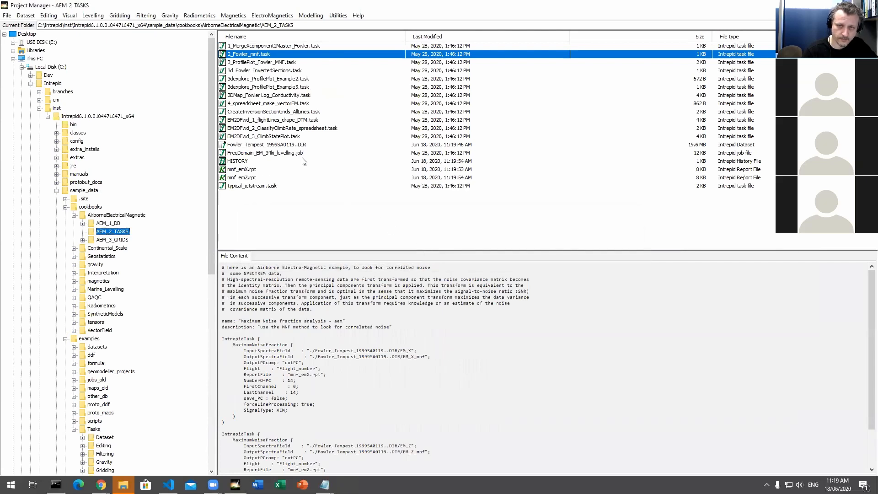
Step: Run 3_ProfilePlot_Fowler_MNF.task to open the Fowler Tempest profile plots
left_click(256, 62)
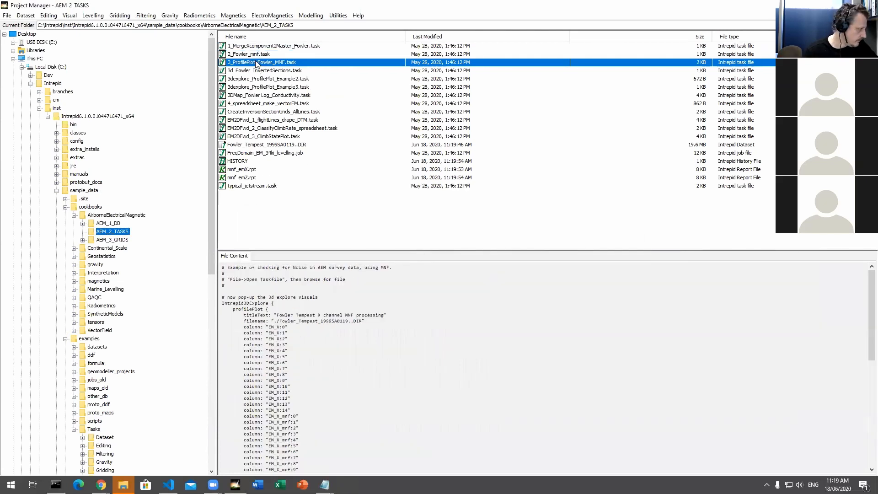
right_click(259, 64)
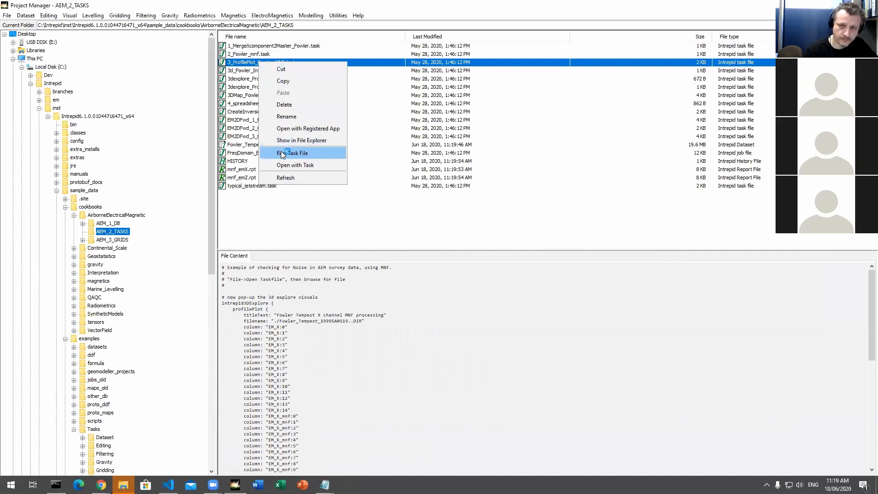
left_click(288, 156)
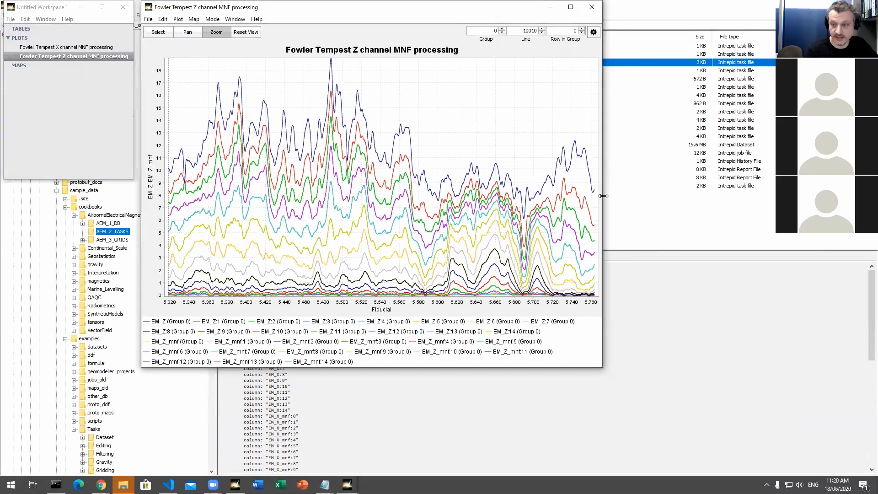
Step: Show the Z channel MNF plot's configuration, make its window taller and move it higher on the desktop
left_click(593, 31)
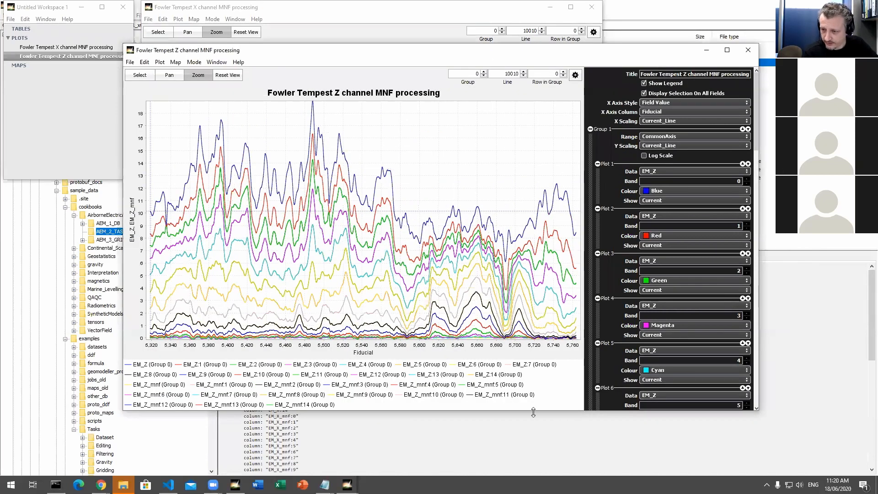
left_click_drag(533, 413, 562, 451)
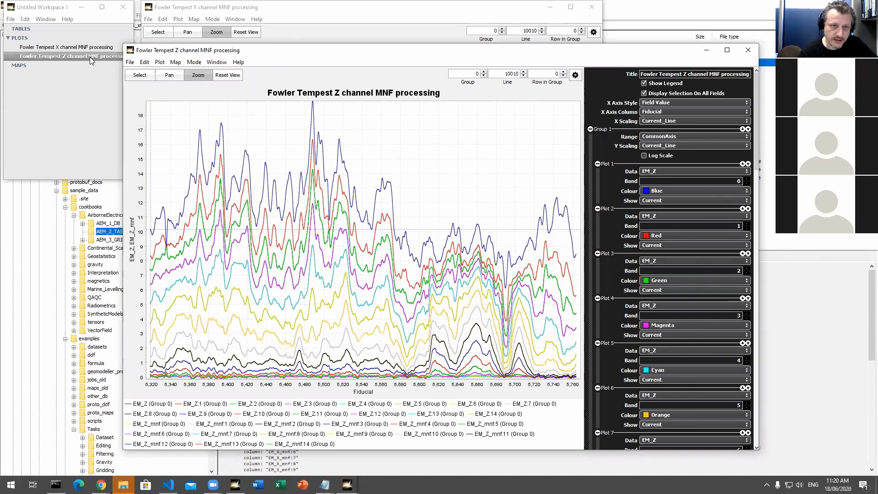
left_click(68, 55)
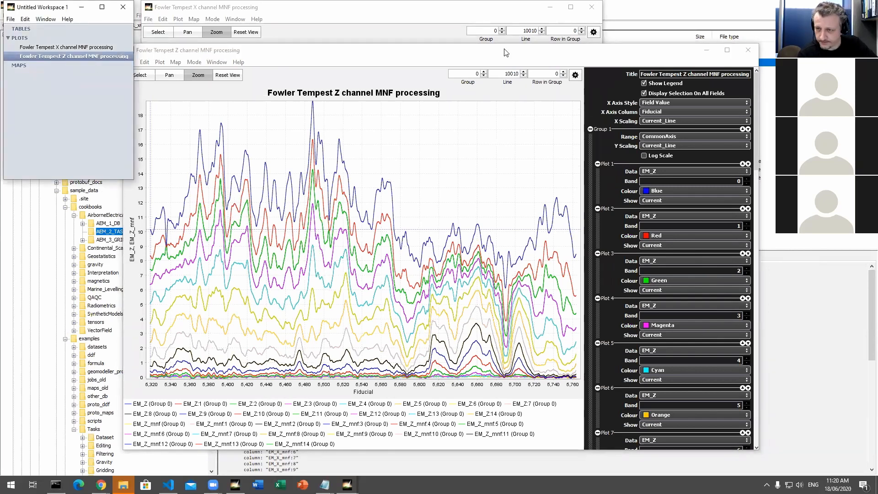
left_click_drag(485, 53, 491, 28)
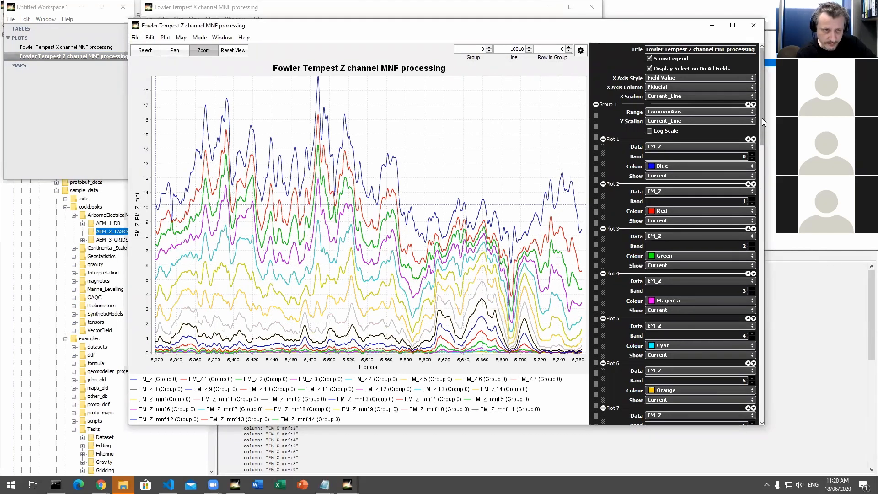
Step: Review the Z channel plot's trace settings down to Plot 30 and enable Log Scale for Group 1
left_click_drag(762, 117, 772, 425)
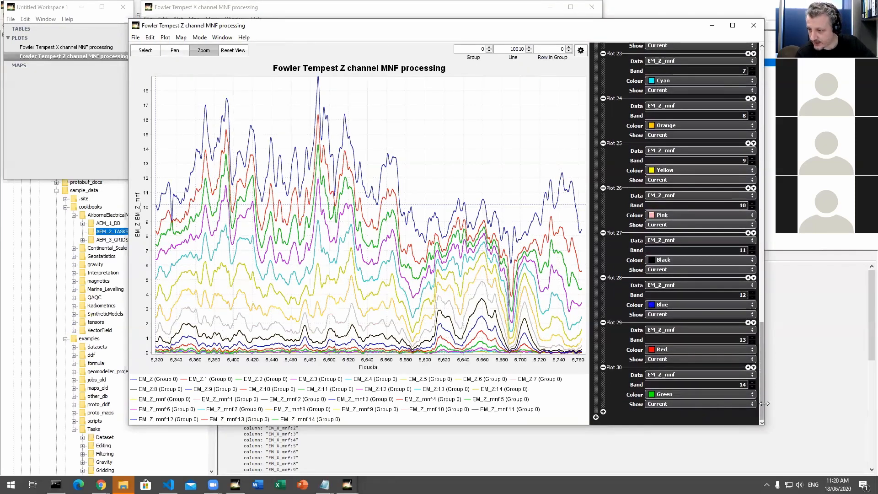
left_click_drag(762, 403, 759, 115)
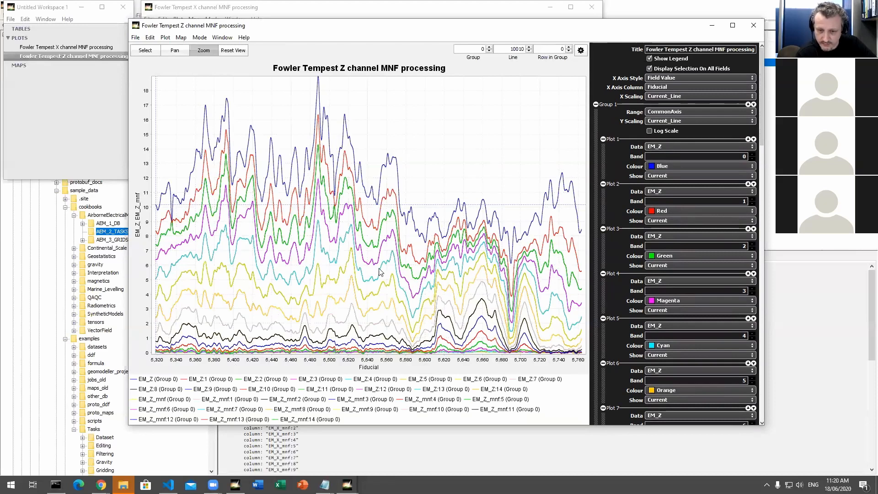
left_click(661, 133)
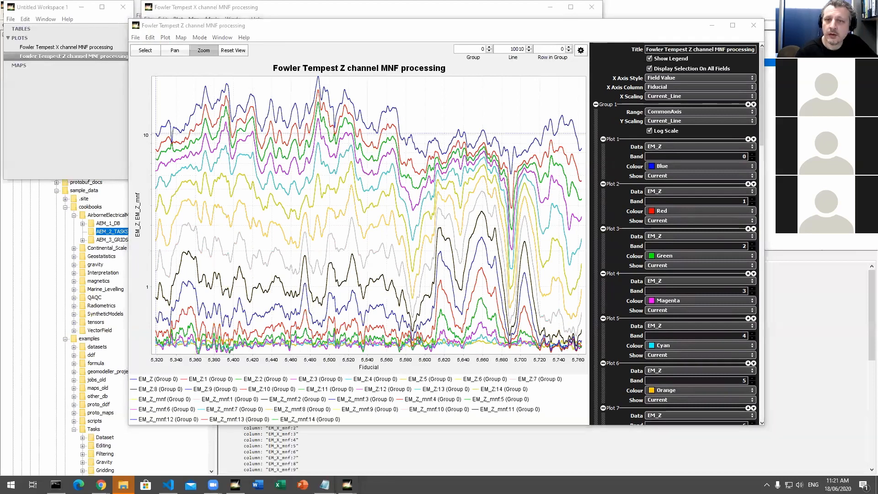
Step: Close both Fowler Tempest MNF plots and their workspace, and clear the file selection in Project Manager
left_click(757, 28)
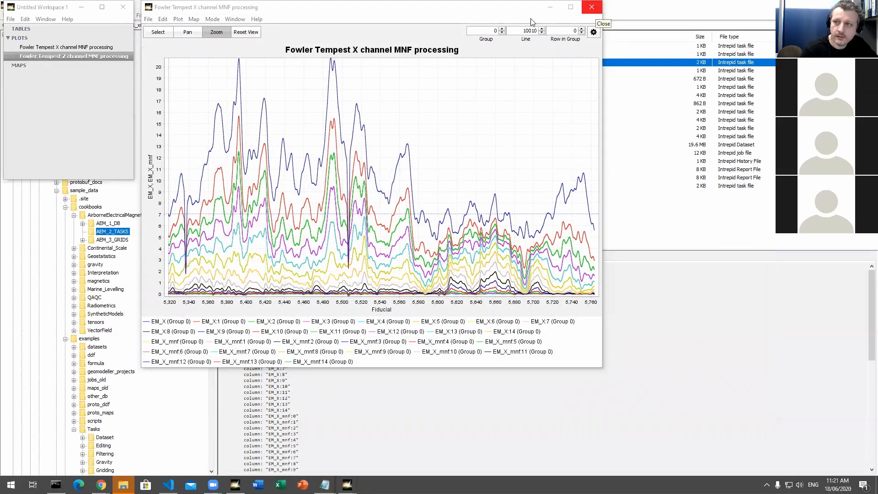
left_click(591, 7)
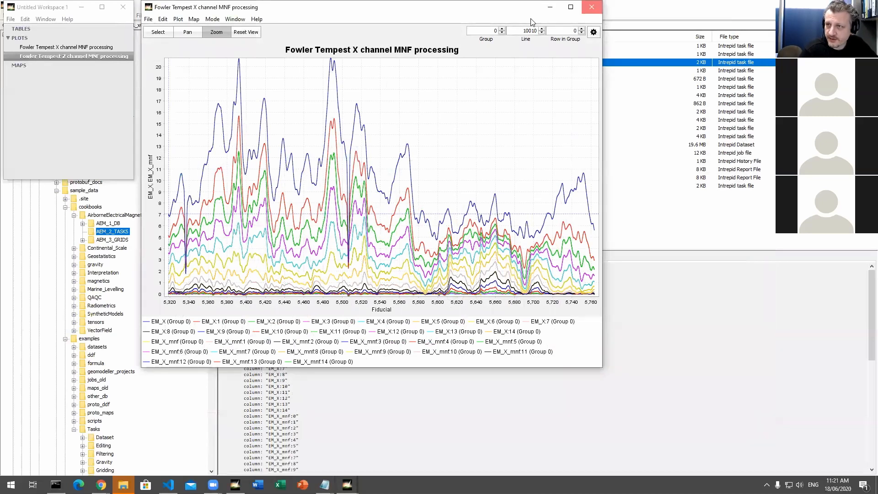
left_click(122, 7)
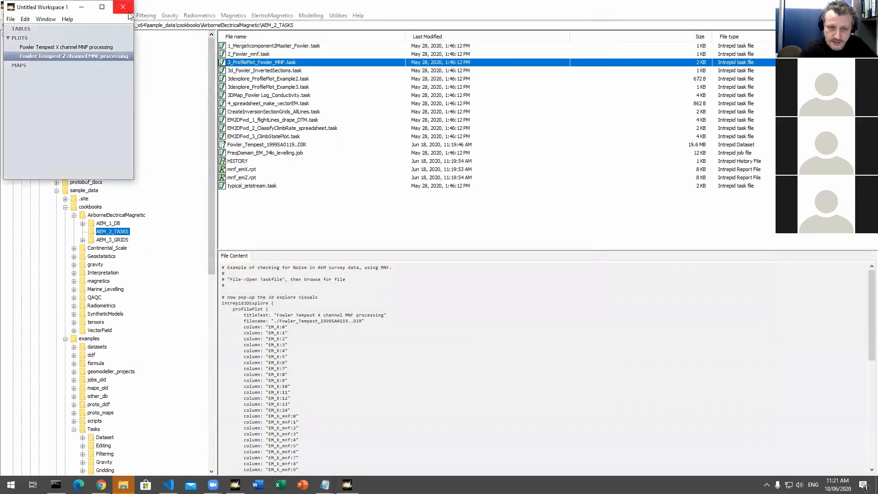
left_click(309, 220)
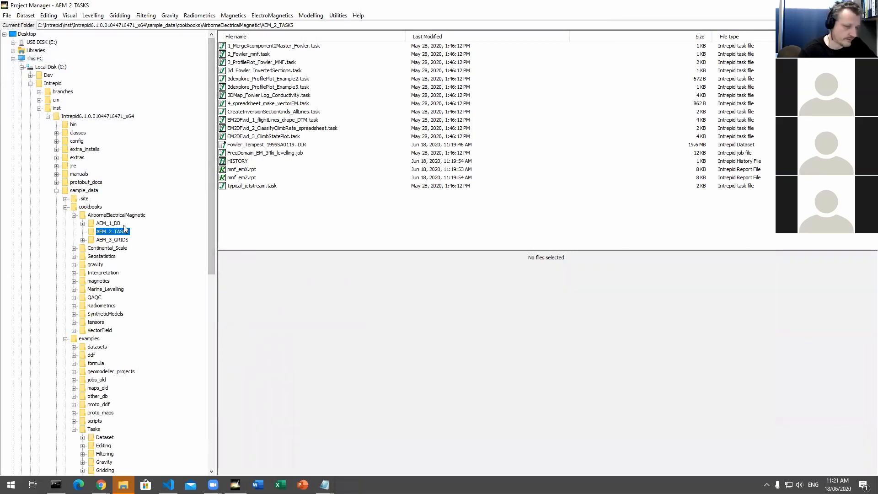
Step: Go to the AEM_1_DB folder under AirborneElectricalMagnetic and select Bryah_Basin_Exponential_Processed_DeGrussa_Detailed.gdb
scroll(133, 269, "down", 2)
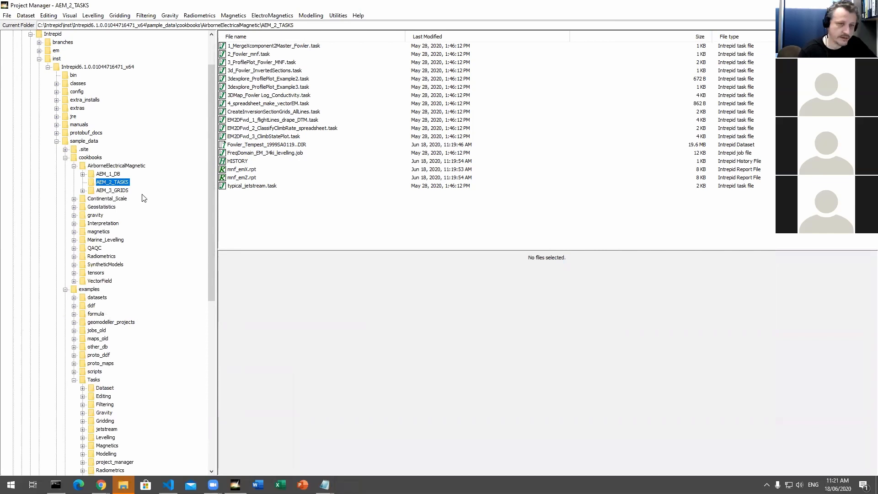
left_click(74, 166)
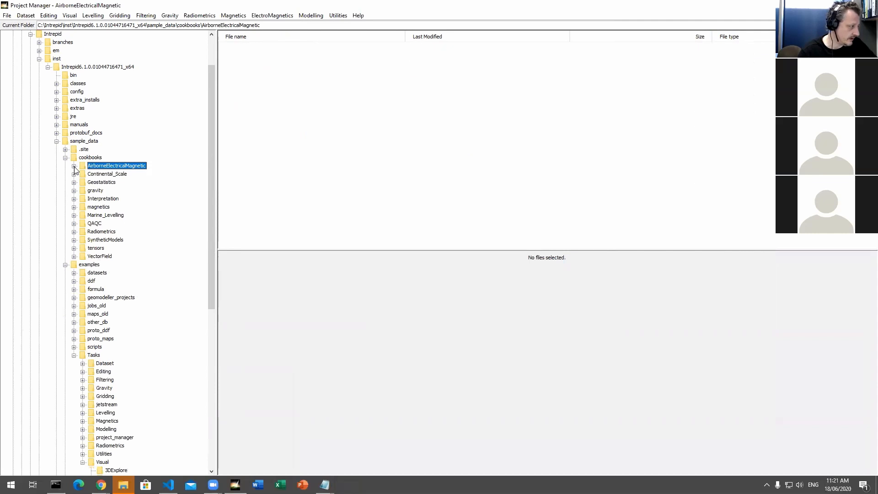
left_click(74, 166)
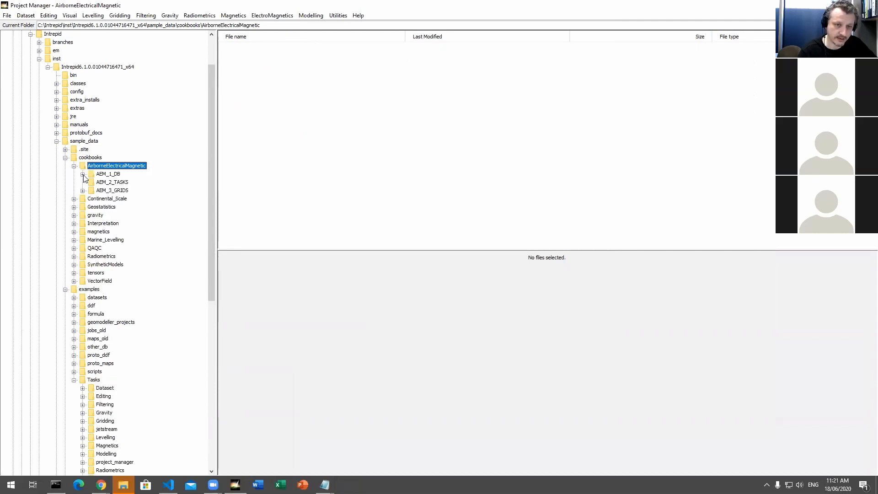
left_click(83, 175)
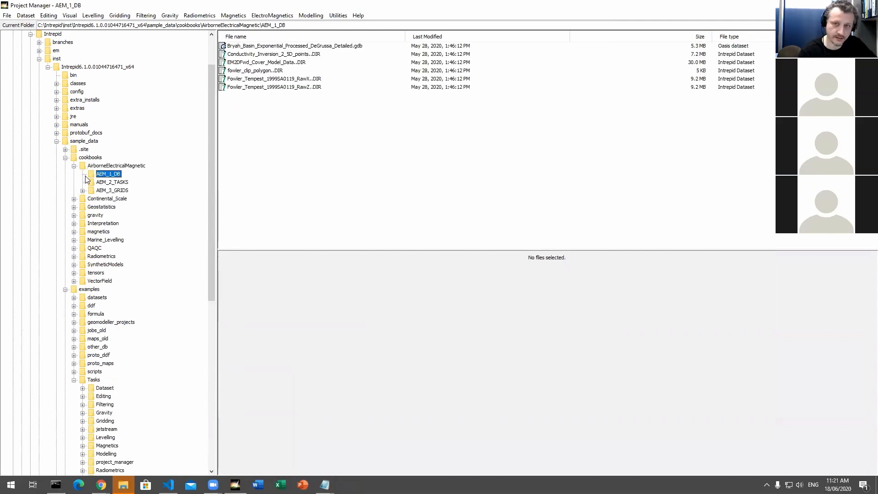
left_click(337, 47)
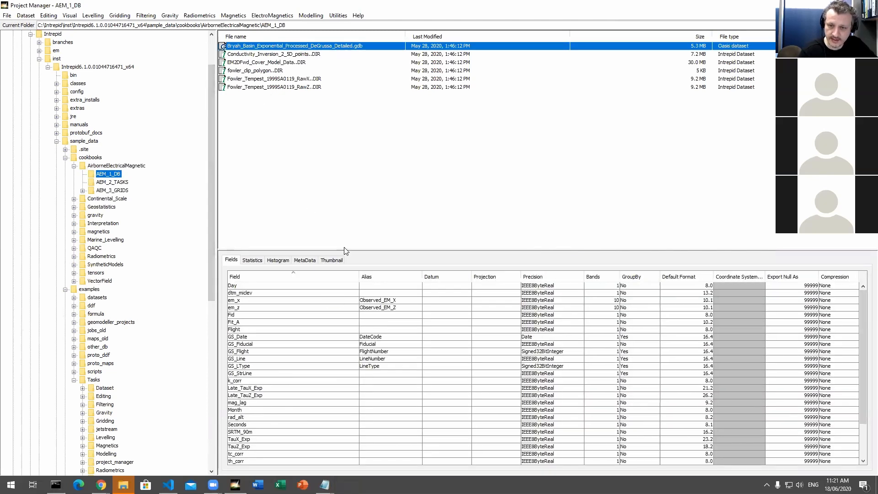
Step: Enlarge the dataset details area and review the Bryah Basin database's statistics and histogram, ending on its field list
left_click_drag(343, 249, 344, 154)
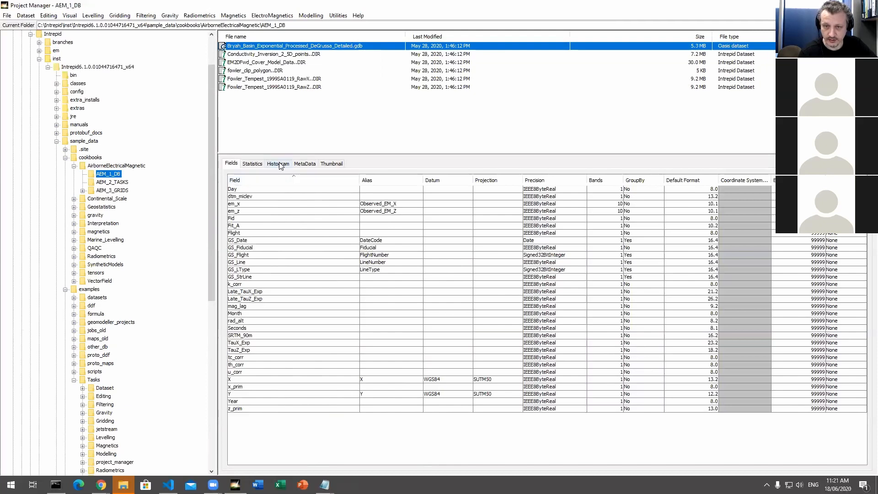
left_click(259, 165)
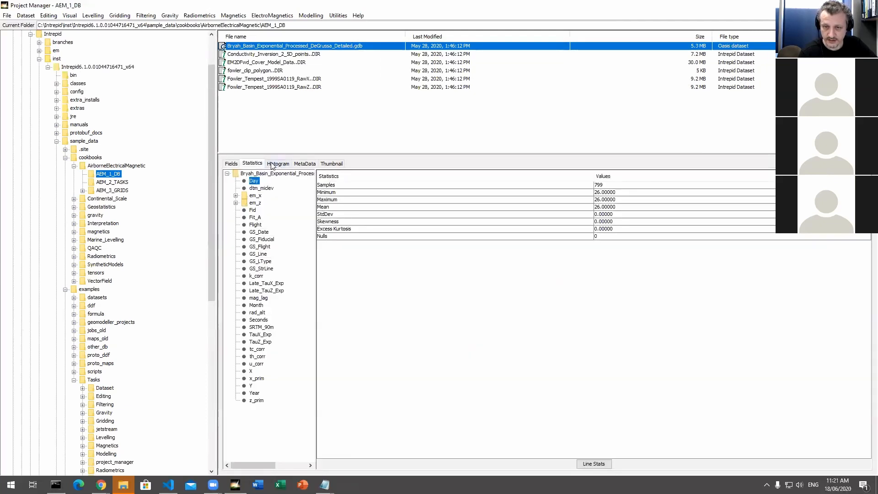
left_click(277, 164)
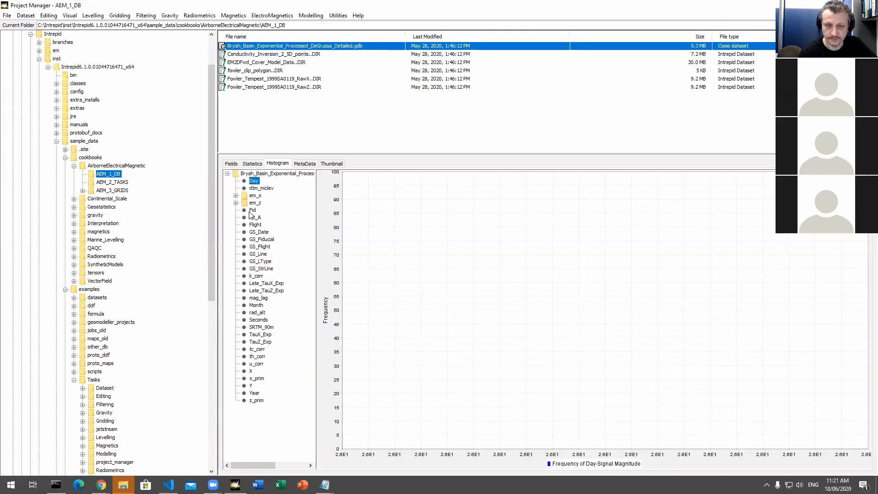
left_click(232, 163)
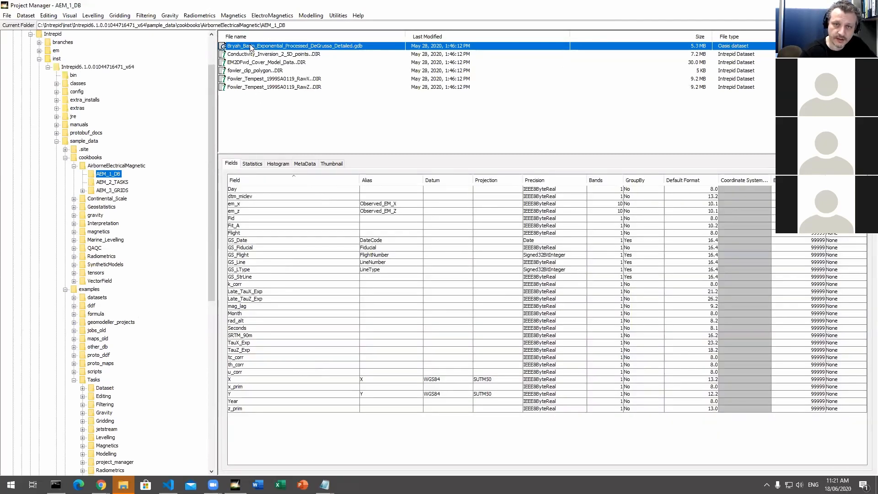
Step: Open the Bryah Basin database in 3D Explore, enlarge the em_x map window and move it clear of the workspace
left_click(70, 16)
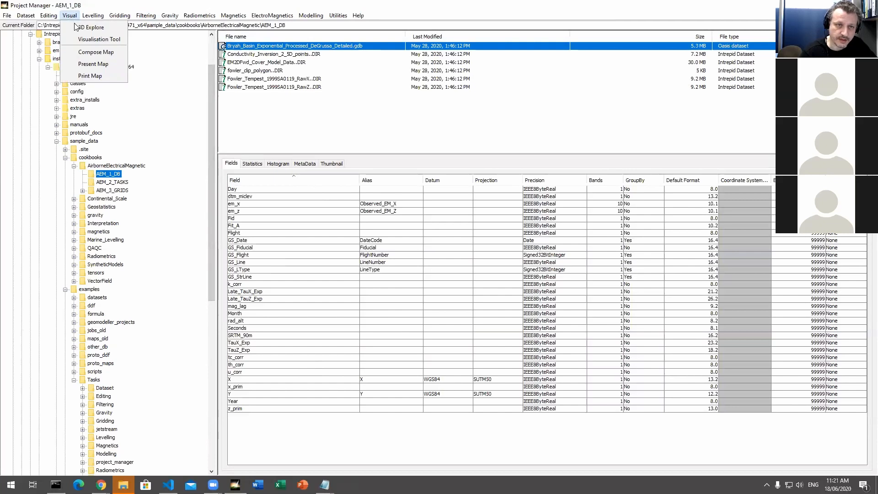
left_click(90, 31)
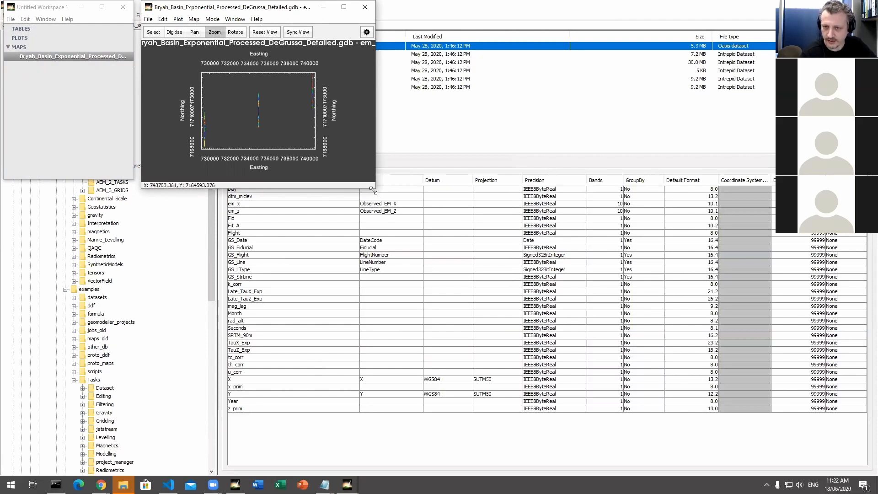
left_click_drag(372, 189, 540, 308)
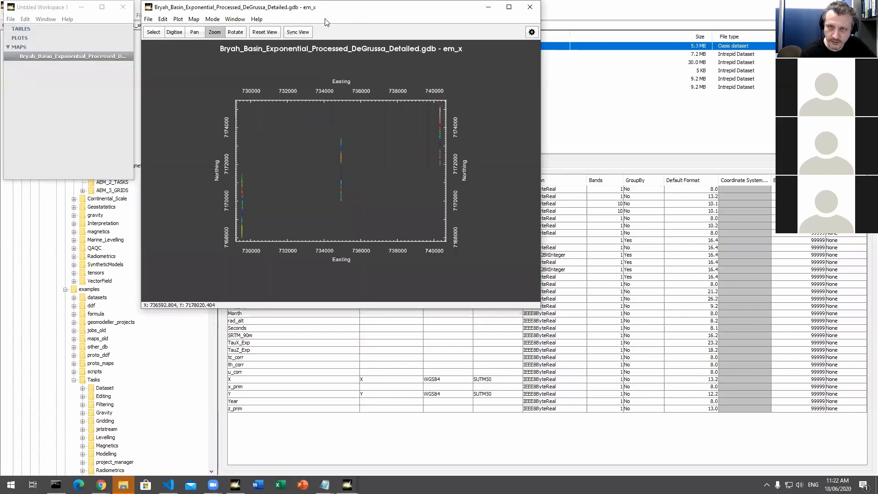
left_click_drag(320, 7, 357, 49)
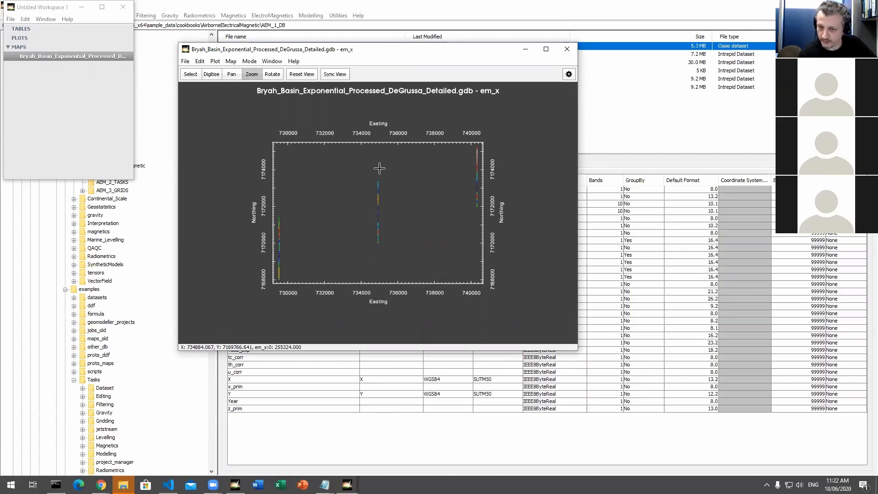
Step: Open a table view of the mapped Bryah Basin database, make its window taller and move it slightly lower
right_click(58, 60)
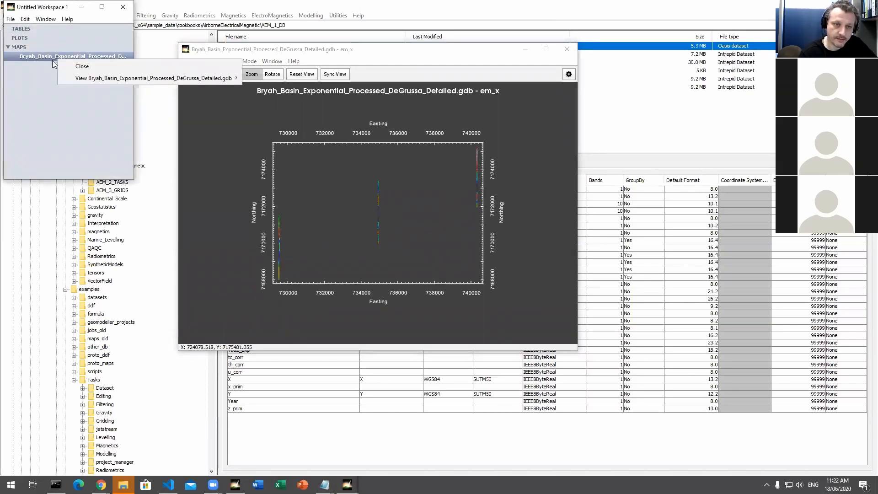
mouse_move(180, 79)
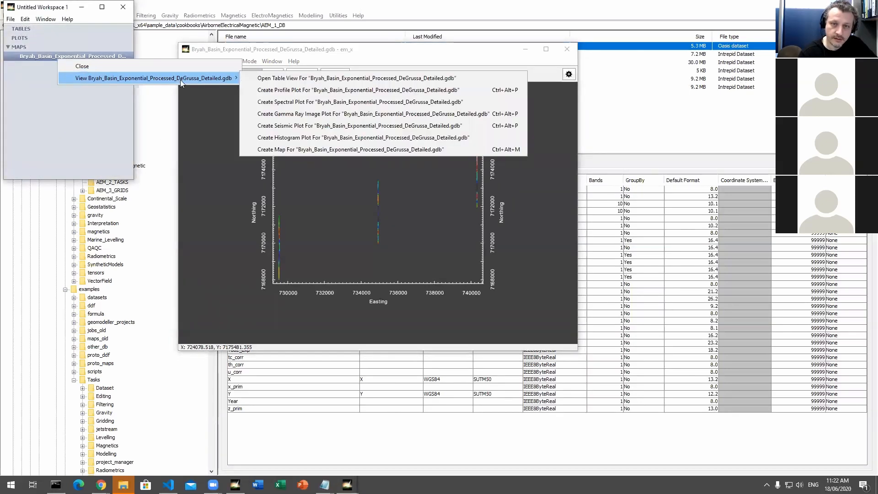
left_click(306, 79)
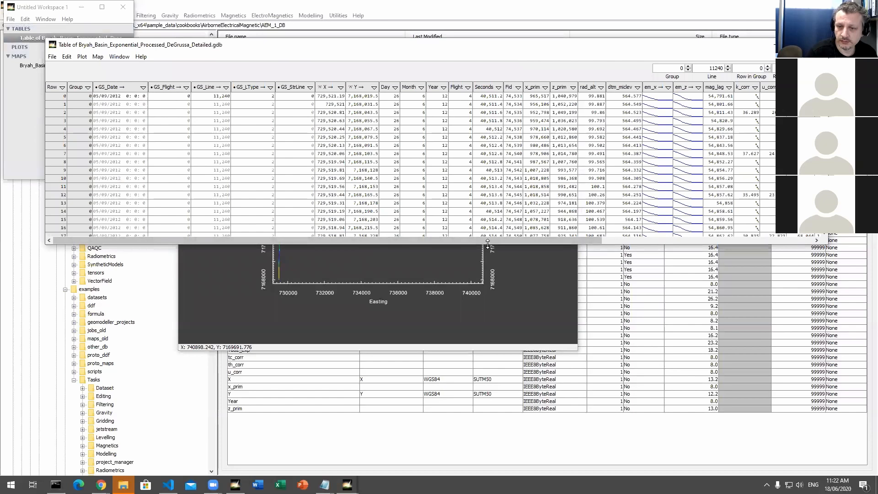
left_click_drag(487, 243, 489, 430)
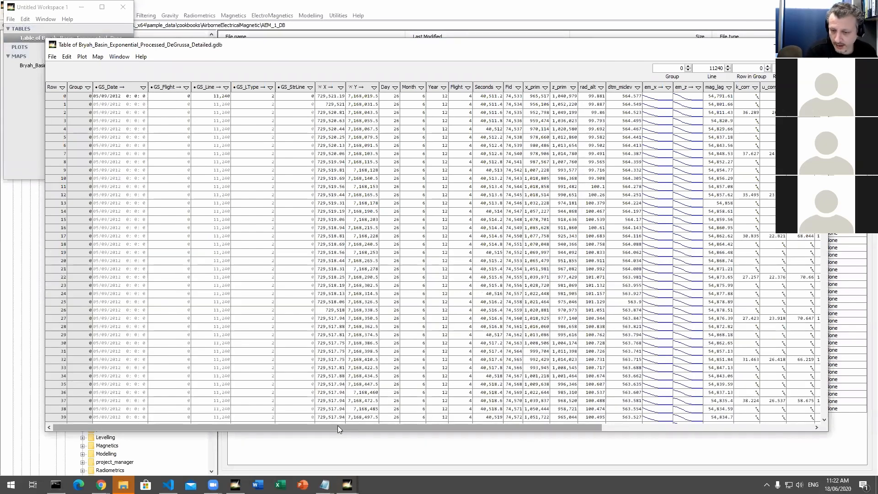
left_click_drag(336, 429, 509, 445)
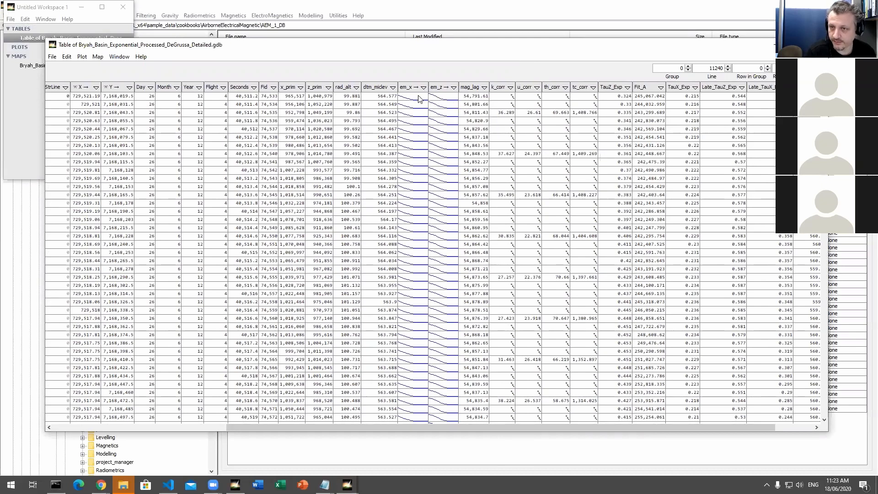
mouse_move(416, 90)
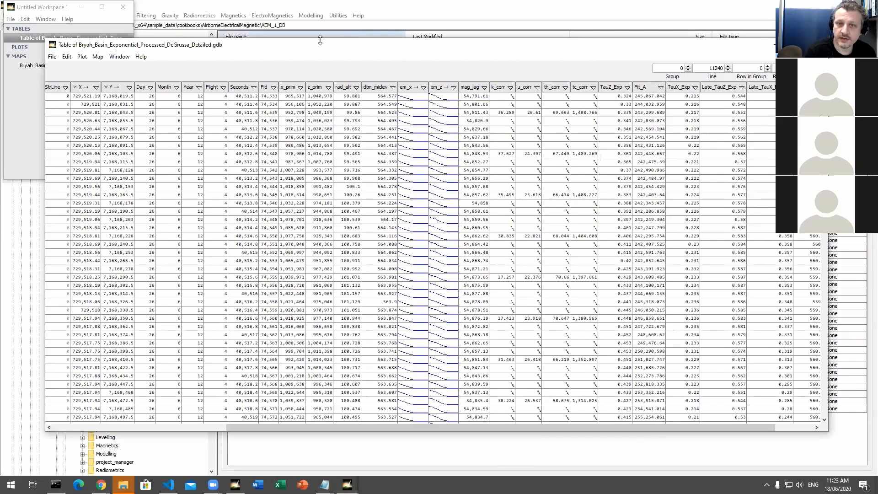
left_click_drag(323, 49, 337, 74)
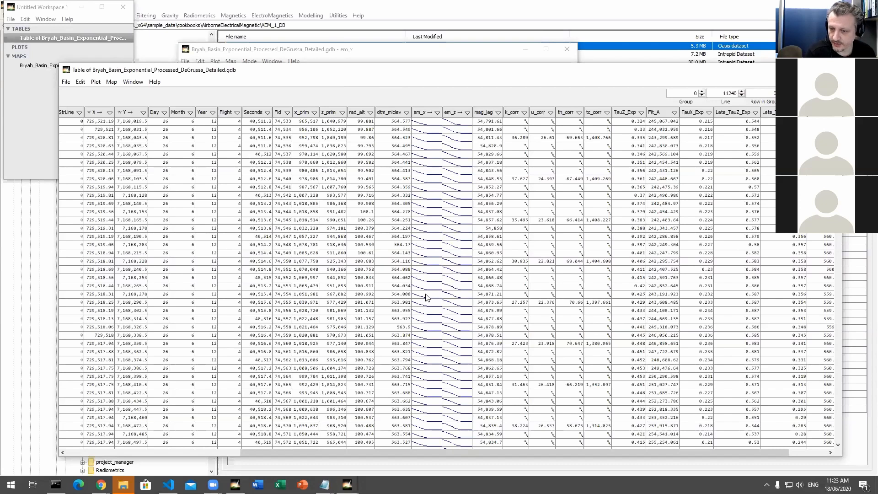
Step: Show the table's em_x column as separate bands and select the first row's values from em_x:0 to em_x:9
right_click(424, 118)
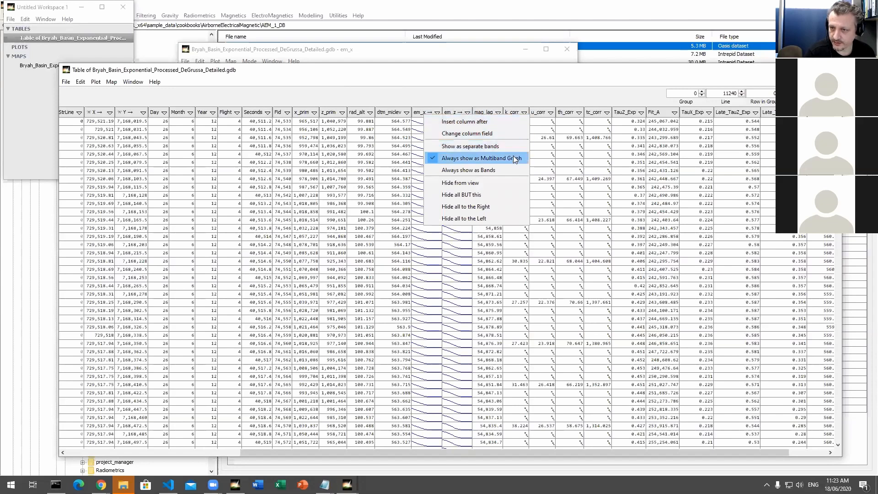
left_click(469, 147)
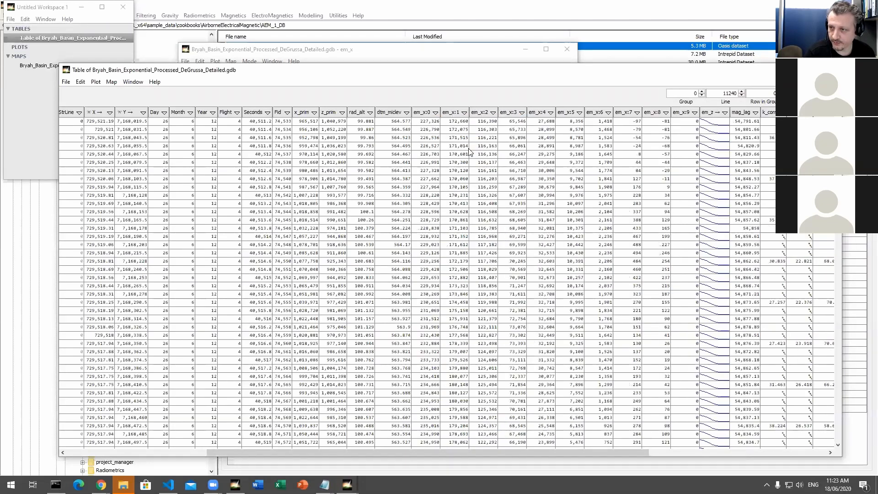
left_click_drag(424, 122, 684, 123)
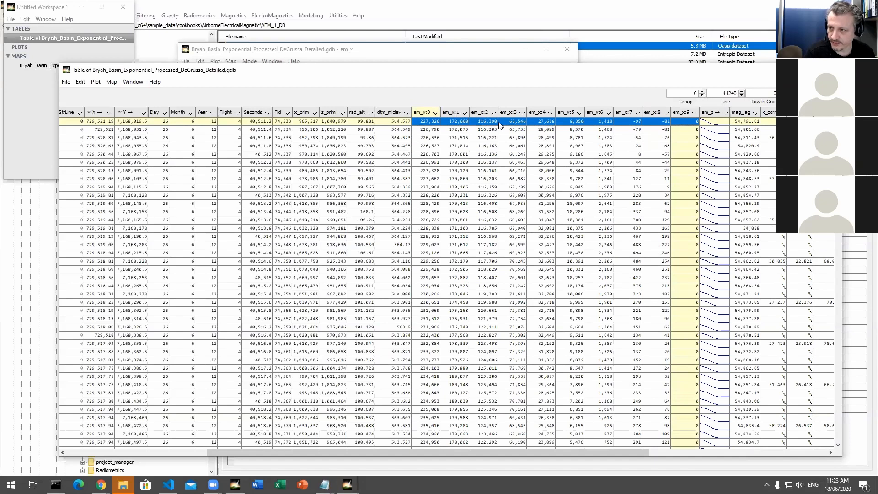
Step: Return the separate em_x bands to a single multiband graph column
right_click(430, 111)
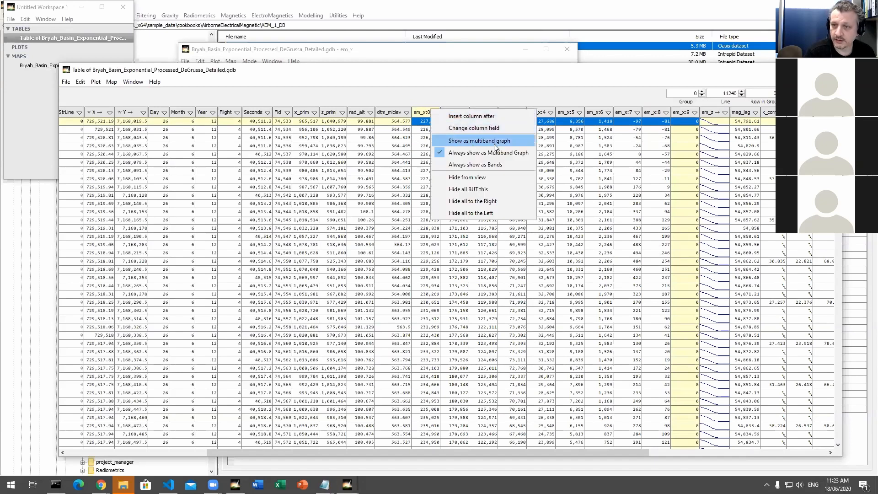
left_click(477, 76)
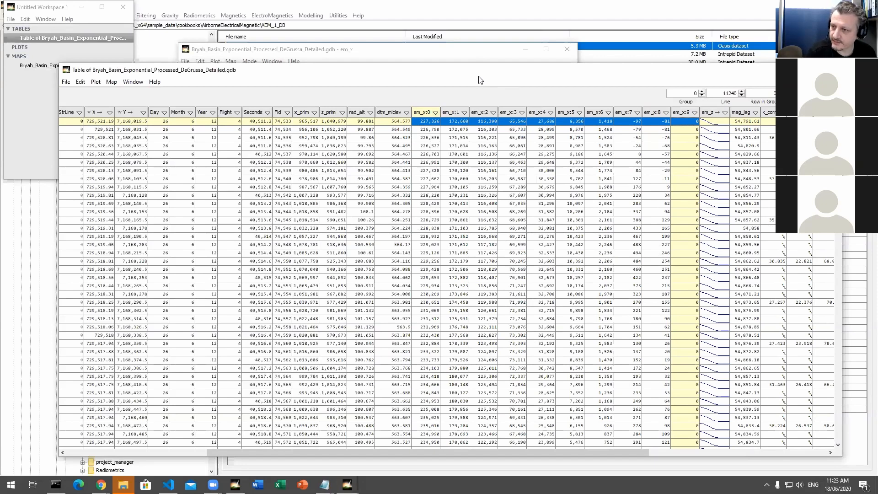
right_click(422, 110)
left_click(462, 142)
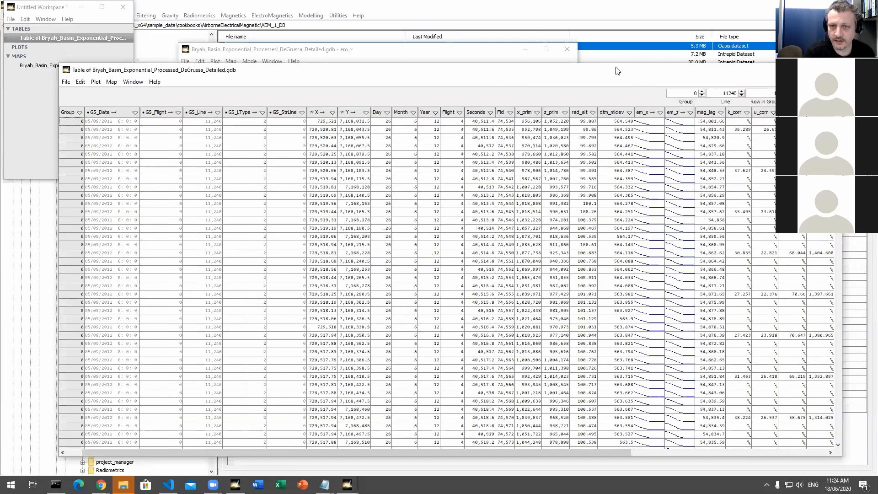
Step: Create a multiband profile plot of the Bryah Basin em_x field, covering bands 0 to 9 with step size 1
left_click_drag(618, 70, 599, 71)
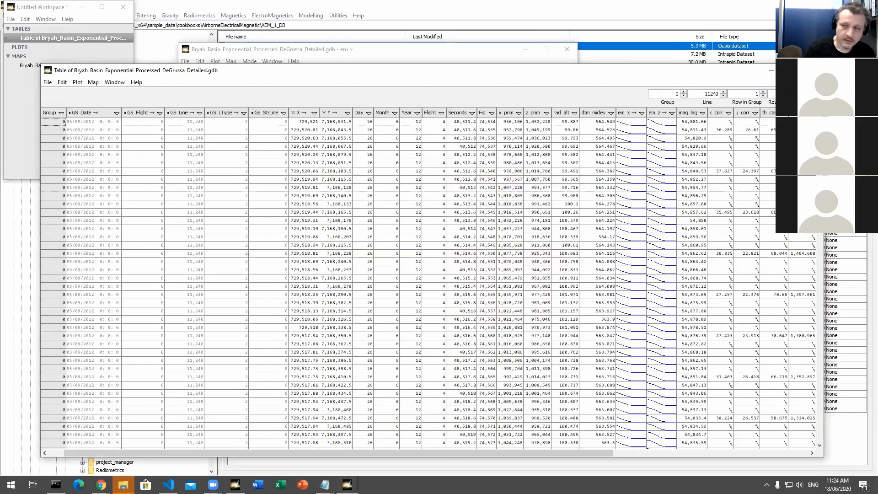
left_click(633, 124)
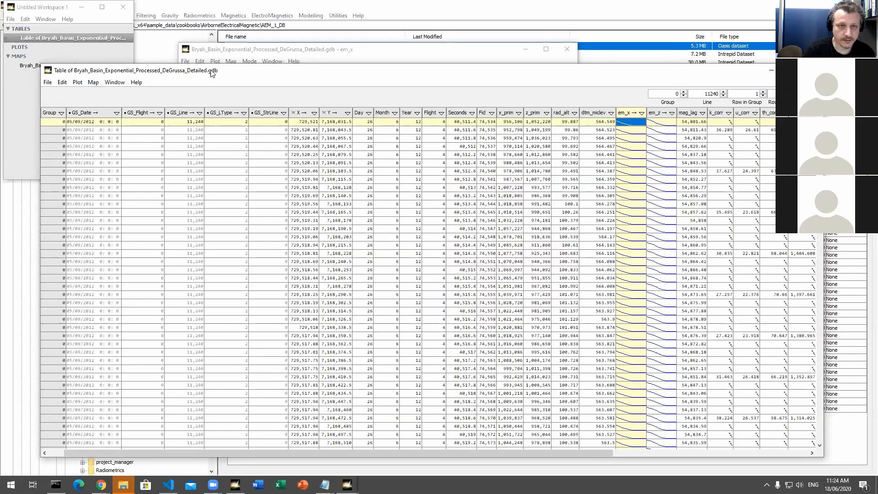
left_click(78, 83)
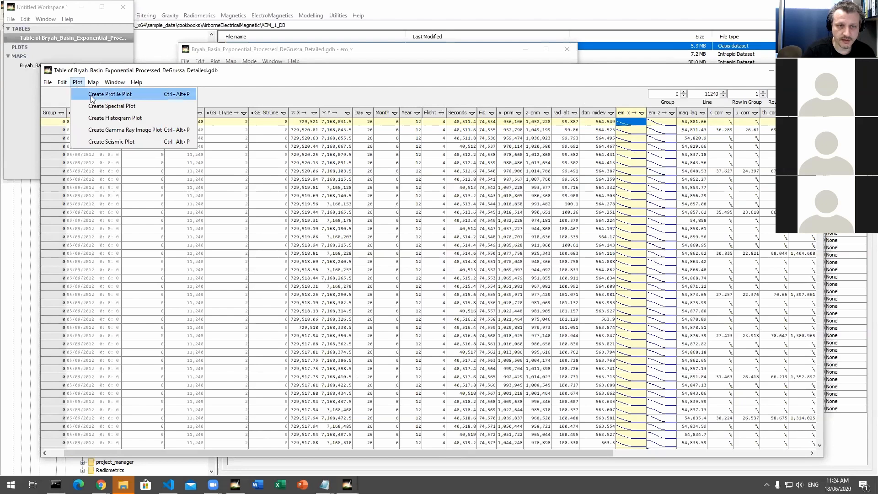
left_click(102, 97)
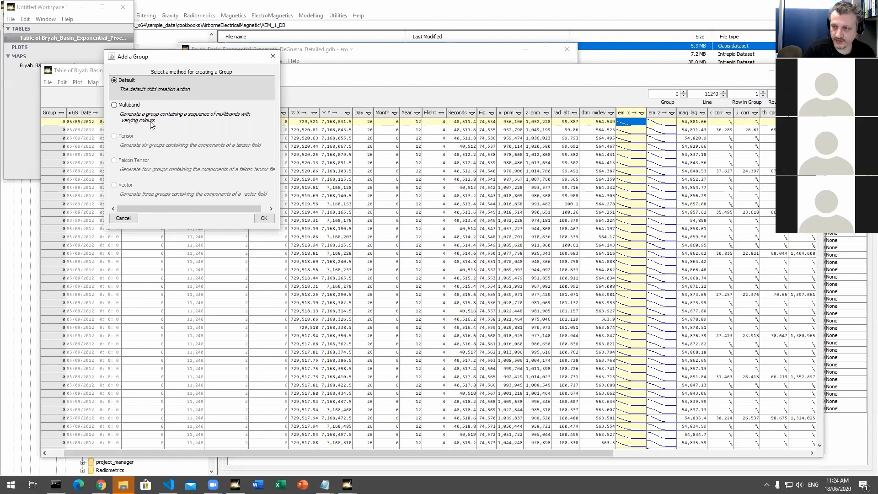
left_click(126, 110)
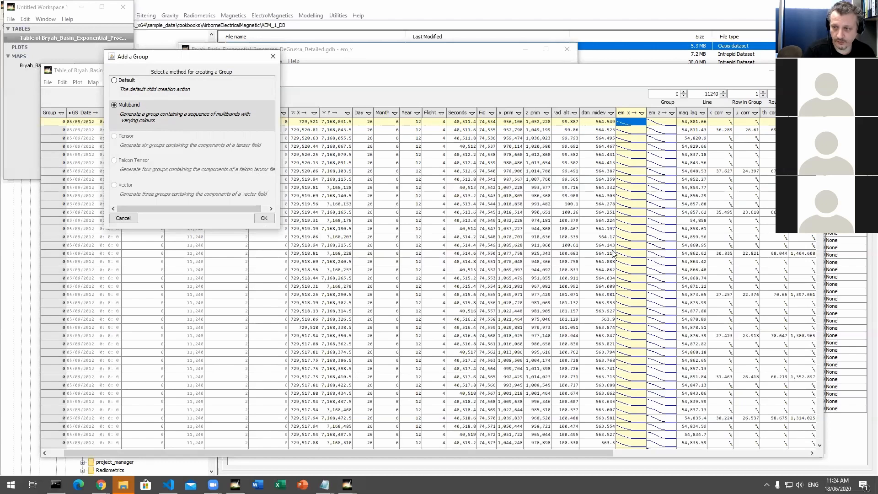
left_click(264, 219)
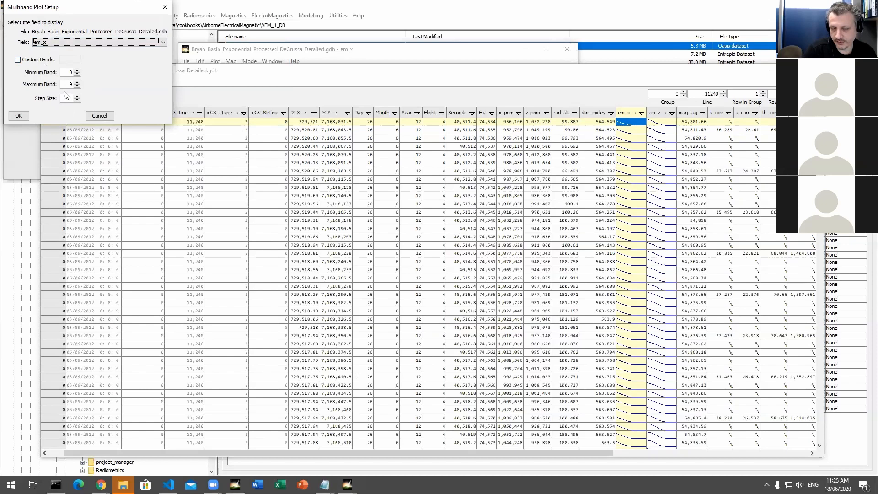
left_click(21, 119)
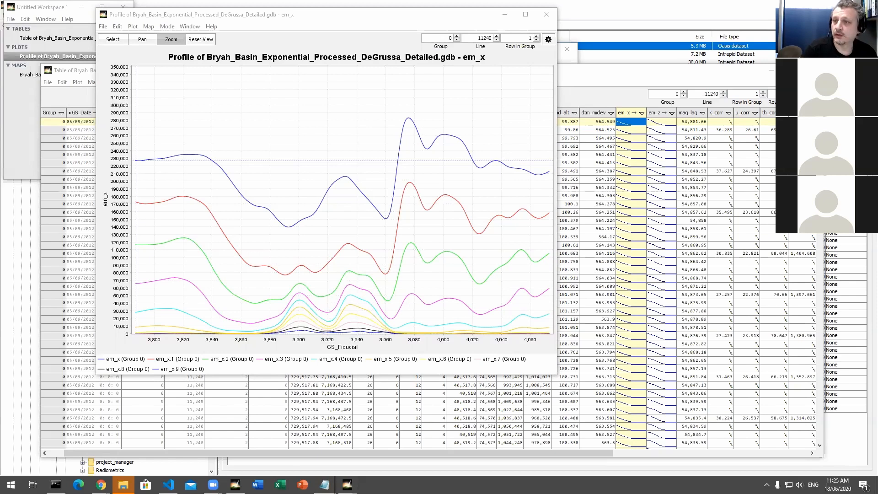
Step: Close the Bryah Basin table and map windows and the untitled workspace
left_click(772, 82)
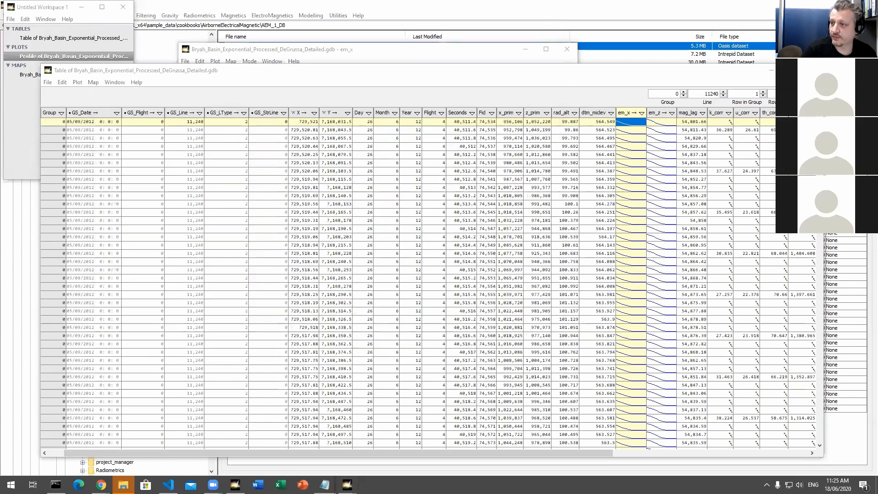
left_click(813, 70)
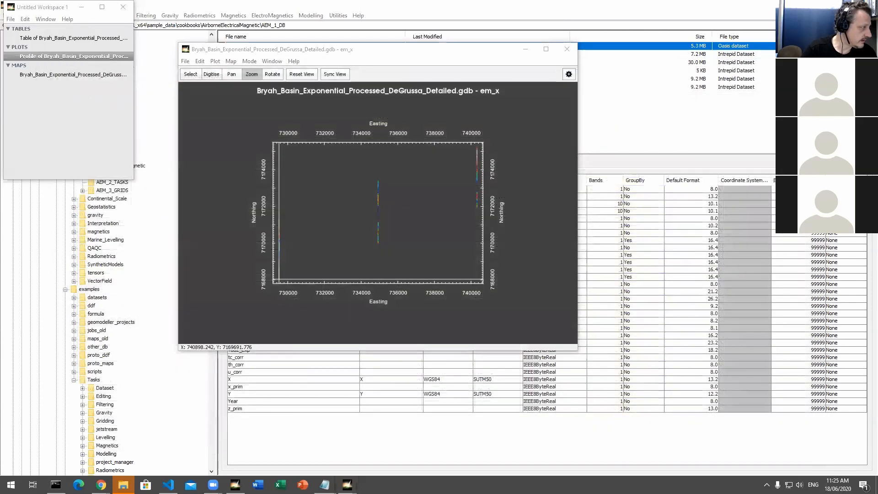
left_click(563, 53)
left_click(566, 49)
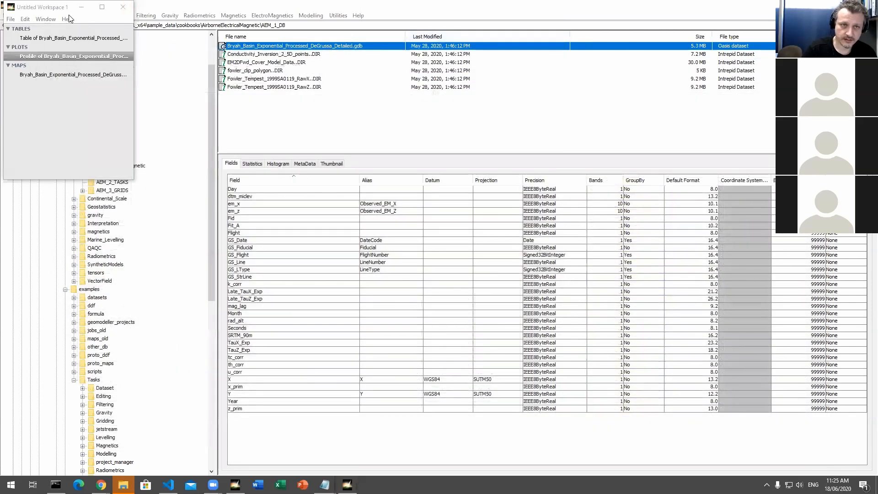
left_click(122, 7)
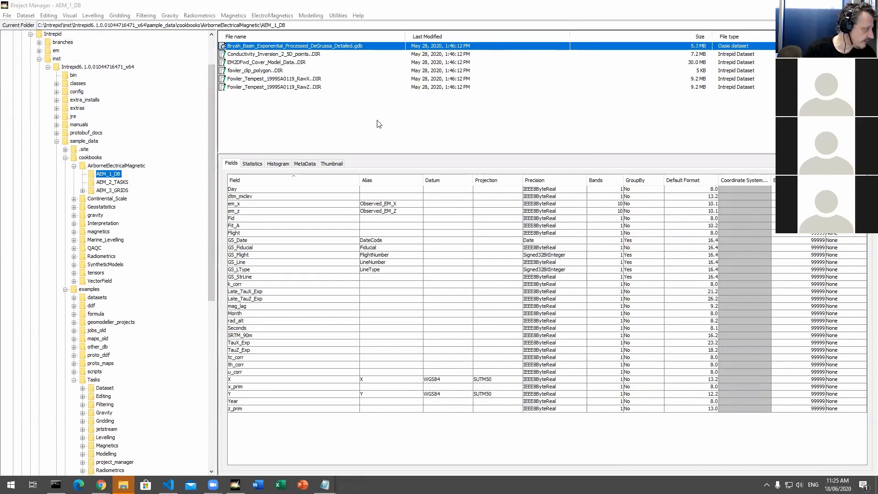
Step: Browse the tensors cookbook to FullTensorGravityGradients_FTG, Aurizonia, A_1_DB and select the Aurizonia_tensor_FormedTensor..DIR dataset
left_click(74, 166)
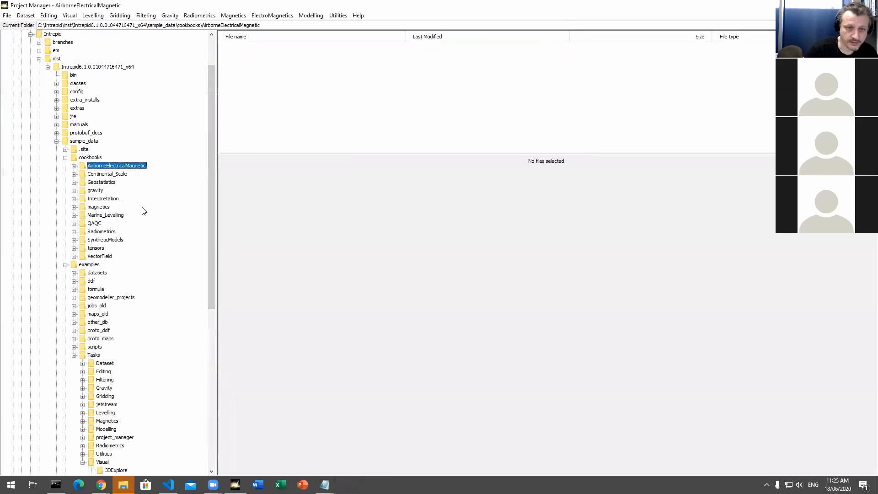
left_click(74, 248)
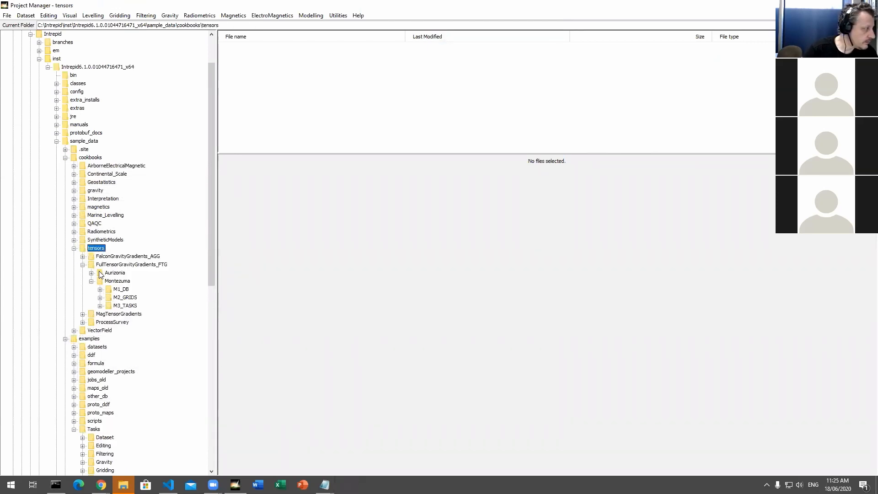
left_click(124, 291)
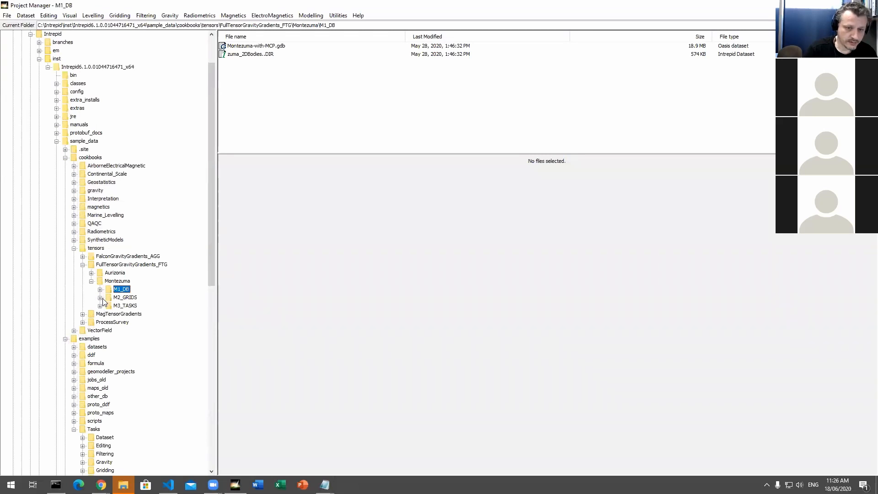
left_click(91, 272)
left_click(114, 273)
left_click(122, 281)
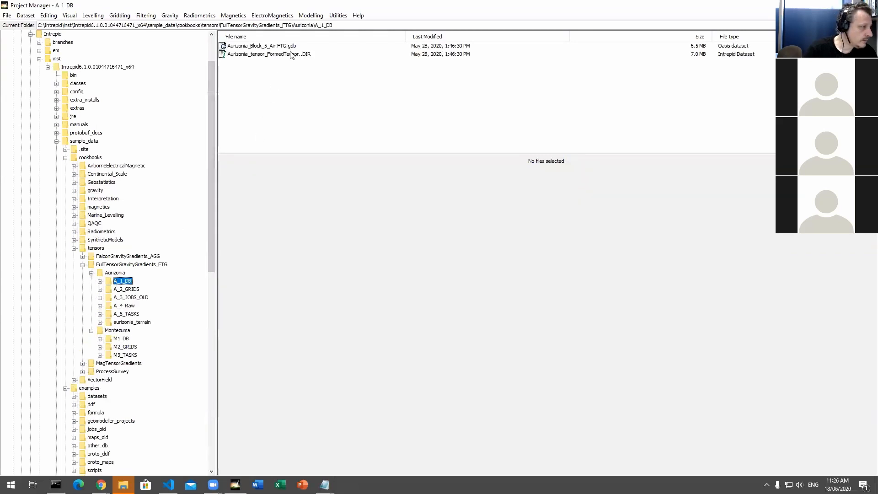
left_click(307, 54)
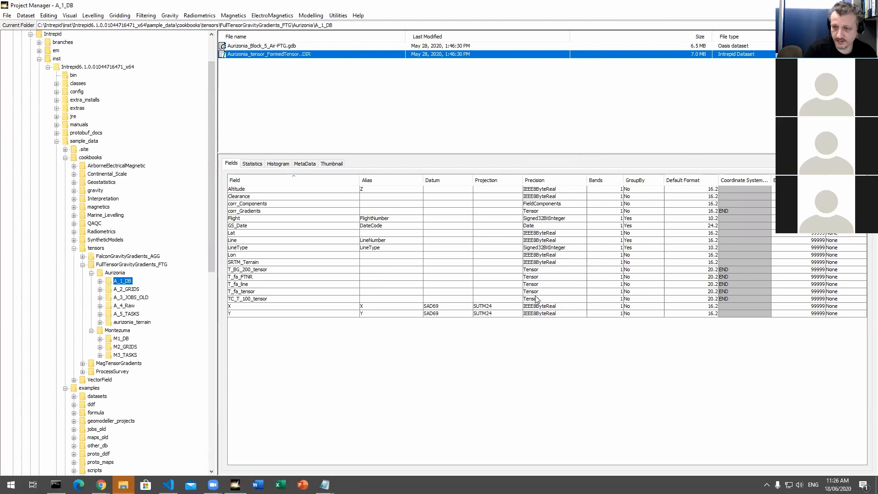
Step: Open the selected Aurizonia tensor dataset in 3D Explore and enlarge its corr_Components map window
right_click(245, 56)
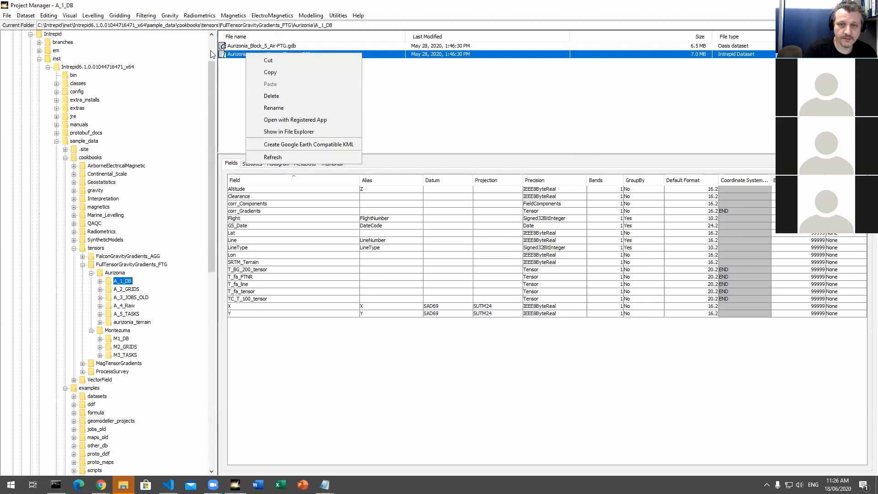
left_click(93, 16)
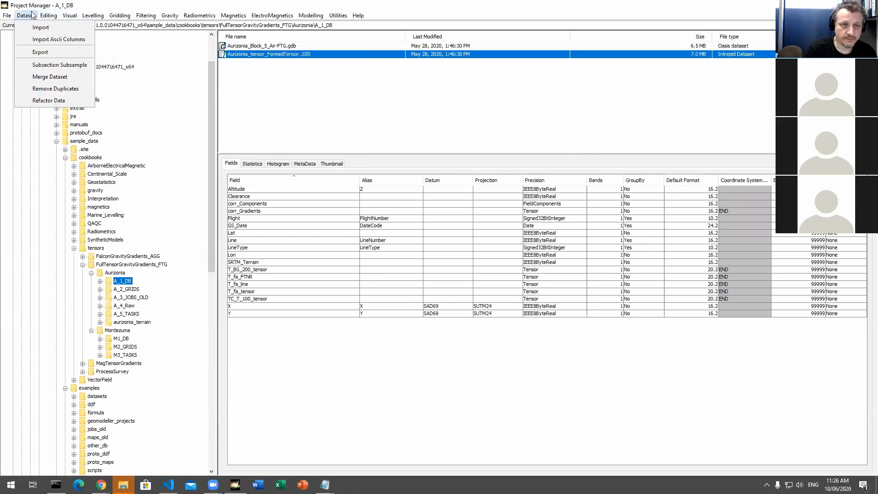
left_click(53, 27)
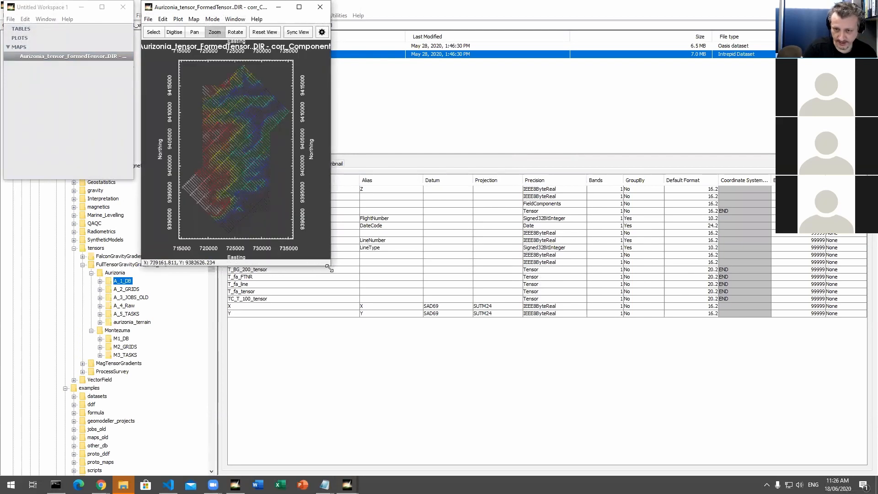
left_click_drag(329, 267, 545, 384)
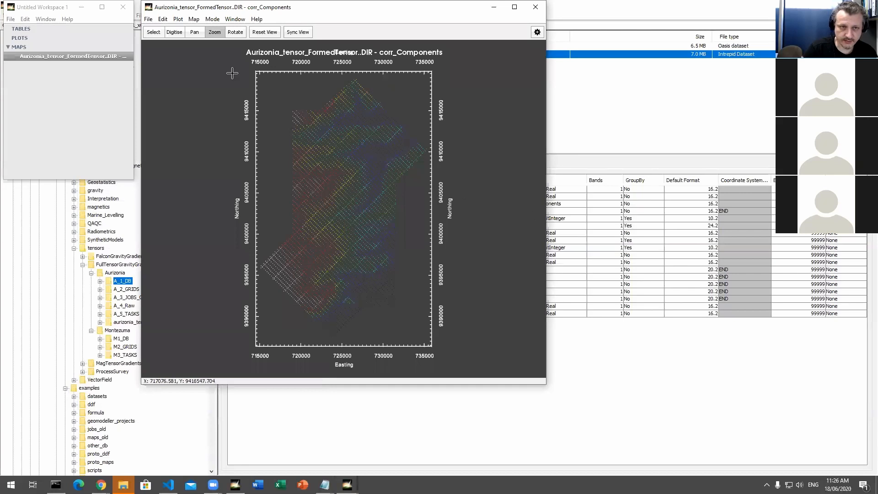
Step: Open a table view of the mapped Aurizonia tensor dataset and make its window taller
right_click(50, 56)
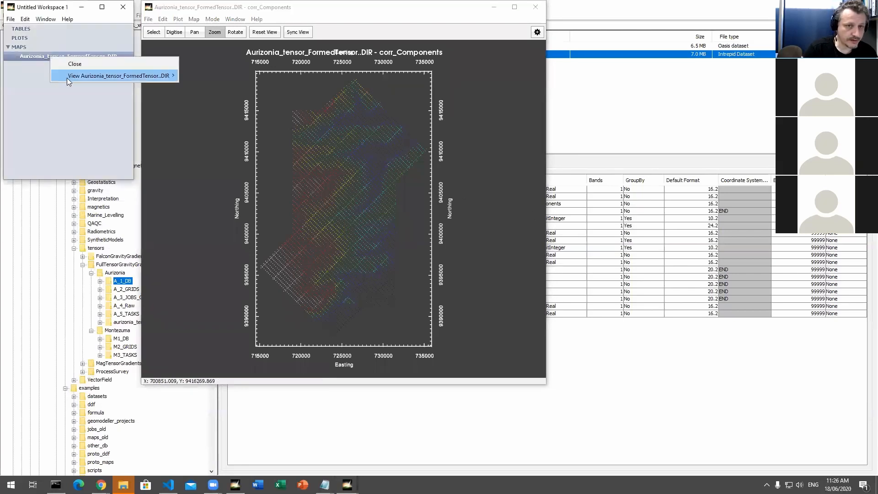
mouse_move(67, 77)
left_click(228, 76)
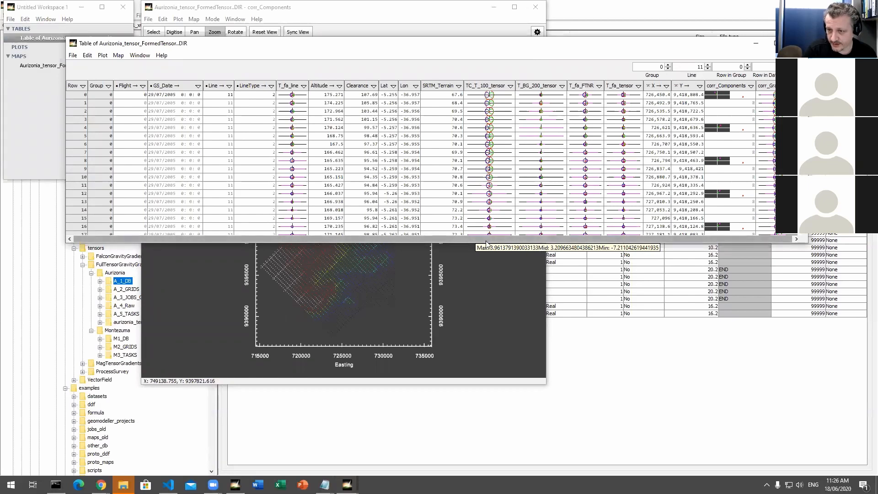
left_click_drag(486, 243, 498, 447)
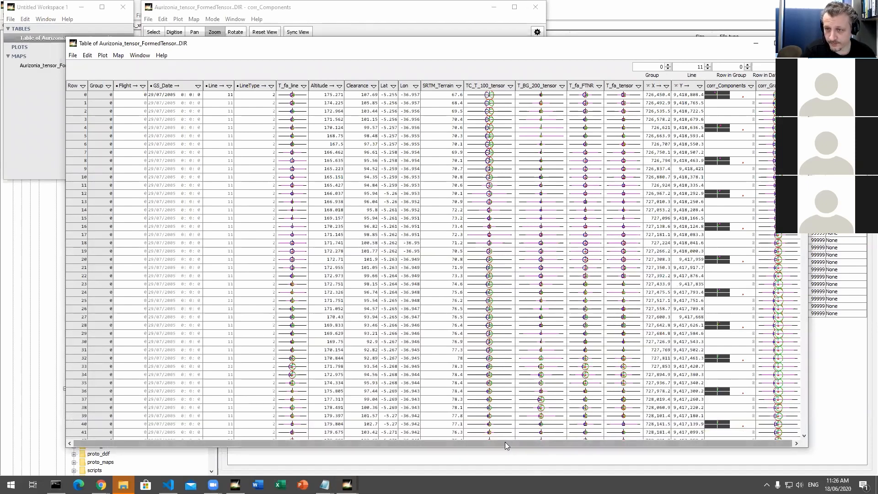
Step: Create a profile plot from the Aurizonia table using the Tensor group method with T_fa_tensor as the field
left_click(633, 96)
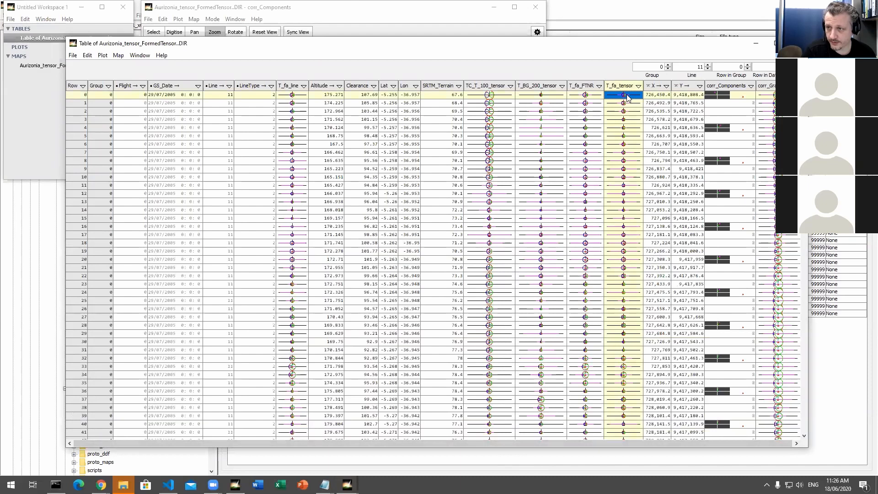
left_click(102, 55)
left_click(135, 69)
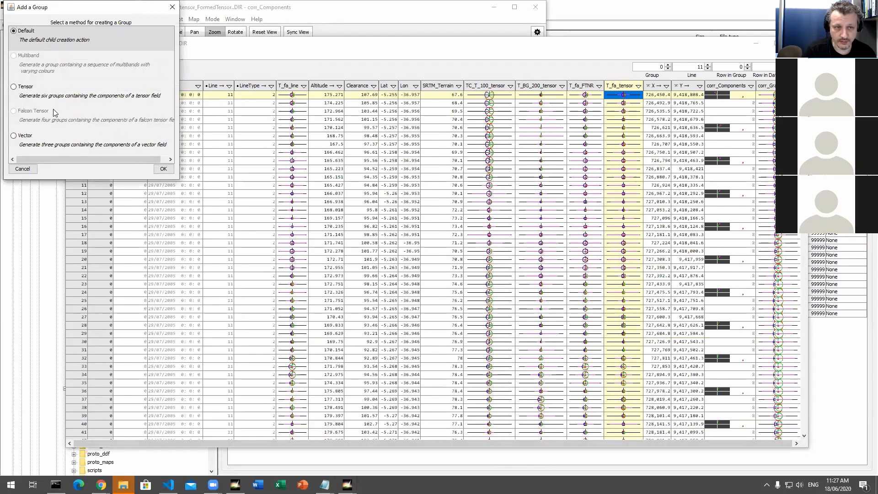
left_click(15, 88)
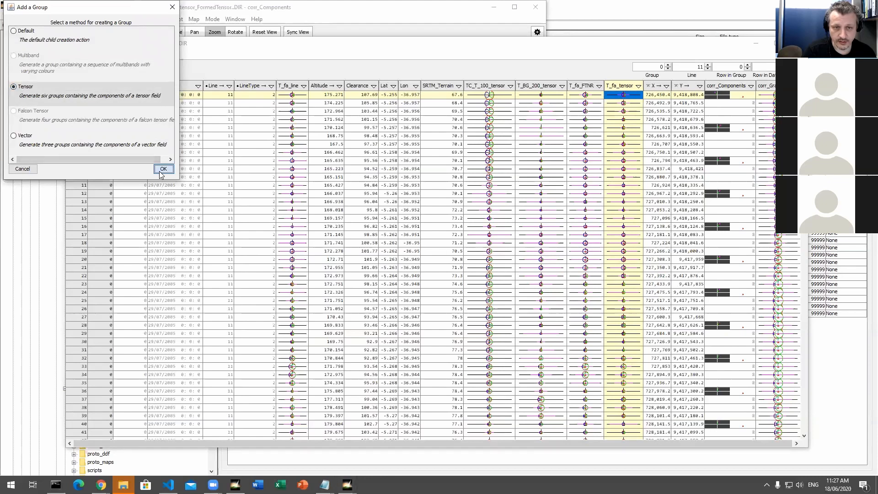
left_click(163, 169)
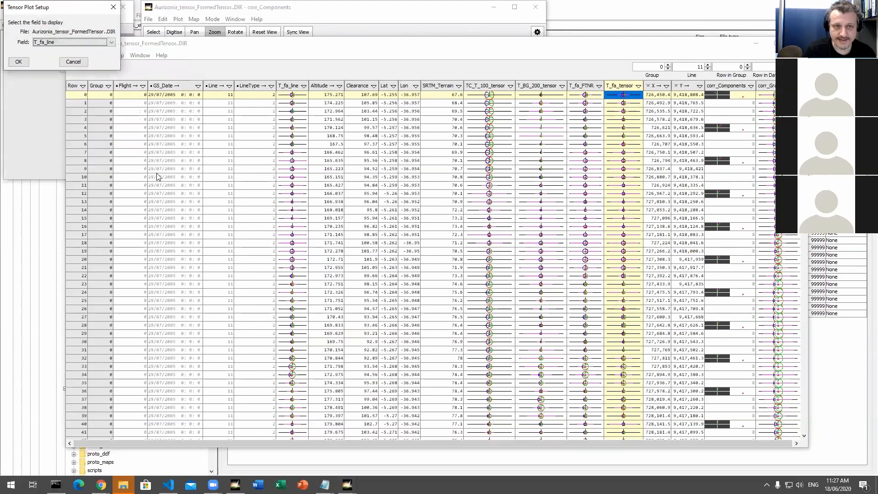
left_click(80, 43)
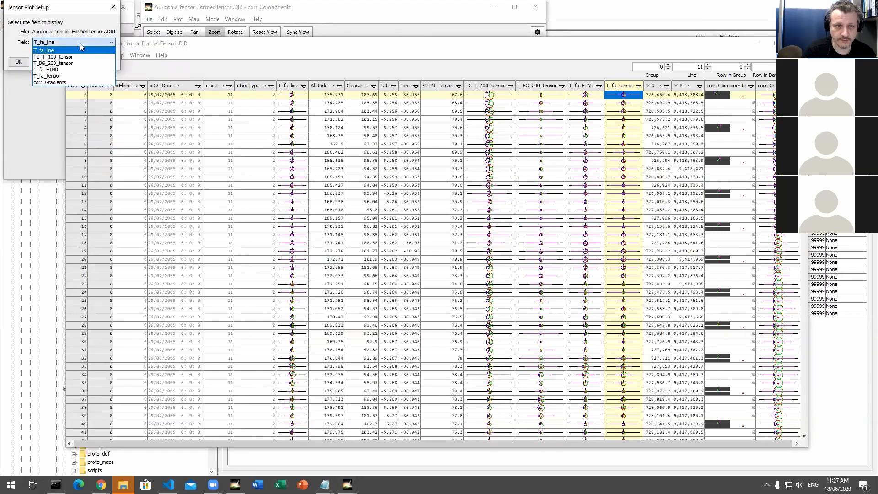
left_click(71, 76)
left_click(21, 63)
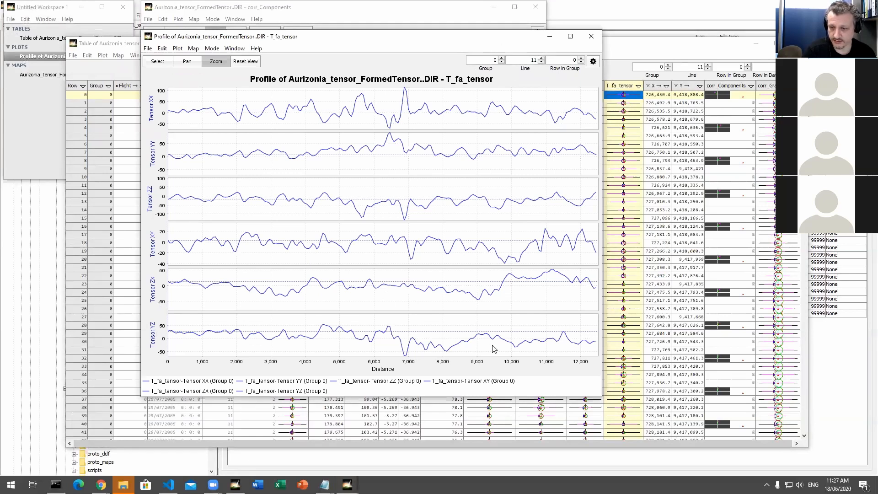
Step: Show the T_fa_tensor profile plot's settings, move its window clear of the screen edge and make it taller
left_click(593, 62)
left_click_drag(477, 39, 401, 26)
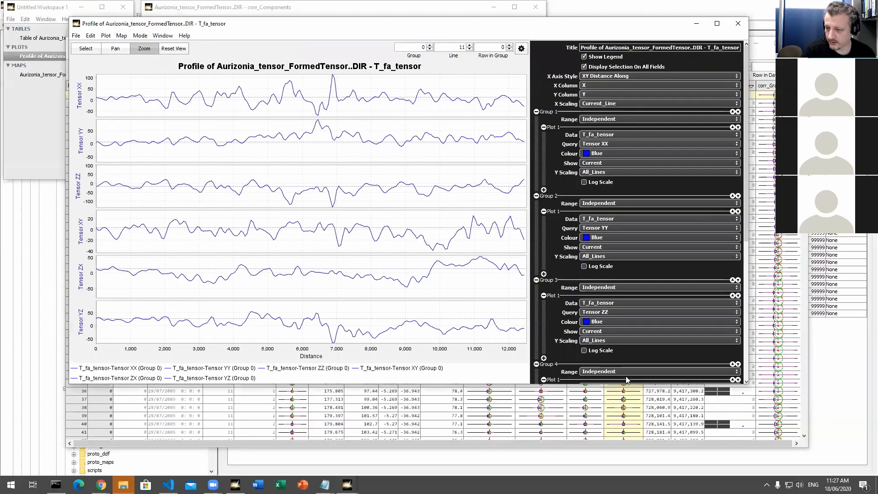
left_click_drag(633, 384, 636, 416)
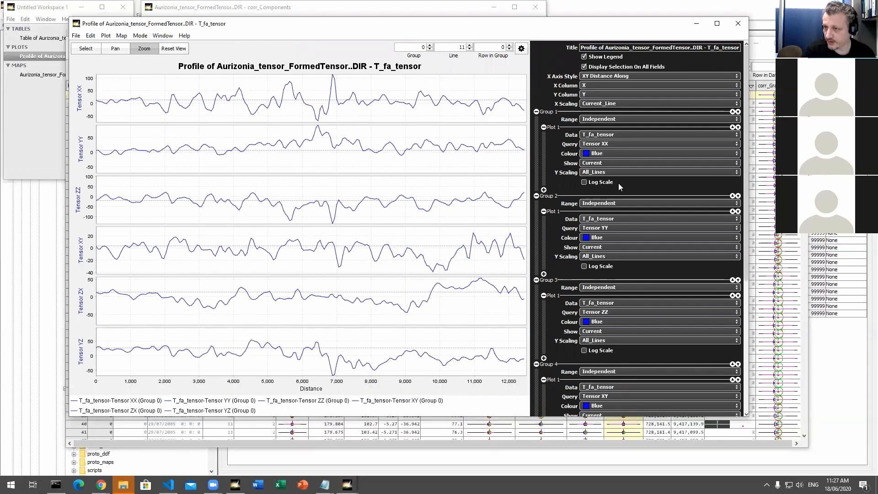
Step: Review the query choices for Group 1's plot, keep Tensor XX and close the profile plot window
left_click(606, 144)
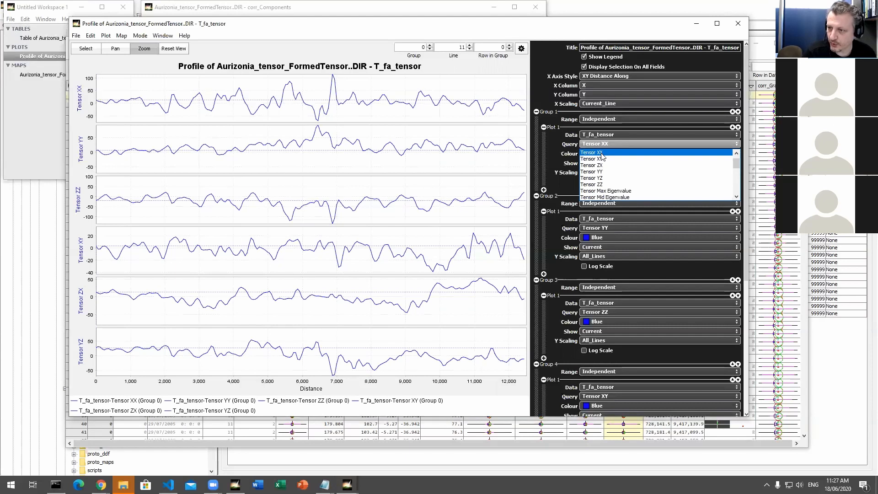
left_click(601, 153)
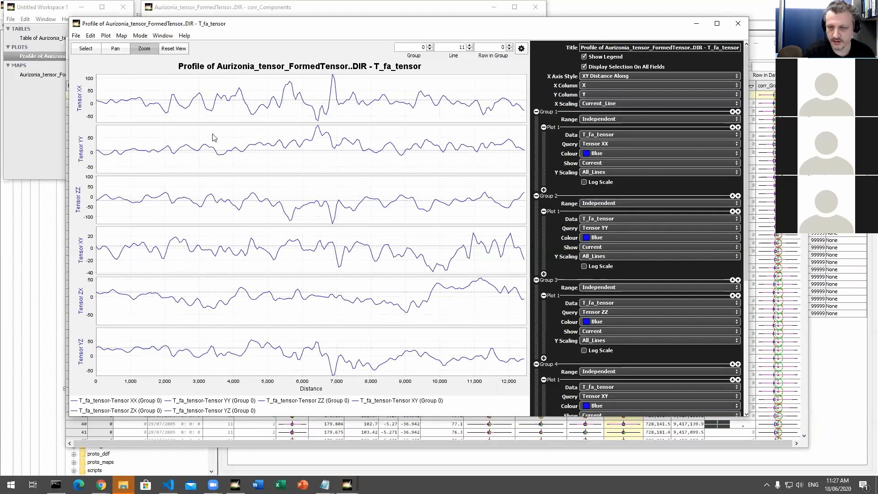
left_click(626, 142)
left_click(624, 143)
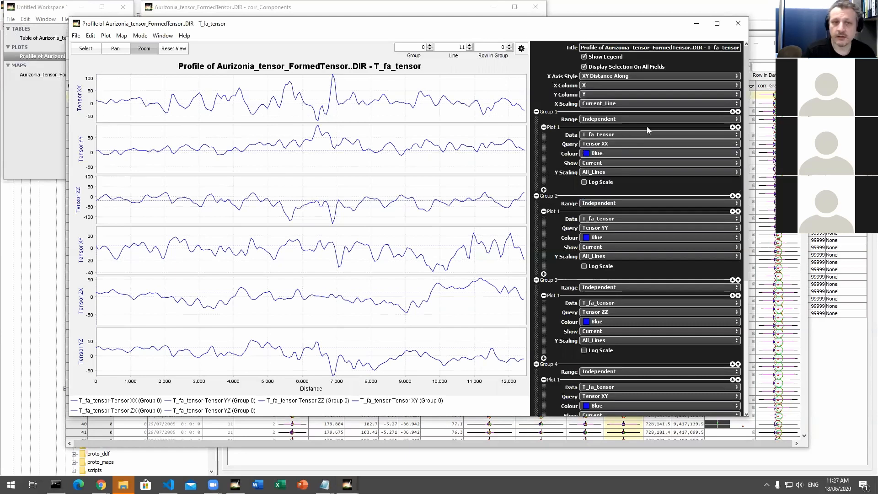
left_click(738, 24)
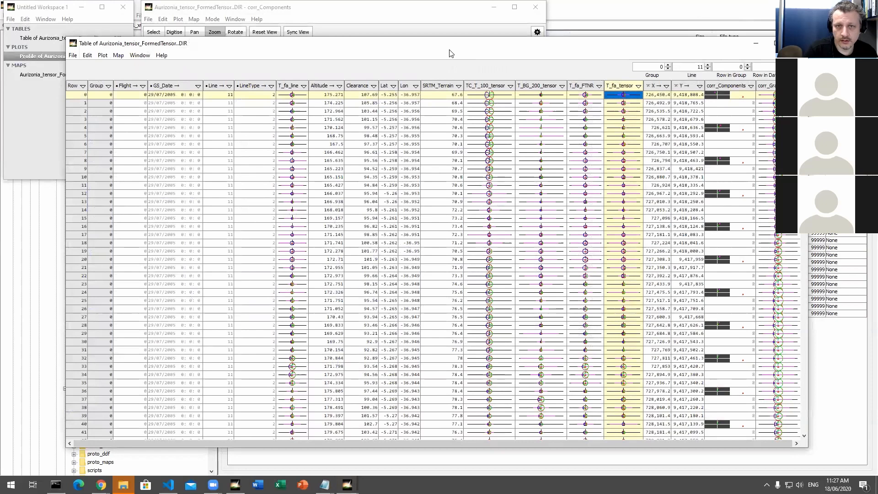
Step: Bring the corr_Components map forward, show its settings and review the query choices, keeping Analytic_Signal
left_click(271, 23)
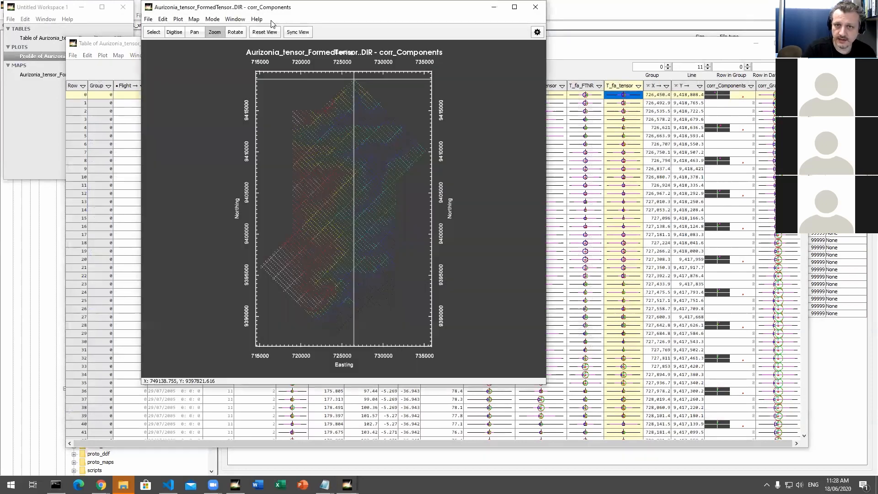
left_click(541, 44)
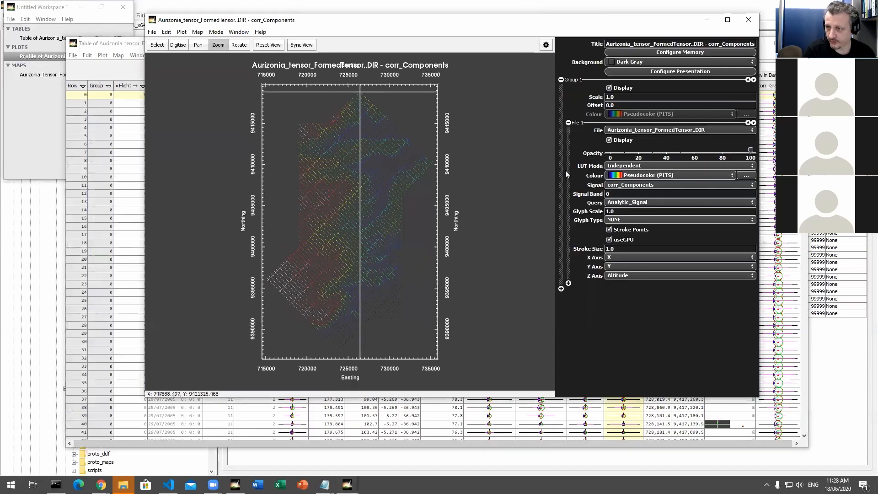
left_click(646, 202)
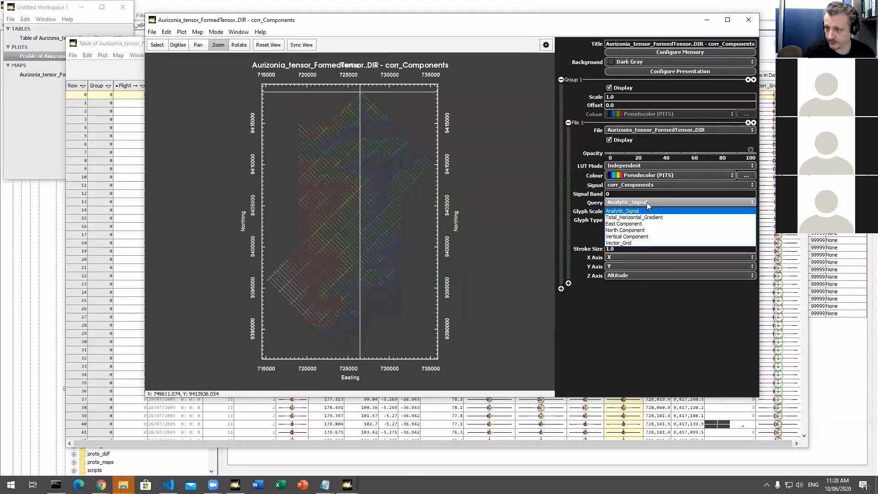
left_click(647, 202)
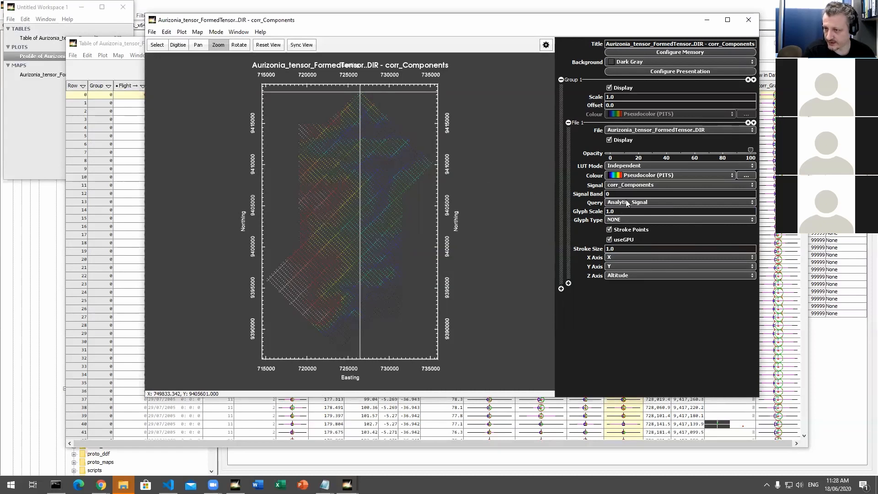
Step: Change the map's signal to T_fa_tensor and review its query choices, keeping Tensor Cube Root of Determinant
left_click(646, 189)
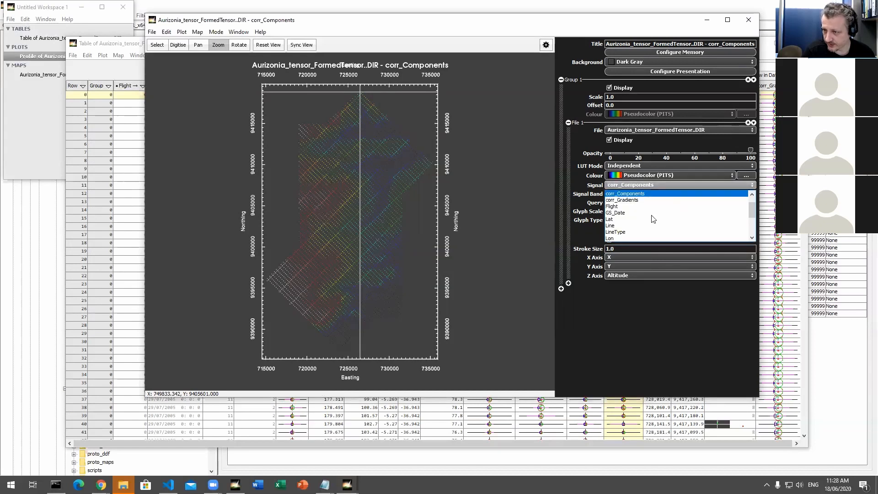
scroll(650, 217, "down", 2)
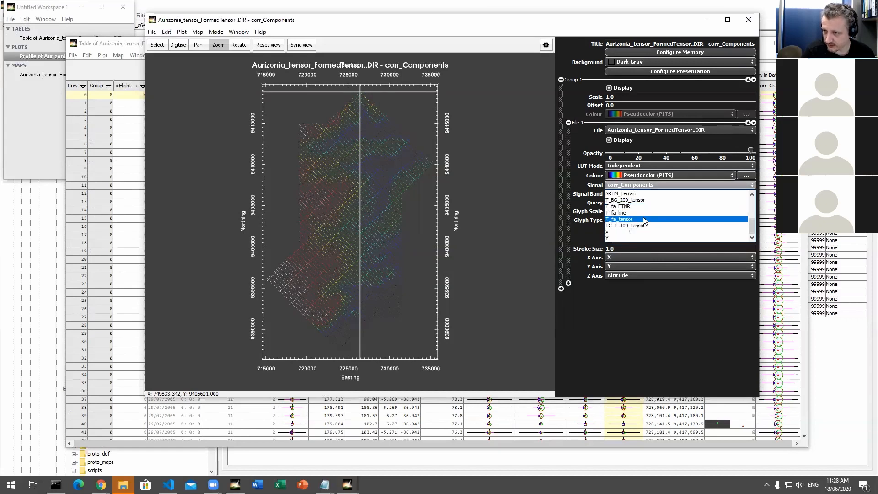
left_click(692, 218)
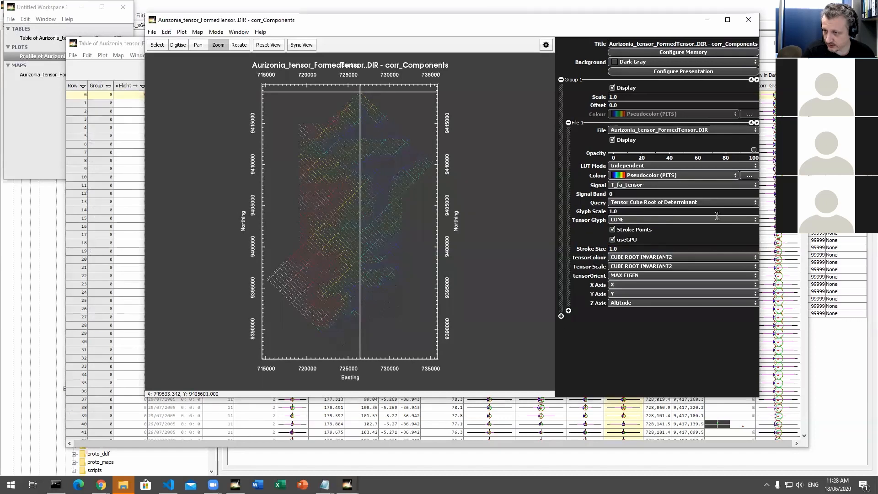
left_click(638, 202)
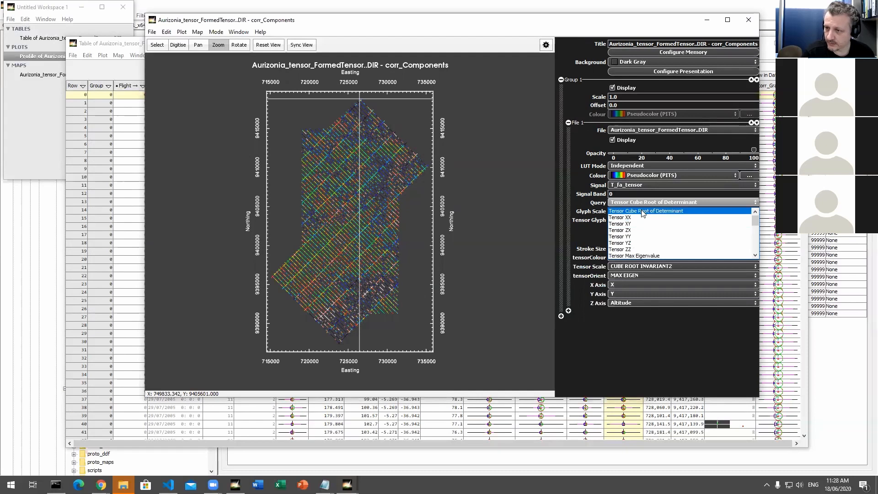
left_click(645, 204)
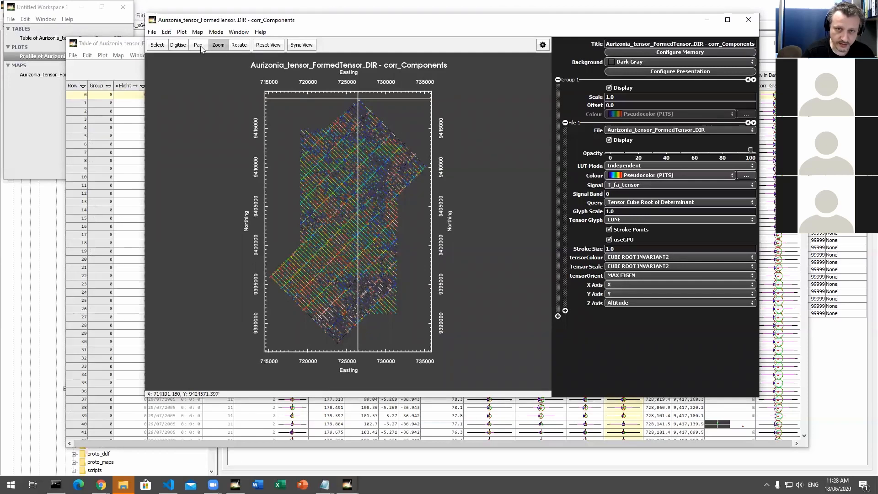
Step: Zoom in closely on a few survey lines of the tensor map and tilt the view to examine the cone glyphs in 3D
left_click_drag(288, 110, 386, 202)
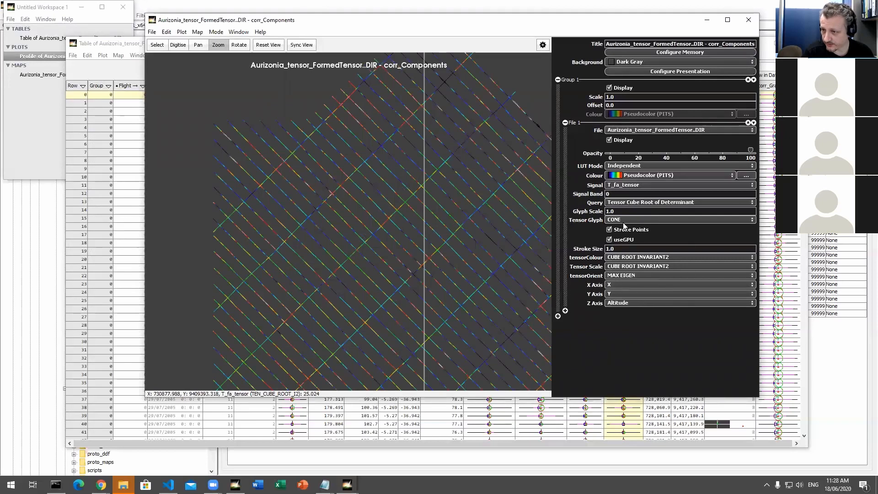
left_click_drag(223, 117, 311, 201)
left_click_drag(277, 150, 356, 224)
left_click(239, 45)
left_click_drag(287, 166, 291, 137)
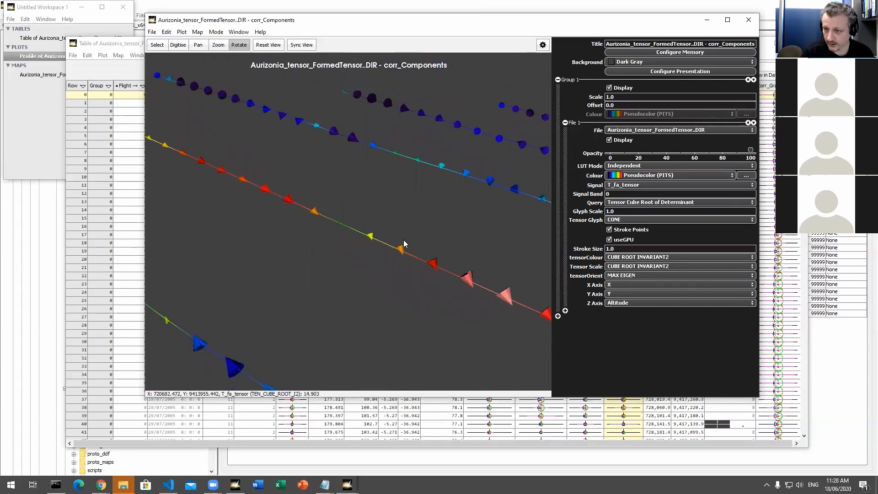
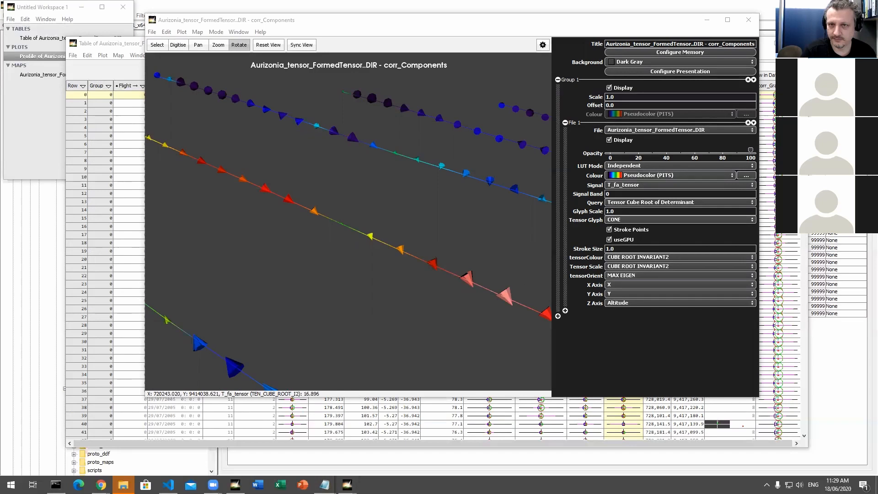
Step: Reset the corr_Components map view, zoom in on the crossing survey lines and tilt the map to examine the tensor glyphs
left_click(218, 21)
left_click_drag(218, 24, 213, 58)
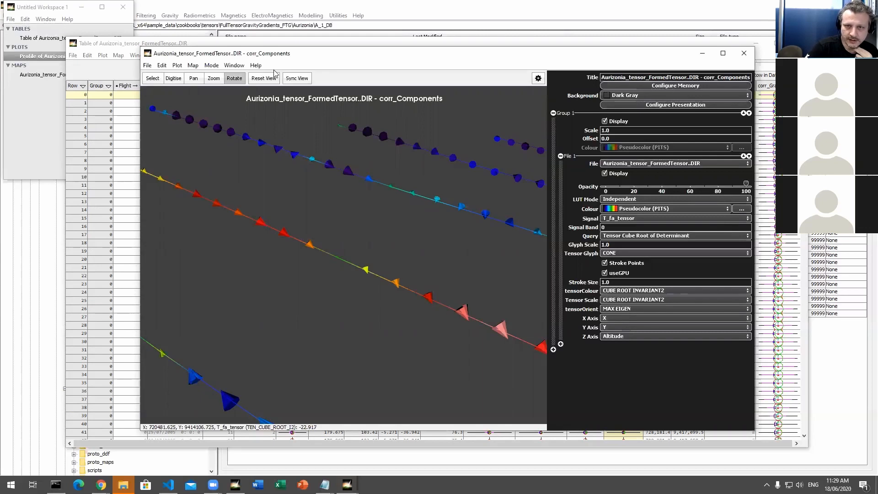
left_click(269, 80)
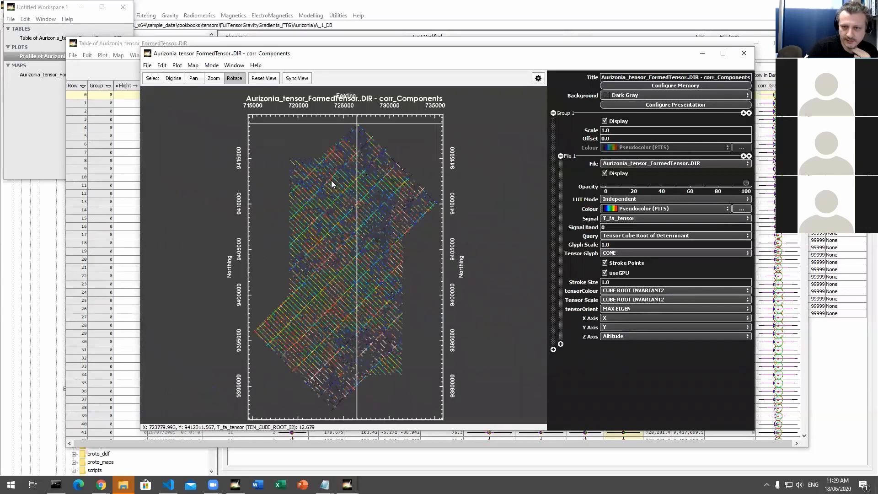
scroll(331, 180, "up", 10)
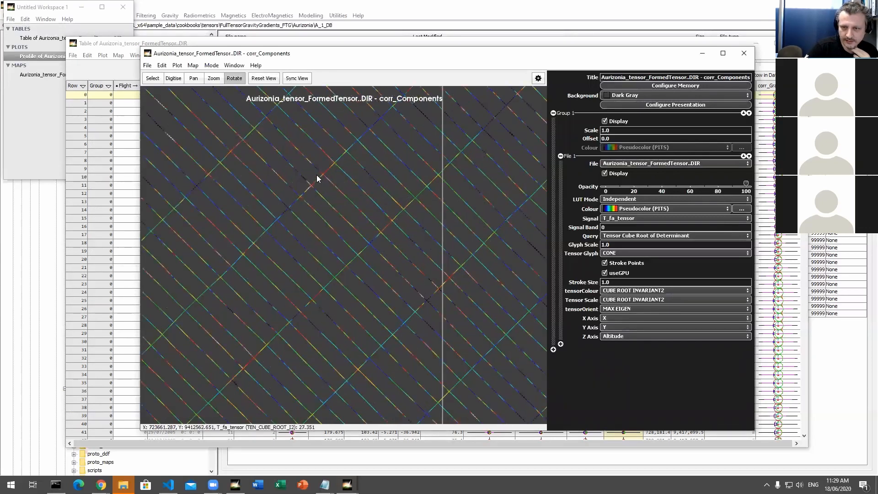
left_click_drag(294, 172, 307, 200)
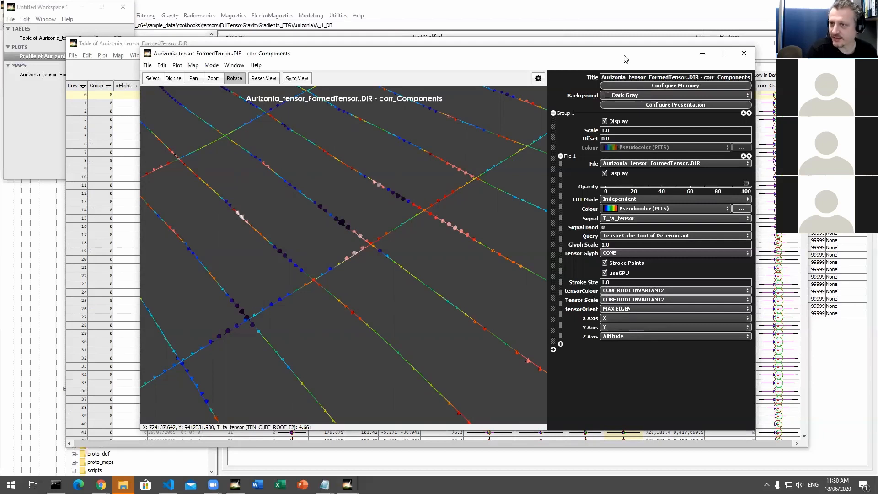
Step: Close the corr_Components map and the remaining Aurizonia dataset windows, returning to the Project Manager with no file selected
left_click_drag(621, 57, 627, 63)
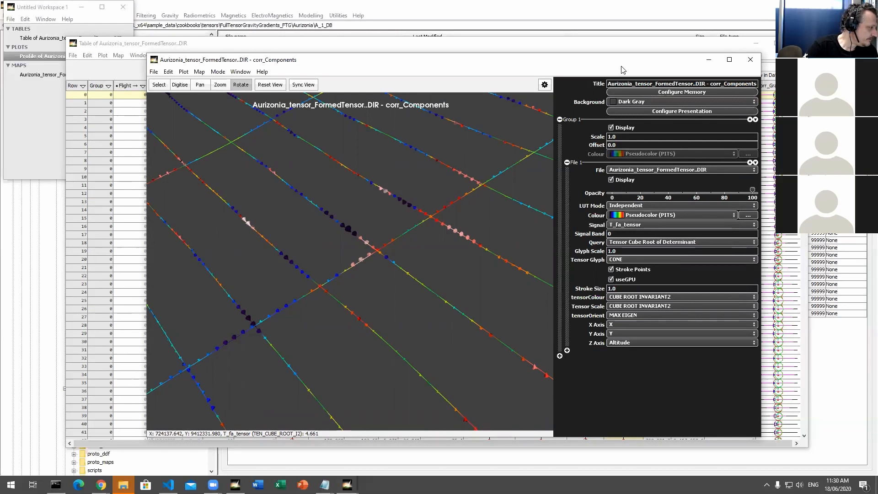
left_click(756, 63)
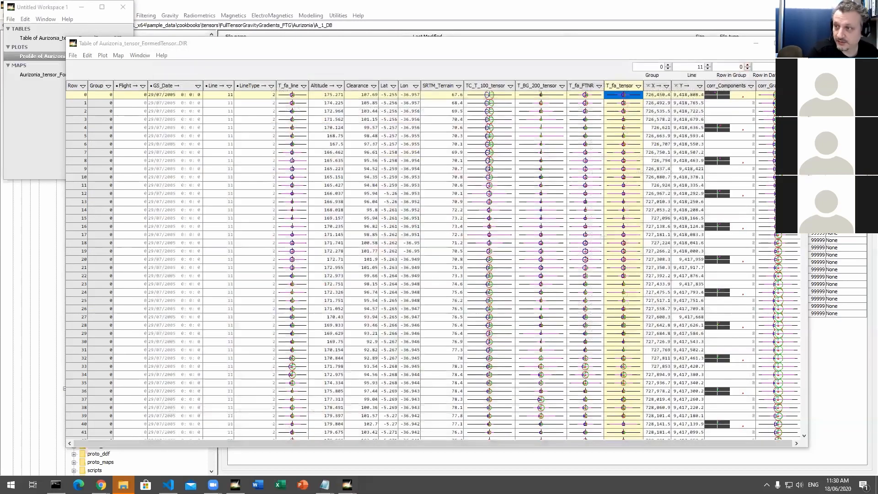
left_click(526, 36)
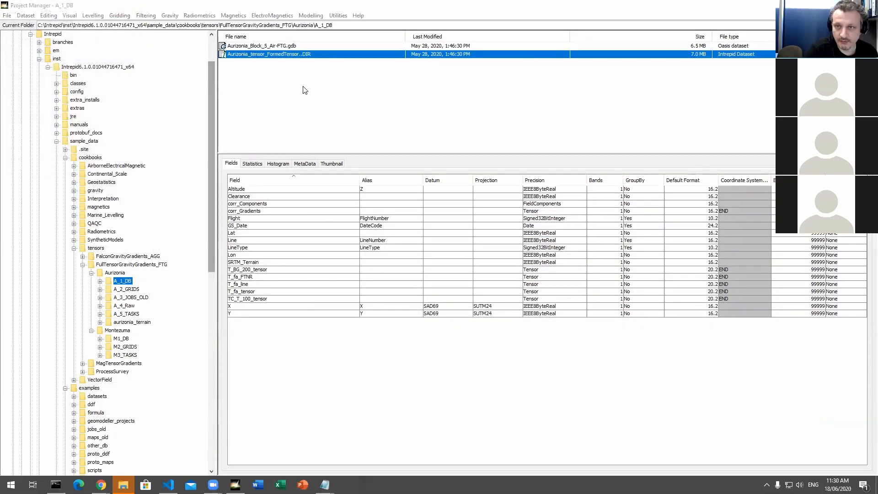
left_click(368, 114)
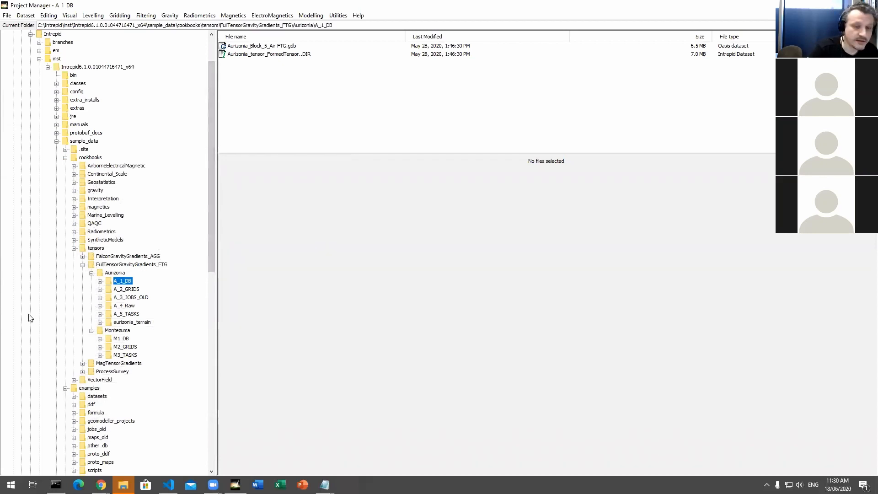
Step: Collapse the FullTensorGravityGradients_FTG folder and open the cookbooks folder Radiometrics\R_TASKS\1024_example
left_click(83, 265)
left_click_drag(213, 266, 213, 316)
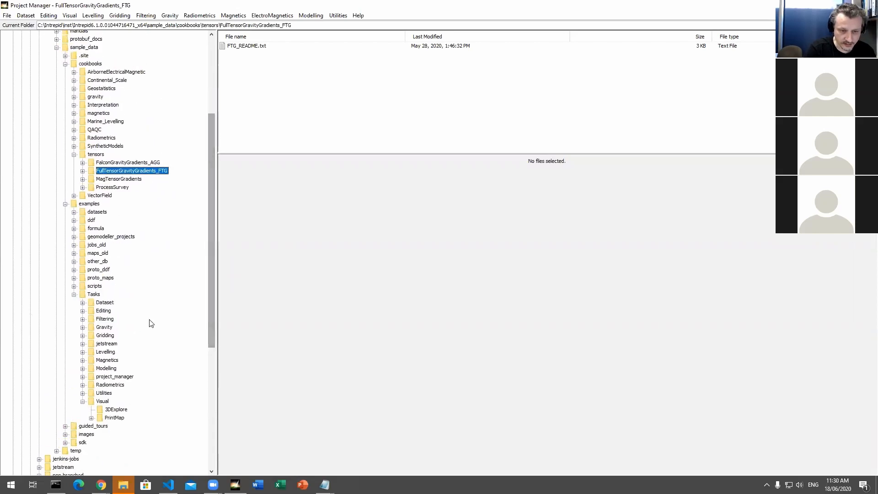
scroll(151, 323, "down", 4)
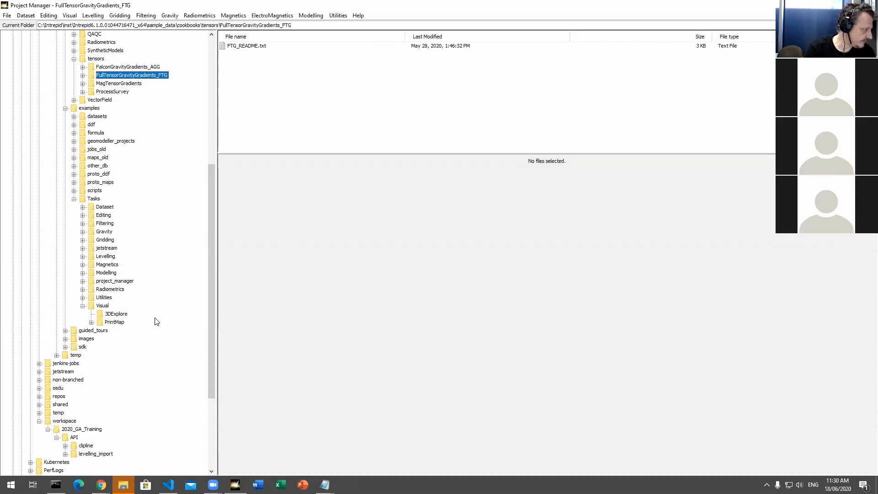
scroll(150, 223, "up", 4)
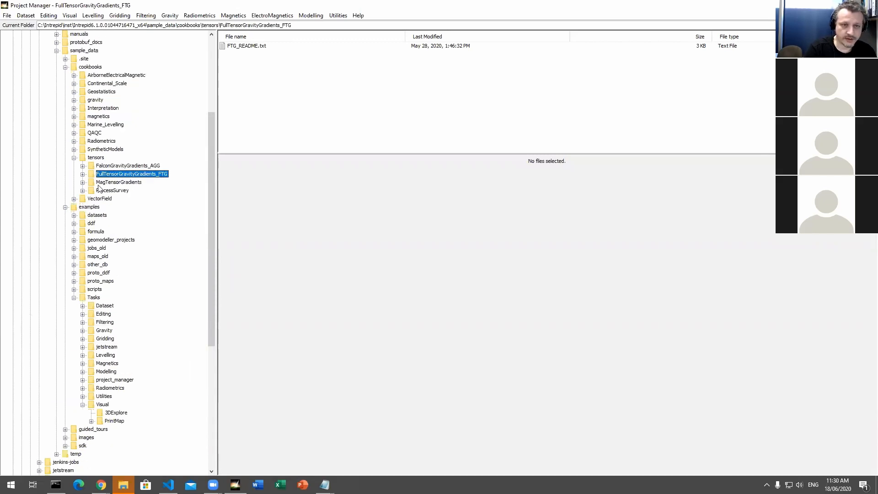
left_click(74, 142)
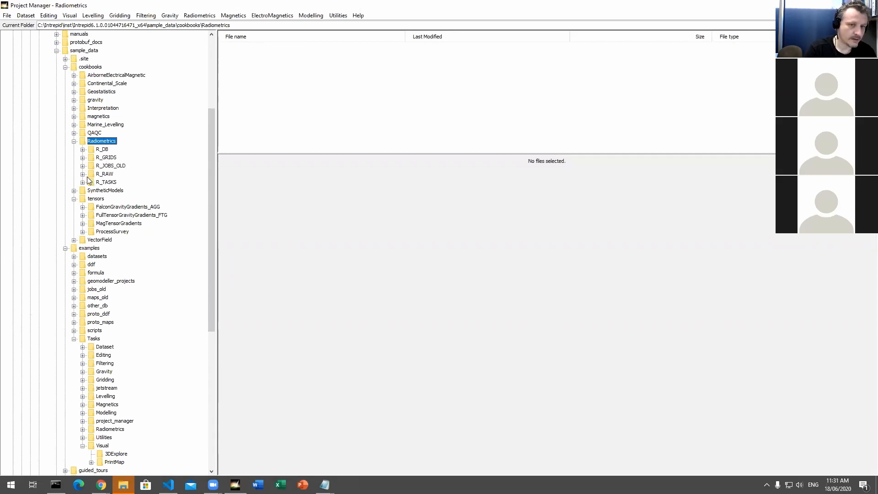
left_click(85, 183)
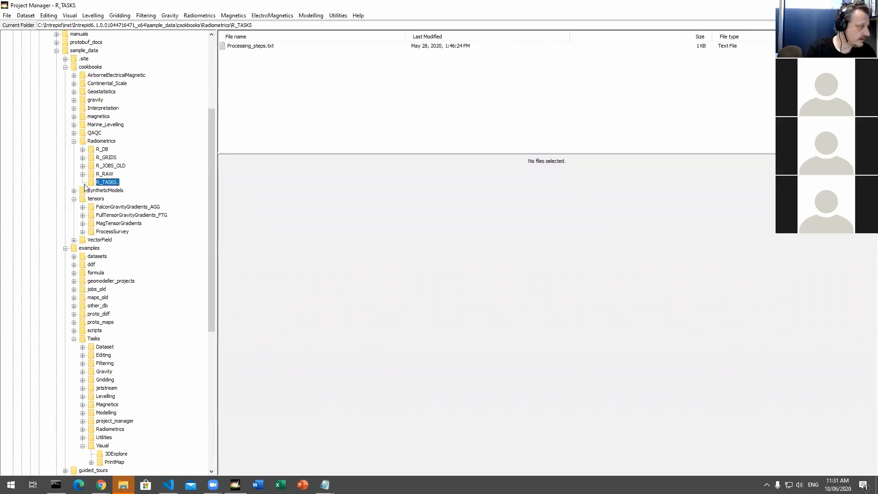
left_click(83, 182)
left_click(121, 191)
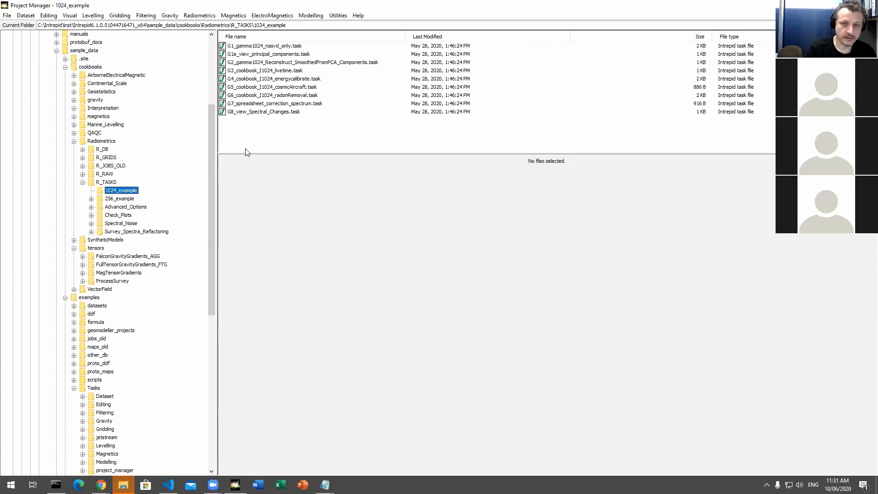
Step: Run the task file G1_gamma1024_nasvd_only.task and dismiss its completion notice
left_click(280, 46)
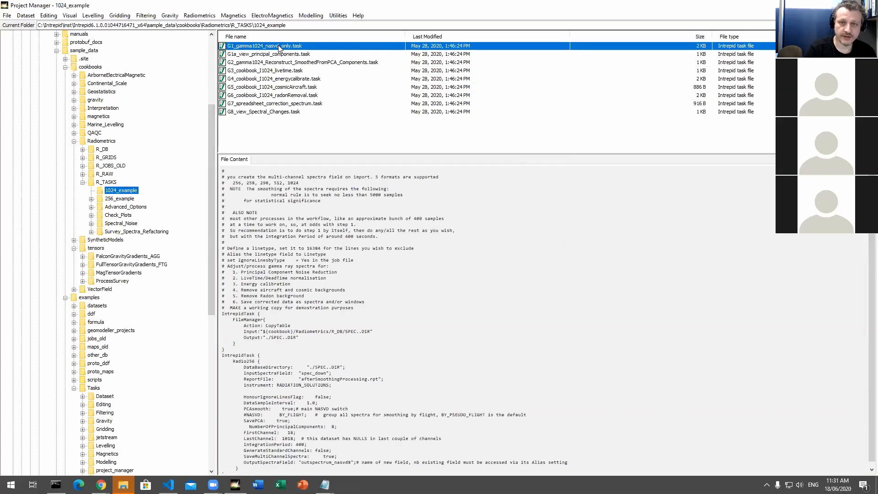
right_click(280, 46)
left_click(381, 151)
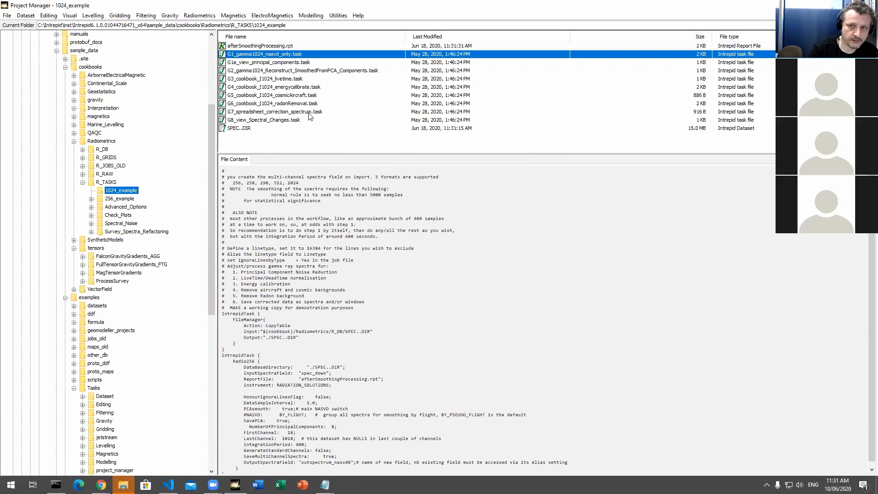
left_click_drag(354, 151, 354, 150)
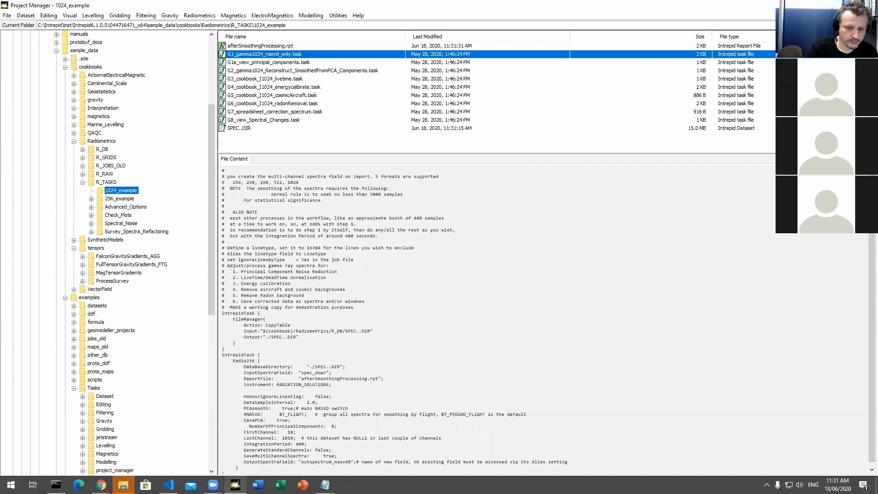
left_click(235, 485)
left_click(235, 485)
left_click(289, 63)
left_click(286, 54)
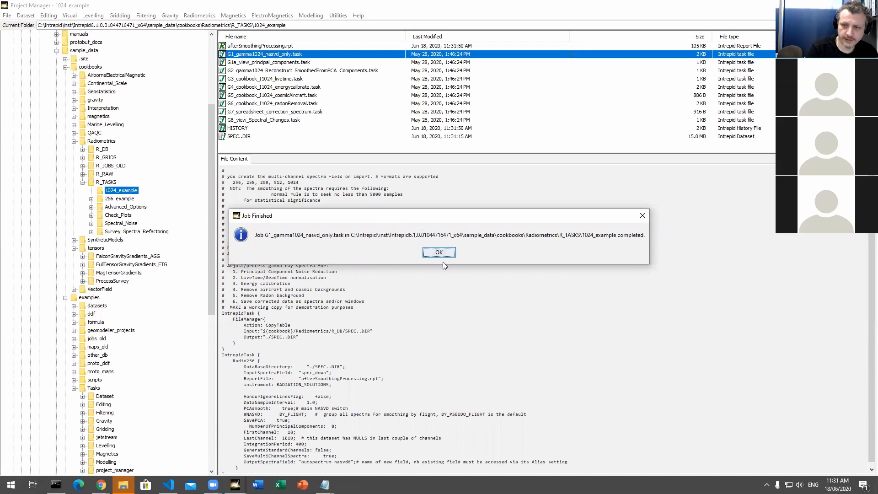
left_click(439, 253)
Step: Run the task file G1a_view_principal_components.task to open its principal component plots
left_click(270, 63)
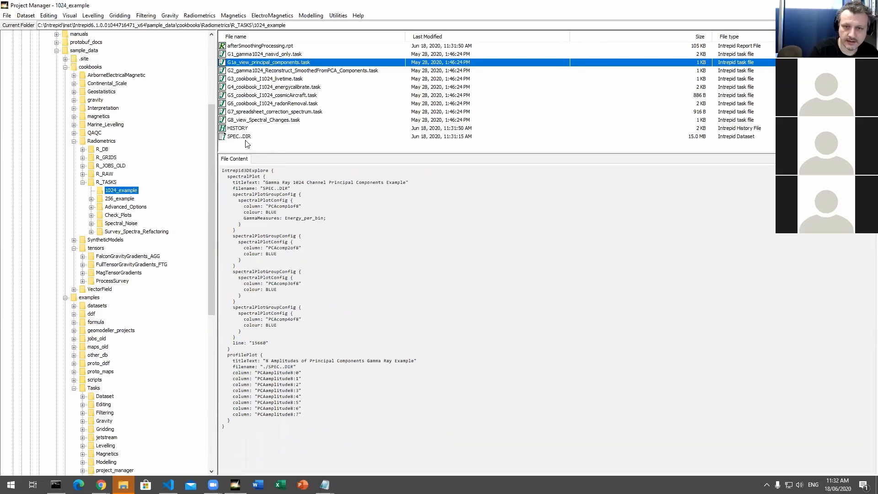
right_click(258, 69)
key("Escape")
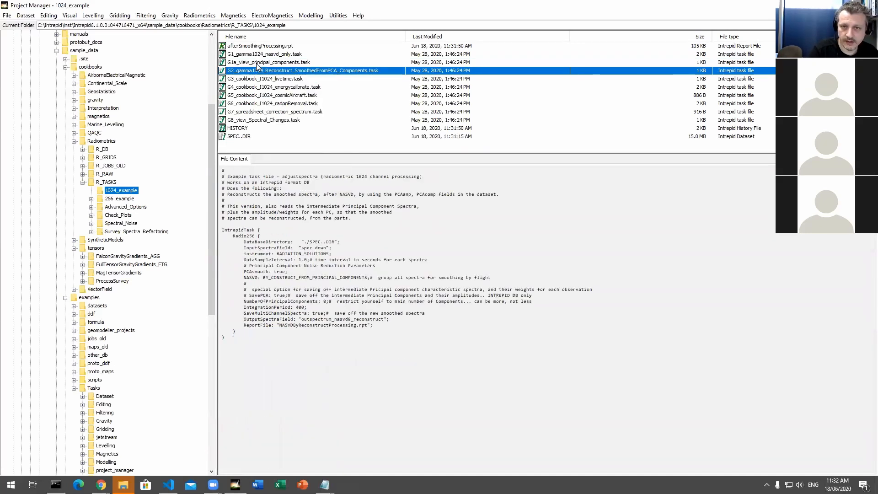
left_click(256, 63)
right_click(252, 63)
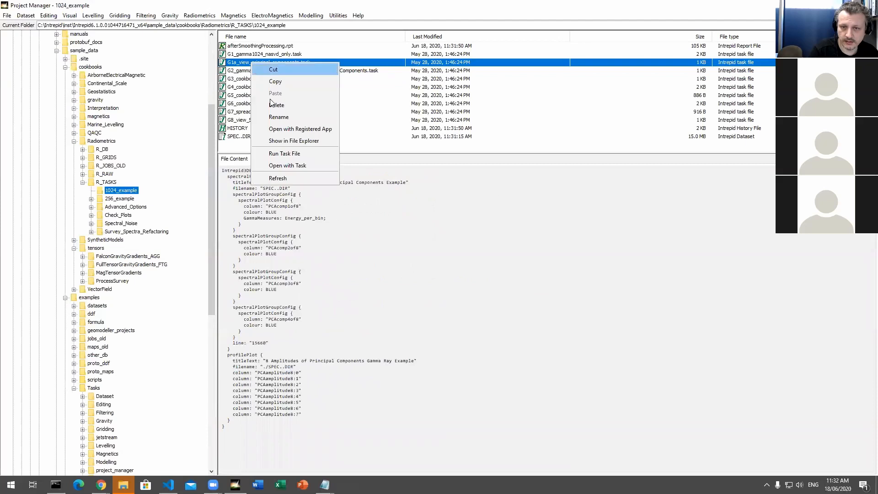
left_click(286, 153)
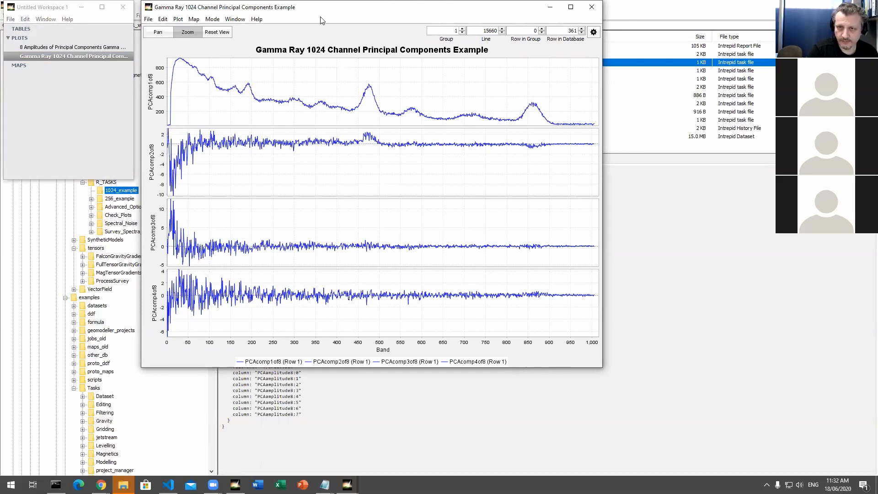
Step: Arrange the 8 Amplitudes and Gamma Ray 1024 Channel plot windows beside each other, narrowing the 1024 Channel window
left_click_drag(316, 8, 481, 95)
left_click(263, 18)
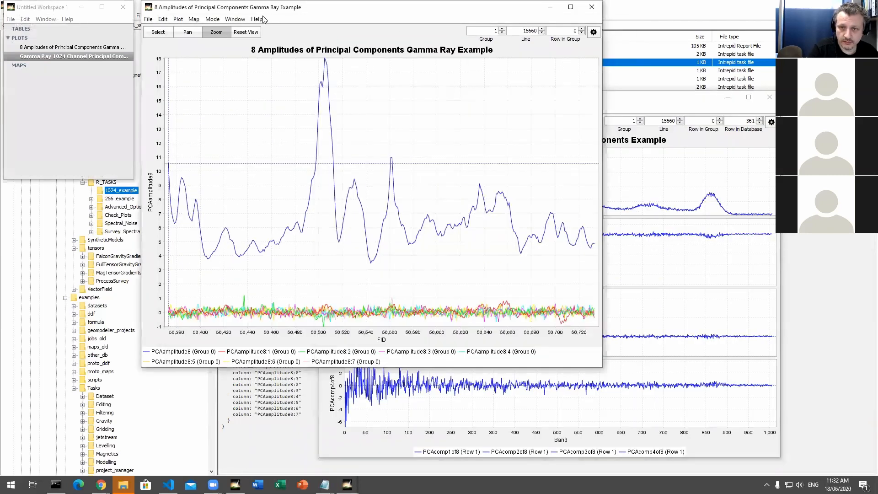
left_click_drag(263, 10, 176, 55)
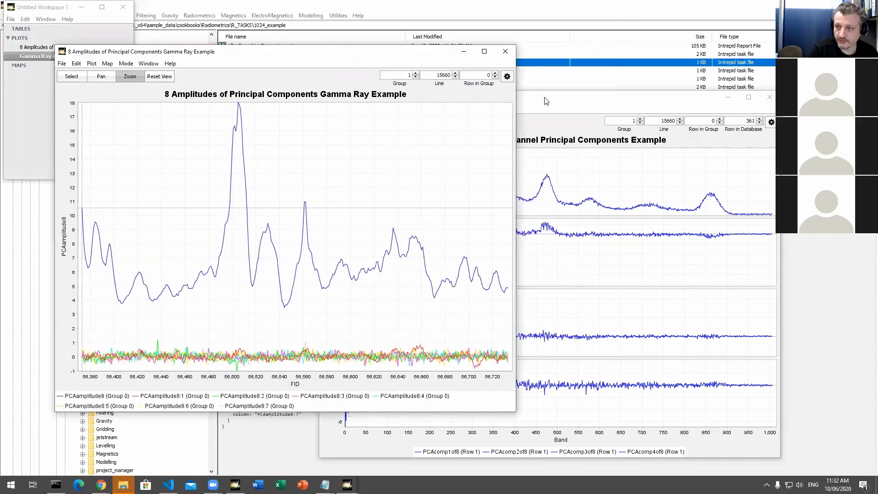
left_click_drag(545, 97, 603, 73)
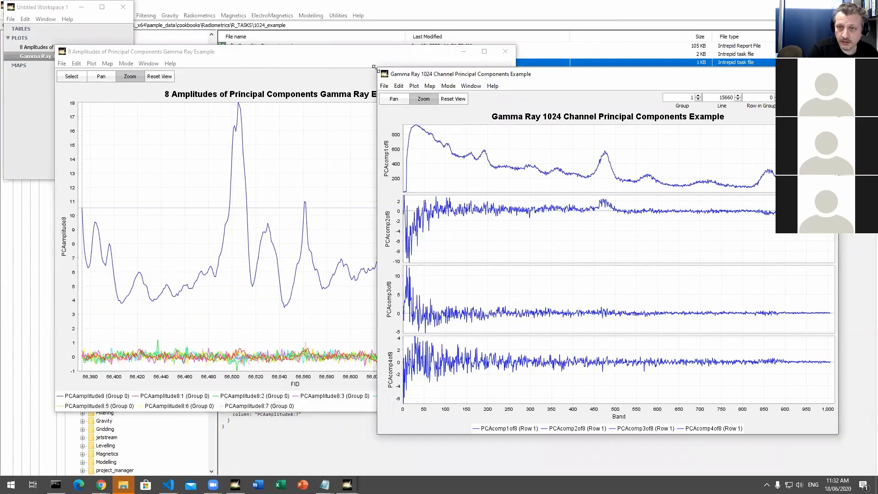
left_click_drag(374, 67, 479, 47)
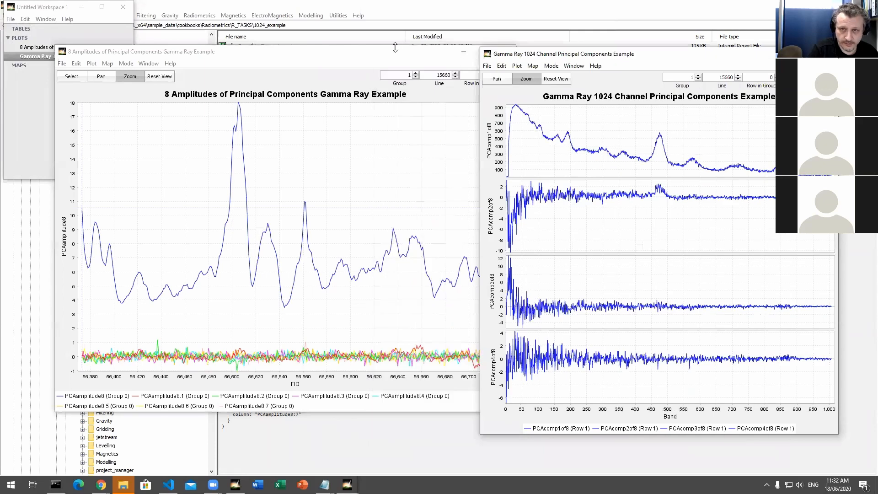
left_click(371, 54)
left_click_drag(370, 54, 344, 56)
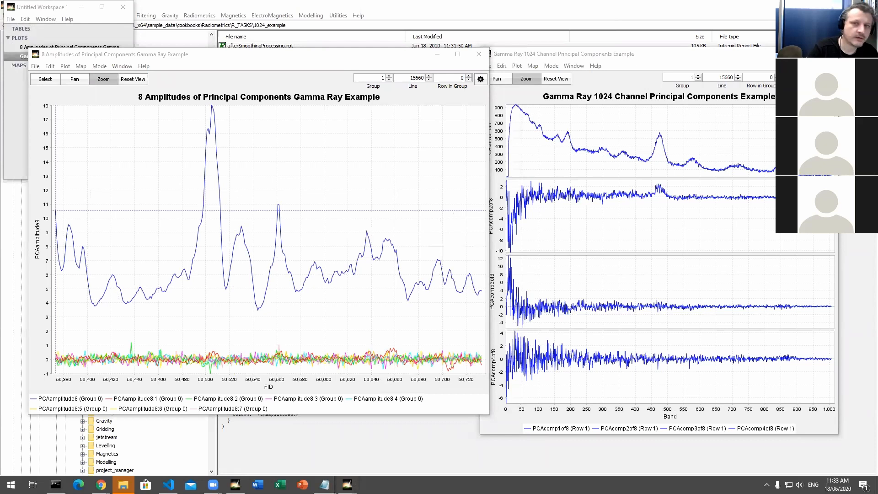
left_click_drag(152, 57, 230, 54)
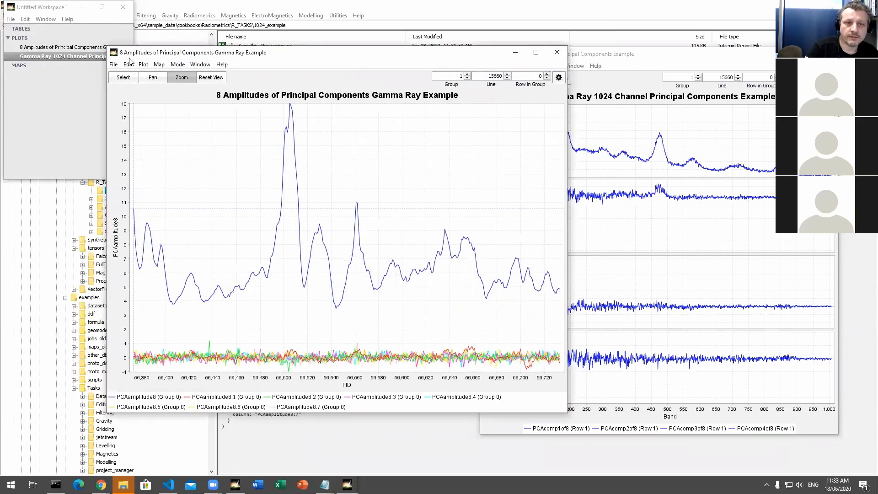
Step: Create a gamma ray image plot for SPEC..DIR from the workspace's Gamma Ray 1024 Channel plot entry
left_click(50, 89)
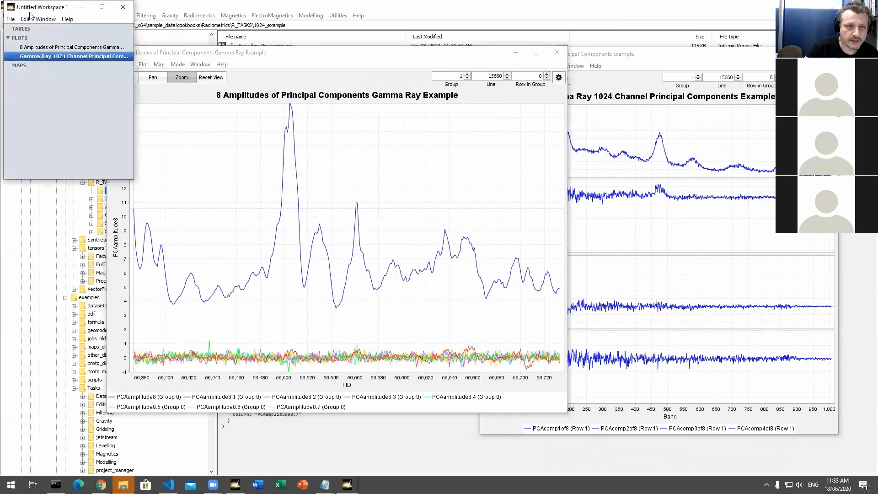
left_click(24, 19)
left_click(28, 66)
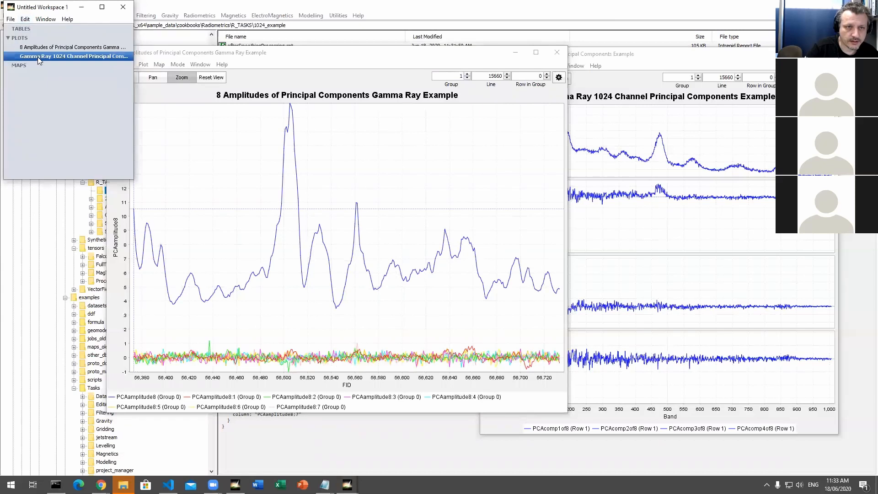
right_click(52, 59)
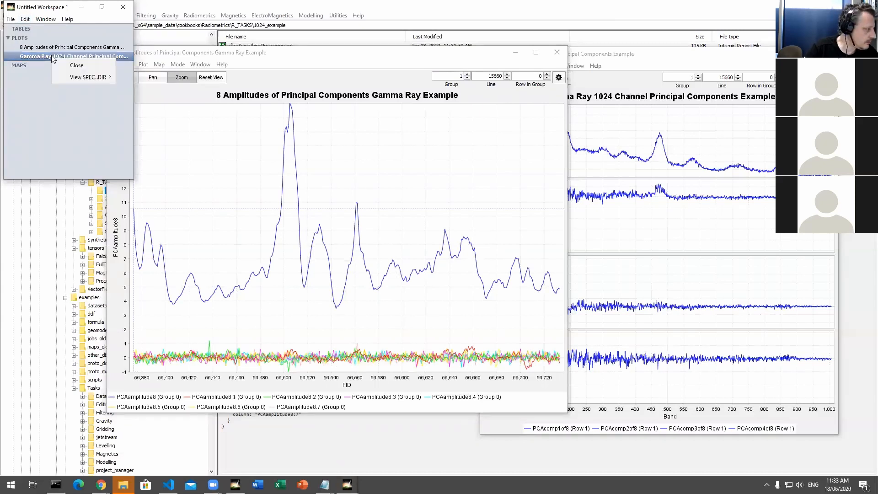
mouse_move(101, 77)
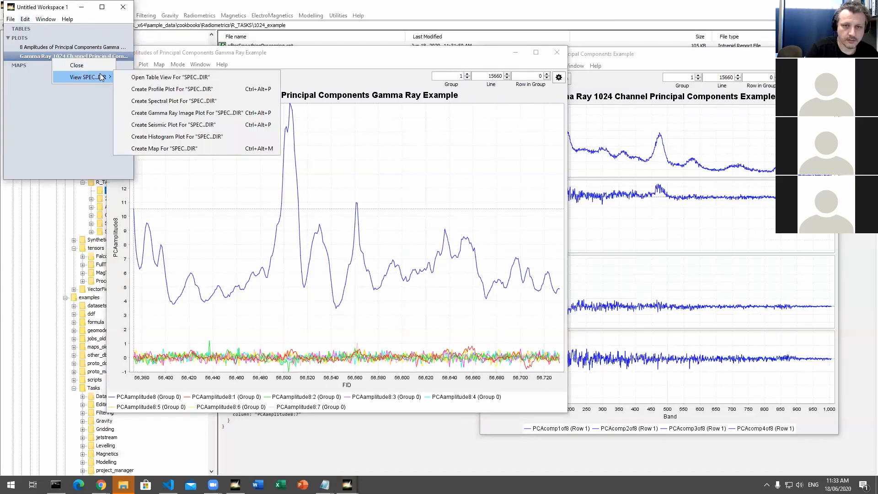
left_click(224, 112)
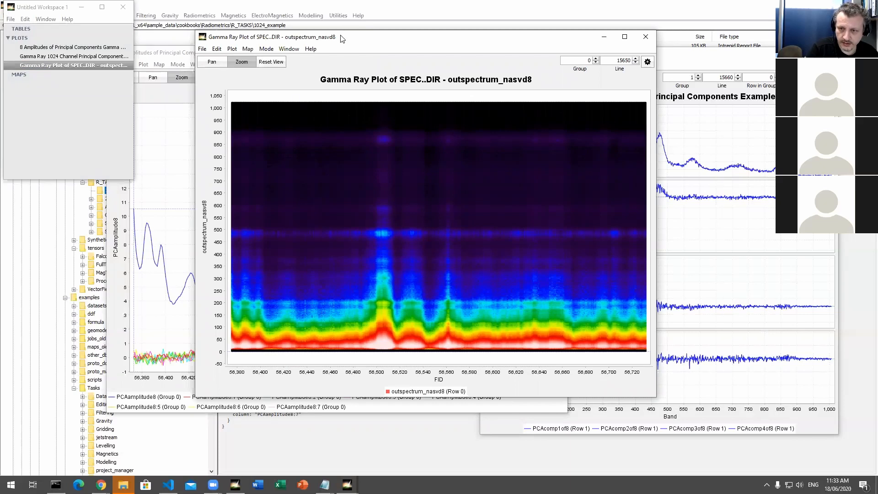
Step: Show the gamma ray image plot's settings, move its window aside and bring the 1024 Channel Principal Components plot forward
left_click_drag(344, 34, 295, 31)
left_click(600, 53)
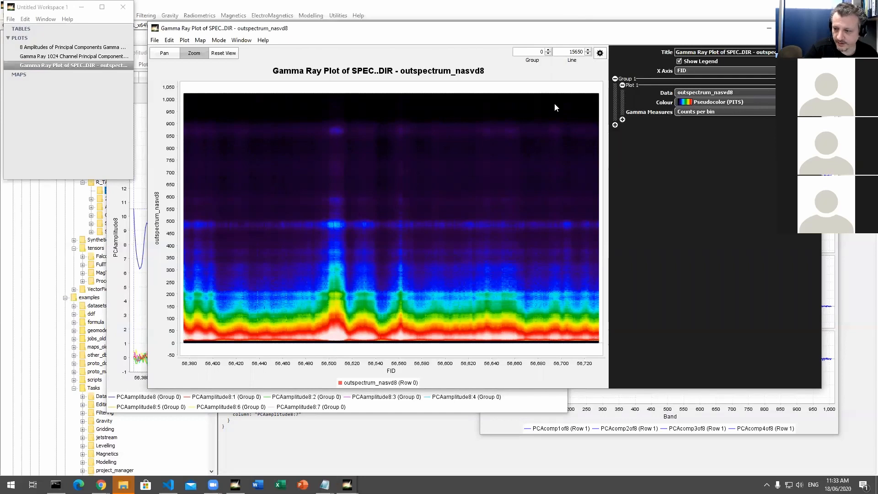
left_click_drag(549, 29, 512, 34)
left_click(773, 410)
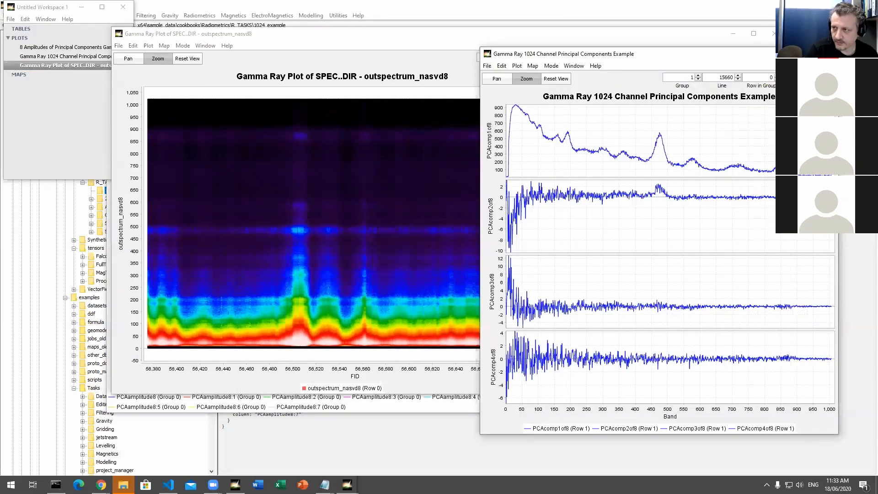
Step: Open a table view of SPEC..DIR from the workspace's Gamma Ray Plot entry, enlarging the table window to show more rows
left_click(402, 34)
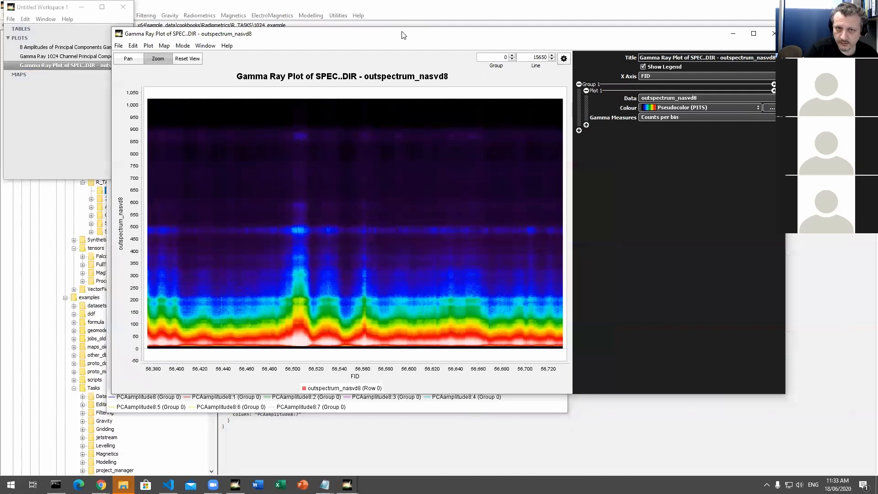
left_click_drag(403, 35, 461, 62)
right_click(65, 66)
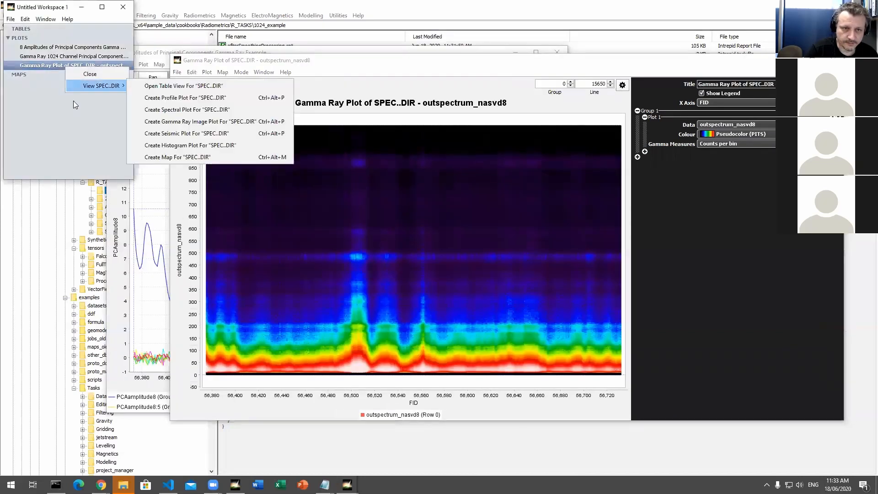
left_click(165, 87)
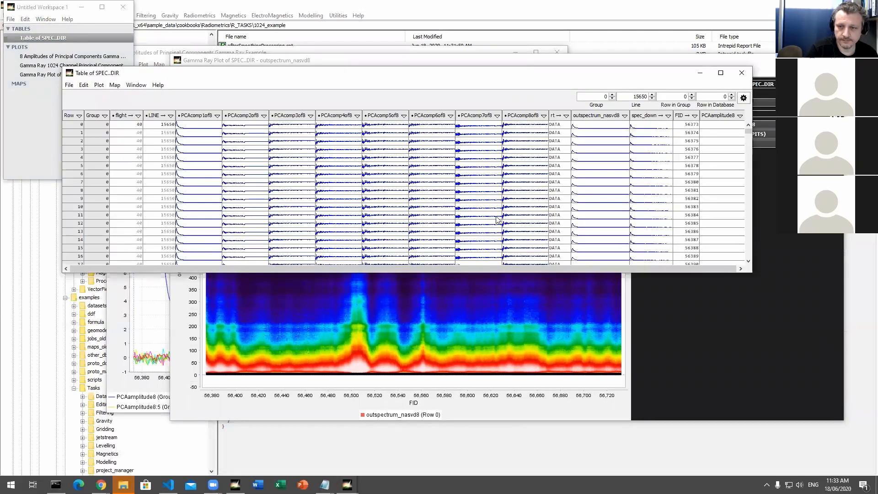
left_click_drag(492, 273, 487, 405)
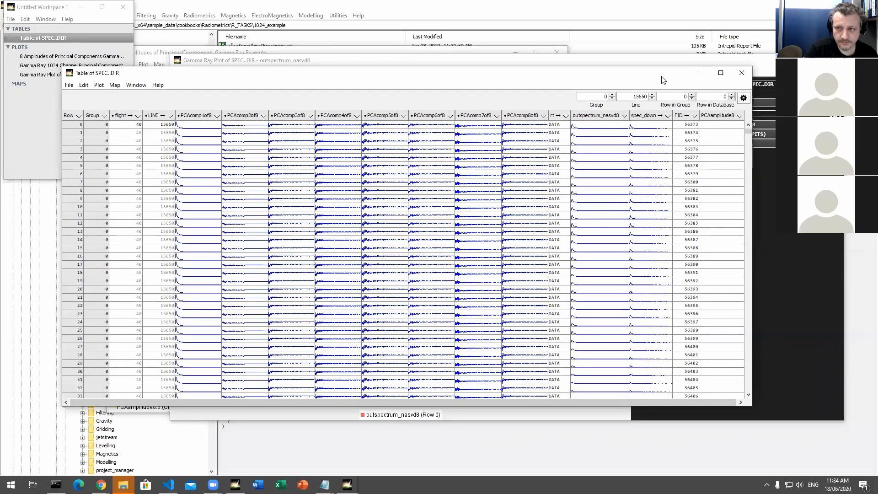
left_click_drag(662, 80, 671, 94)
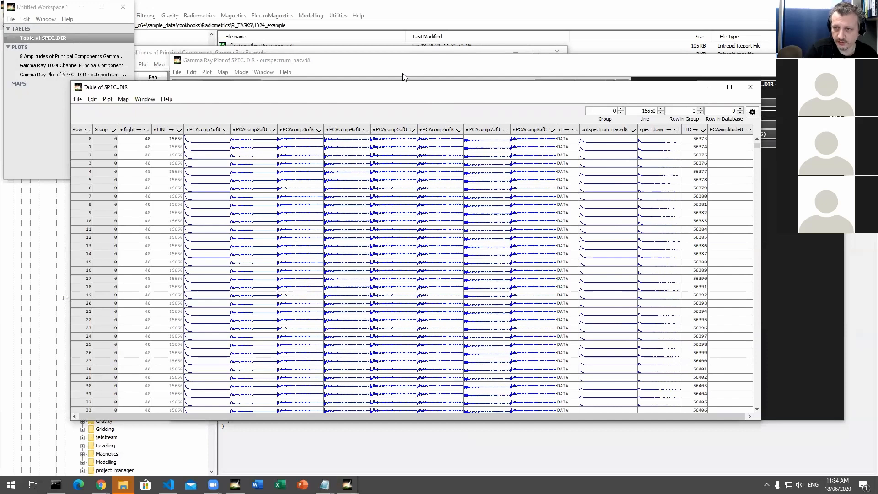
Step: Close the SPEC..DIR table, all radiometrics plot windows and the workspace
left_click(401, 60)
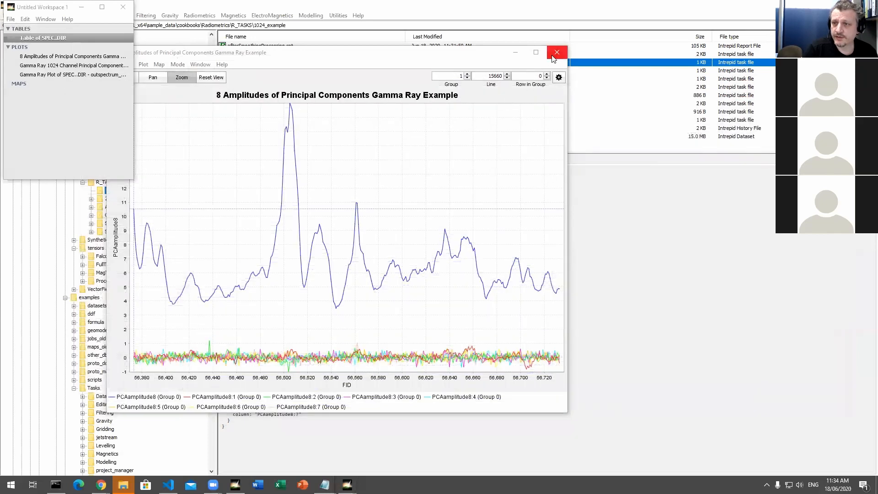
left_click(557, 52)
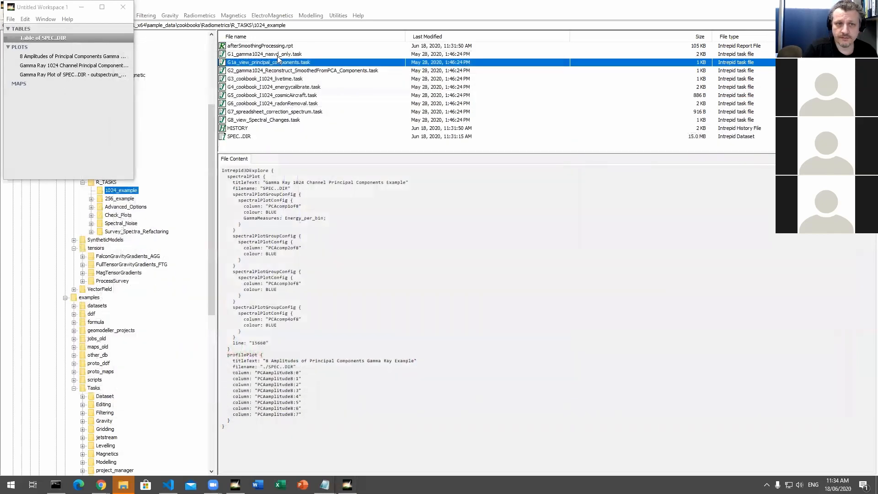
left_click(122, 6)
left_click(348, 233)
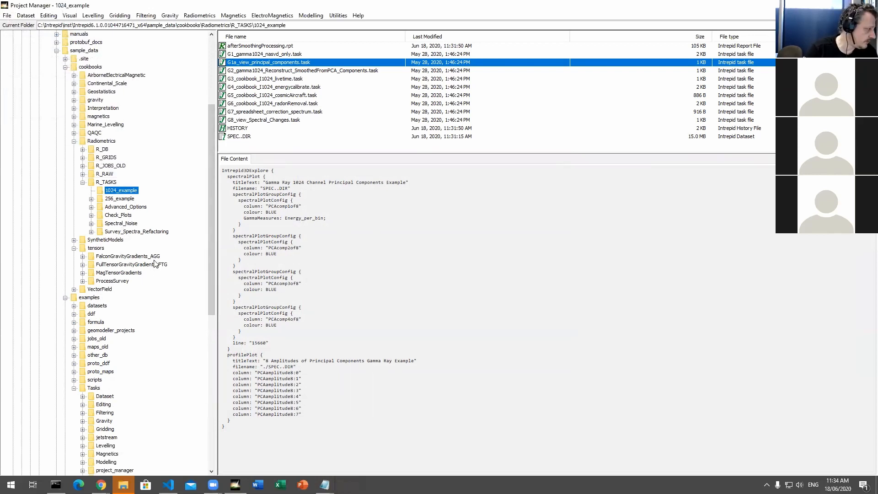
Step: Run the task file 3dexplore_MapView_Example.task from the examples\Tasks\Visual\3DExplore folder
left_click_drag(211, 149, 211, 114)
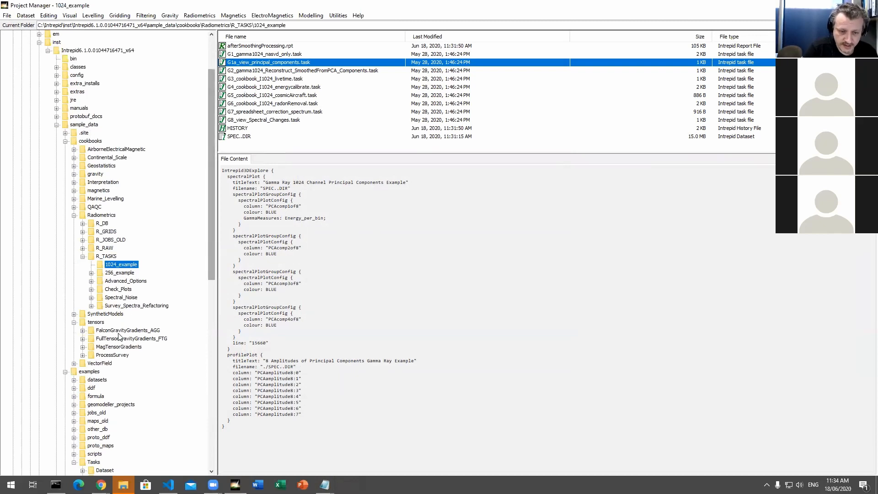
scroll(130, 320, "down", 6)
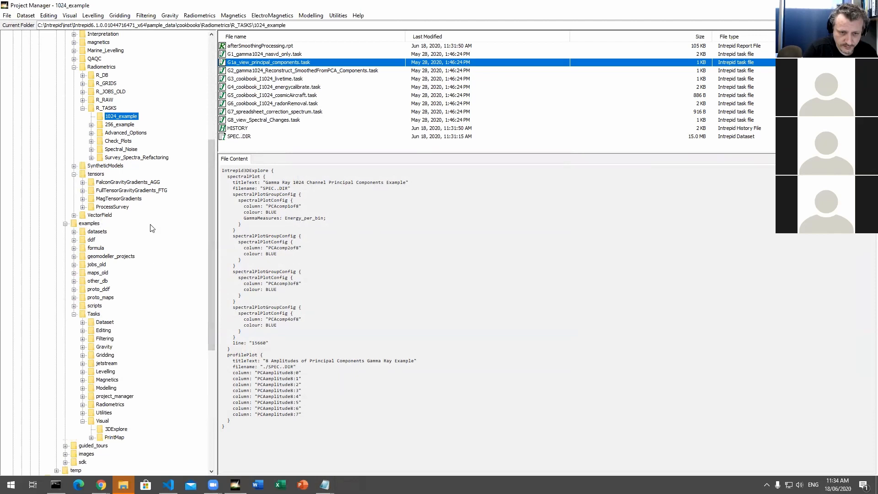
left_click(122, 430)
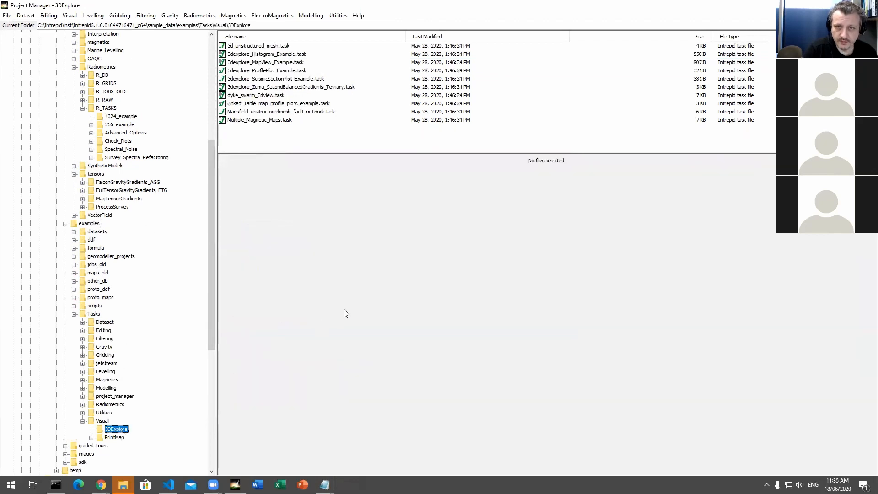
left_click(284, 63)
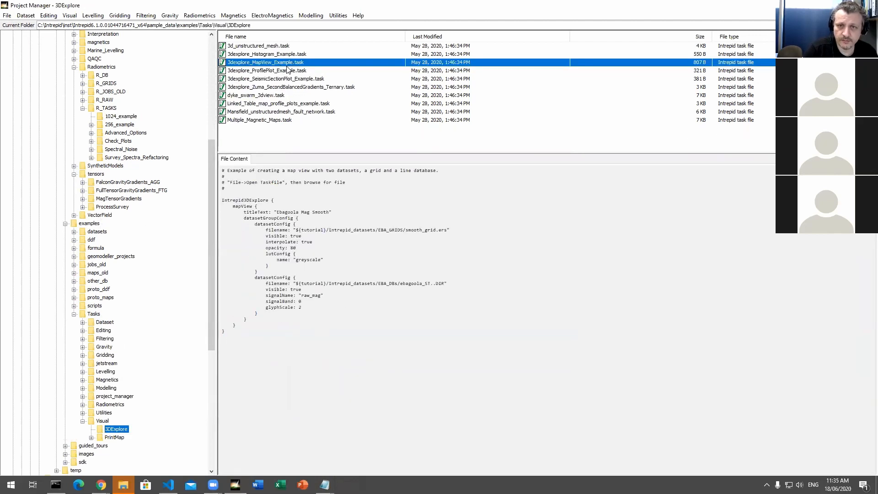
right_click(286, 65)
left_click(280, 63)
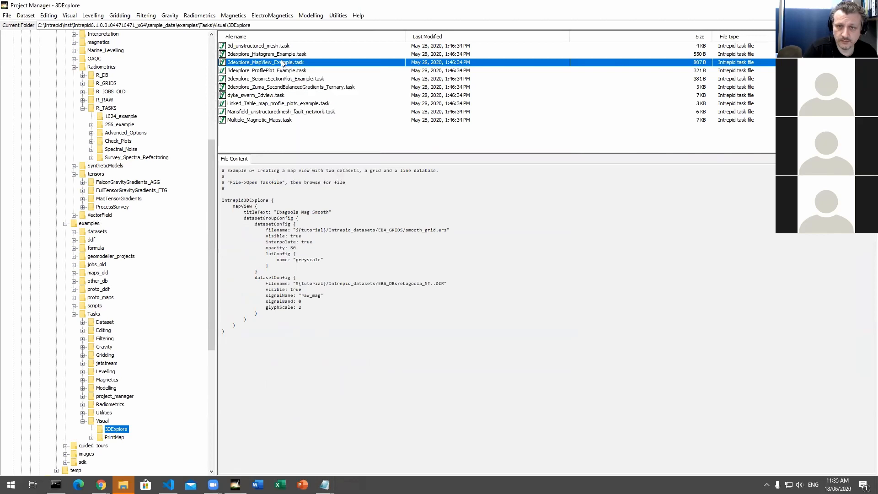
right_click(284, 64)
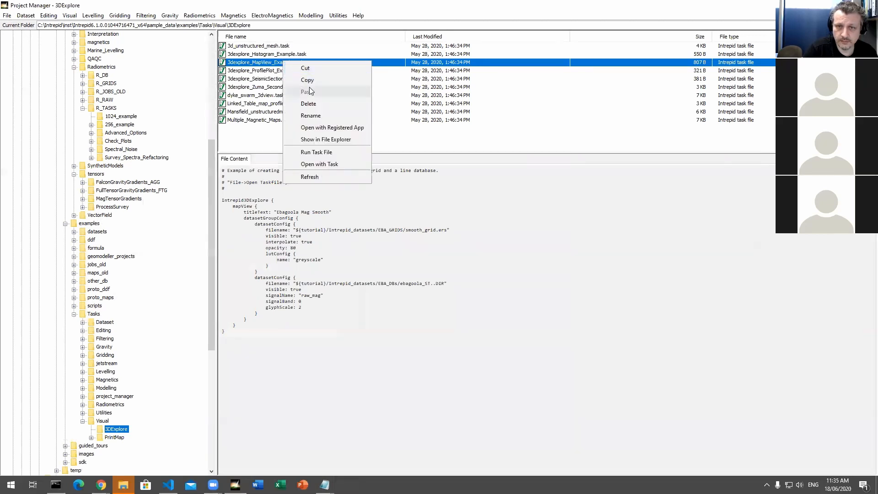
left_click(331, 152)
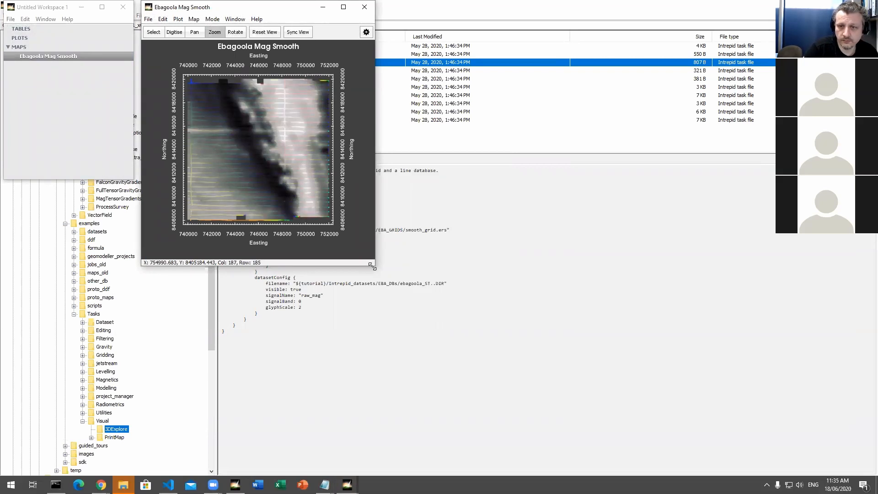
Step: Enlarge the Ebagoola Mag Smooth map window, show its display settings and move the window clear of the screen's upper edge
left_click_drag(372, 266, 621, 430)
left_click(612, 32)
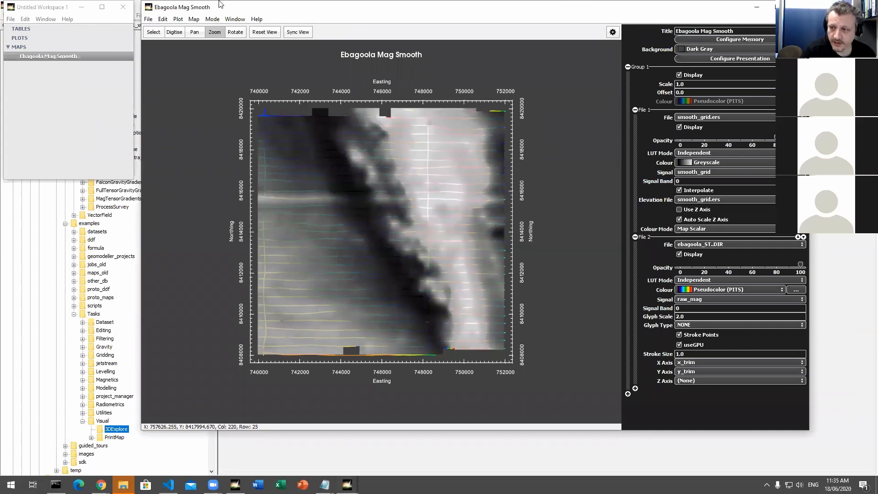
left_click_drag(219, 2, 190, 44)
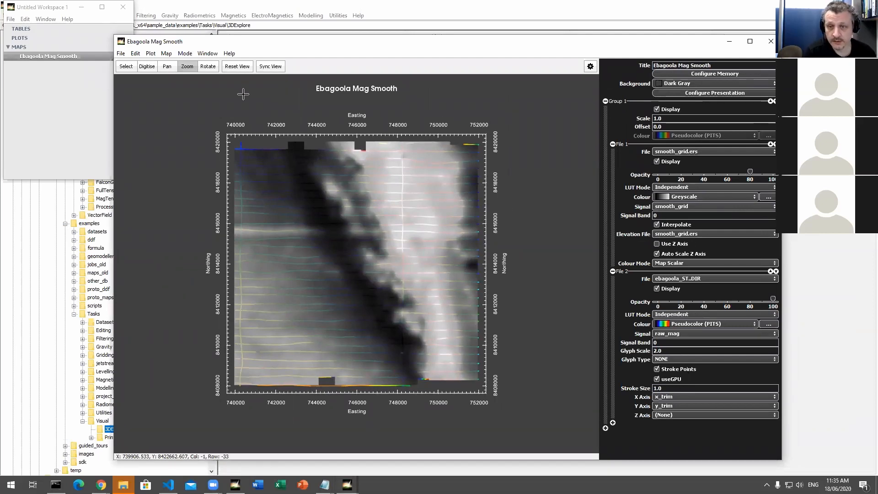
Step: Remove the ebagoola_ST..DIR dataset from the map and colour the smooth_grid.ers grid with Pseudocolor (PITS)
left_click(613, 272)
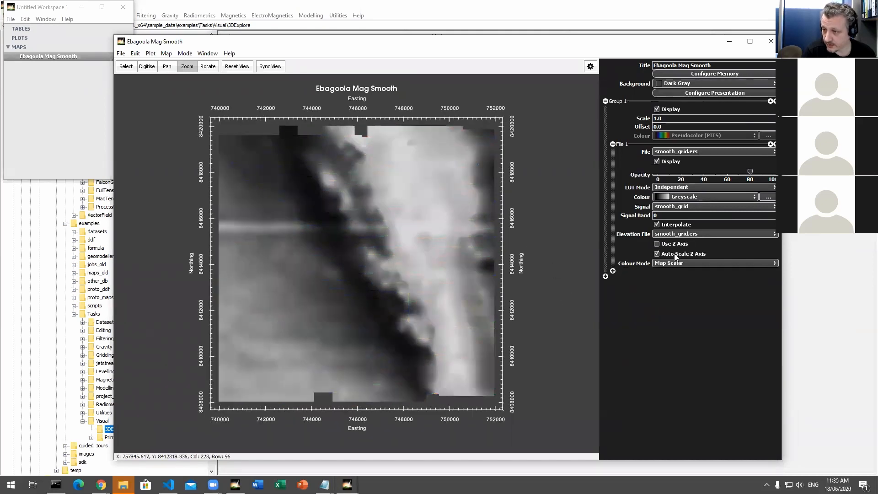
left_click(727, 201)
scroll(706, 229, "up", 5)
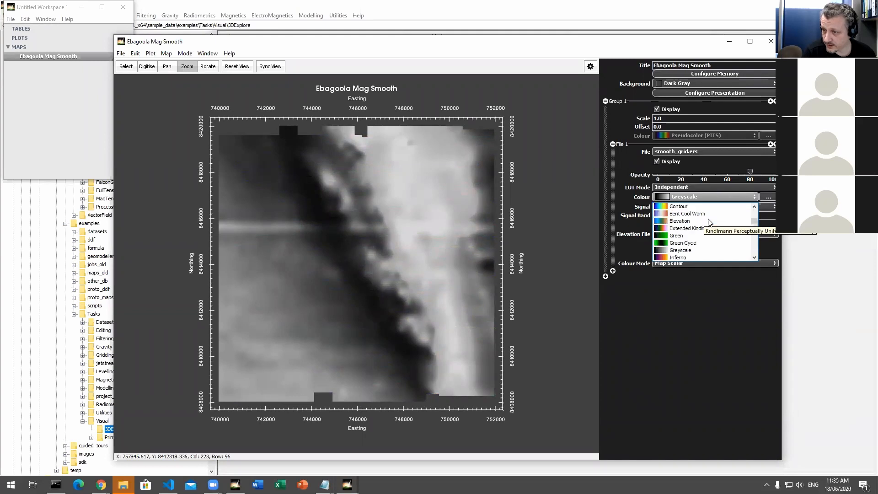
scroll(705, 233, "down", 8)
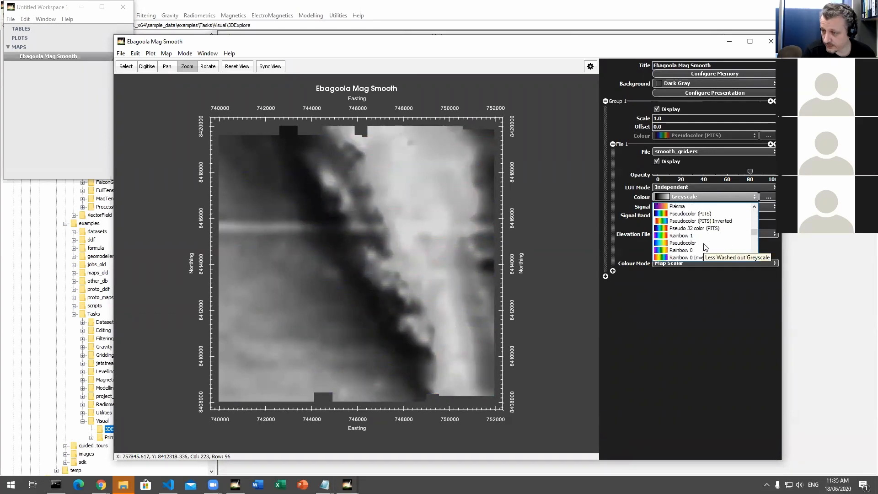
left_click(701, 214)
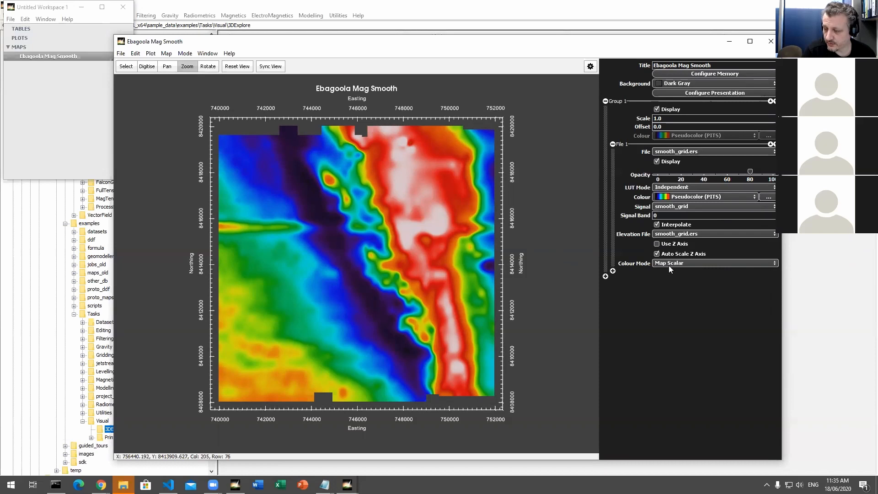
Step: Enable Use Z Axis for smooth_grid.ers and rotate the map into an oblique 3D view of the surface
left_click(671, 243)
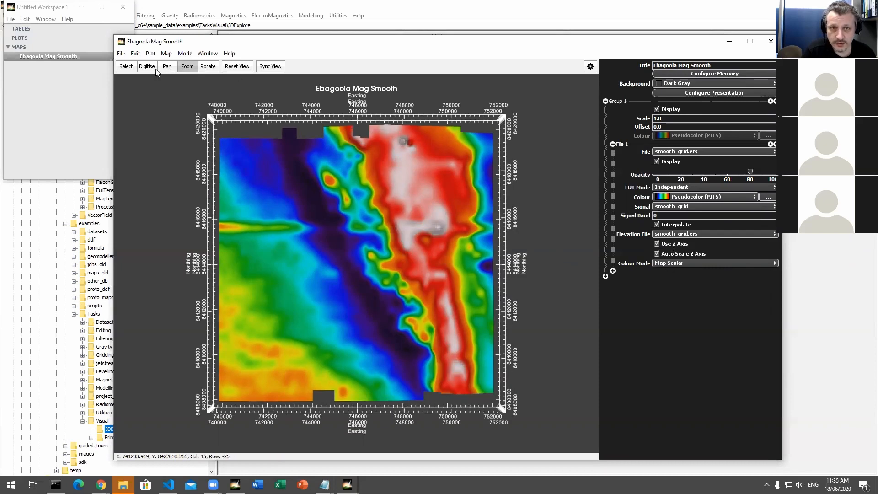
left_click(208, 69)
left_click_drag(277, 190, 311, 205)
left_click_drag(350, 228, 408, 286)
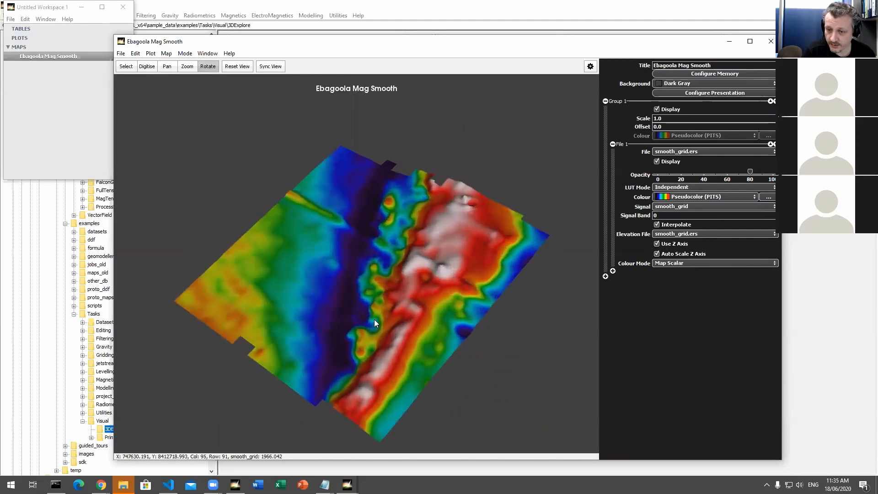
left_click_drag(374, 319, 376, 317)
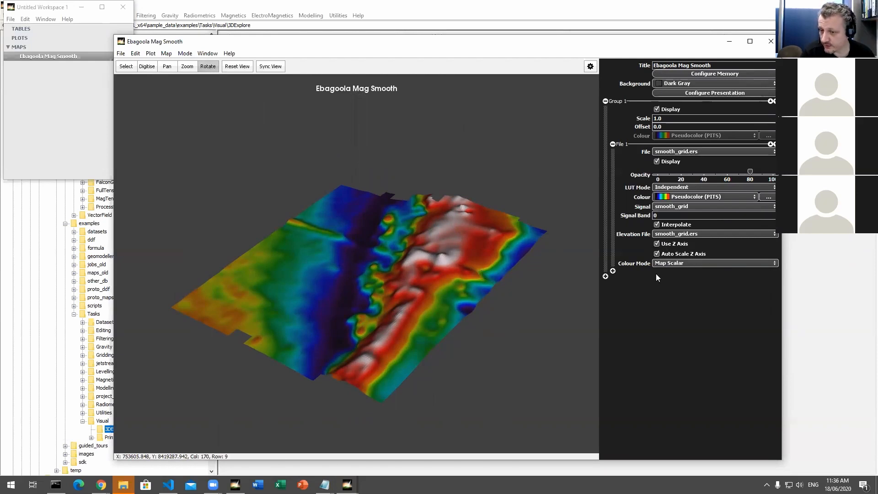
left_click_drag(528, 337, 532, 336)
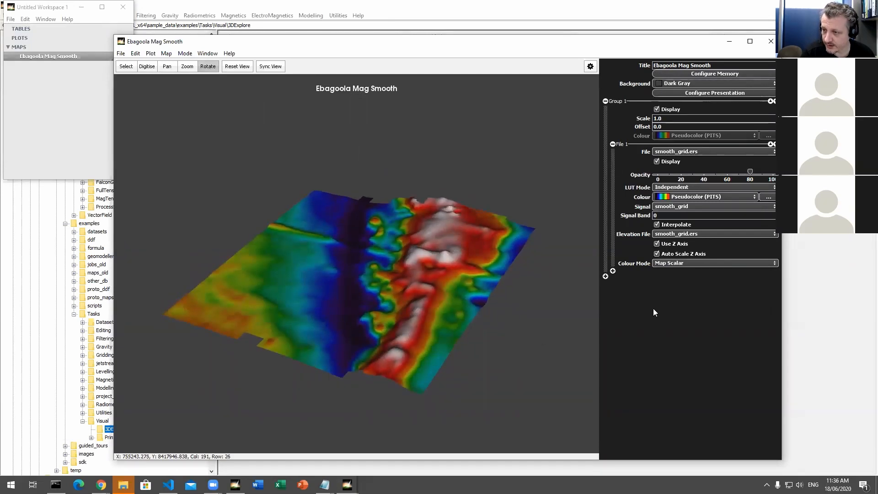
Step: Examine the colour lookup table histogram of smooth_grid, close it and rotate the 3D surface slightly
left_click(769, 197)
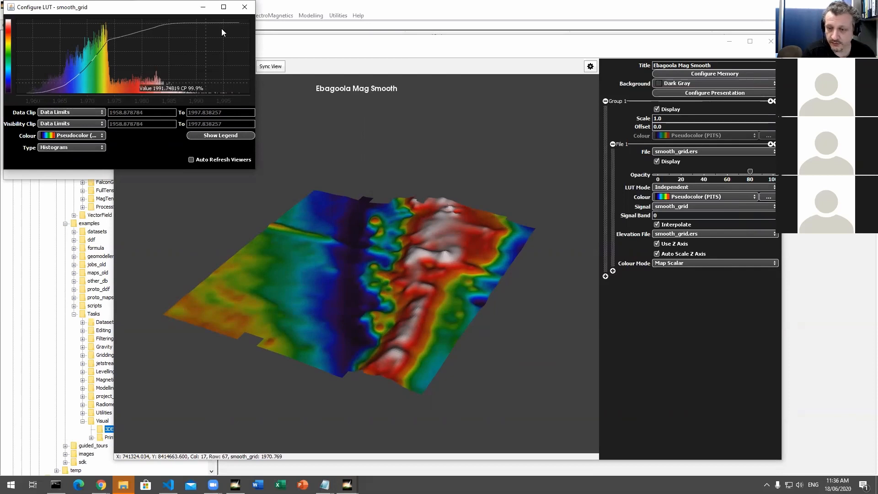
left_click(244, 7)
left_click_drag(391, 297, 398, 328)
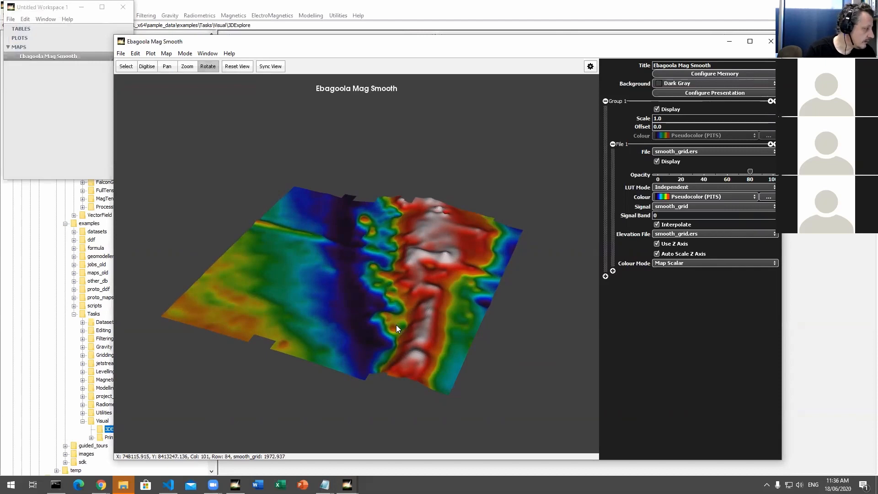
Step: Bring the Ebagoola Mag Smooth map window back to the front and close it
left_click(765, 33)
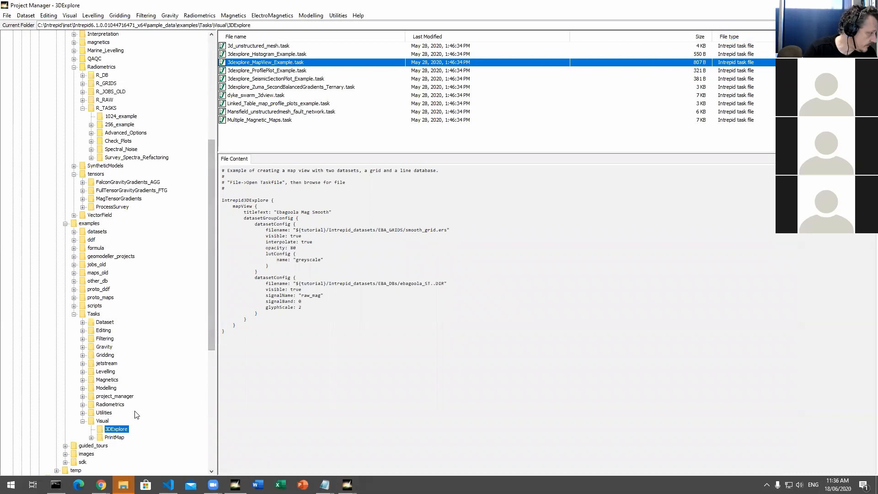
scroll(137, 371, "up", 3)
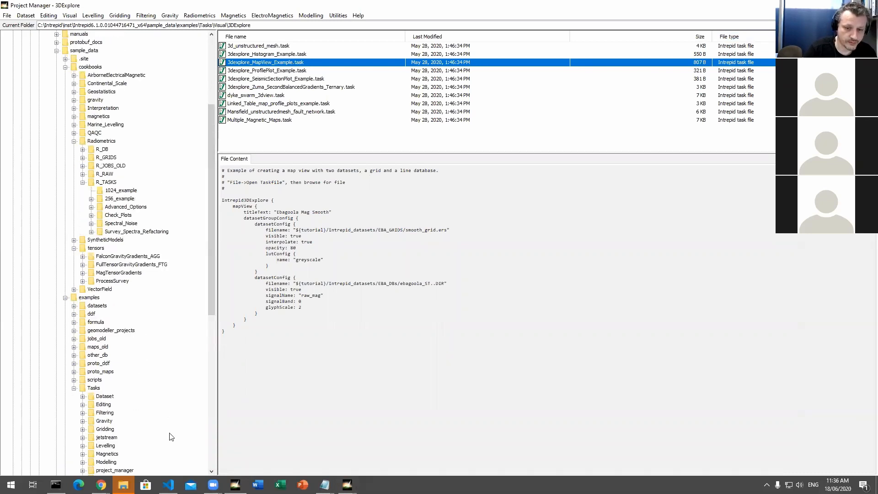
left_click(347, 484)
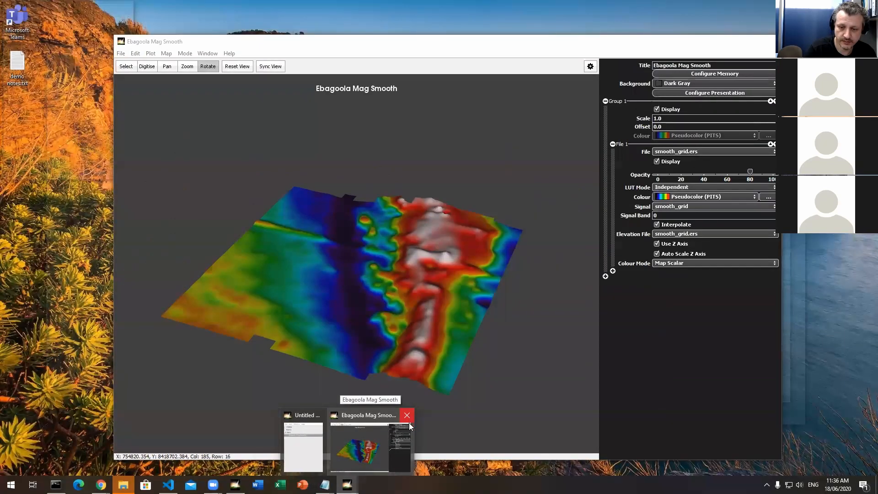
left_click(409, 422)
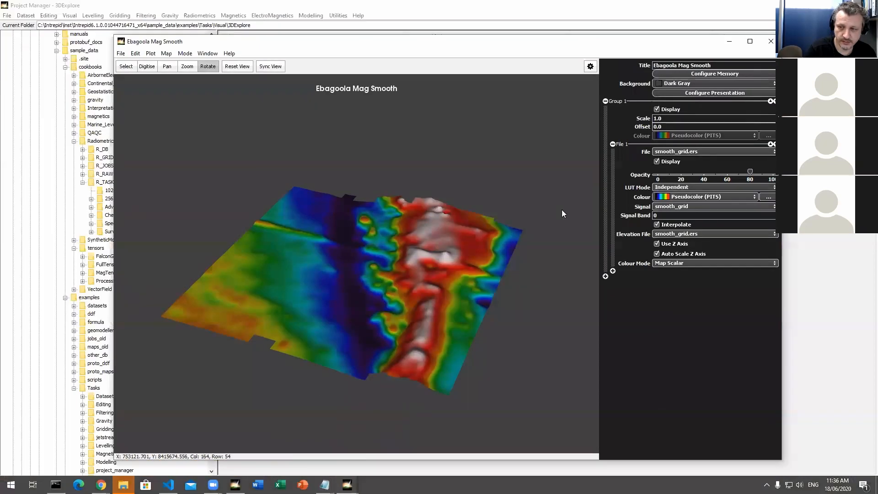
left_click(765, 40)
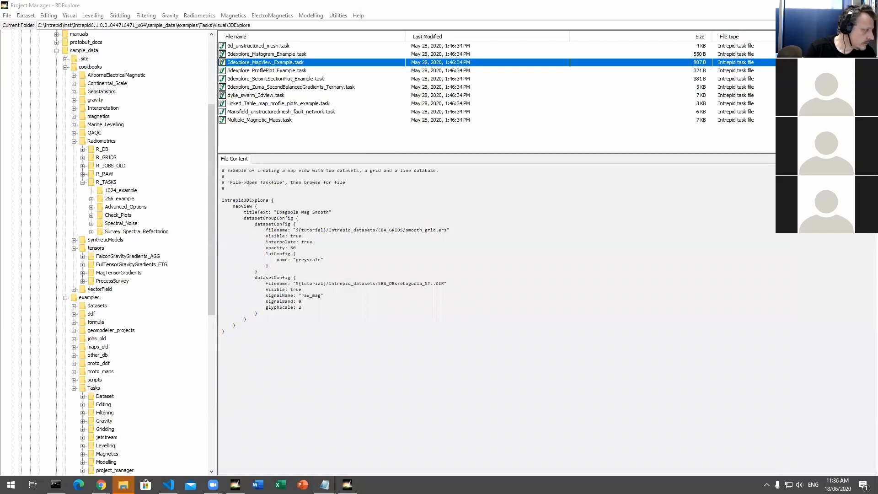
Step: Collapse the Radiometrics and cookbooks folders in the folder tree, leaving sample_data expanded
left_click(74, 141)
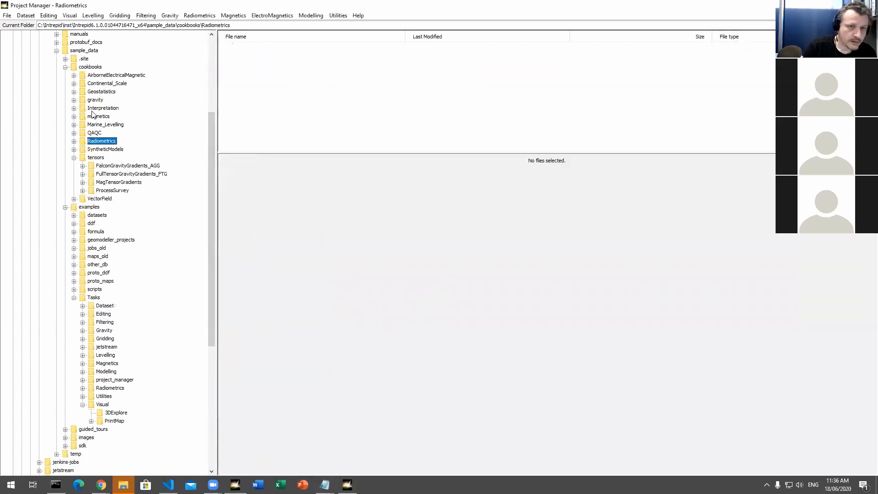
left_click(57, 53)
left_click(57, 52)
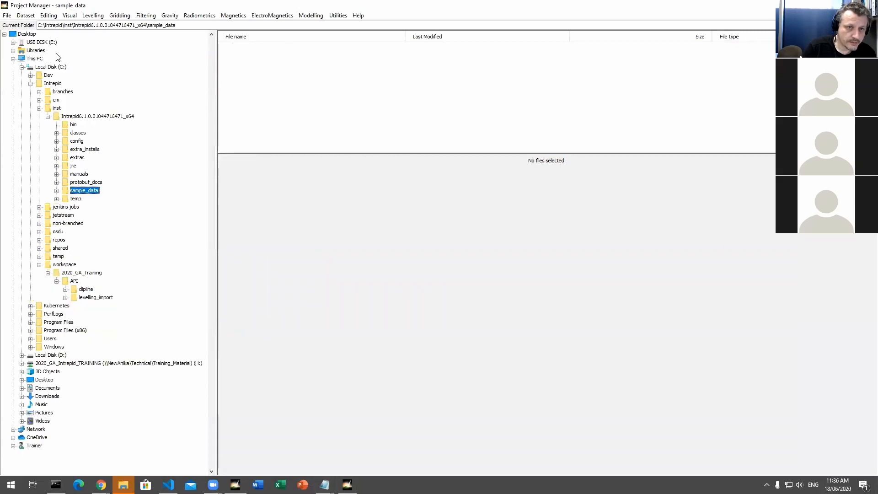
left_click(57, 189)
left_click(66, 92)
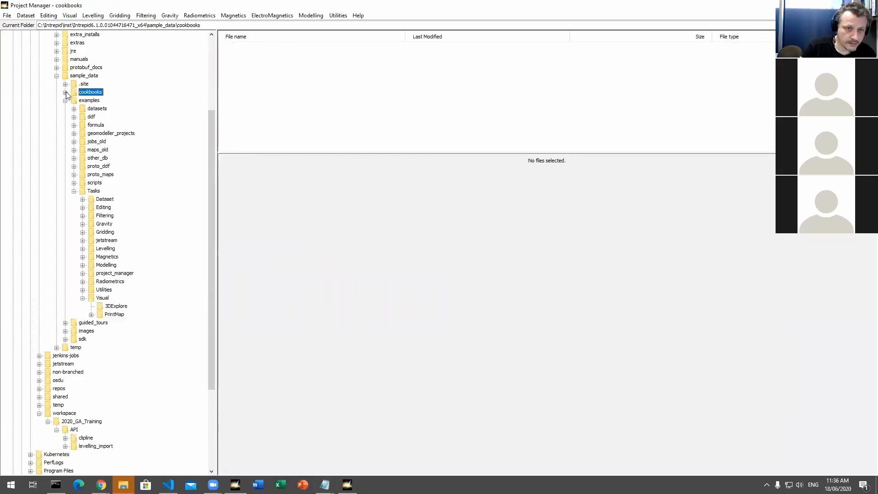
Step: Expand the datasets folder under examples and open its 3D_data folder
double_click(98, 108)
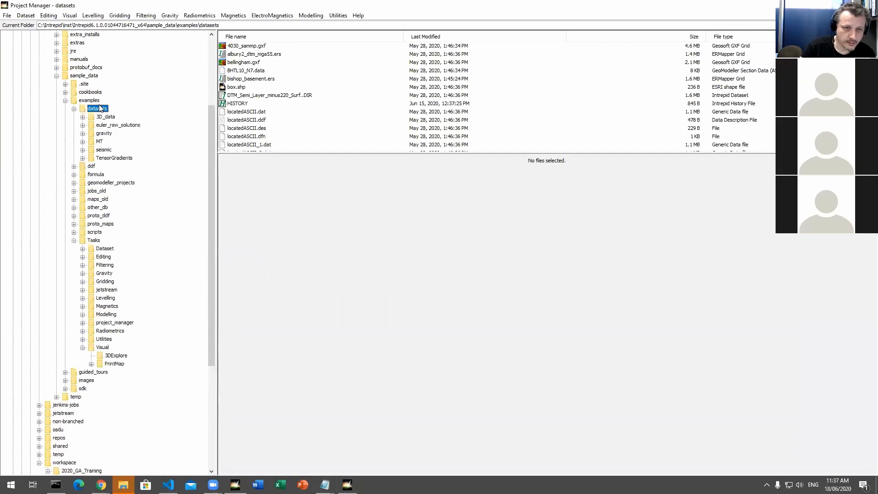
left_click(104, 119)
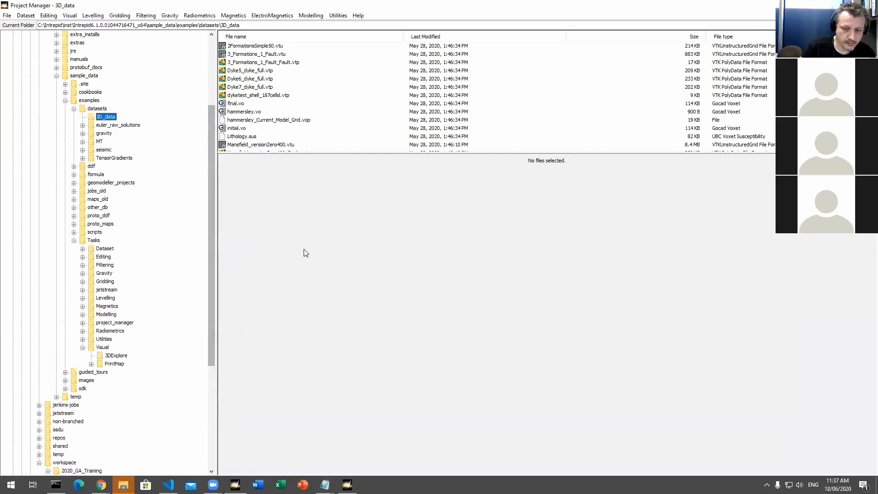
Step: Close the leftover Untitled Workspace 1 window and enlarge the file list of the 3D_data folder
left_click(348, 485)
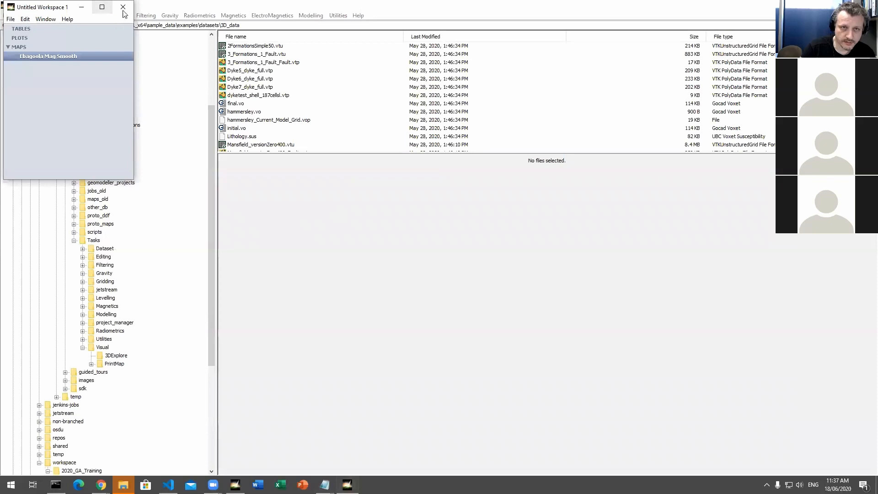
left_click(123, 9)
left_click_drag(298, 154, 304, 294)
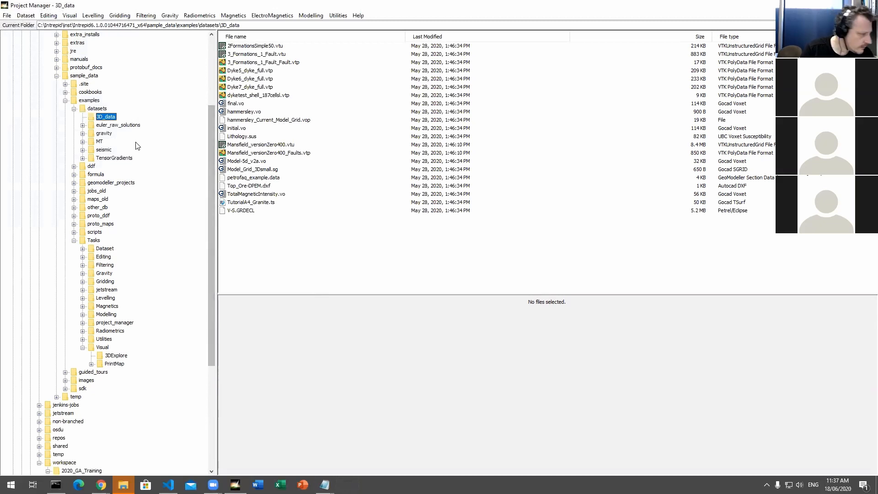
Step: Open admella_B097B_121.sgy from the seismic folder in 3D Explore as a seismic plot and widen the plot window
left_click(109, 150)
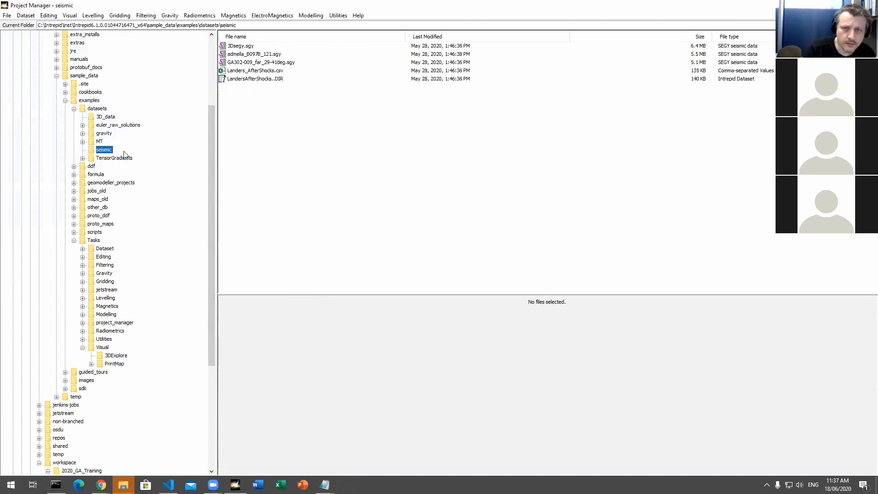
left_click(268, 47)
left_click(263, 55)
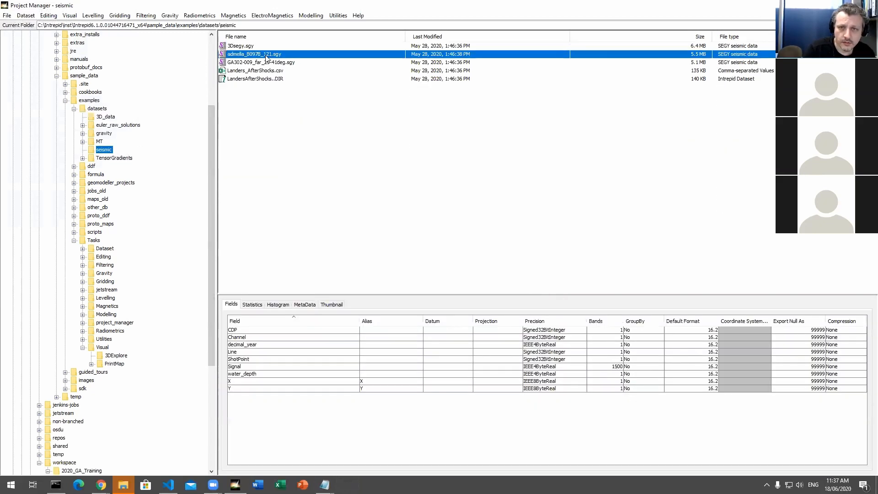
right_click(261, 56)
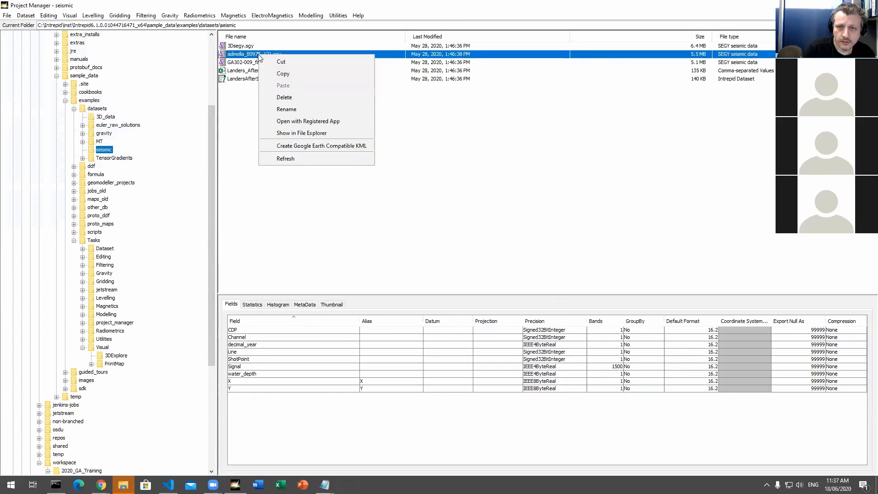
left_click(35, 18)
mouse_move(44, 28)
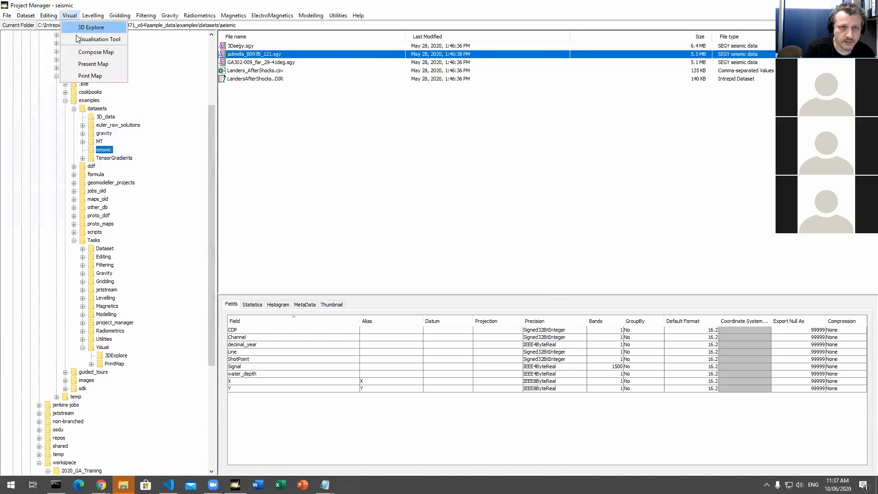
left_click(80, 35)
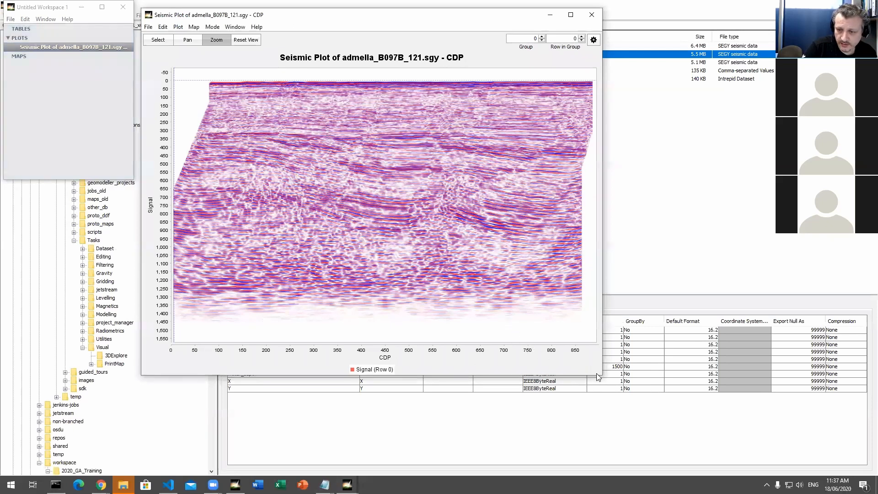
left_click_drag(599, 374, 733, 392)
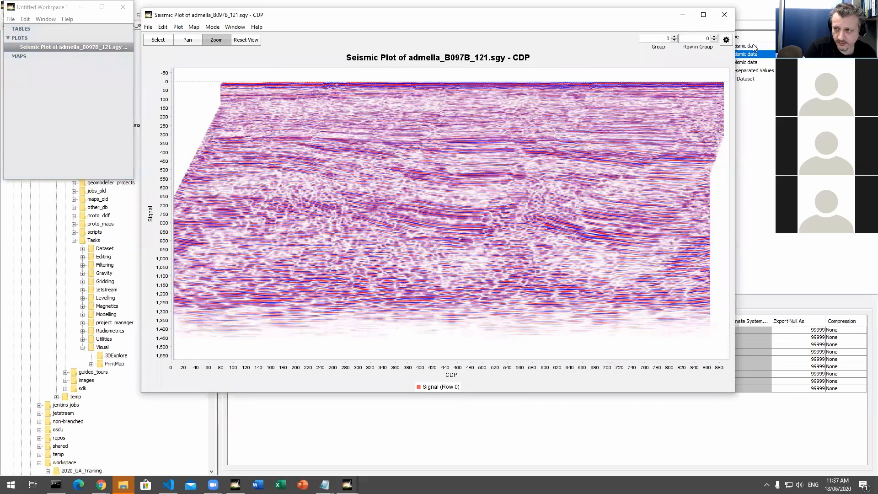
Step: Examine the settings and colour lookup table of the seismic plot's signal, and close the plot and its workspace
left_click(726, 40)
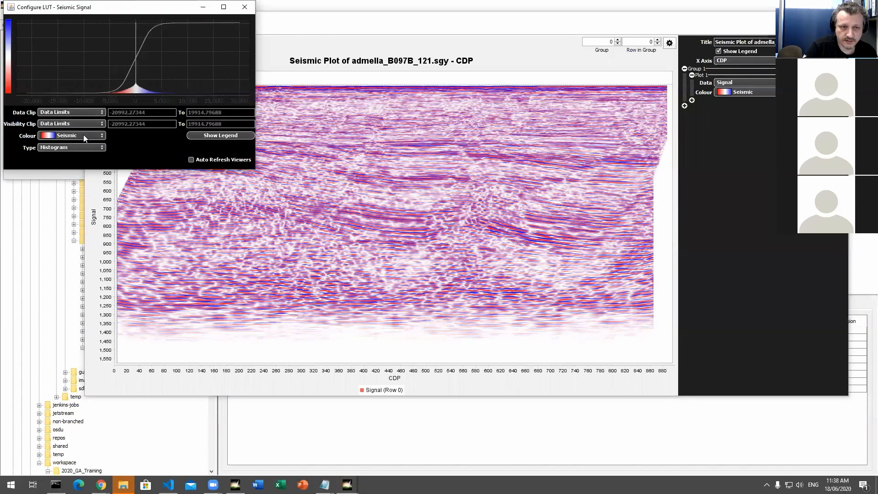
left_click(245, 7)
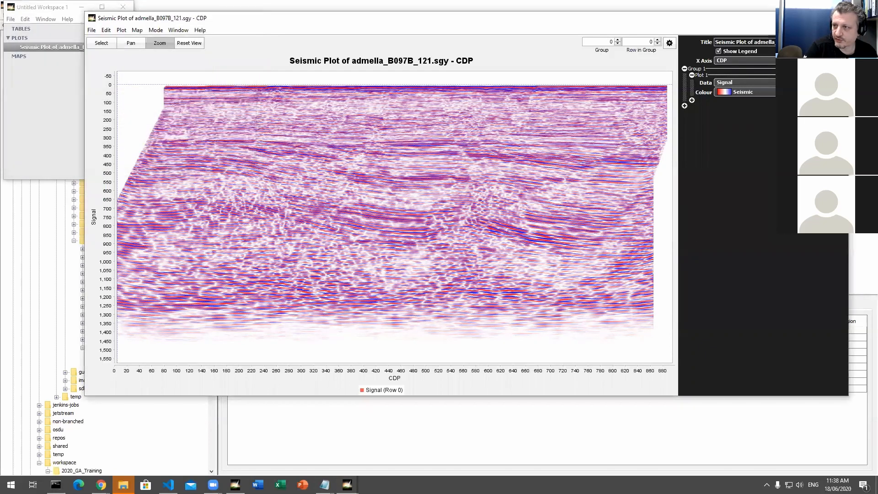
left_click(837, 18)
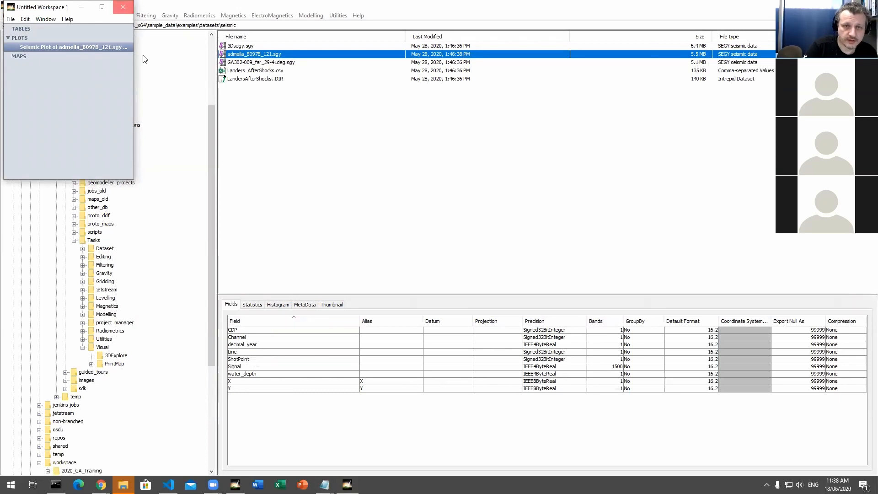
left_click(123, 6)
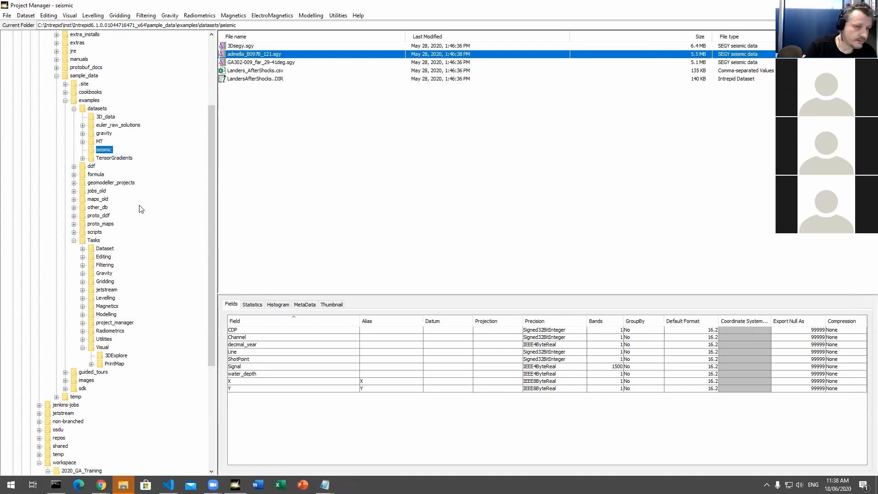
Step: Open TotalMagneticIntensity.vo from the 3D_data folder as a map in 3D Explore and enlarge the map window
left_click(105, 117)
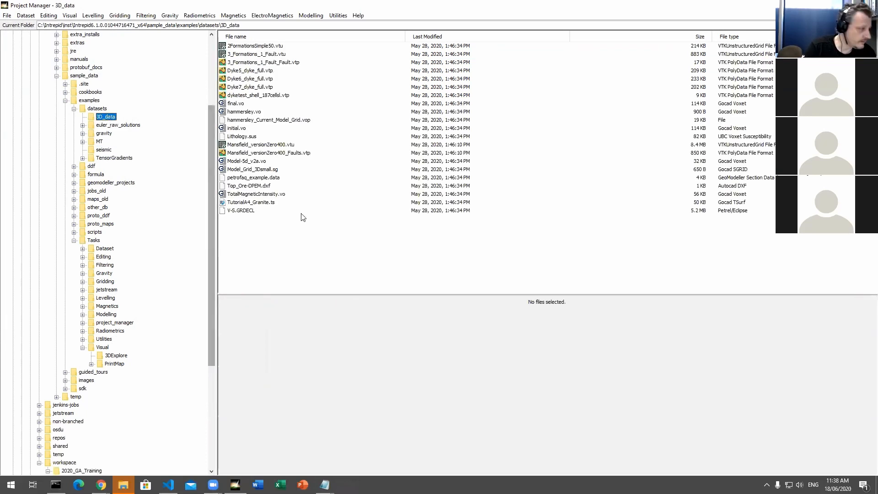
left_click(273, 187)
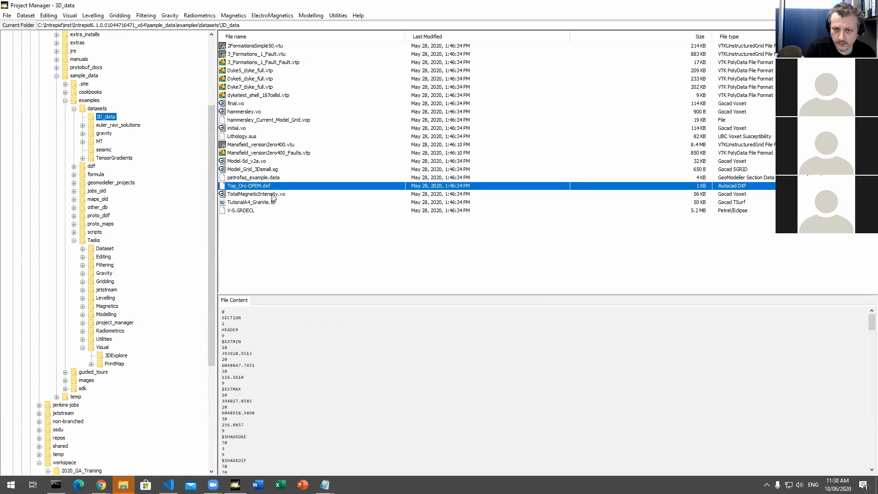
right_click(273, 196)
left_click(269, 195)
left_click(31, 17)
mouse_move(72, 17)
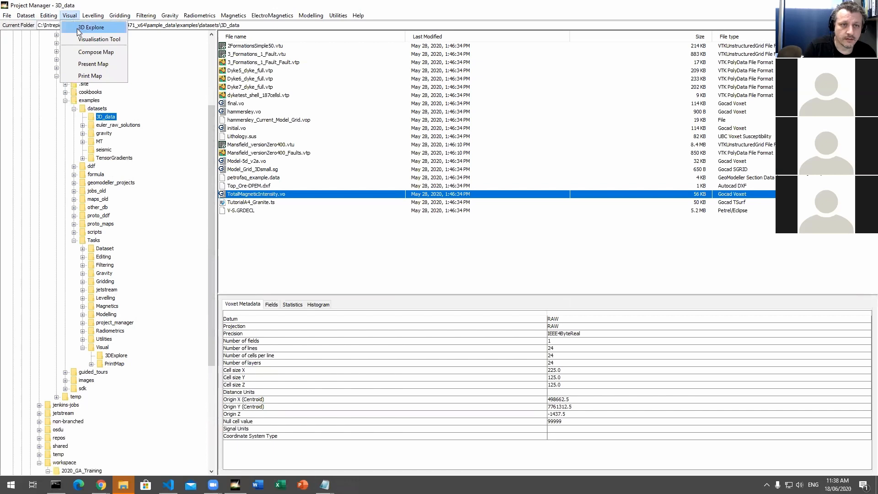
left_click(91, 27)
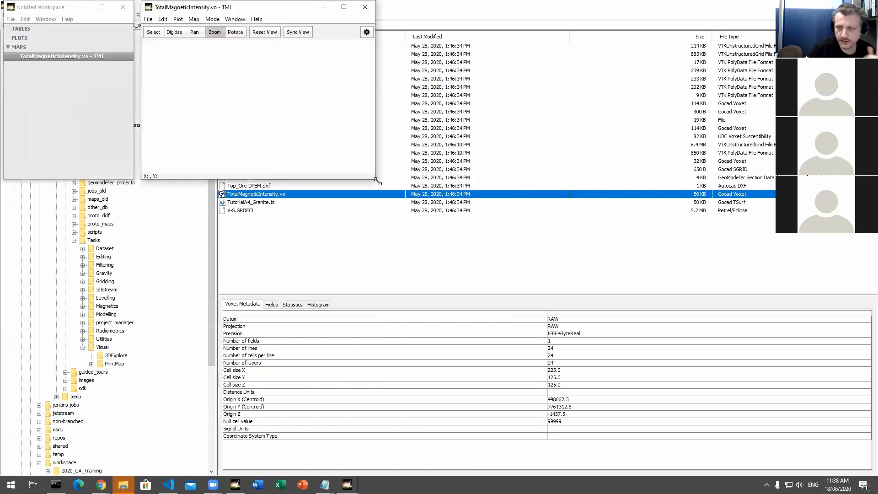
left_click_drag(376, 180, 465, 338)
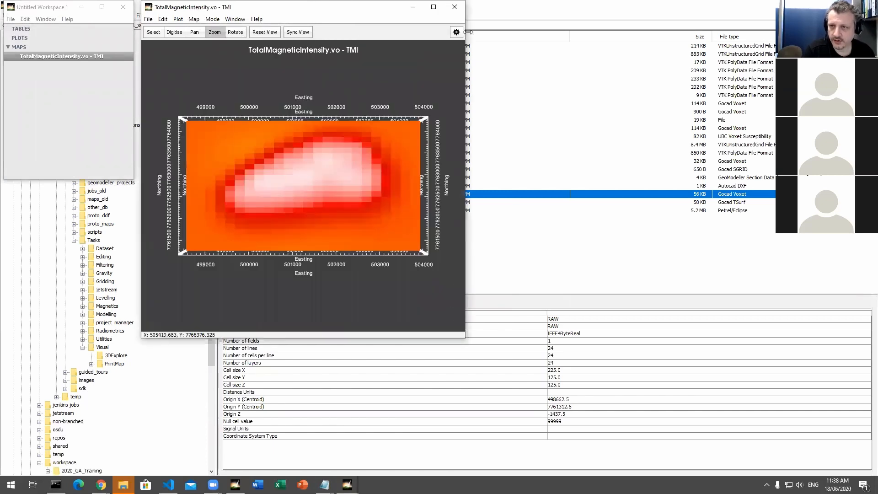
Step: Rotate the TMI voxet into an oblique 3D view and set its Crop X Max to 12
left_click(456, 32)
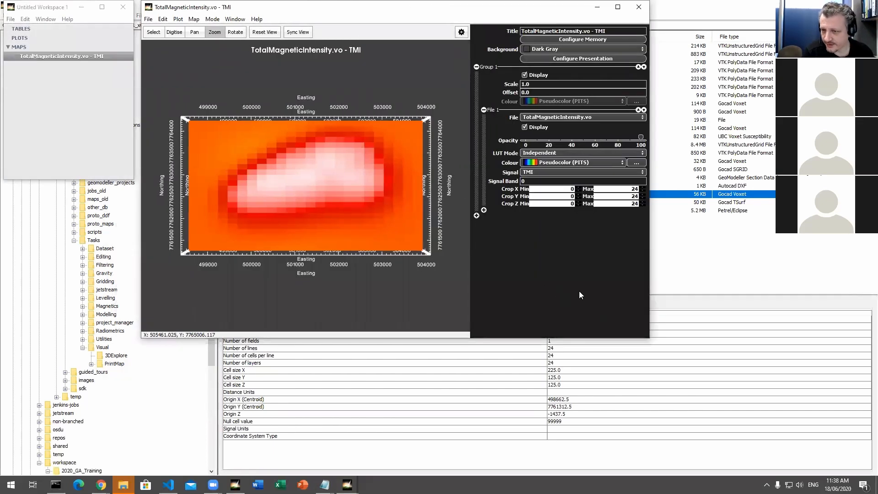
left_click(235, 32)
left_click_drag(294, 279, 310, 262)
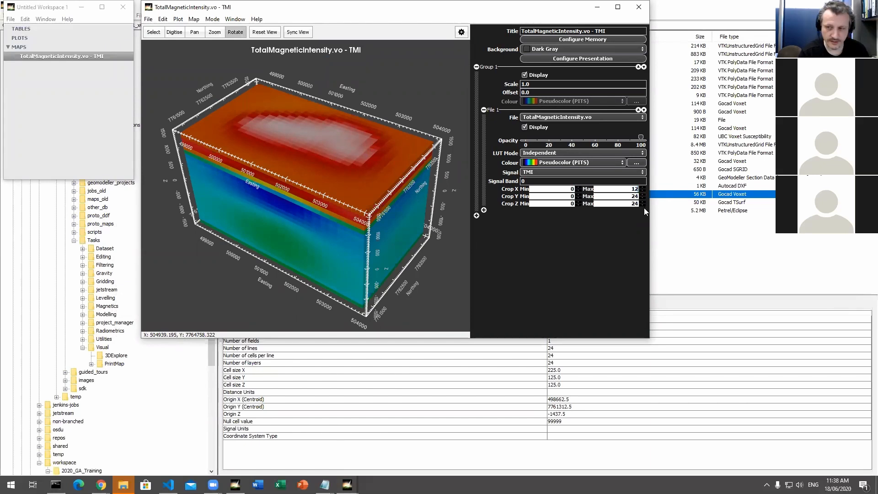
key("Return")
left_click_drag(374, 235, 326, 197)
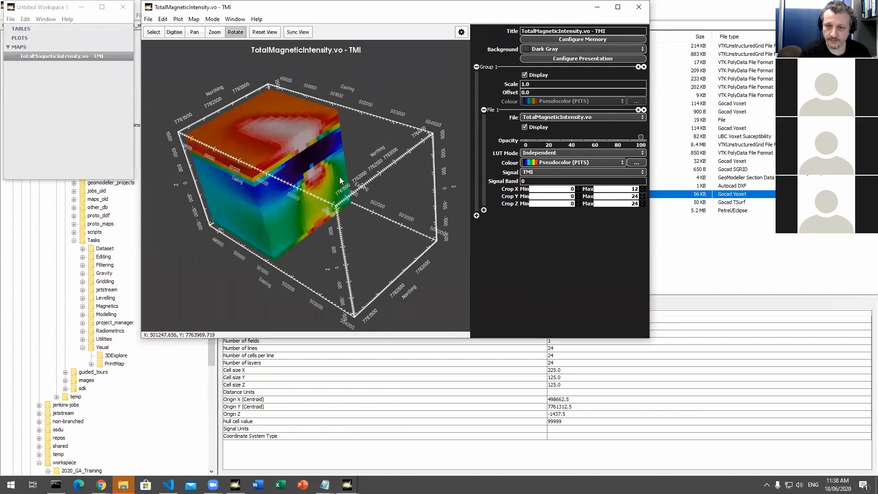
Step: Set the voxet's Crop Y Max to 12 and rotate the cropped block to inspect its cut faces
double_click(639, 189)
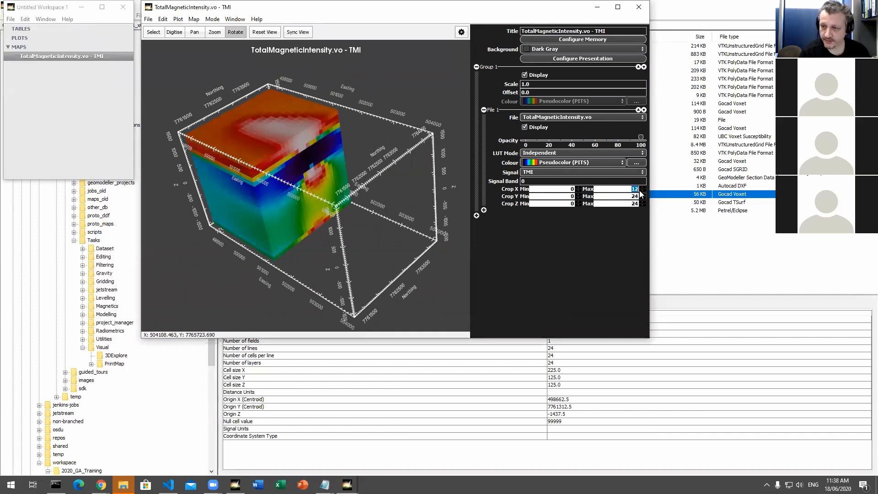
double_click(636, 196)
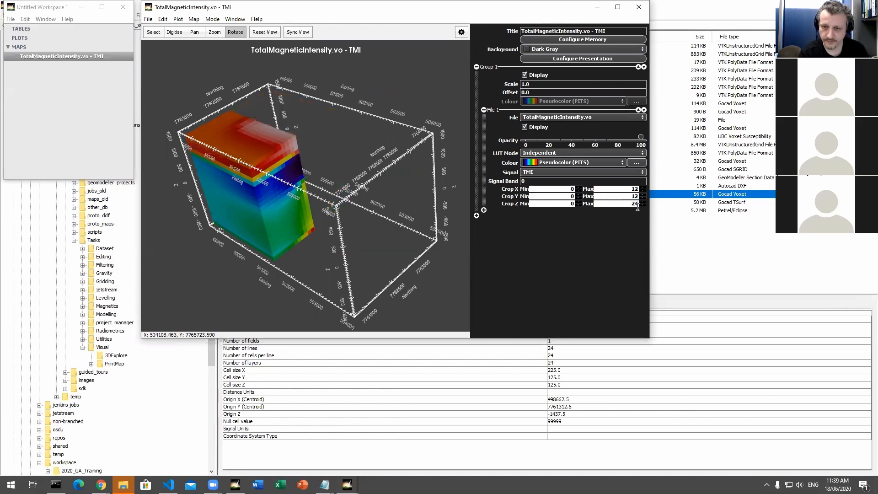
left_click_drag(441, 211, 361, 172)
left_click_drag(395, 228, 339, 140)
left_click_drag(355, 221, 461, 189)
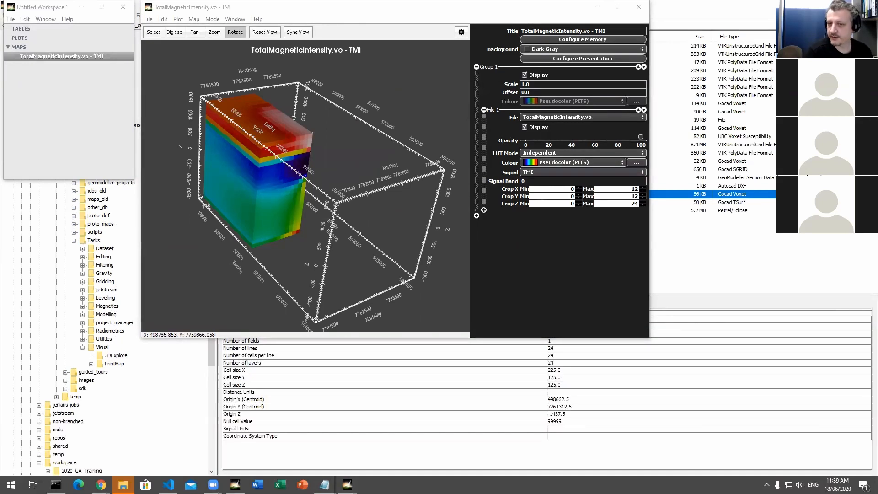
left_click_drag(310, 240, 282, 237)
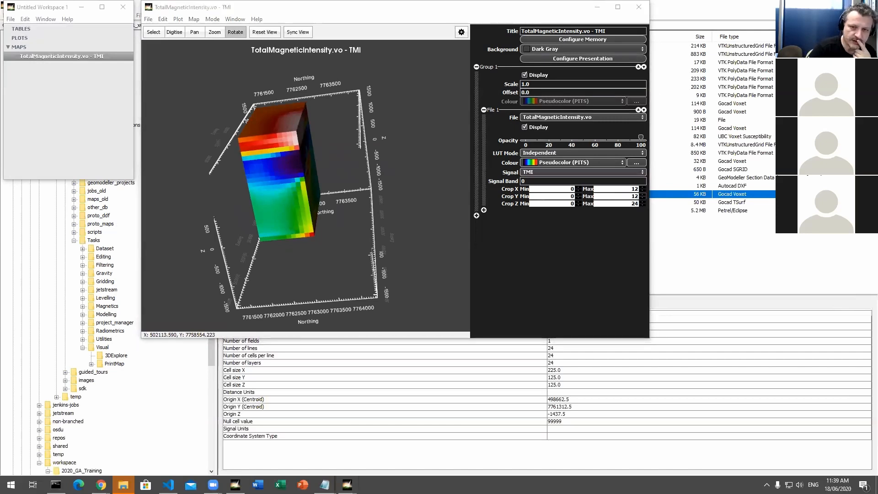
left_click_drag(223, 247, 228, 249)
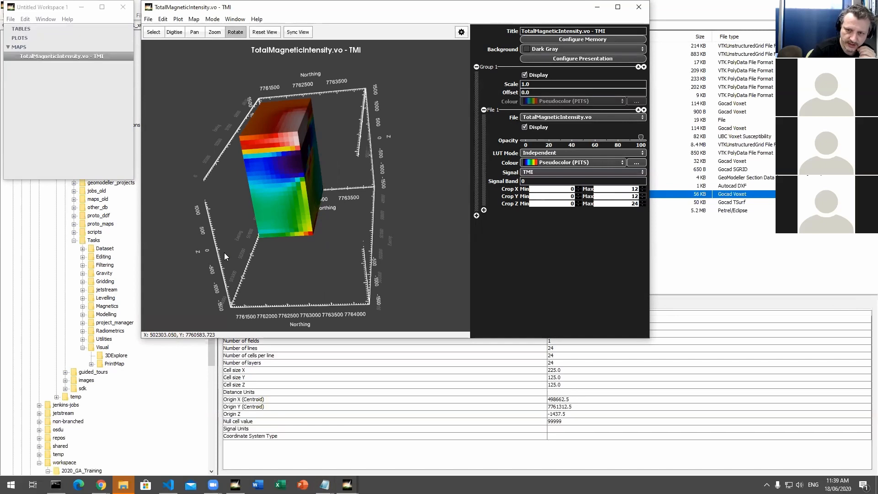
Step: View the table of TotalMagneticIntensity.vo from the workspace and return to the voxet map
left_click(87, 119)
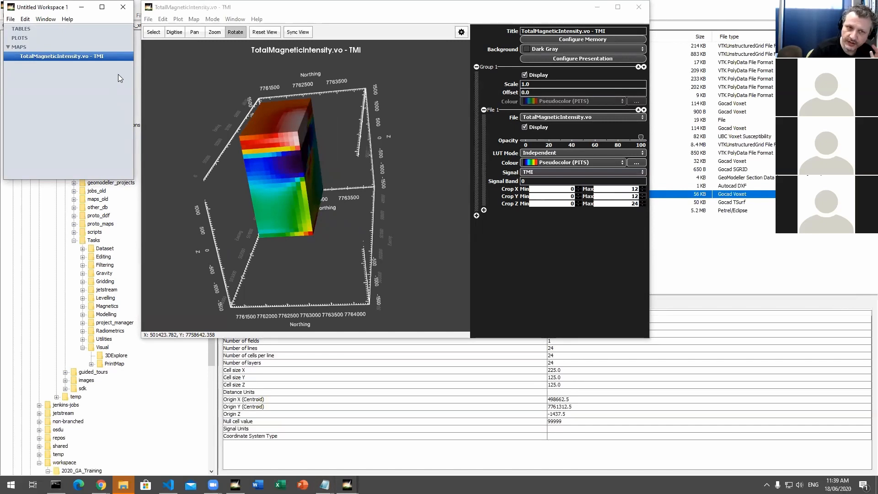
right_click(66, 55)
mouse_move(137, 75)
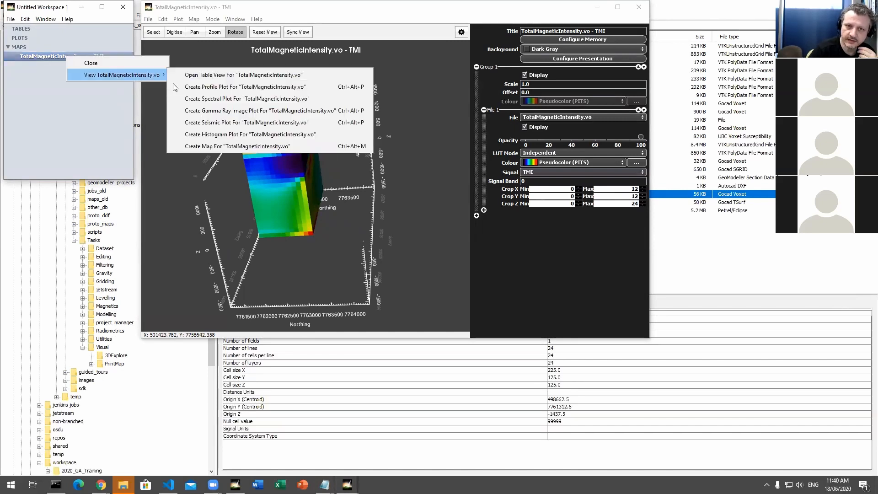
left_click(218, 76)
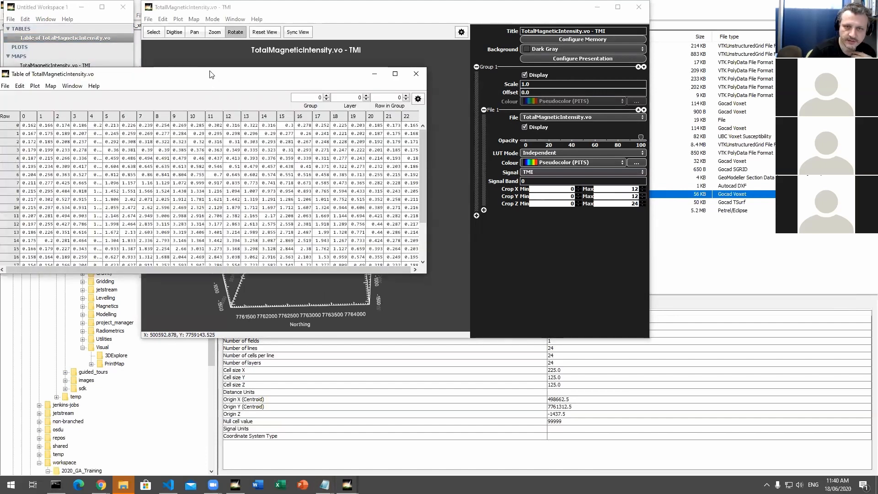
left_click_drag(214, 66, 278, 72)
left_click(482, 75)
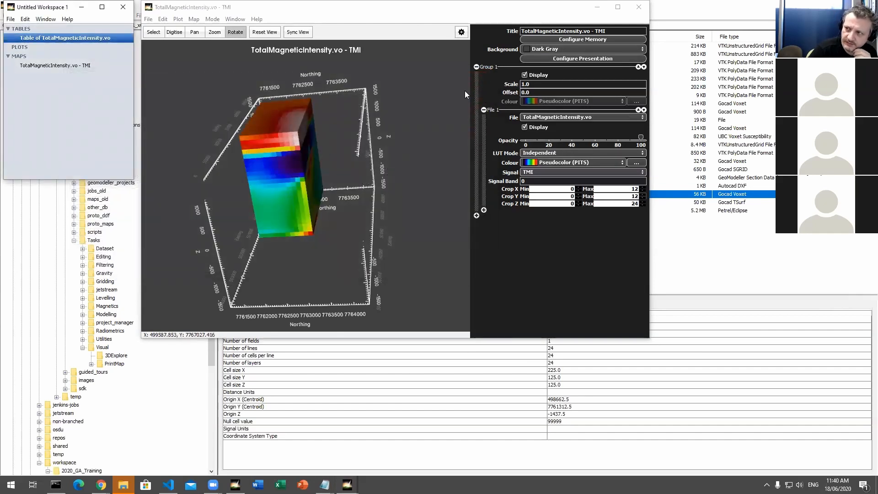
Step: Rotate the cropped voxet once more, and close its map window and the workspace
left_click_drag(382, 213, 373, 232)
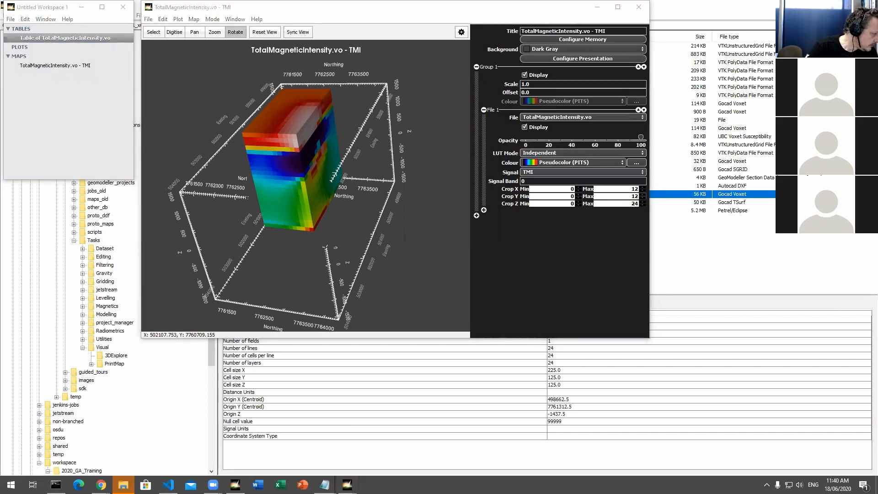
left_click(638, 7)
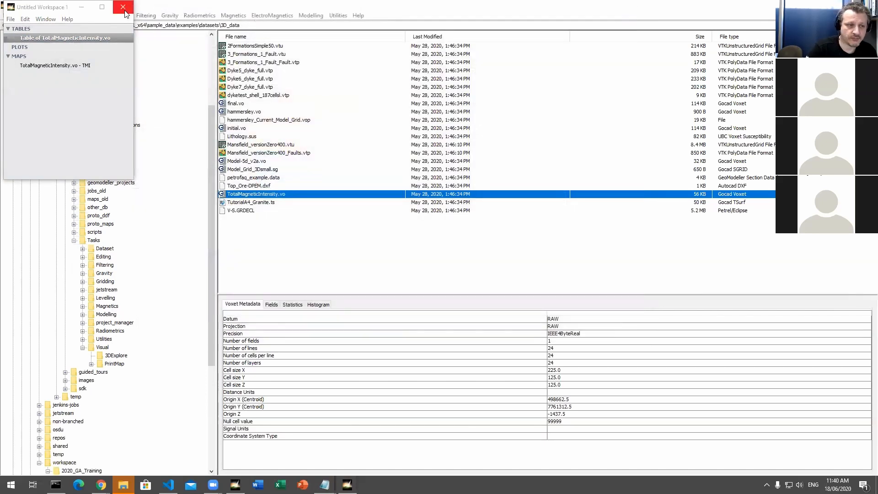
left_click(123, 7)
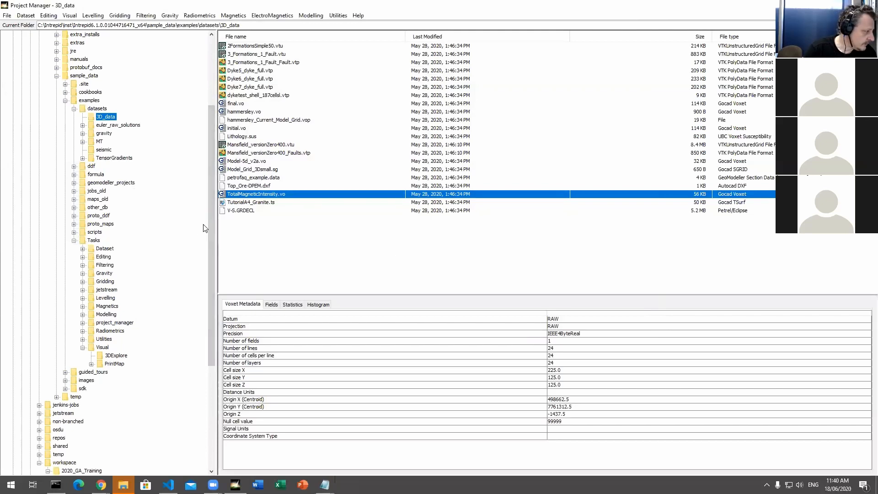
Step: Collapse the expanded datasets and examples folders in the folder tree and open the installation's bin folder
left_click(74, 109)
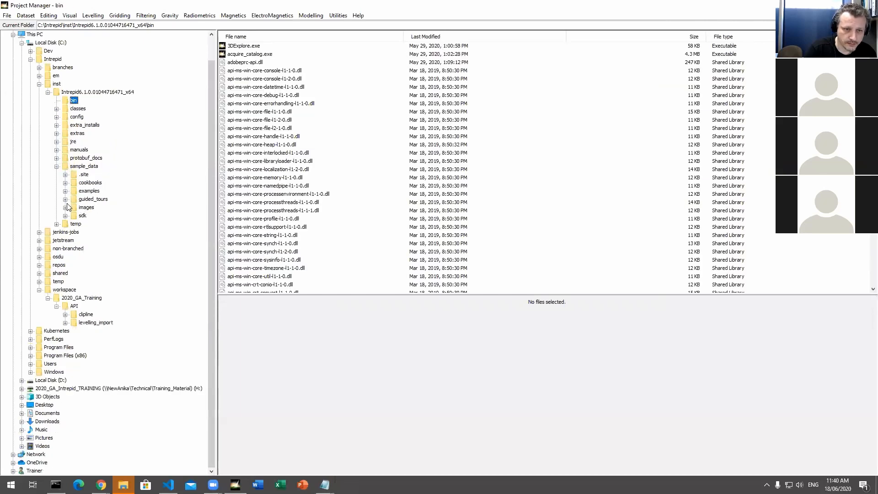
Step: In sample_data/guided_tours/Gridmerge/Raw, select the grids Area1_Mag.ers, Area2_Mag.ers, TccEast_Mag.ers and TccWest_Mag.ers
left_click(65, 199)
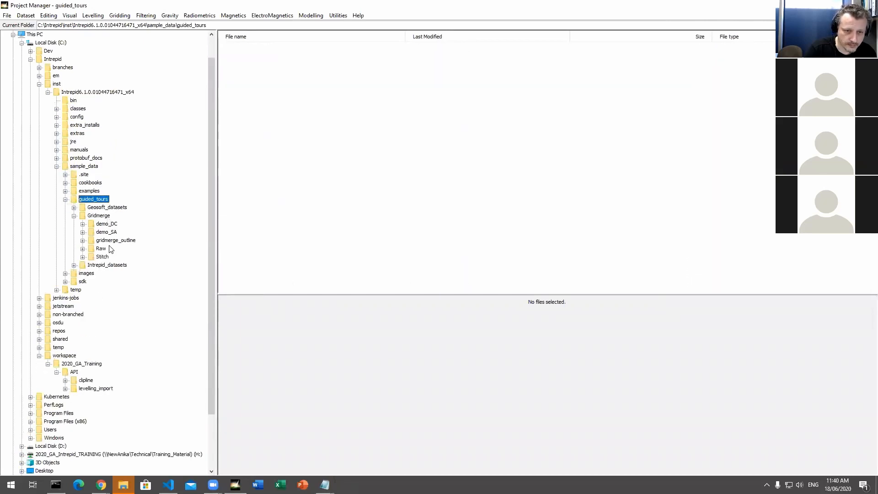
left_click(101, 249)
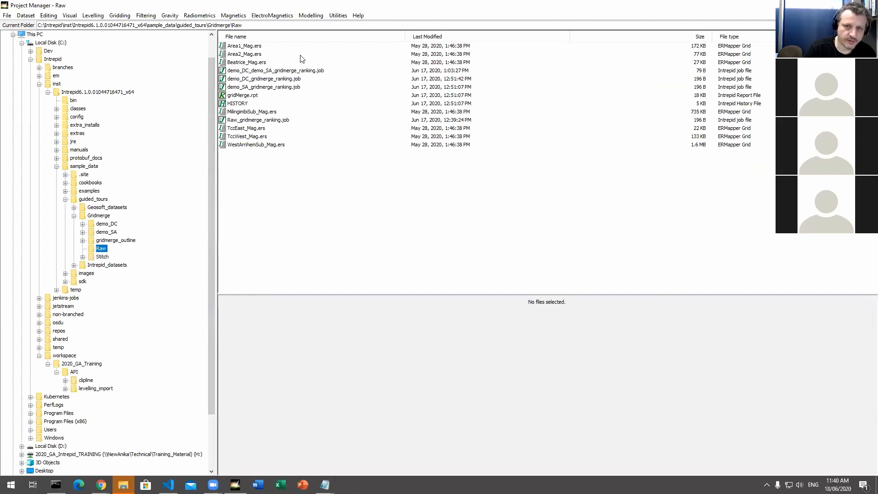
left_click(246, 48)
left_click(249, 55, "shift")
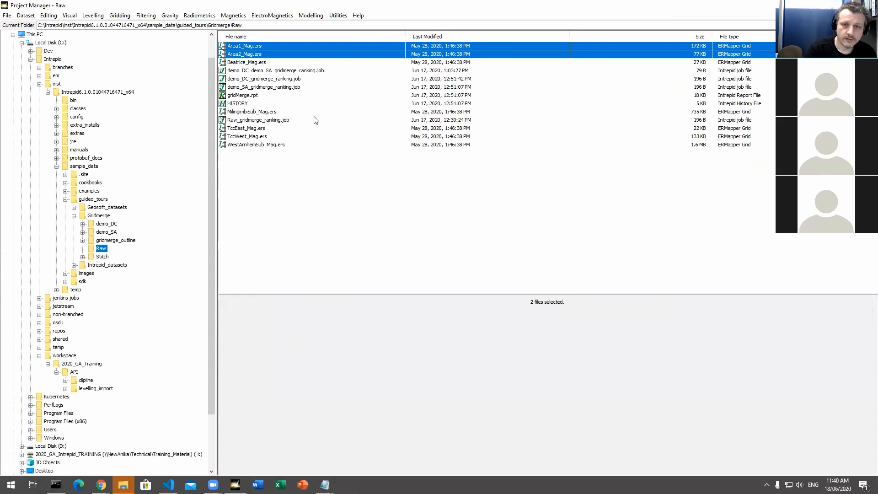
left_click(256, 131, "shift")
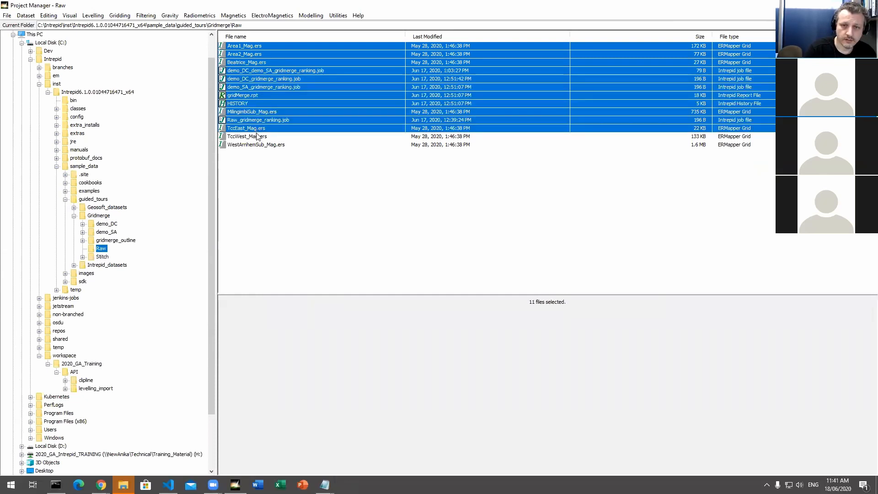
left_click(257, 136)
left_click(251, 47)
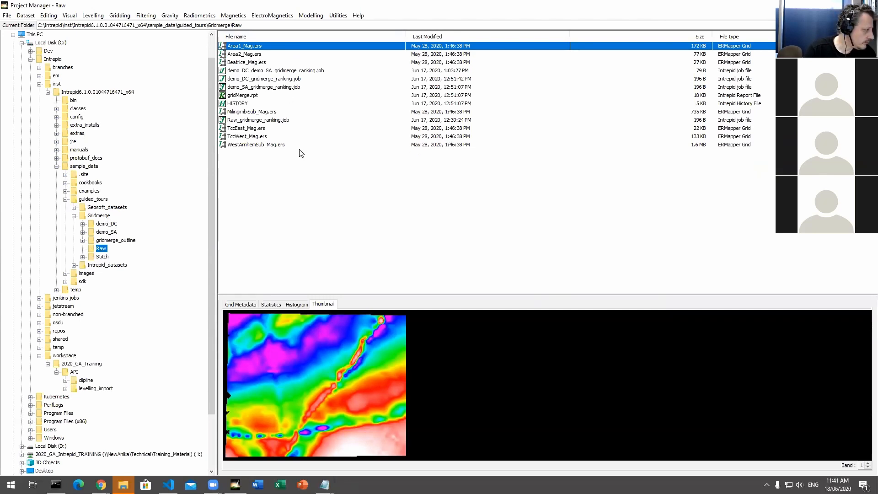
left_click(258, 54, "ctrl")
left_click(262, 129, "ctrl")
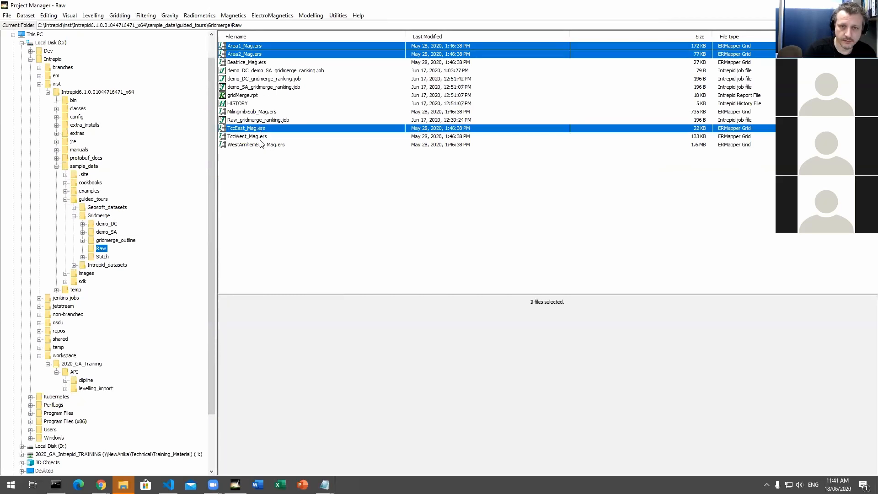
left_click(263, 136, "ctrl")
Step: Open the four selected grids together in one new 3D Explore map view and enlarge the map window
left_click(26, 16)
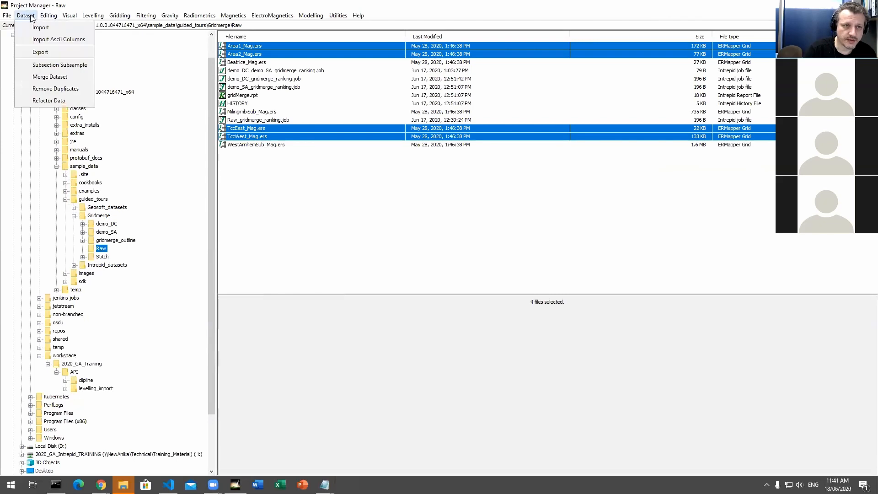
left_click(59, 30)
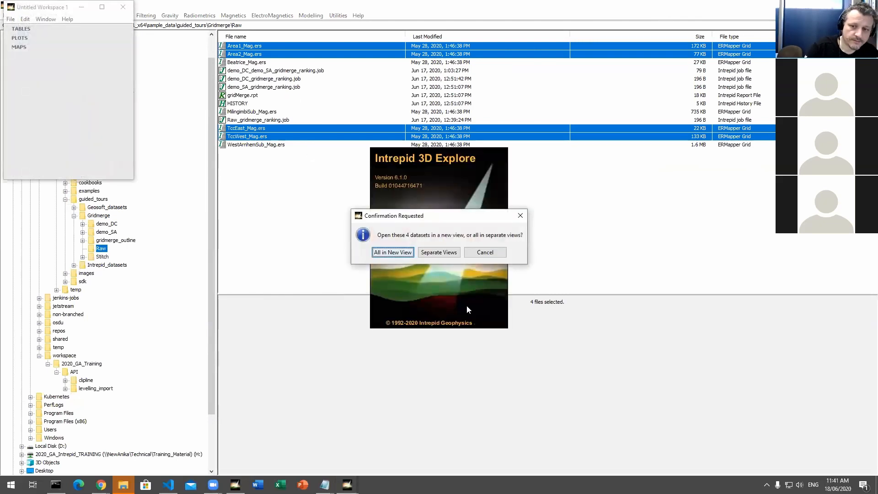
left_click(396, 256)
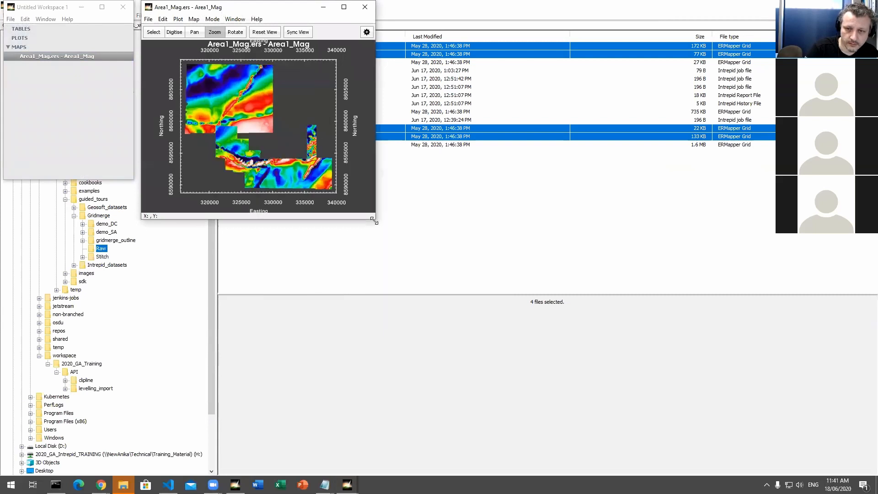
left_click_drag(374, 220, 607, 380)
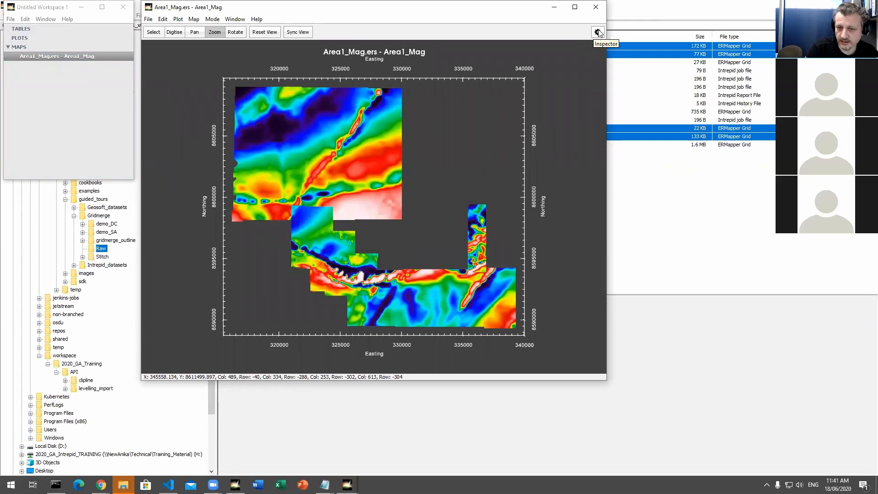
Step: Show the map's Inspector and examine the independent colour lookup table of Area1_Mag and the settings of the other grids
left_click(598, 32)
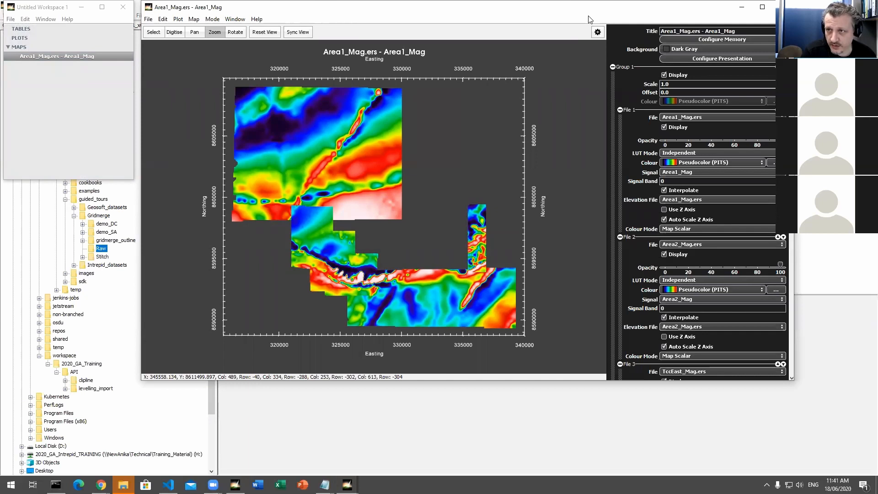
left_click_drag(588, 17, 507, 47)
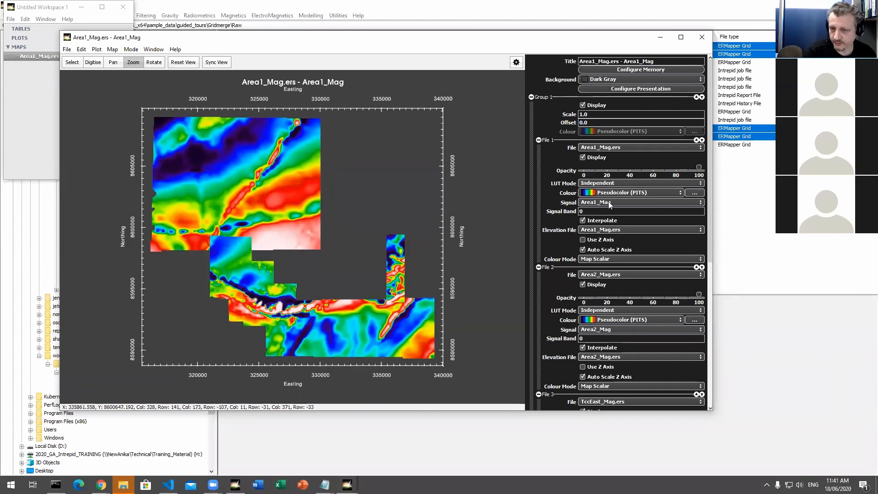
left_click(694, 193)
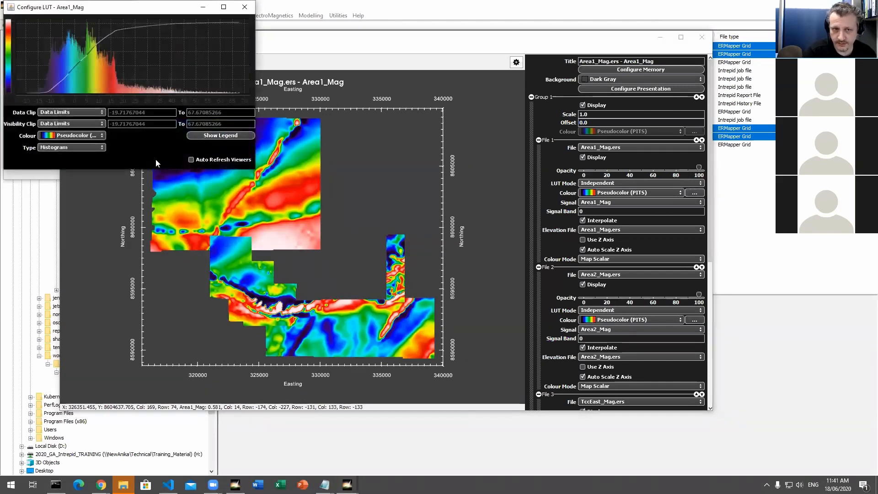
left_click(245, 6)
scroll(651, 300, "down", 3)
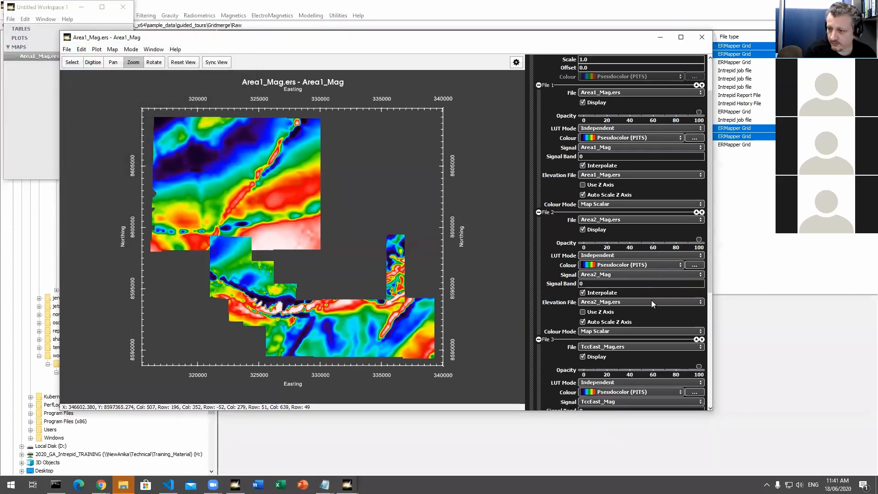
scroll(652, 301, "up", 3)
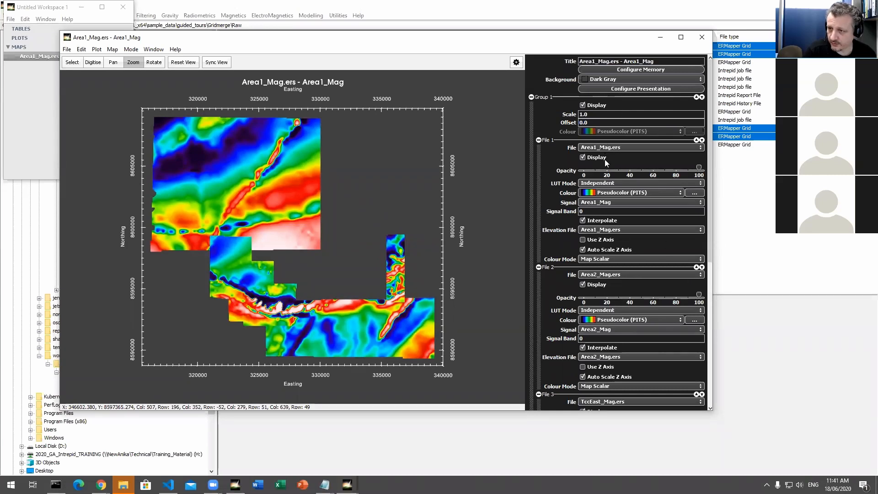
Step: Set the LUT Mode to Shared for all four grids: Area1_Mag, Area2_Mag, TccEast_Mag and TccWest_Mag
left_click(624, 183)
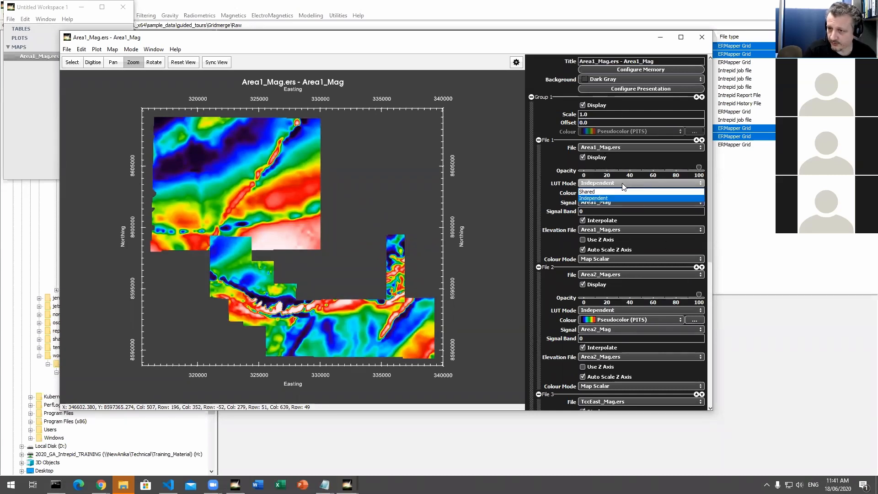
left_click(621, 191)
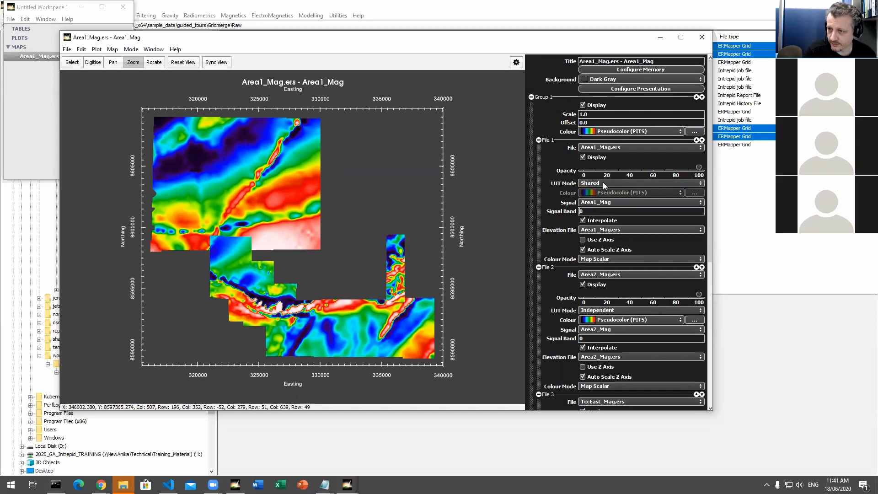
left_click(607, 310)
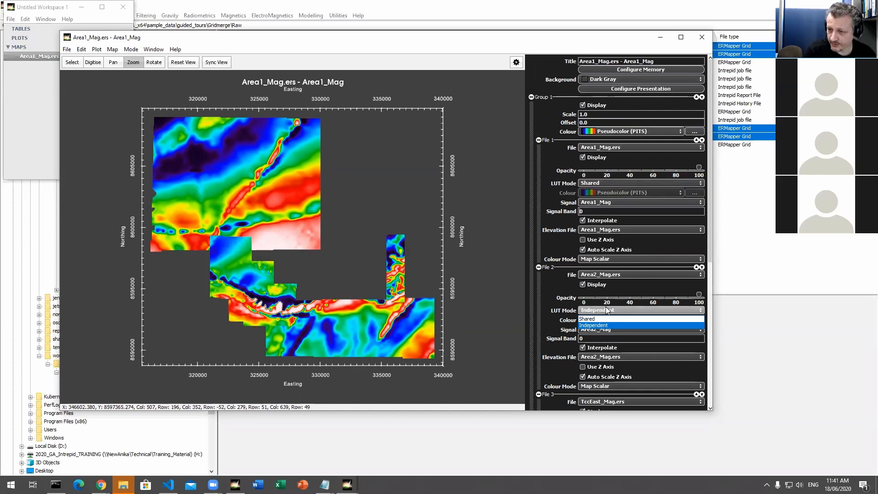
left_click(608, 319)
scroll(613, 388, "down", 3)
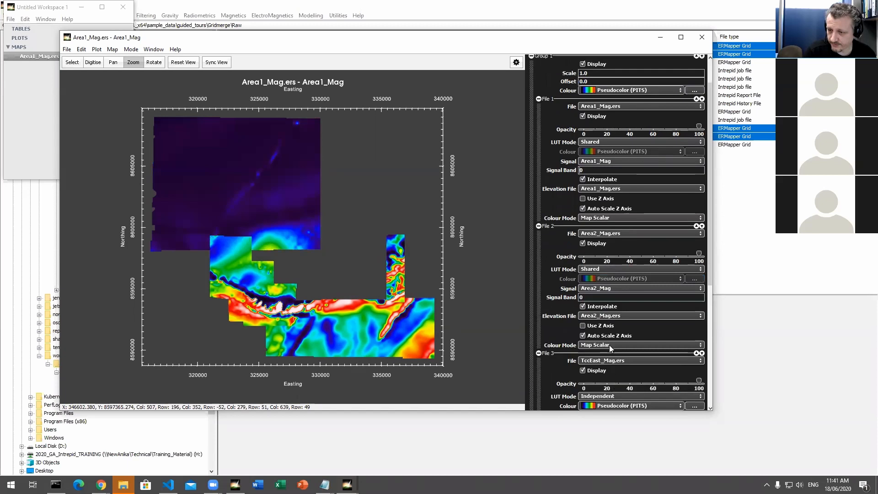
scroll(608, 306, "down", 8)
left_click(608, 287)
left_click(607, 295)
scroll(604, 322, "down", 7)
left_click(608, 317)
left_click(608, 326)
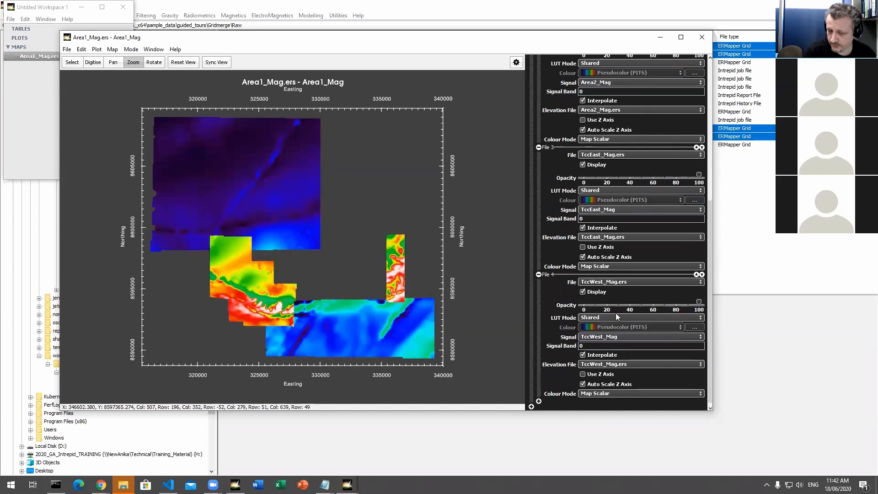
Step: Examine the histogram of Group 1's shared colour lookup table and close its configuration window
scroll(617, 316, "up", 14)
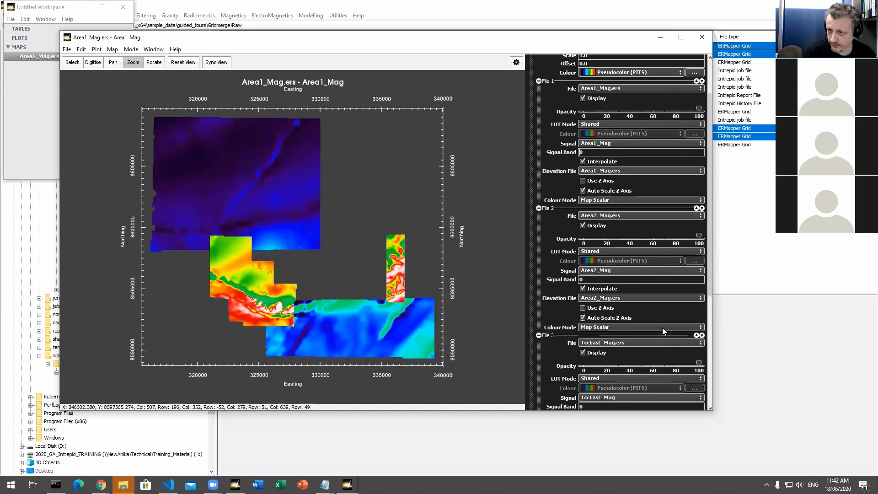
scroll(662, 327, "up", 4)
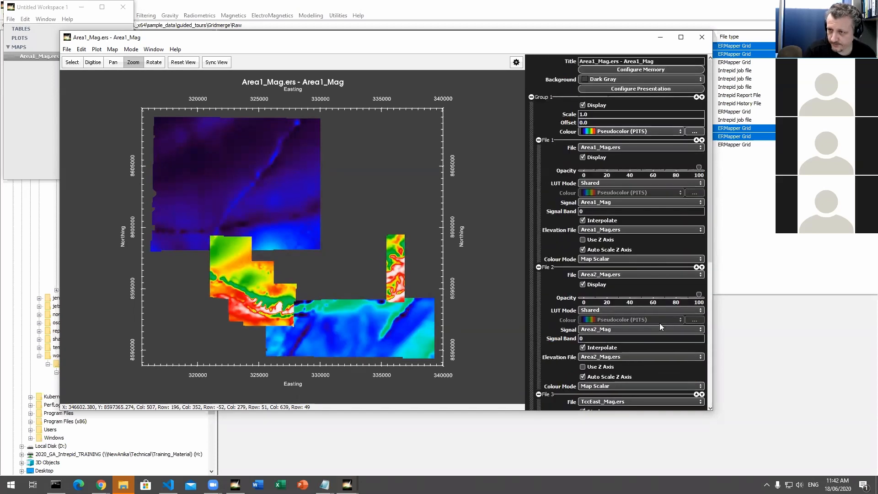
left_click(693, 131)
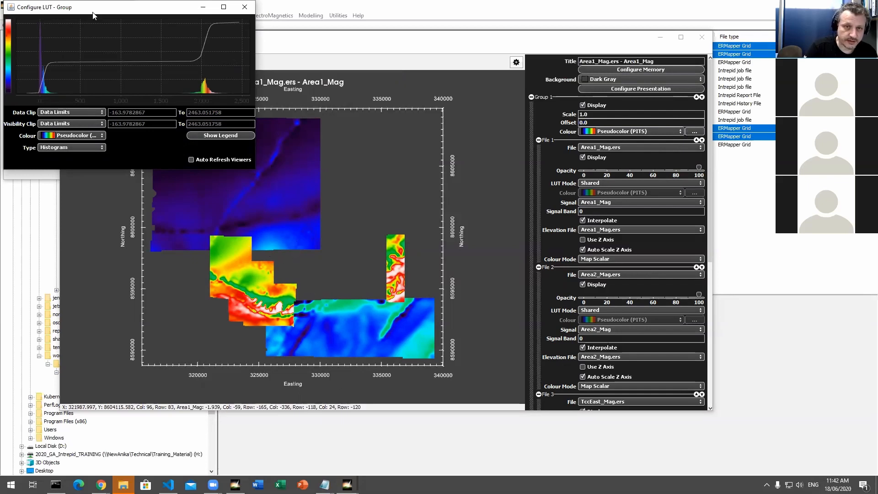
left_click_drag(167, 7, 182, 16)
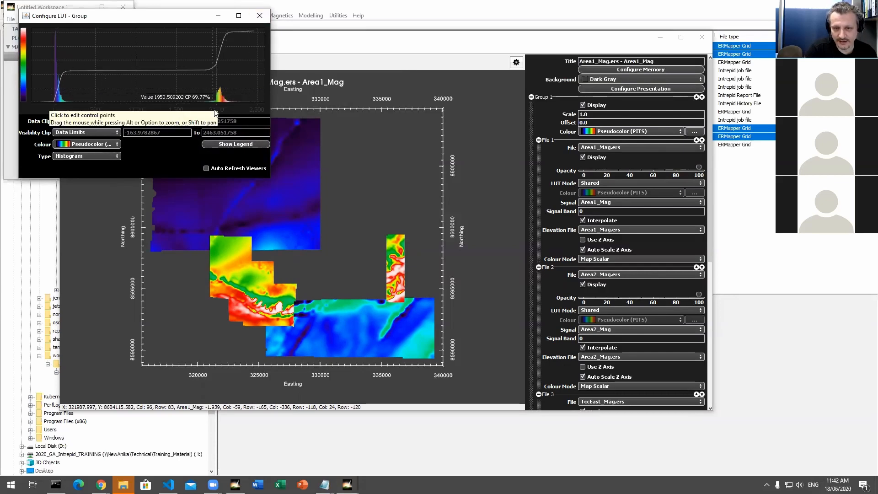
left_click(260, 16)
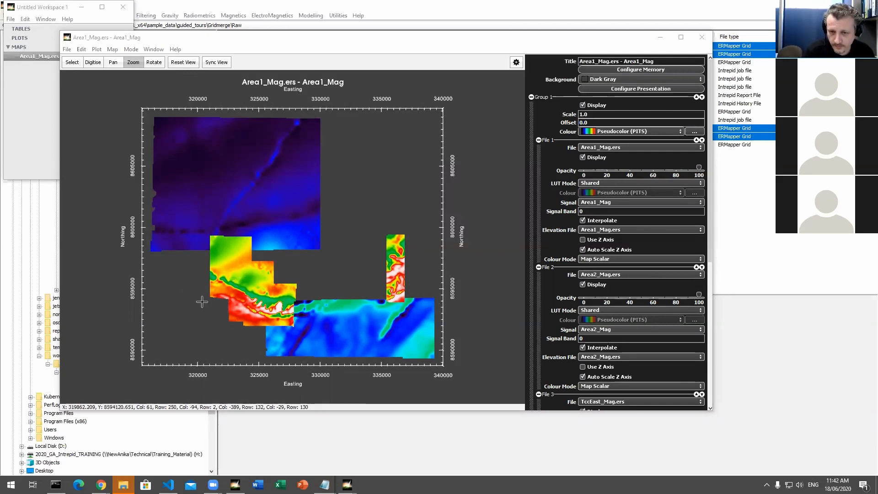
Step: Remove every grid except Area2_Mag.ers from Group 1 and set its Colour Mode to Sun Angle Drape
left_click(540, 141)
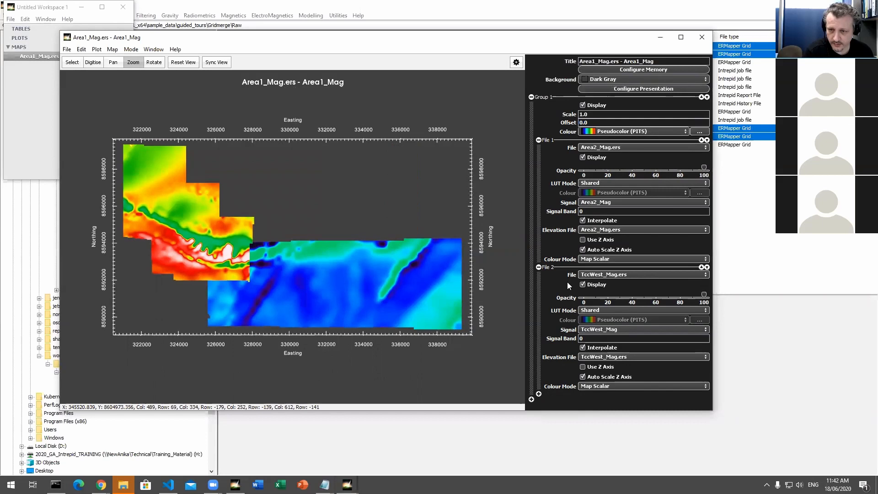
left_click(539, 267)
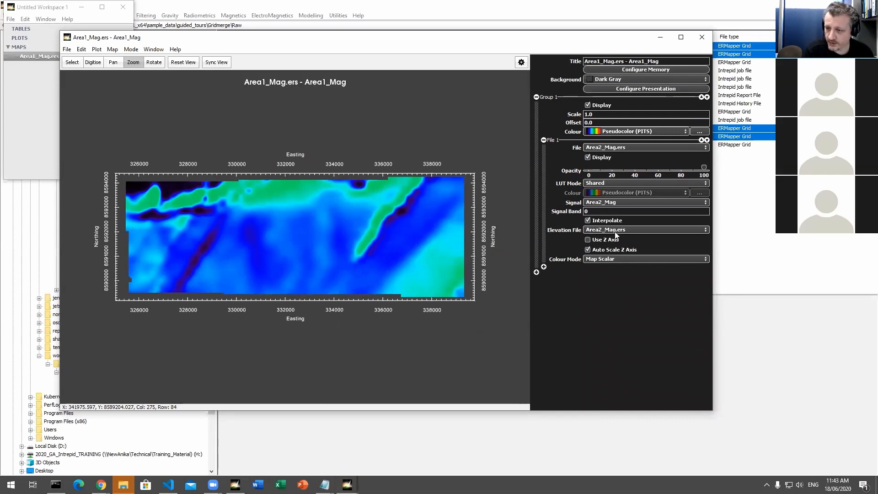
left_click(607, 260)
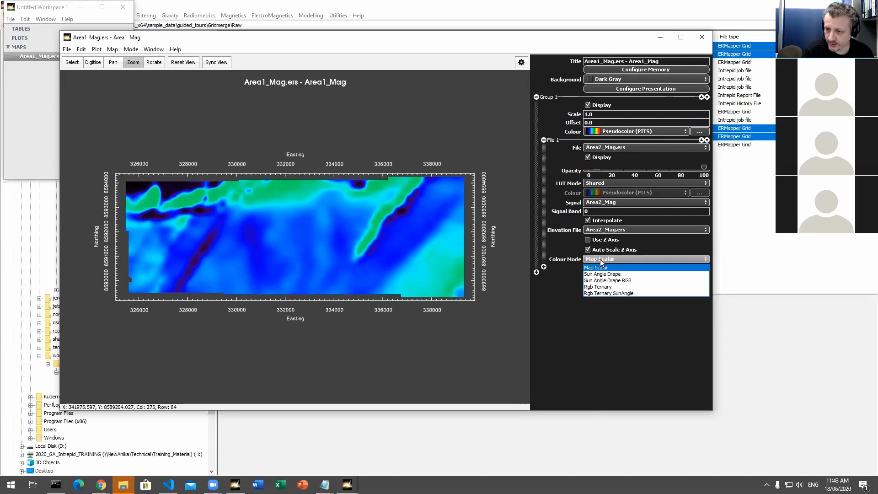
left_click(628, 275)
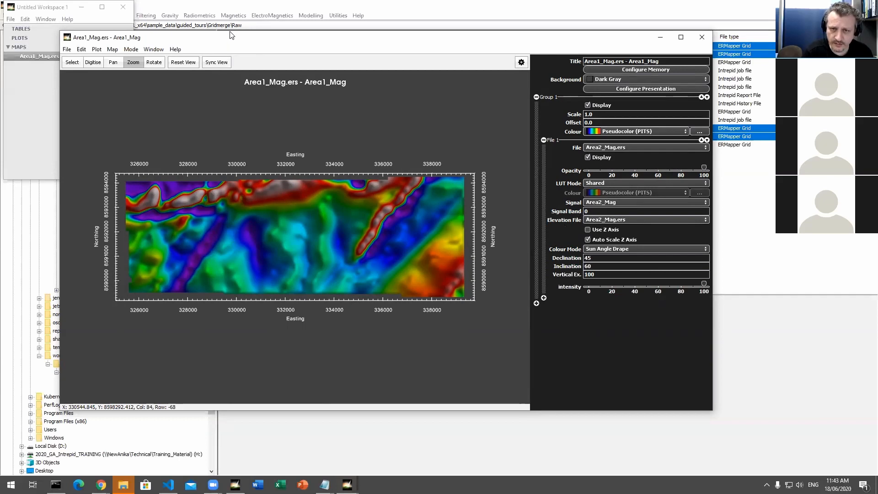
left_click_drag(232, 35, 228, 20)
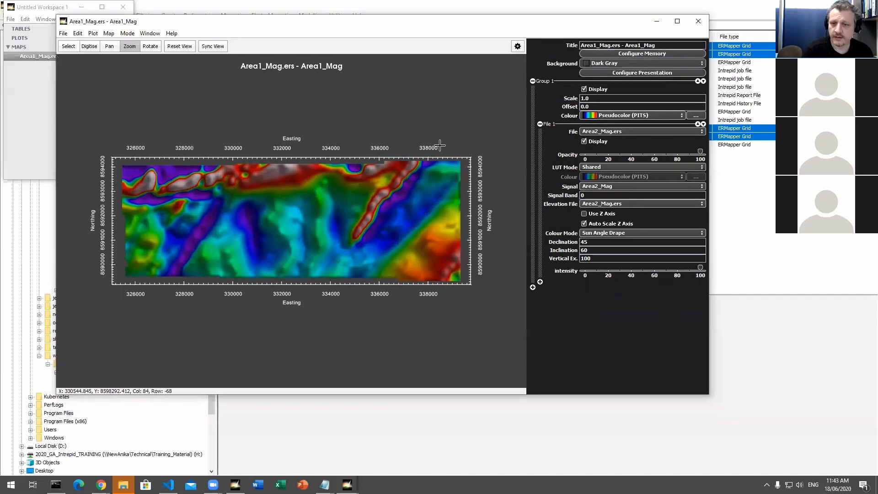
left_click(604, 234)
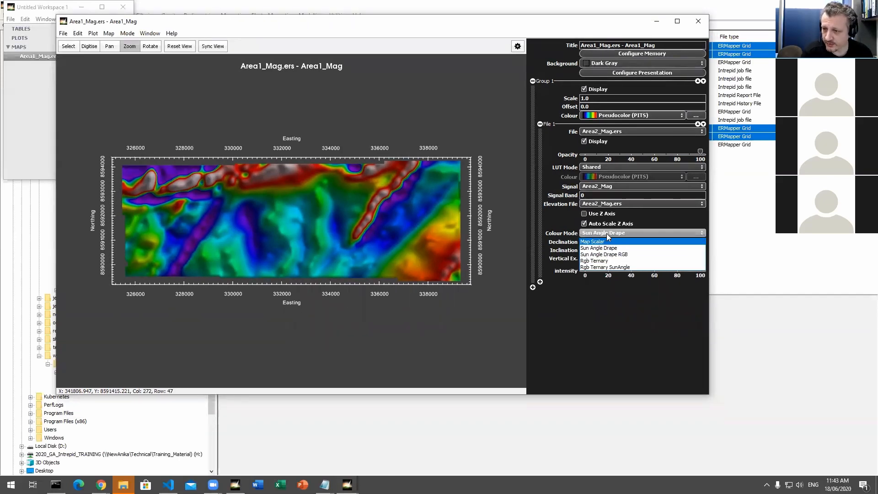
left_click(603, 233)
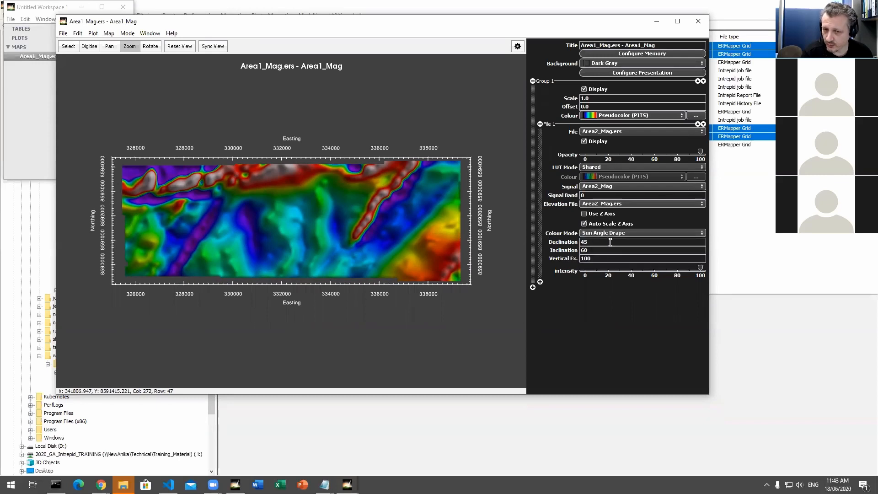
left_click(606, 230)
left_click(607, 231)
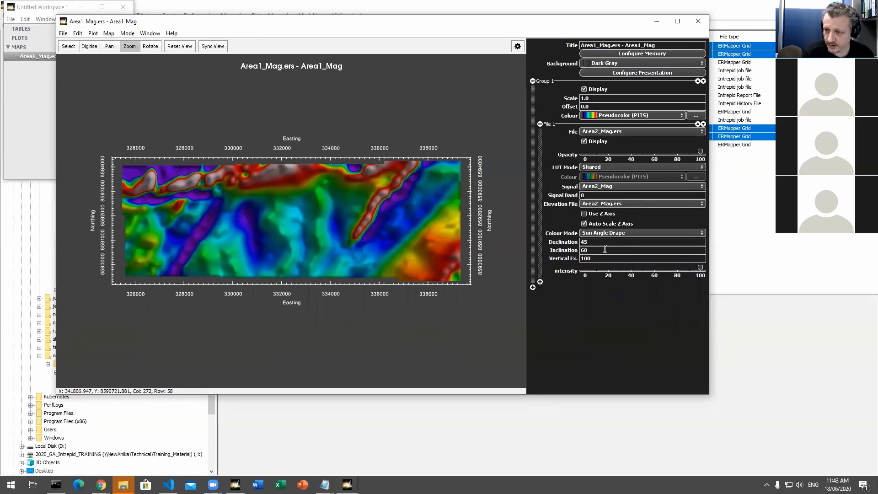
Step: Set the sun-angle Inclination of Area2_Mag.ers to 70 and close the map and its workspace
left_click_drag(584, 243, 596, 243)
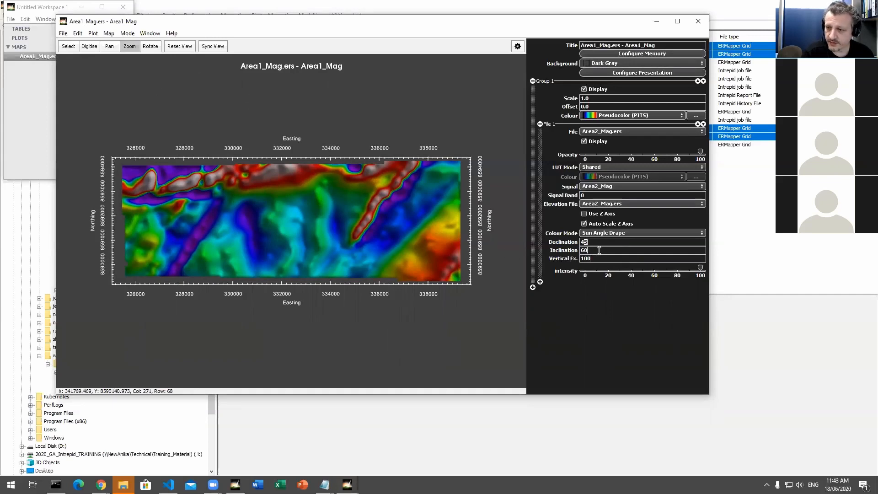
left_click_drag(596, 251, 579, 250)
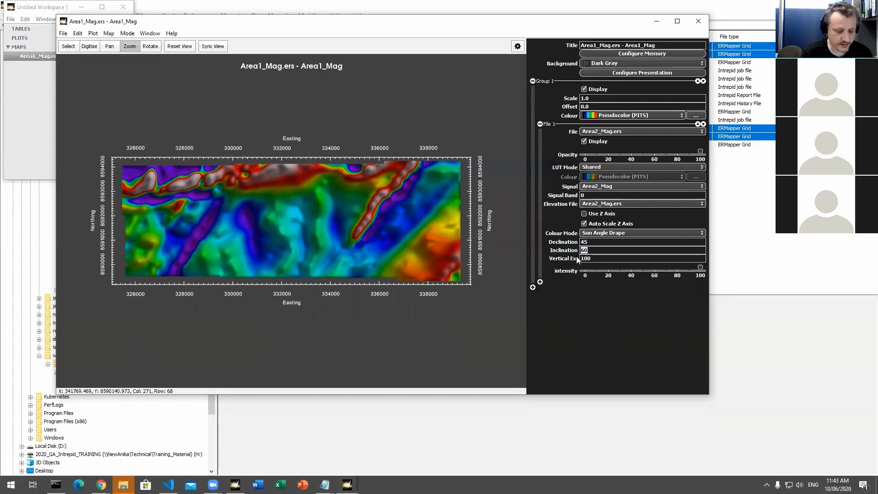
type("7")
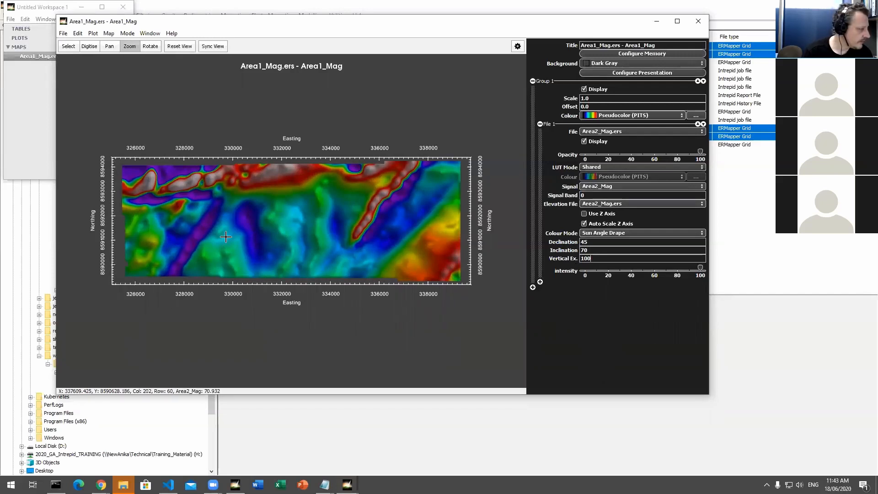
left_click(692, 21)
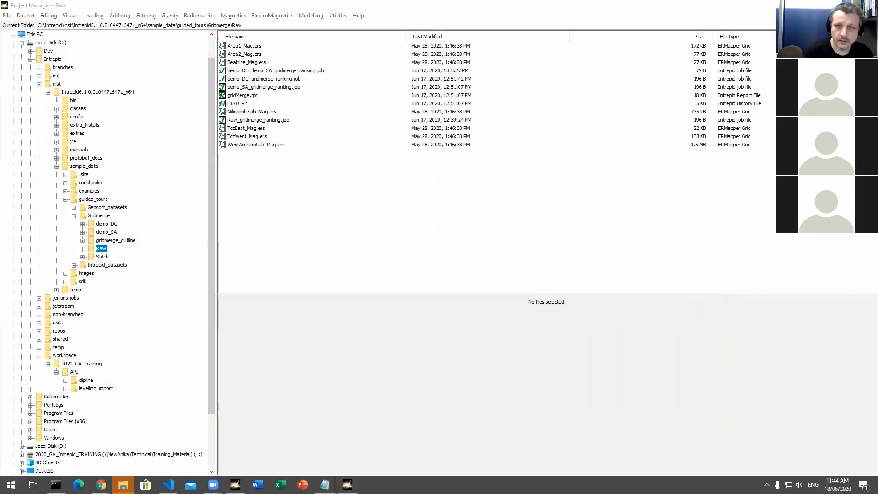
Step: Open the 3DExplore example folder under sample_data/examples/Tasks/Visual
left_click(58, 166)
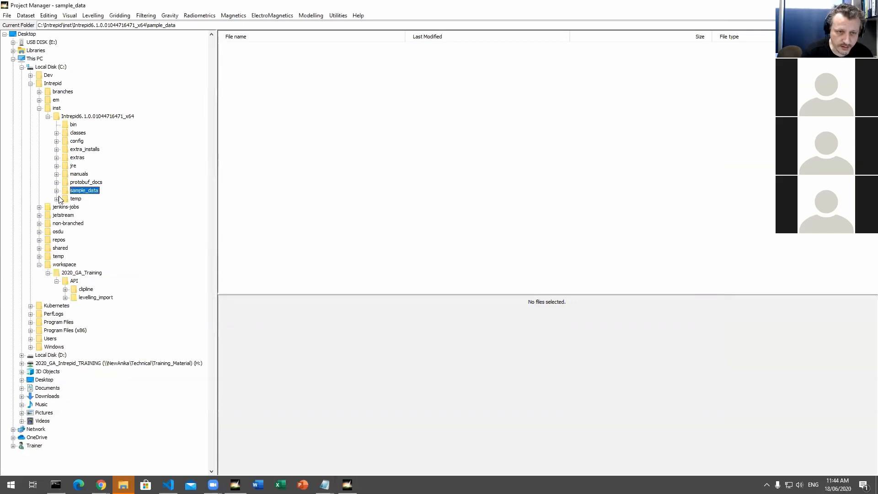
left_click(57, 190)
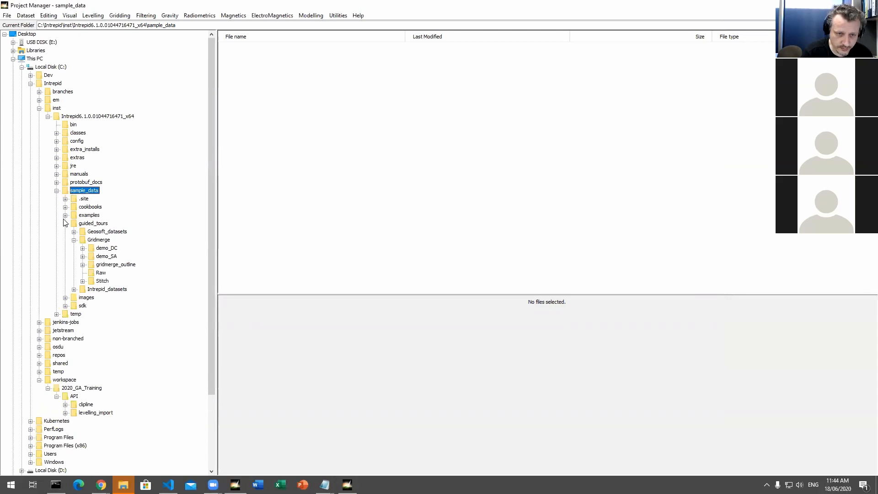
left_click(65, 215)
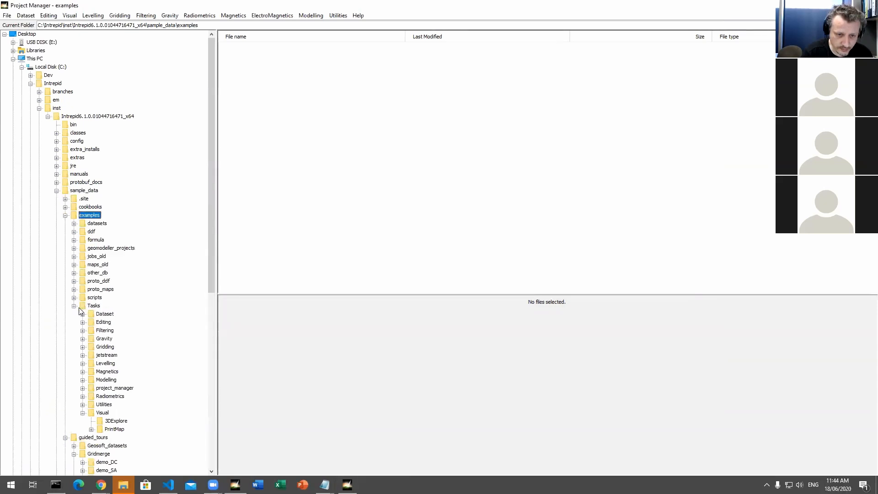
left_click(117, 421)
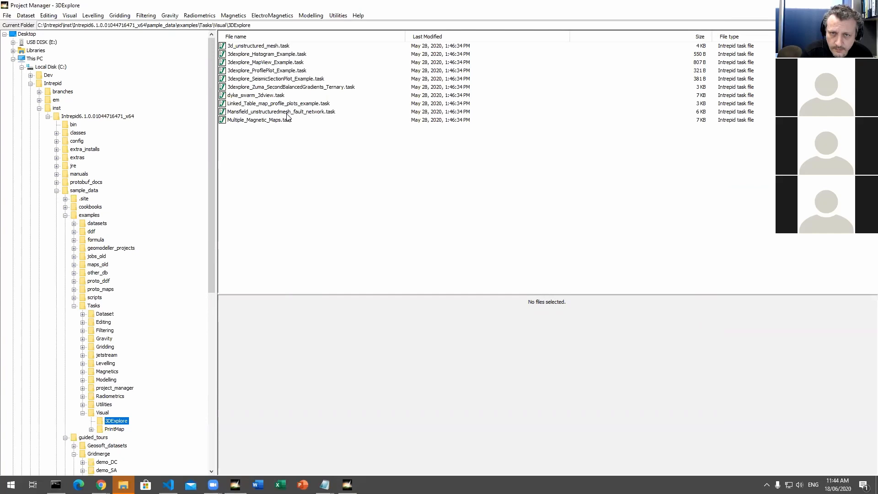
Step: Run the task file 3dexplore_Zuma_SecondBalancedGradients_Ternary.task
left_click(311, 89)
right_click(313, 89)
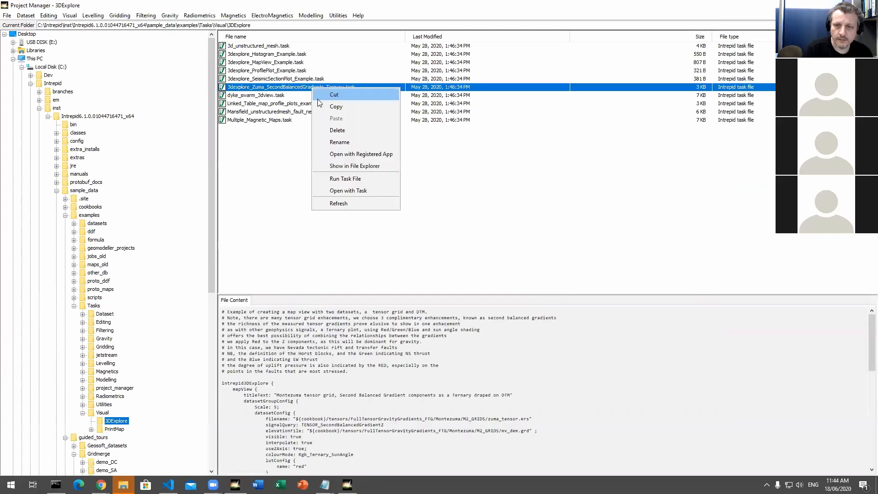
left_click(352, 178)
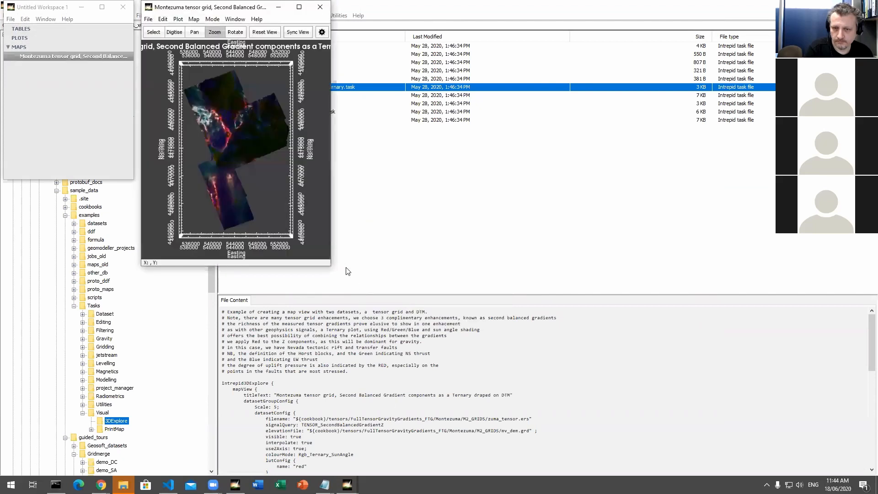
Step: Maximize the Montezuma tensor grid map with its Inspector shown and examine the red, green and blue components of the ternary
left_click_drag(330, 268, 667, 441)
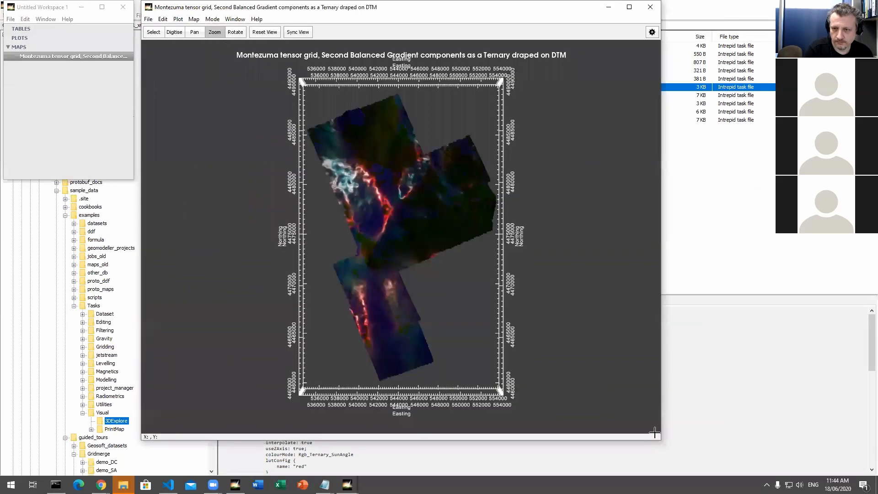
left_click(653, 34)
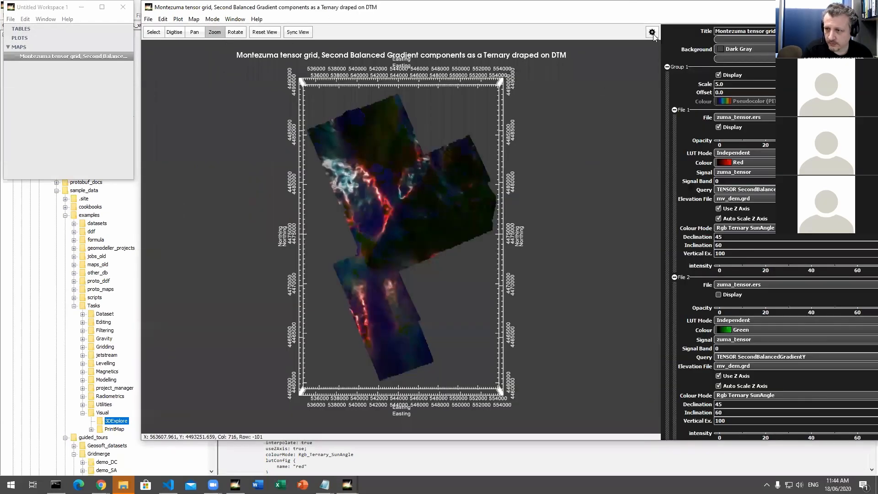
double_click(629, 8)
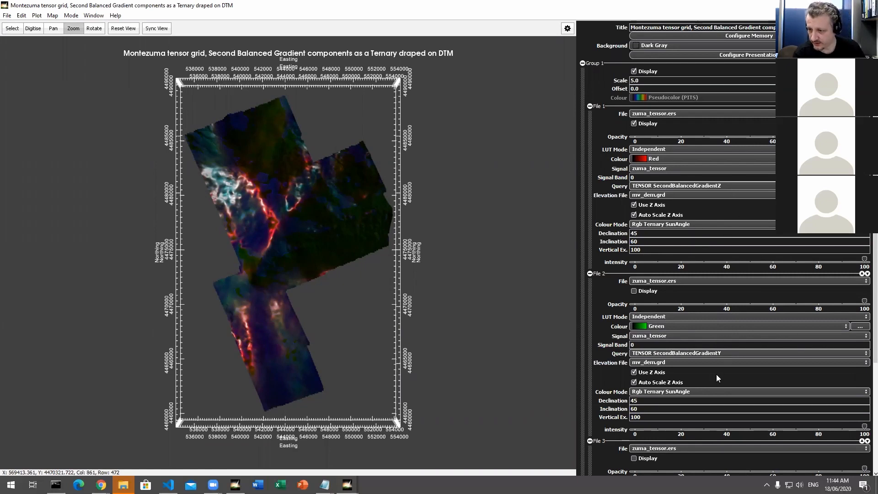
scroll(718, 366, "down", 2)
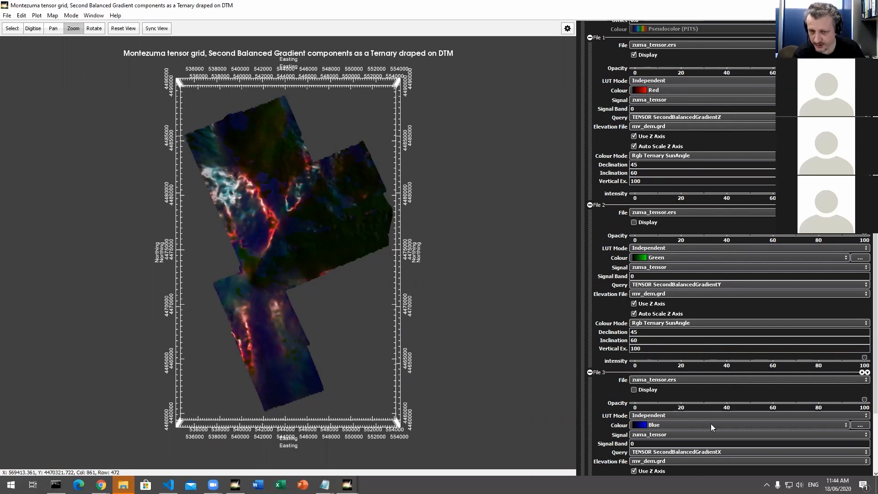
scroll(706, 423, "down", 1)
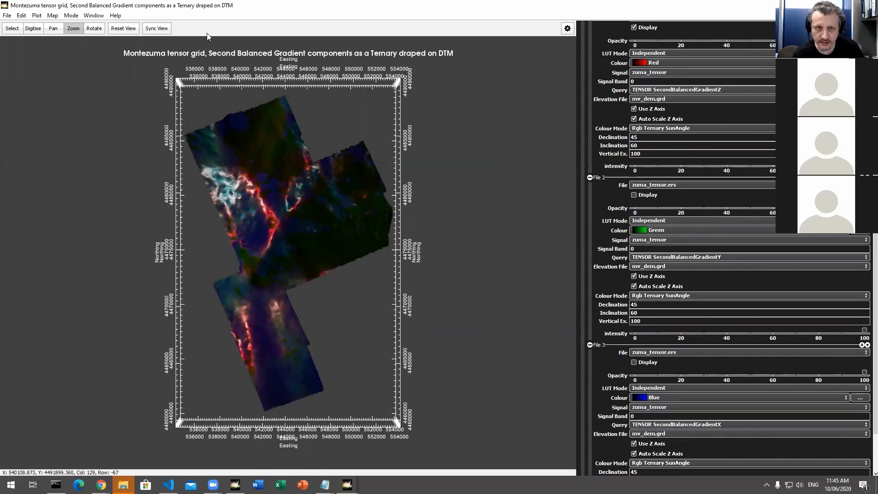
Step: Examine a close-up of the draped ternary and the files' Elevation File, Z axis and Colour Mode settings, and reset the view
left_click_drag(268, 206, 352, 280)
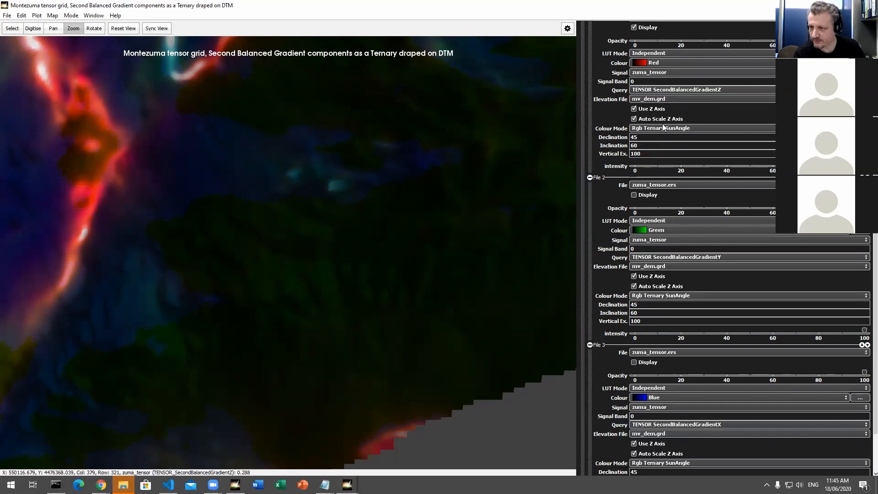
scroll(670, 191, "up", 3)
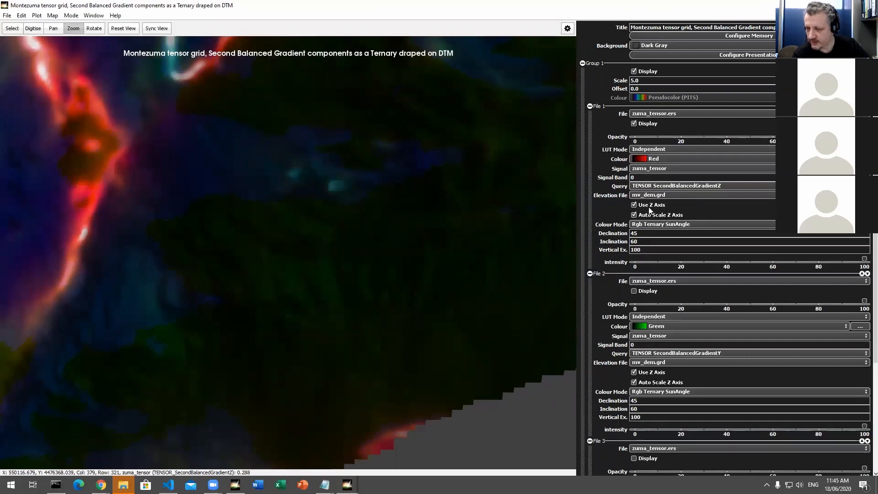
left_click(634, 205)
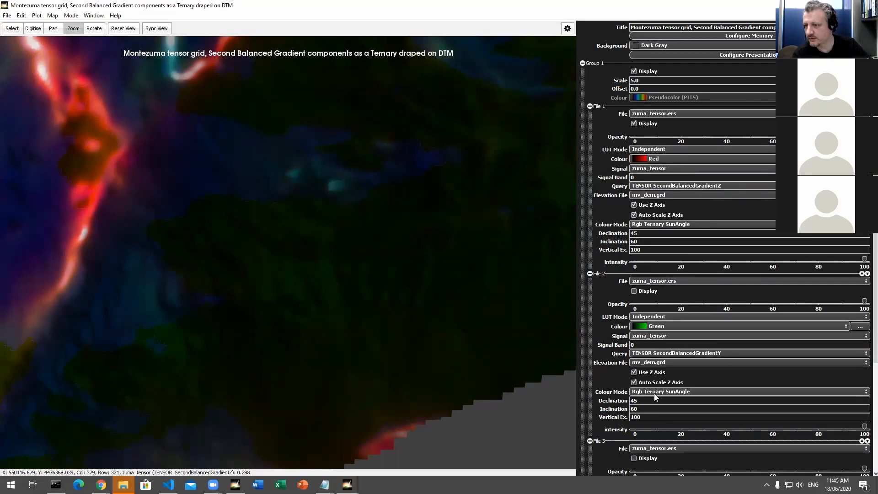
scroll(684, 410, "down", 4)
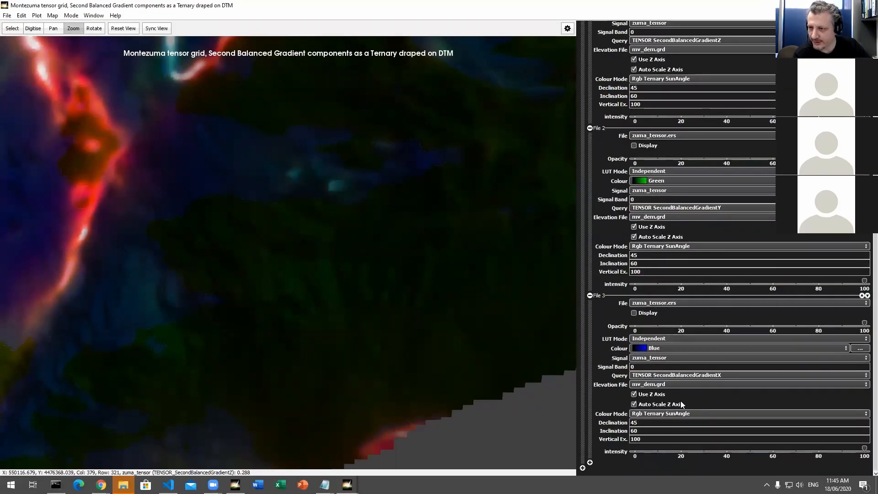
scroll(680, 400, "up", 3)
scroll(681, 400, "up", 1)
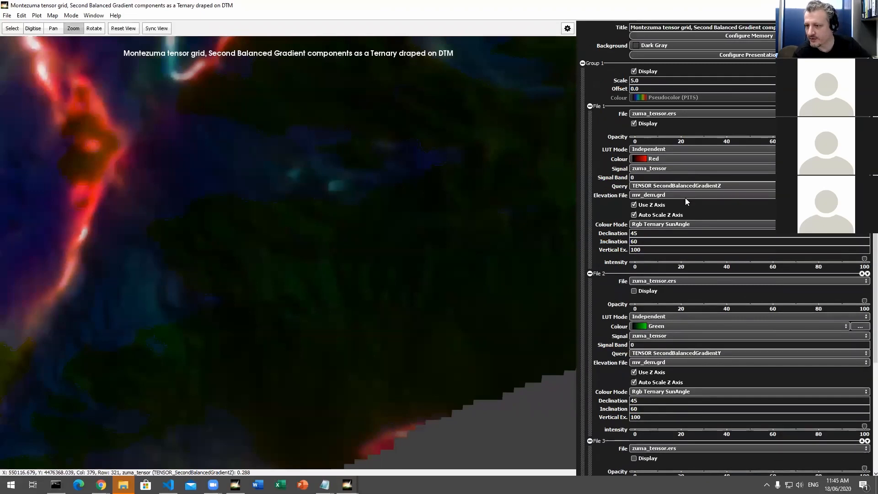
left_click(665, 225)
left_click(665, 224)
left_click(661, 225)
left_click(644, 225)
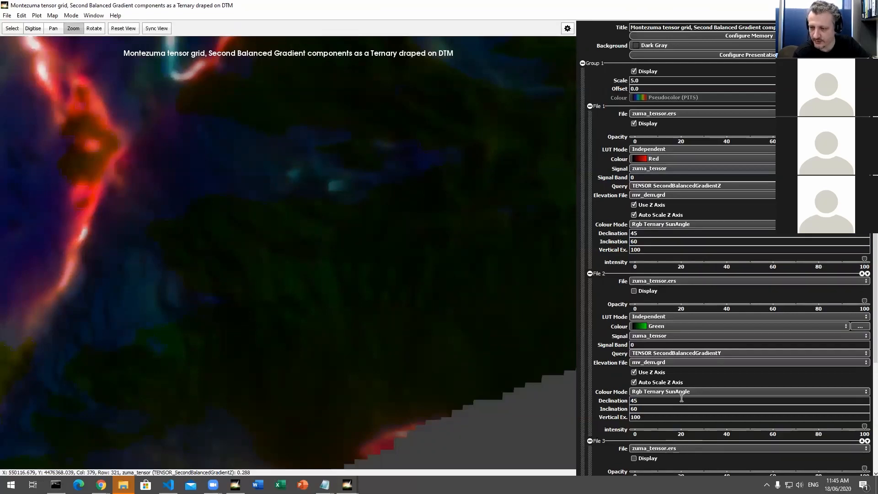
scroll(682, 397, "down", 3)
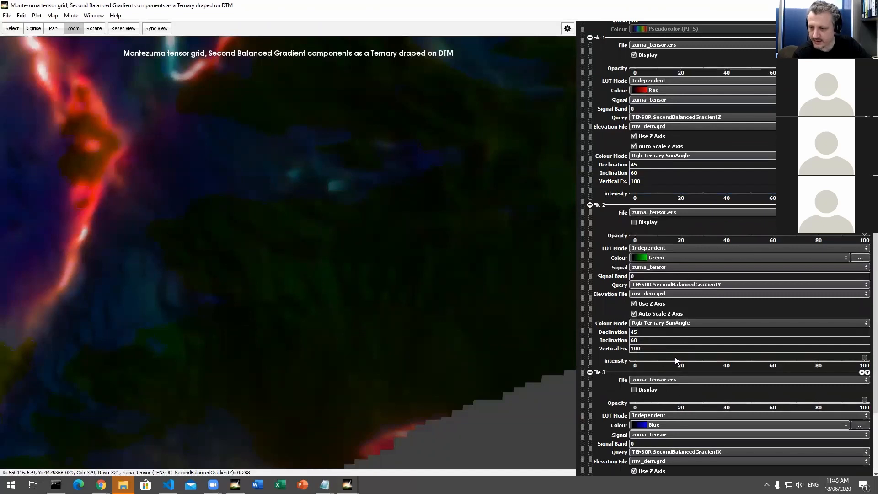
scroll(675, 365, "up", 3)
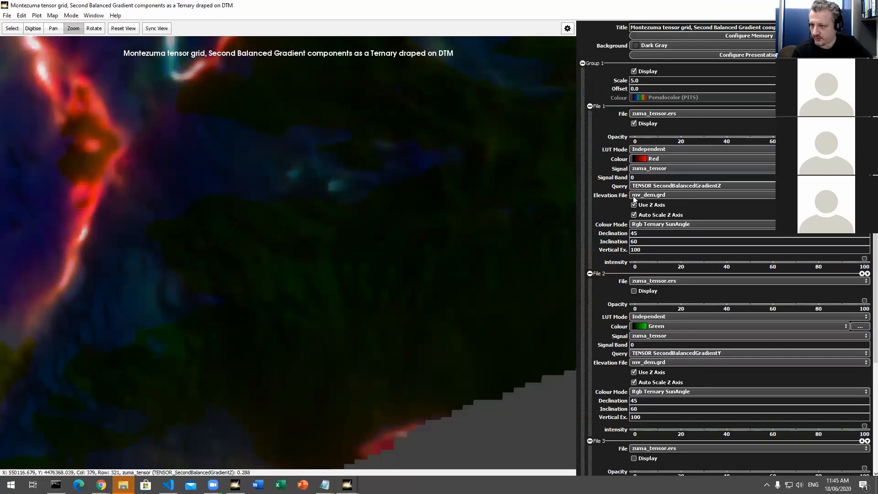
left_click(652, 195)
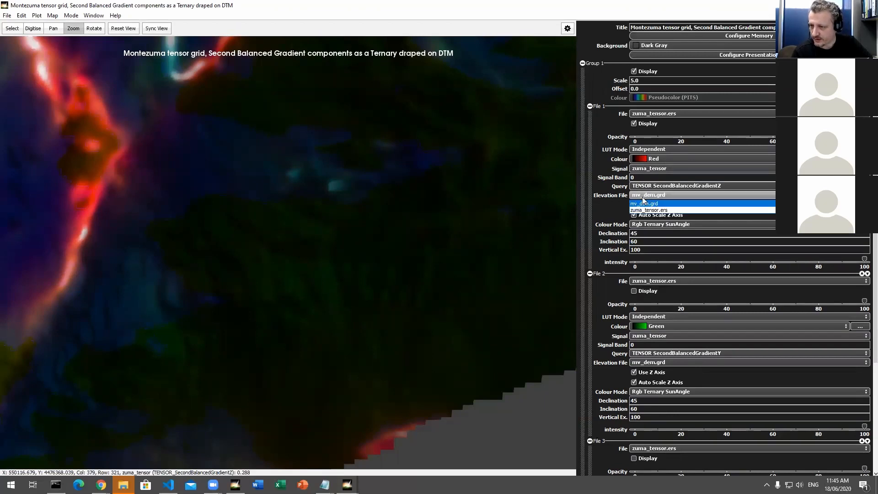
left_click(653, 197)
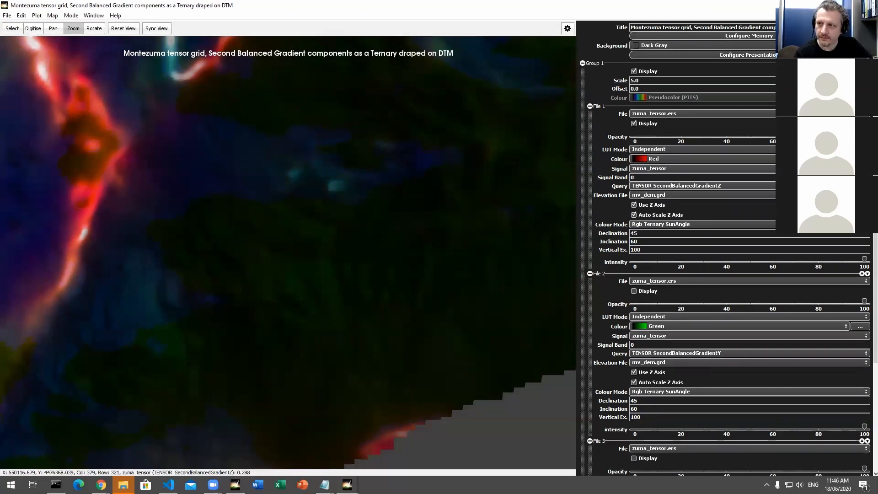
left_click(123, 28)
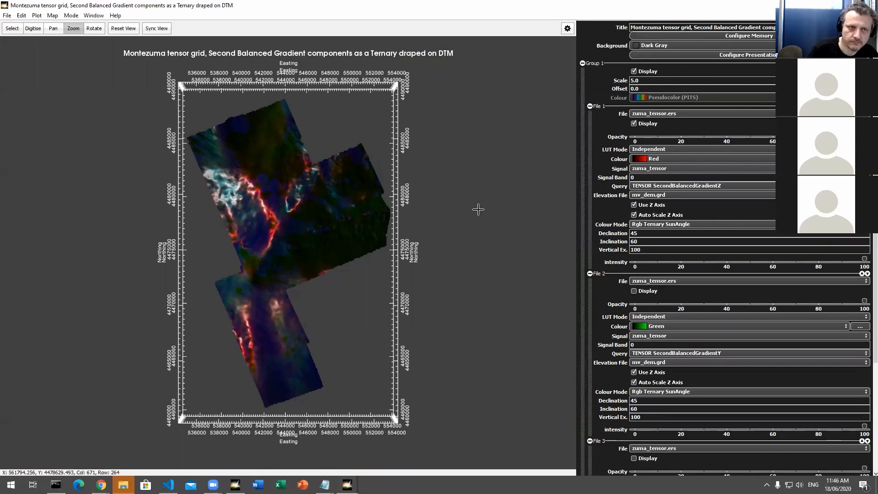
Step: Examine the option for saving the map view to GeoTiff and cancel the dialog without saving
left_click(7, 16)
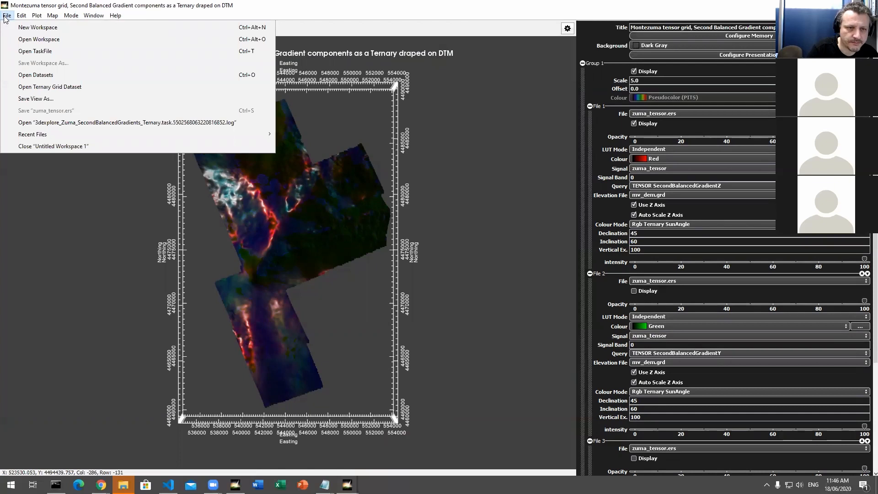
mouse_move(118, 23)
mouse_move(11, 18)
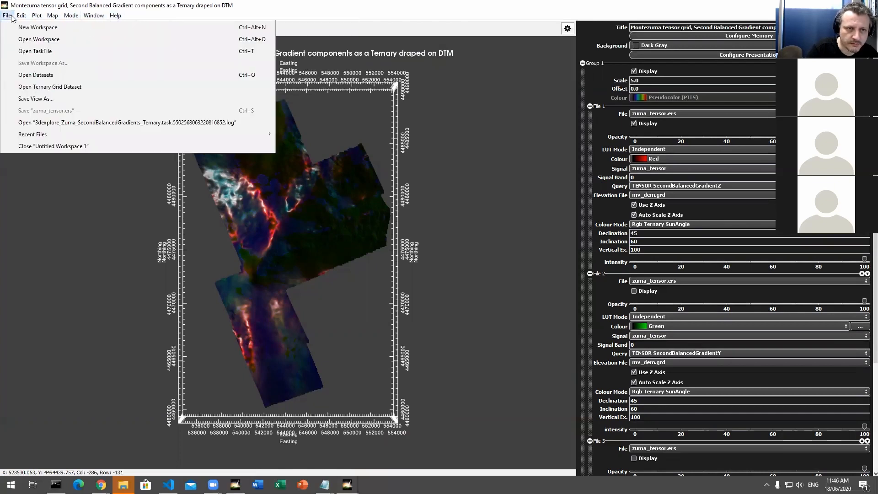
mouse_move(54, 17)
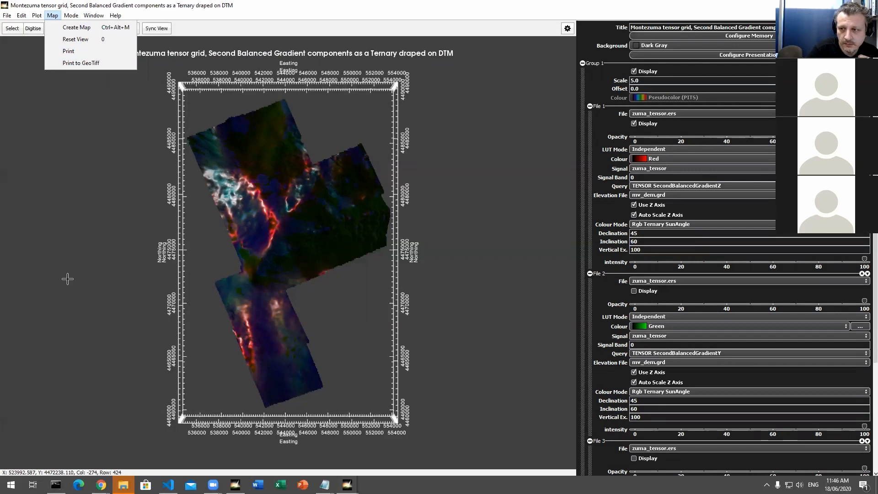
mouse_move(52, 15)
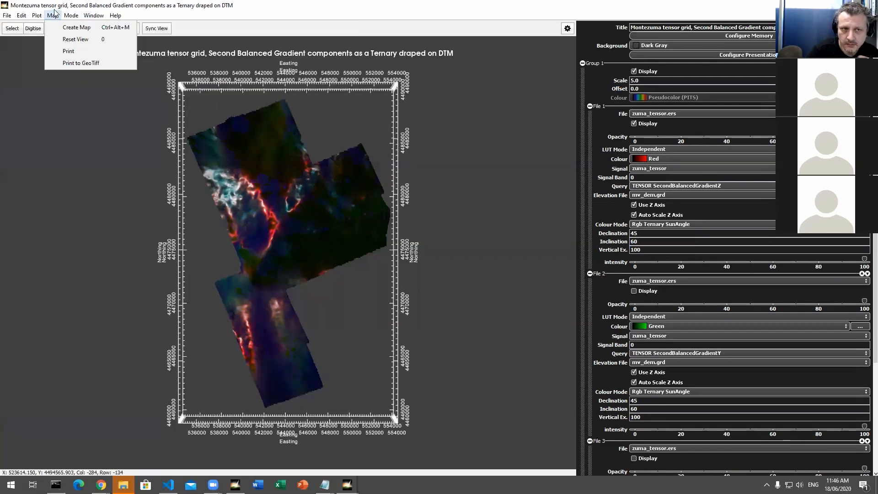
left_click(68, 63)
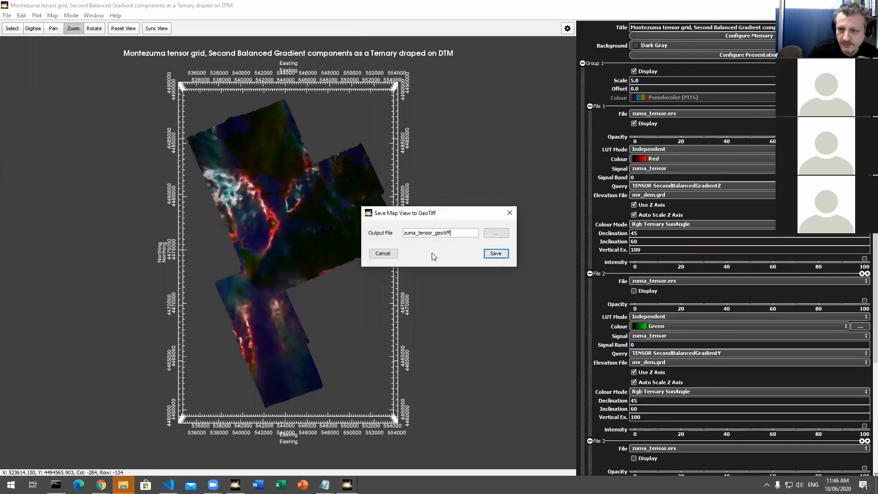
left_click(383, 254)
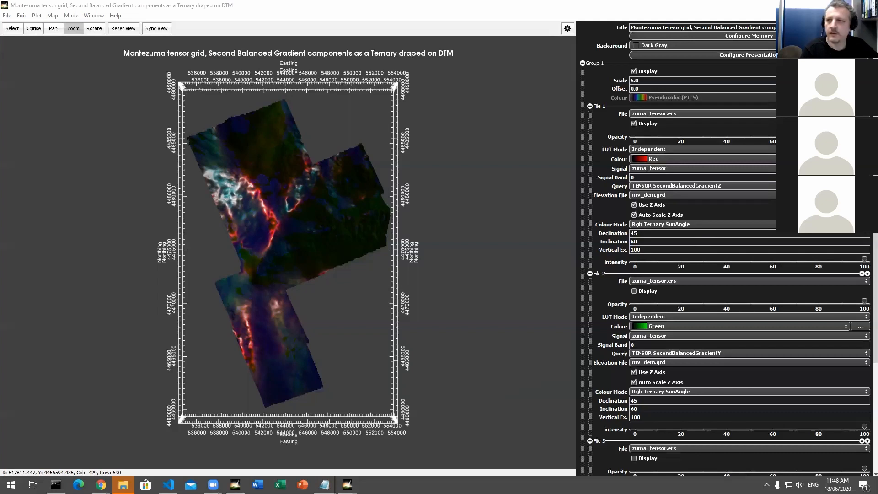
Step: Close the Montezuma tensor grid map and its workspace, and run the task file 3dexplore_Histogram_Example.task
left_click(867, 5)
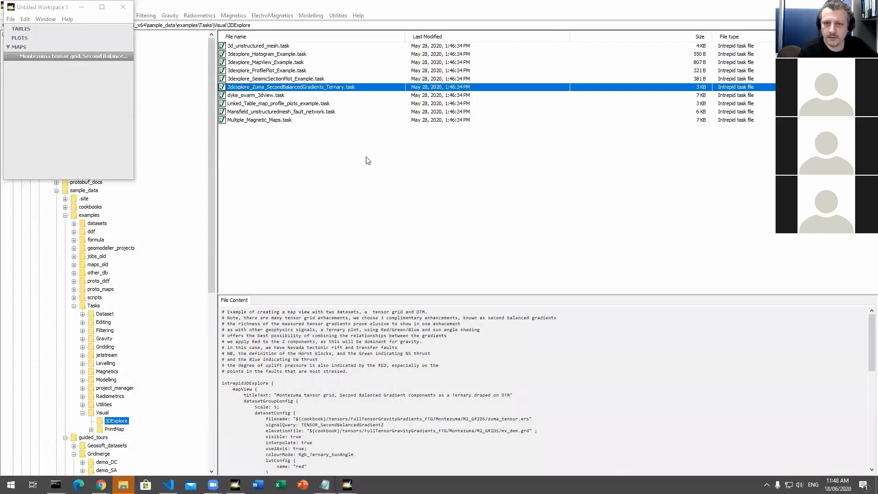
left_click(123, 7)
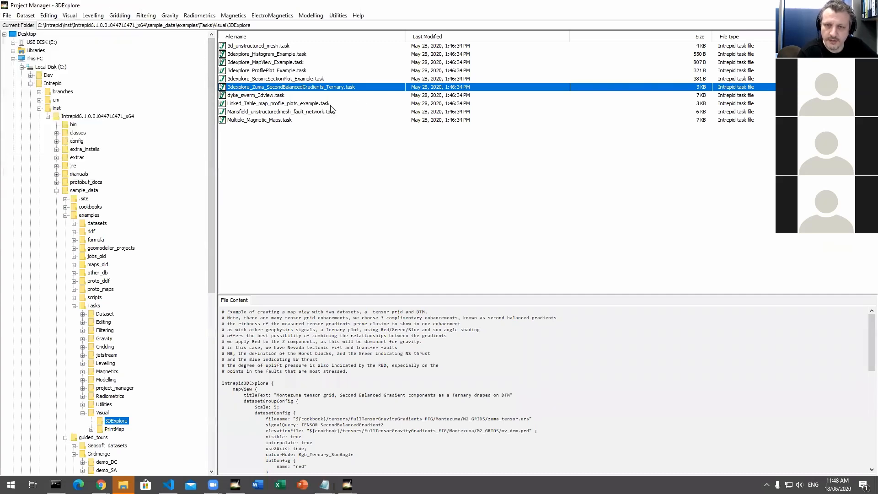
left_click(292, 55)
right_click(295, 59)
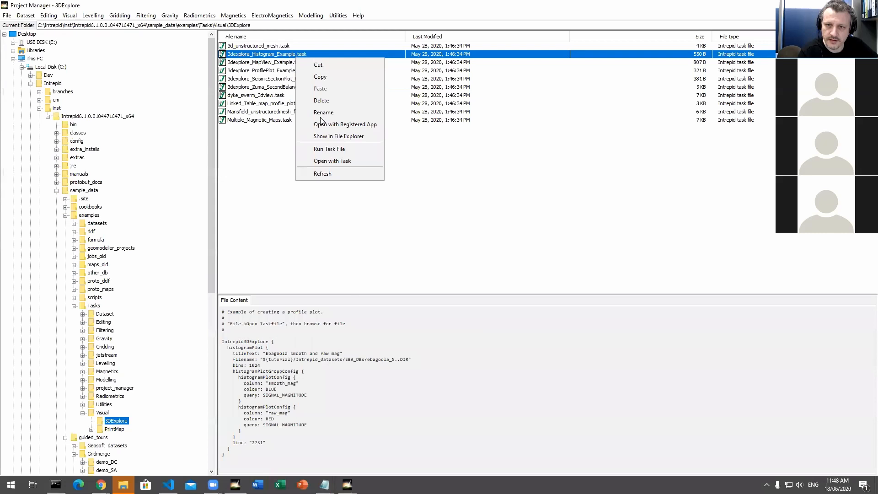
left_click(351, 147)
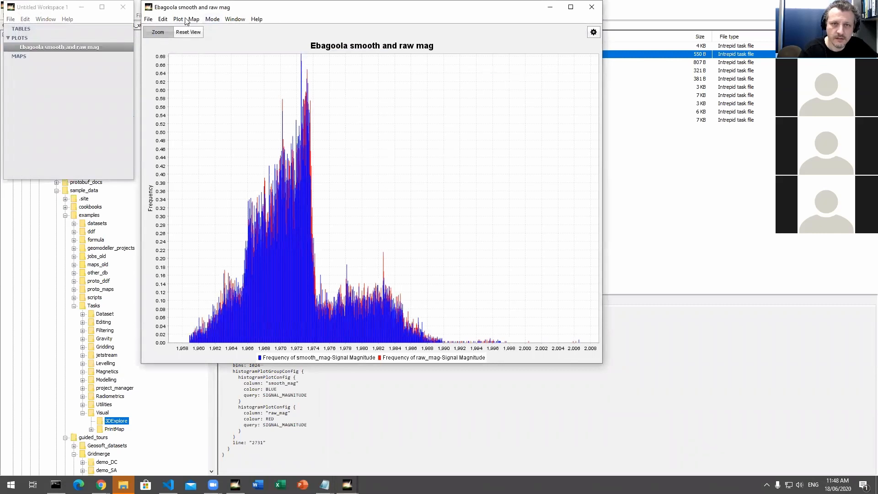
Step: Show the histogram's Inspector, move the raw_mag plot ahead of smooth_mag, and enlarge the histogram window
left_click(594, 32)
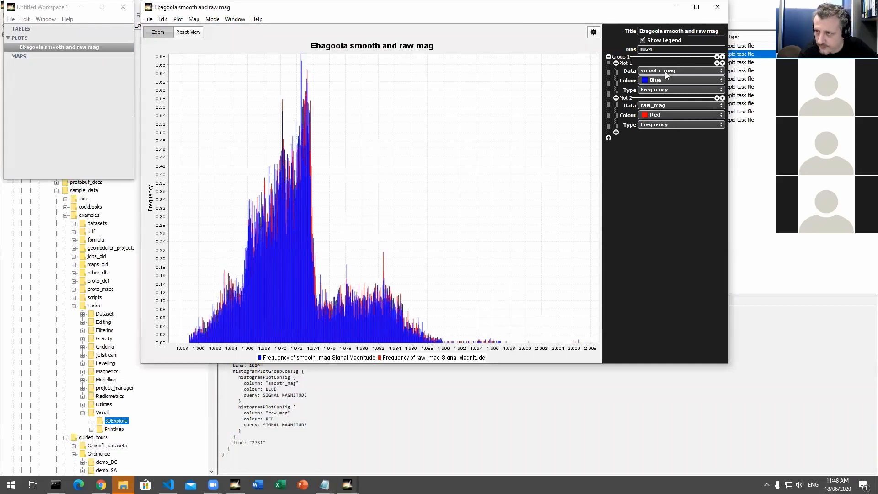
left_click(718, 98)
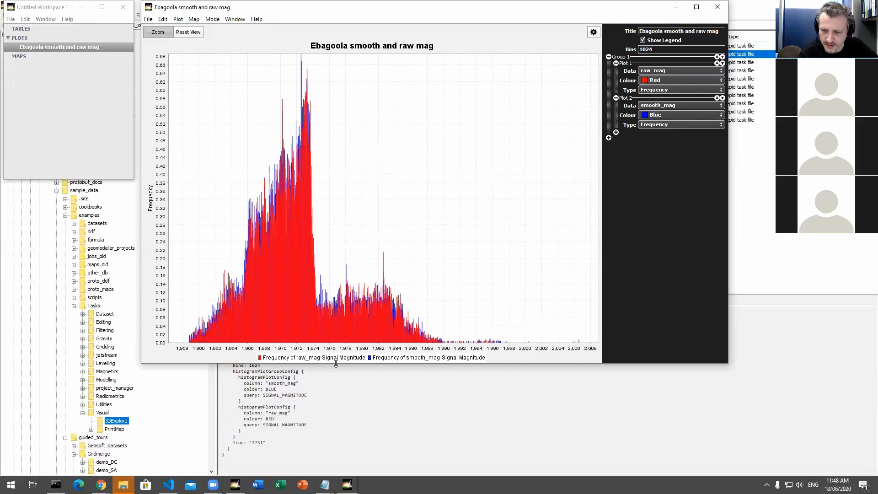
left_click_drag(335, 363, 336, 402)
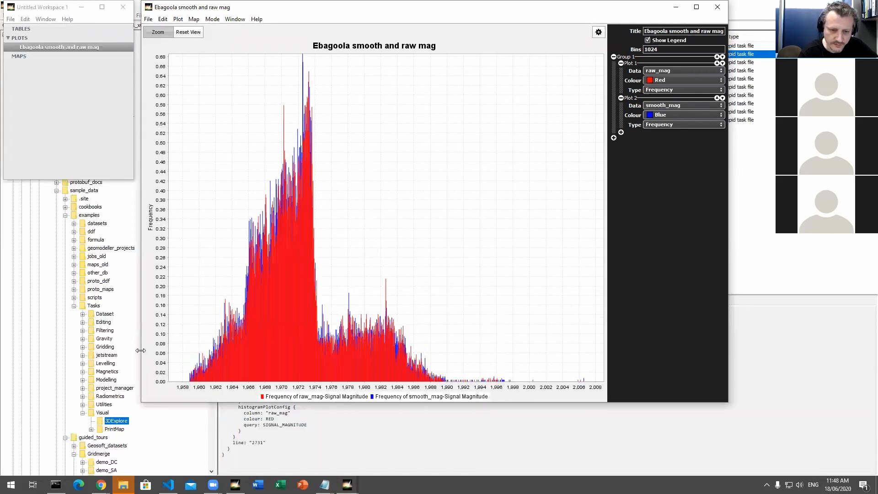
left_click_drag(140, 350, 94, 351)
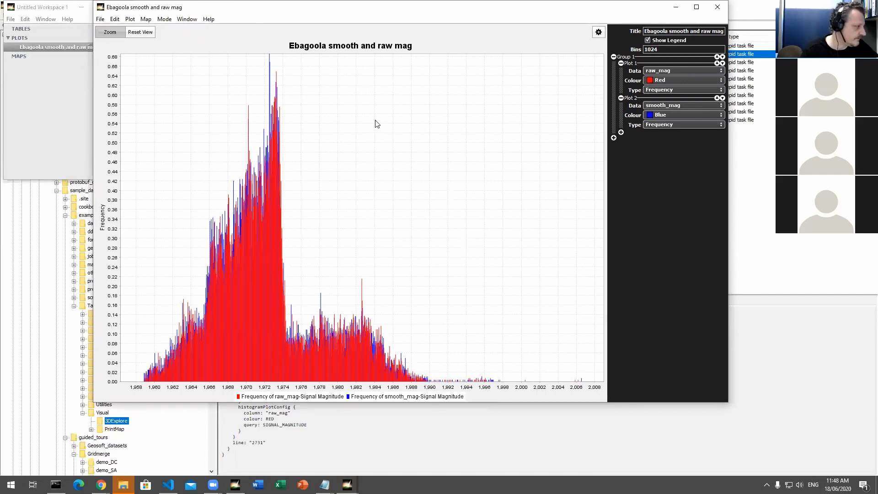
Step: Create a profile plot of the dtm field from ebagoola_S..DIR and shift its window clear of the histogram
left_click(131, 20)
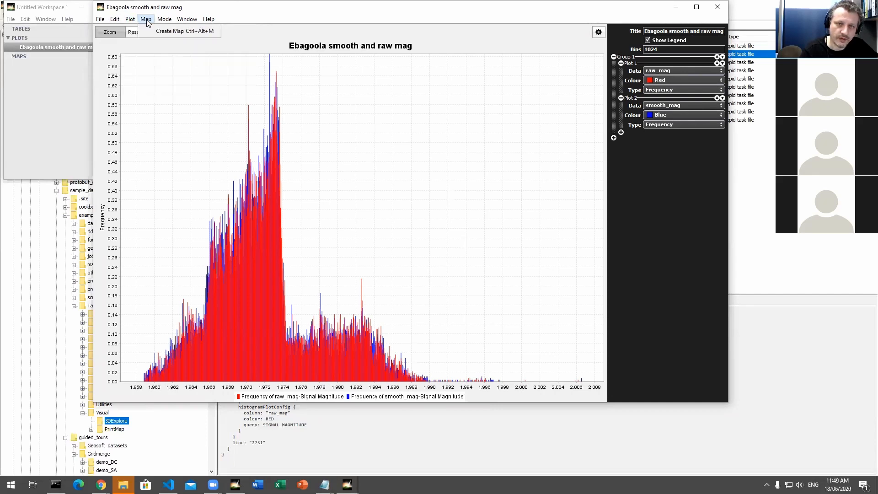
mouse_move(140, 21)
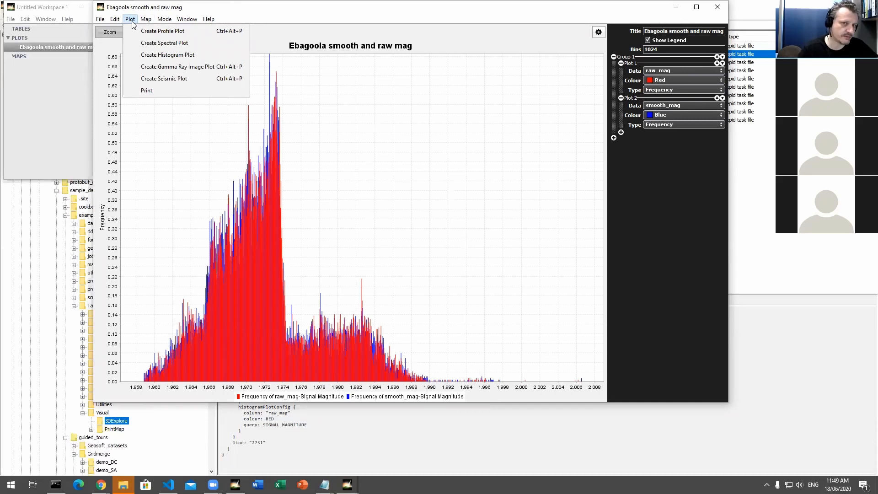
left_click(170, 30)
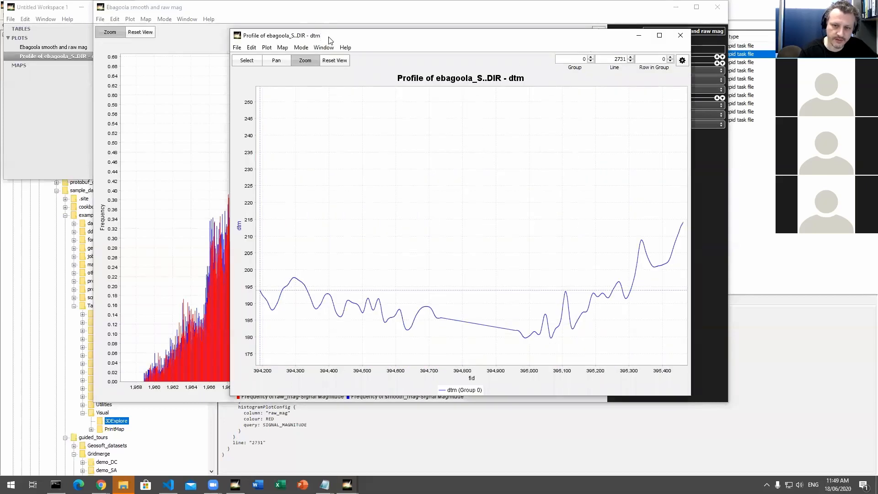
left_click_drag(330, 40, 304, 23)
Step: Create a map of ebagoola_S..DIR showing fid, display its Inspector, and arrange the map beside the profile plot
left_click(241, 31)
left_click(293, 43)
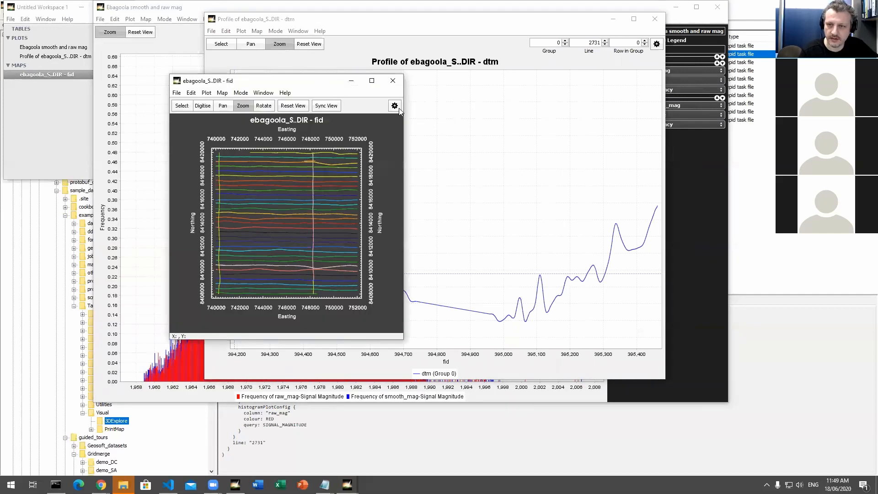
left_click(396, 107)
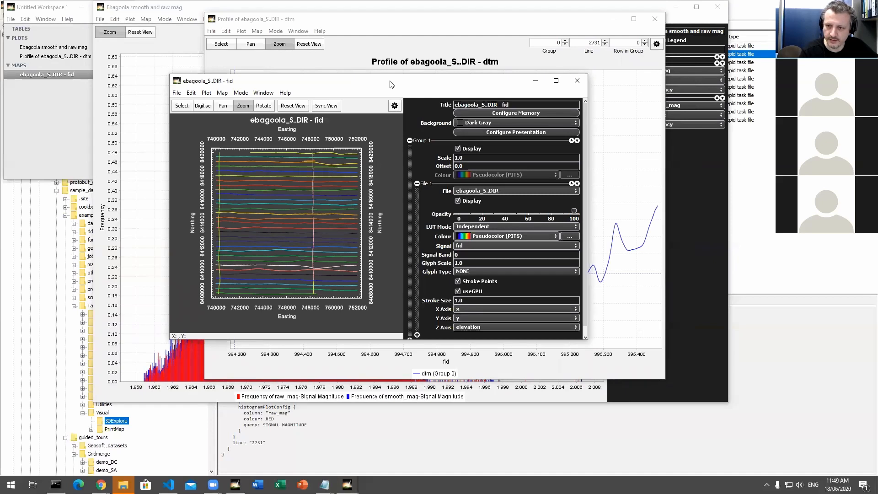
left_click_drag(390, 83, 580, 182)
left_click(366, 22)
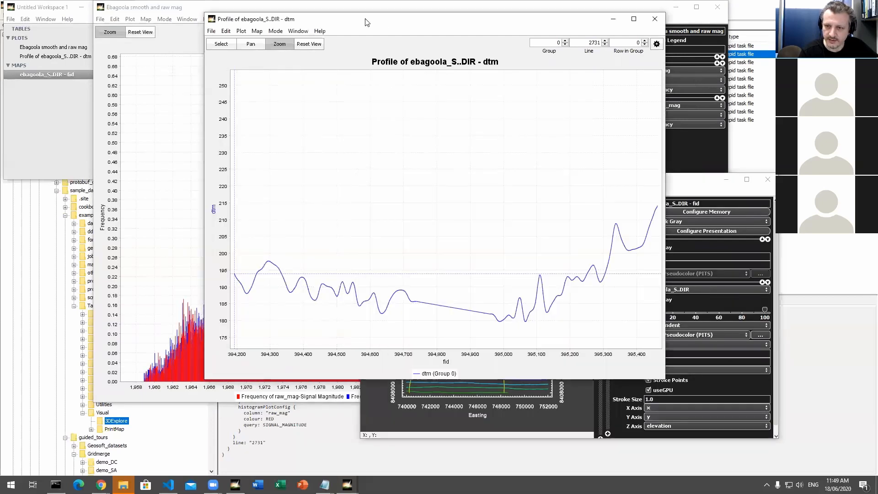
double_click(366, 22)
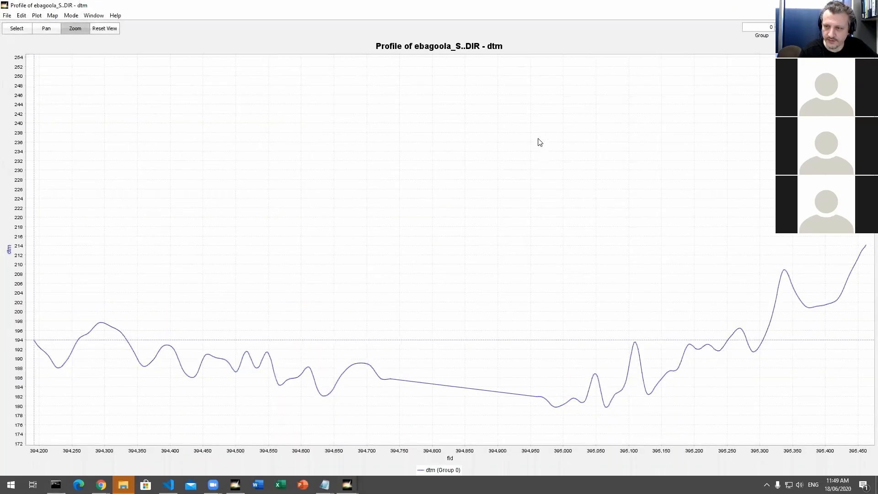
double_click(473, 6)
left_click_drag(554, 179, 598, 133)
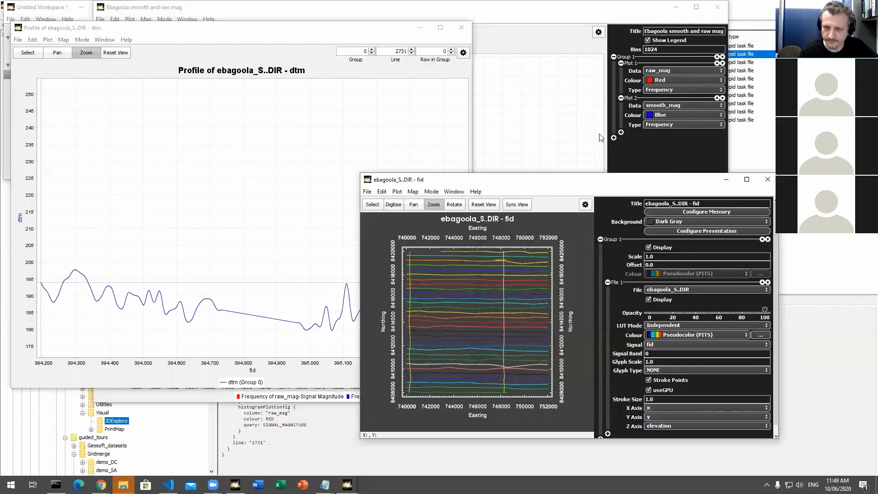
Step: Advance the dtm profile plot to line 2781 and bring the linked map forward to check the selected line
left_click(412, 50)
left_click(412, 50)
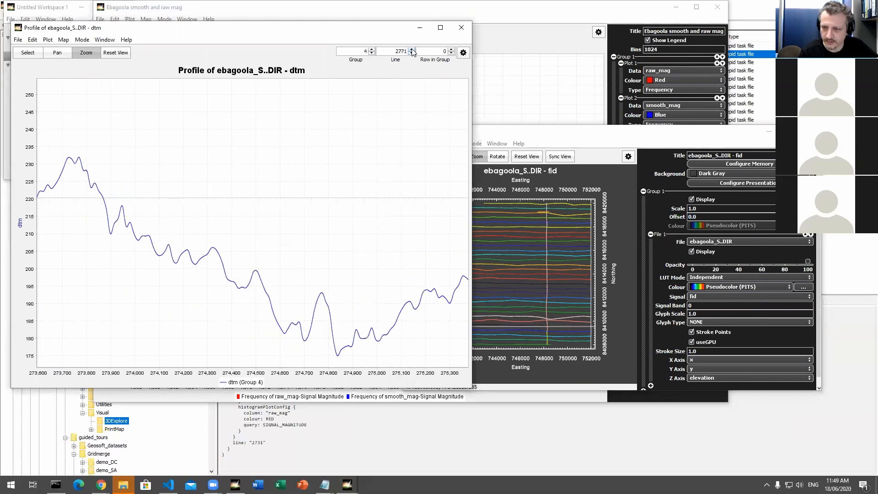
left_click(411, 50)
left_click(545, 134)
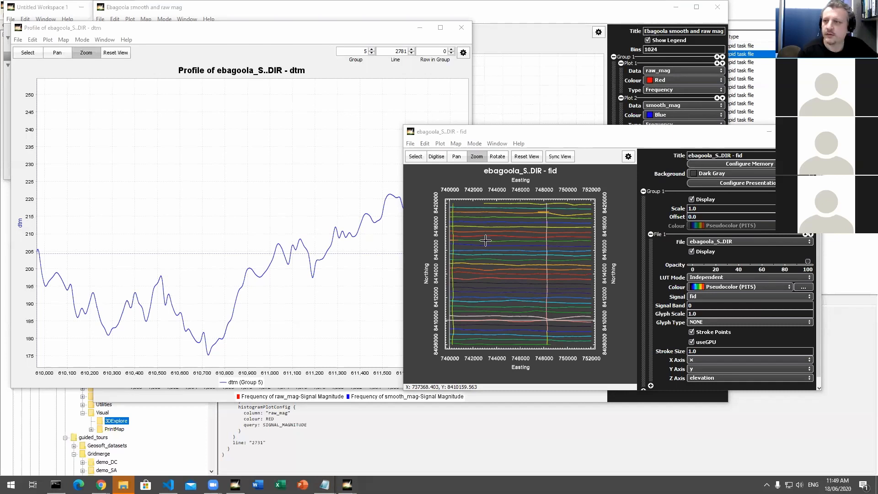
Step: Close the ebagoola map, the dtm profile plot and the histogram
left_click(811, 131)
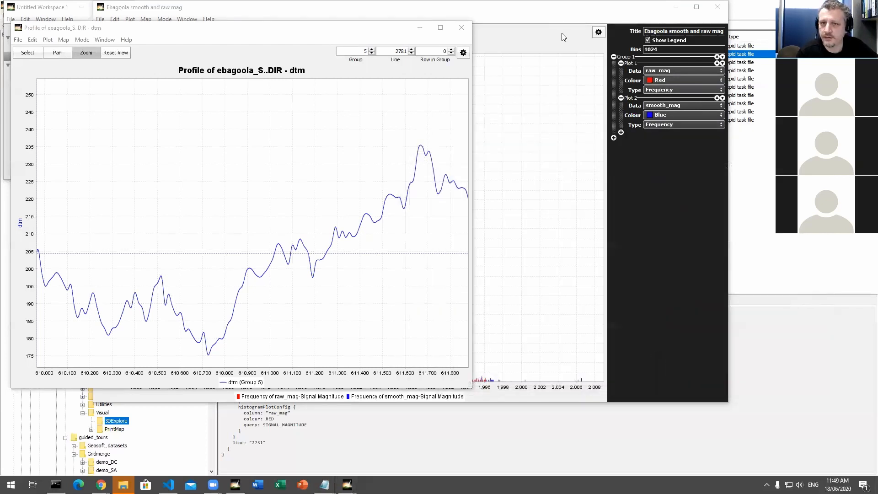
left_click(461, 28)
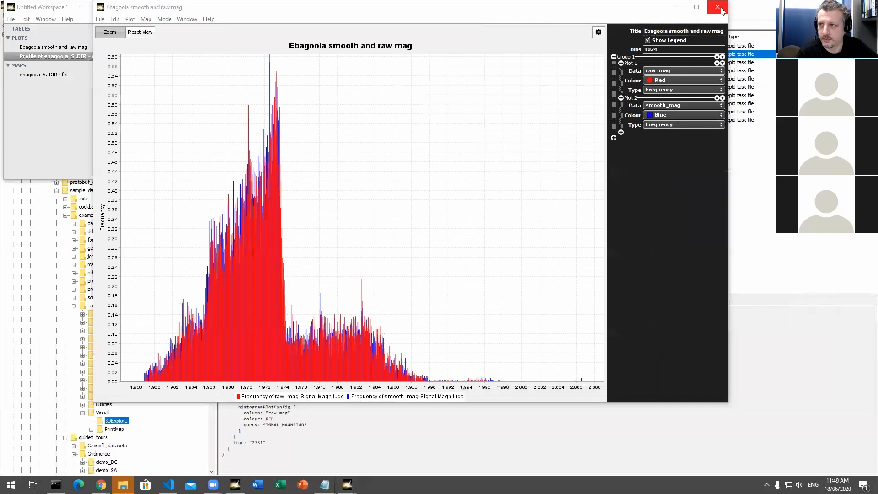
left_click(716, 7)
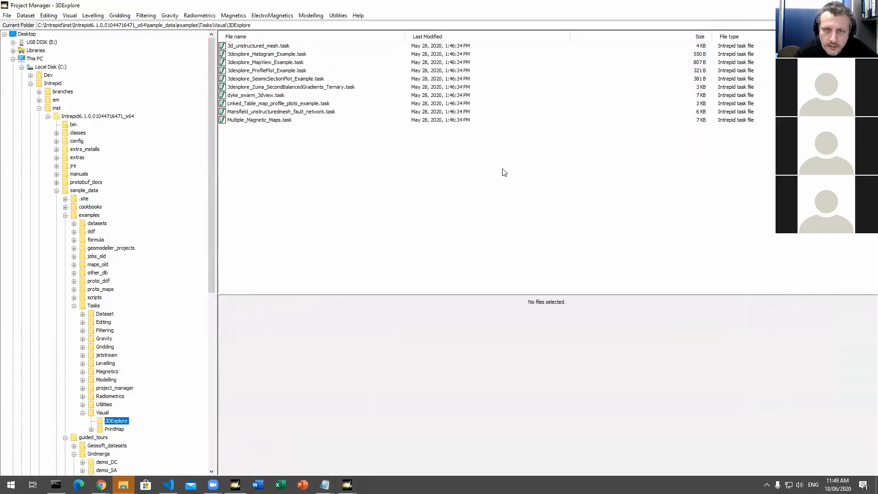
Step: Run the task file 3d_unstructured_mesh.task
left_click(273, 46)
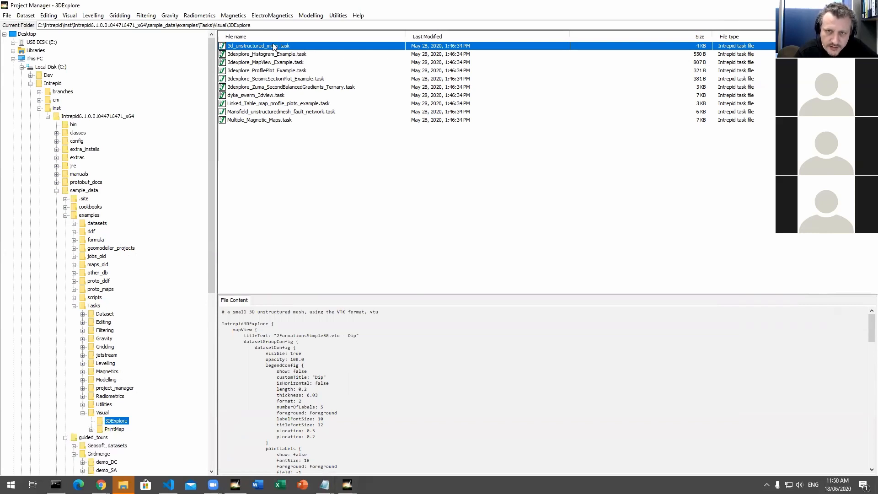
right_click(273, 44)
left_click(325, 136)
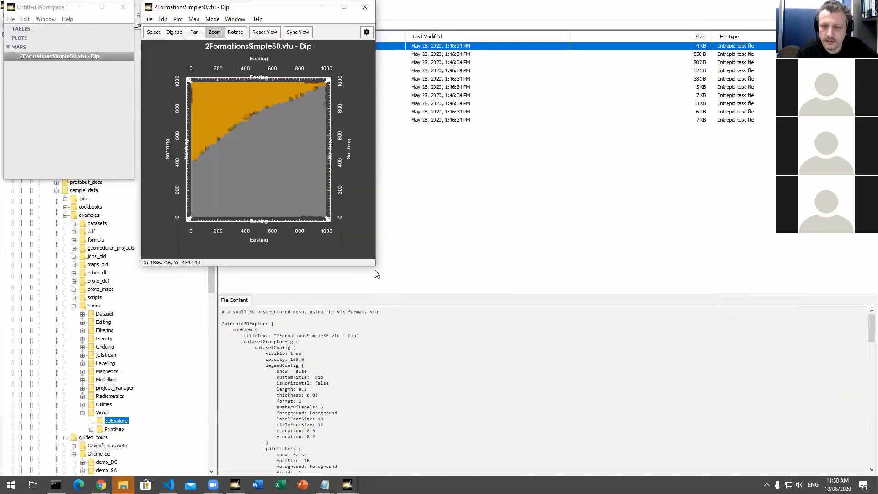
Step: Enlarge the 2FormationsSimple50.vtu map, rotate the mesh to an oblique 3D view, and show its Inspector
left_click_drag(375, 267, 542, 363)
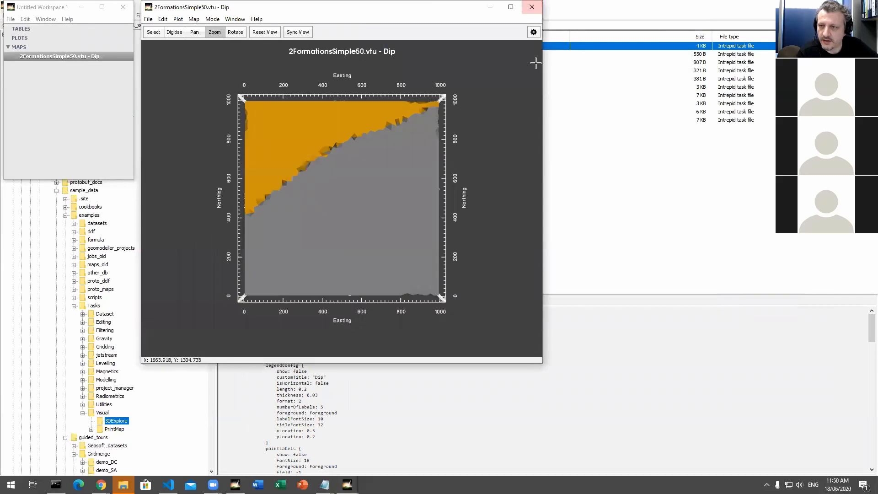
left_click(239, 34)
left_click_drag(313, 215, 389, 254)
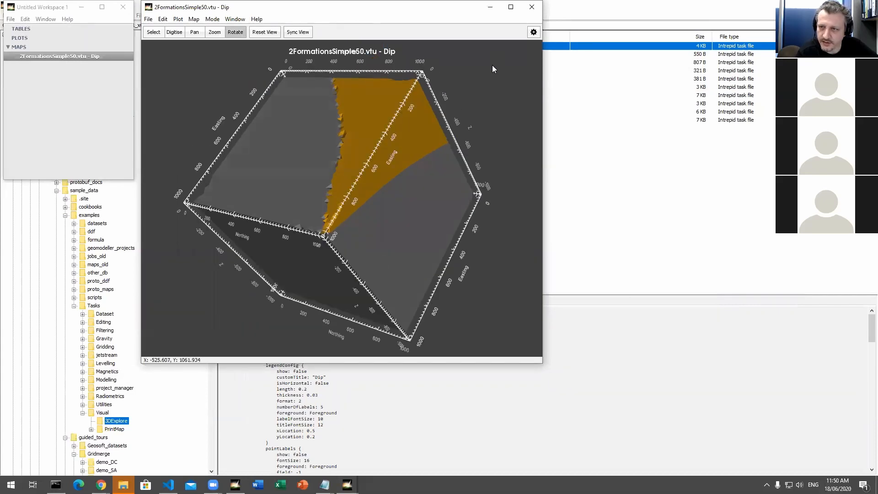
left_click(533, 31)
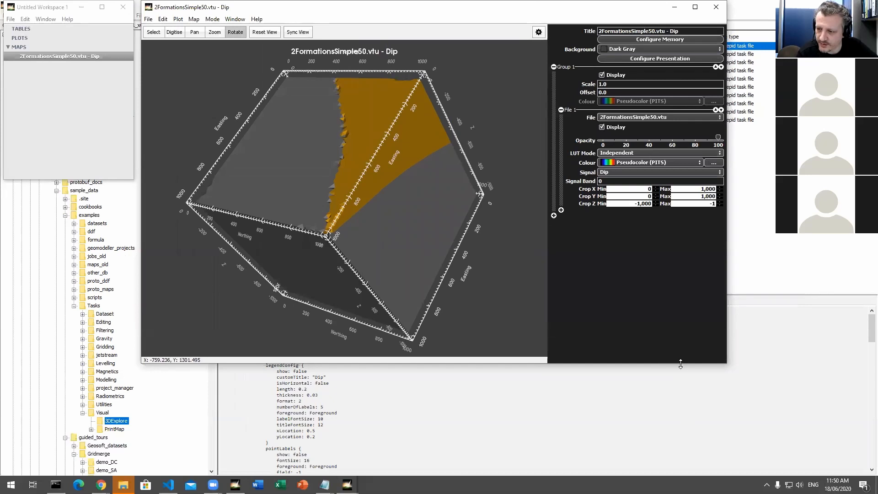
left_click_drag(681, 363, 681, 387)
Step: Set the mesh's Crop X maximum to 500 and rotate the model to examine the cut face
left_click_drag(698, 189, 725, 191)
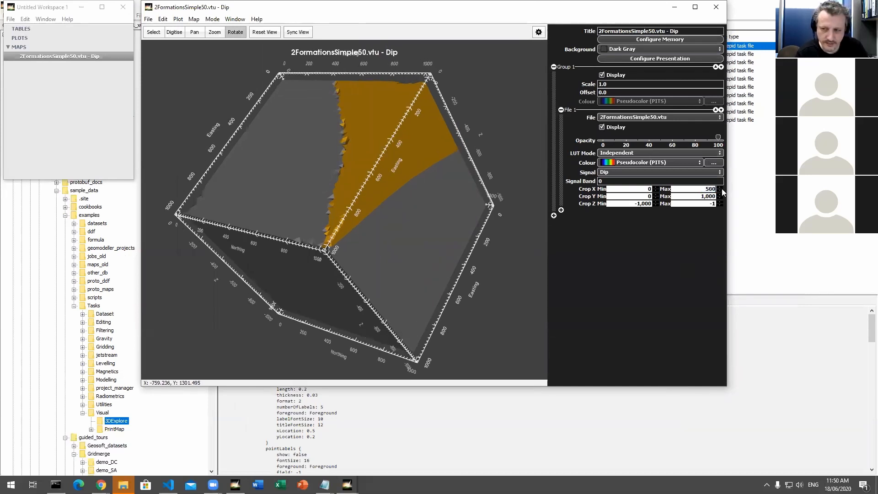
key("Return")
left_click_drag(443, 232, 439, 222)
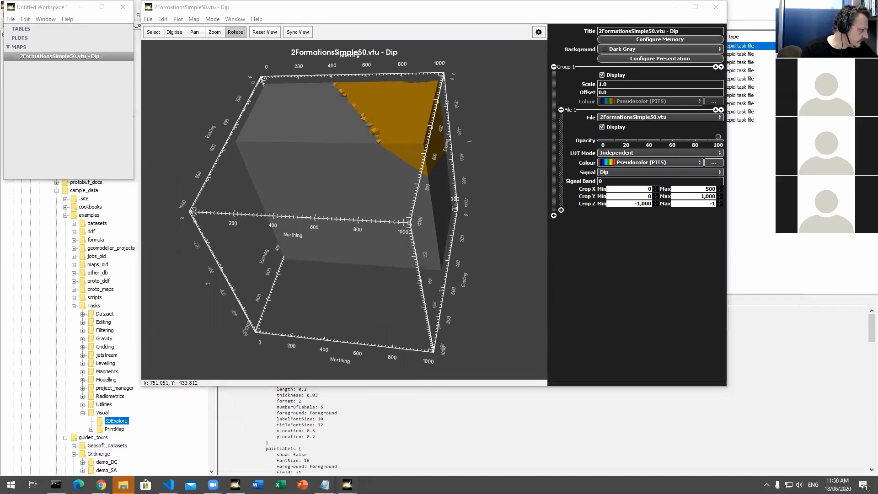
Step: Close the mesh map and its workspace, and run the task file dyke_swarm_3dview.task
left_click(716, 7)
left_click(122, 7)
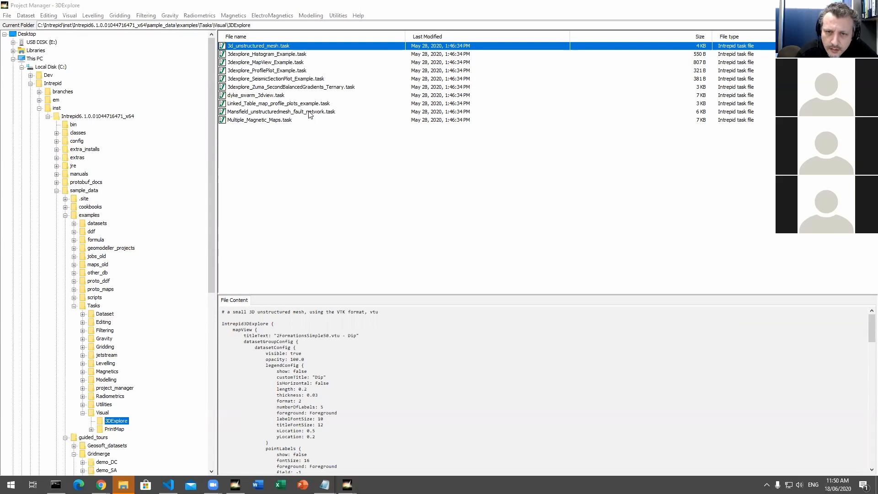
left_click(265, 96)
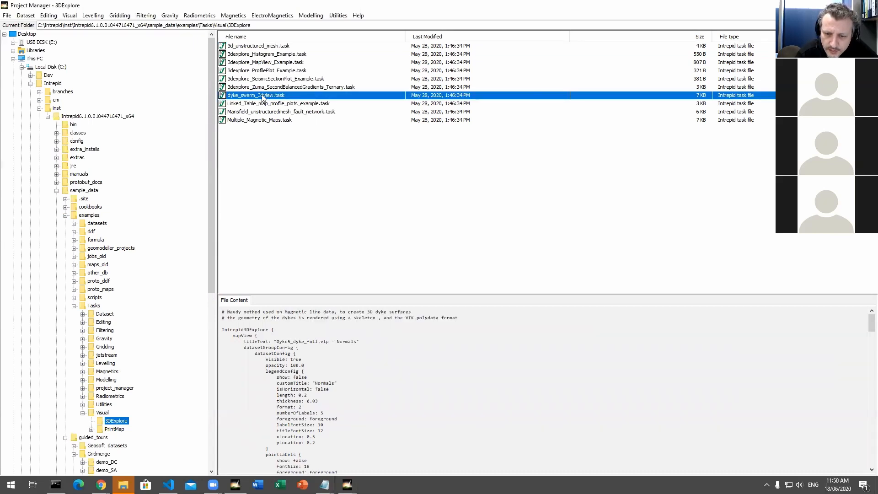
right_click(257, 98)
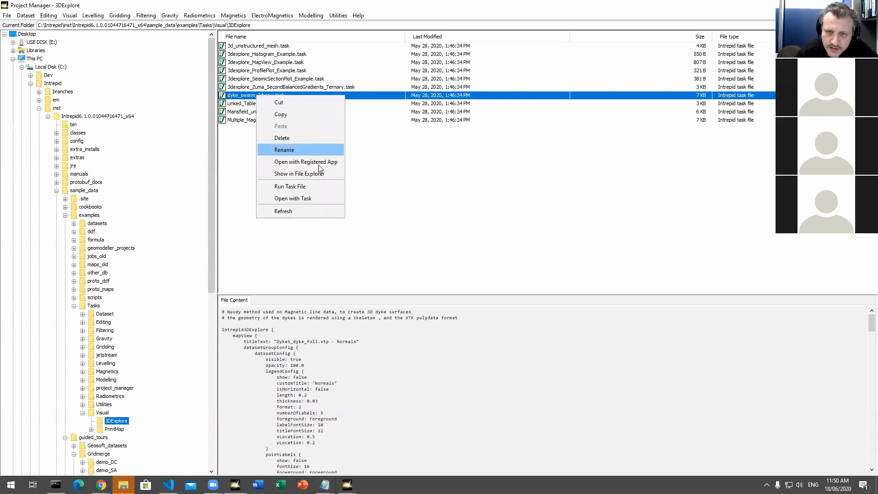
left_click(323, 187)
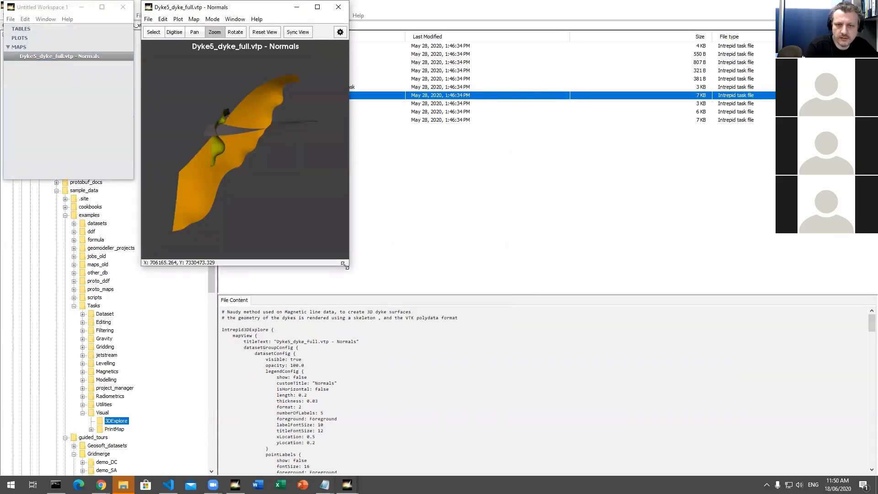
Step: Enlarge the Dyke5_dyke_full.vtp map with its Inspector shown and rotate the view to examine the dyke surfaces
left_click_drag(344, 265, 535, 369)
left_click(527, 33)
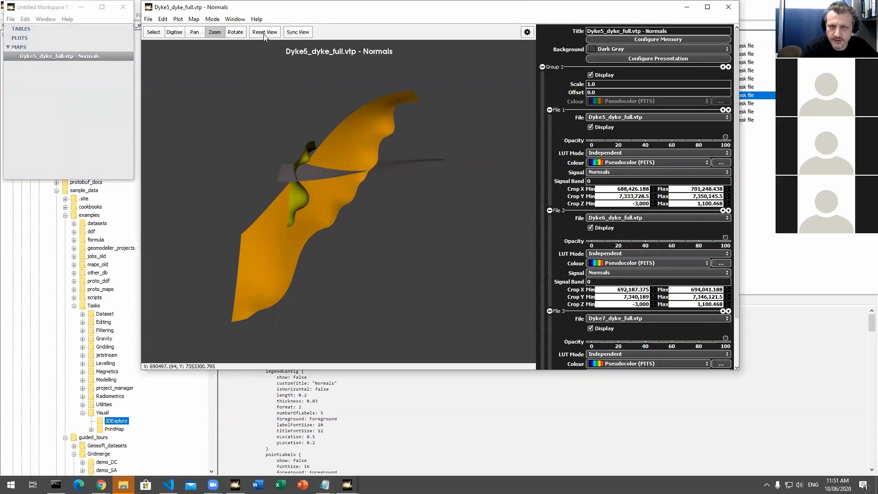
left_click(235, 32)
left_click_drag(308, 207, 276, 256)
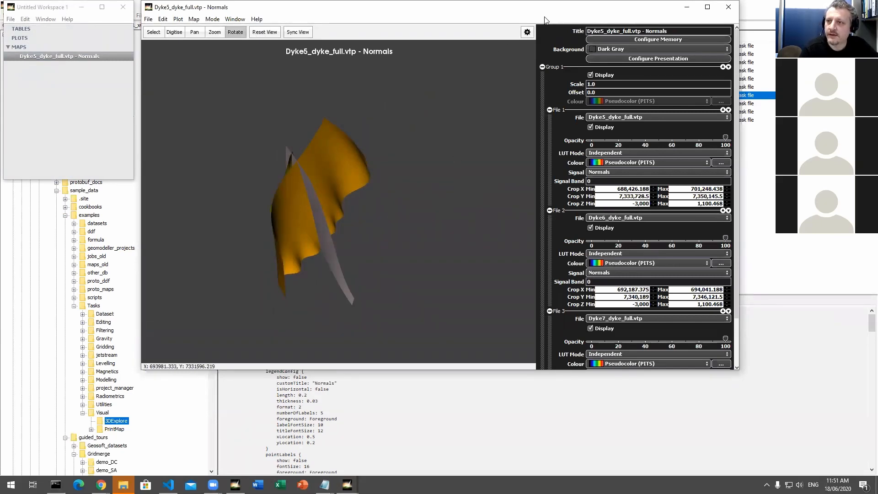
left_click_drag(545, 17, 541, 52)
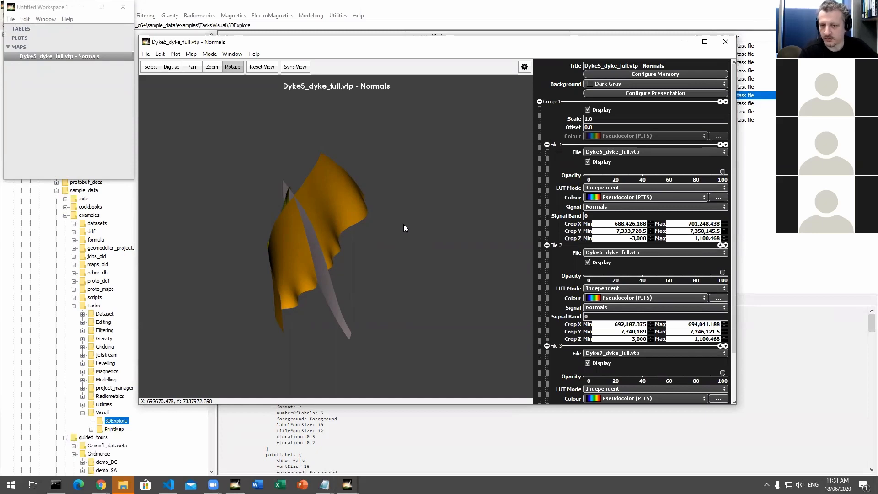
Step: Rotate the dyke surfaces, review the file settings in the Inspector, and close the dyke map and its workspace
left_click_drag(386, 234, 398, 231)
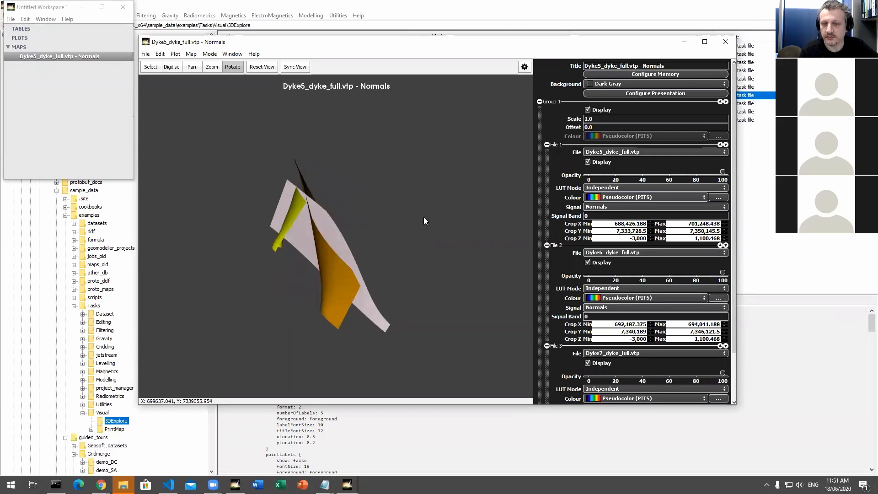
scroll(602, 279, "down", 2)
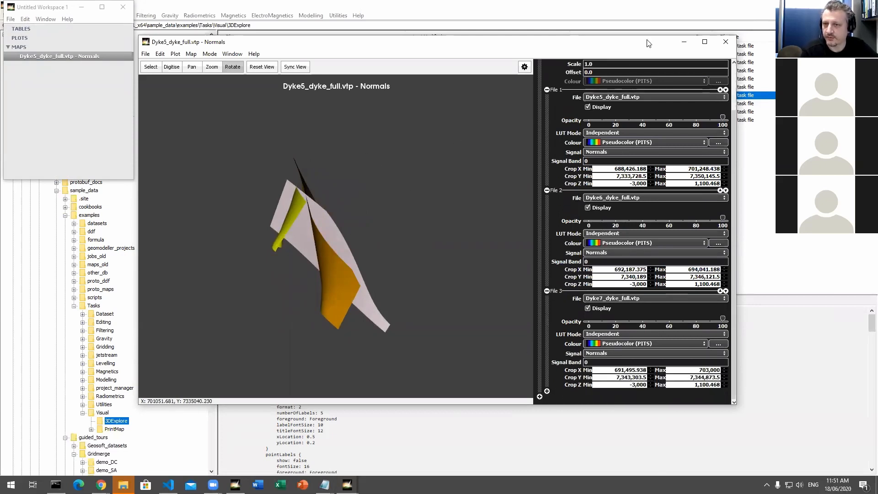
left_click(727, 41)
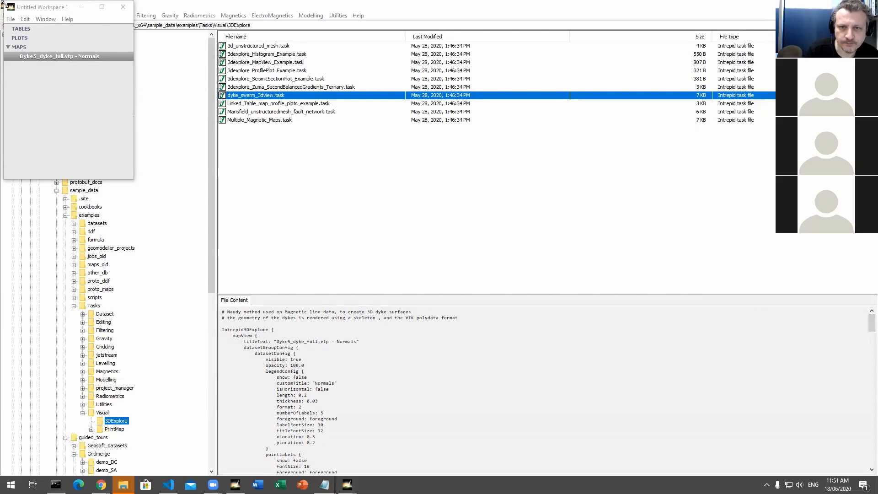
left_click(61, 8)
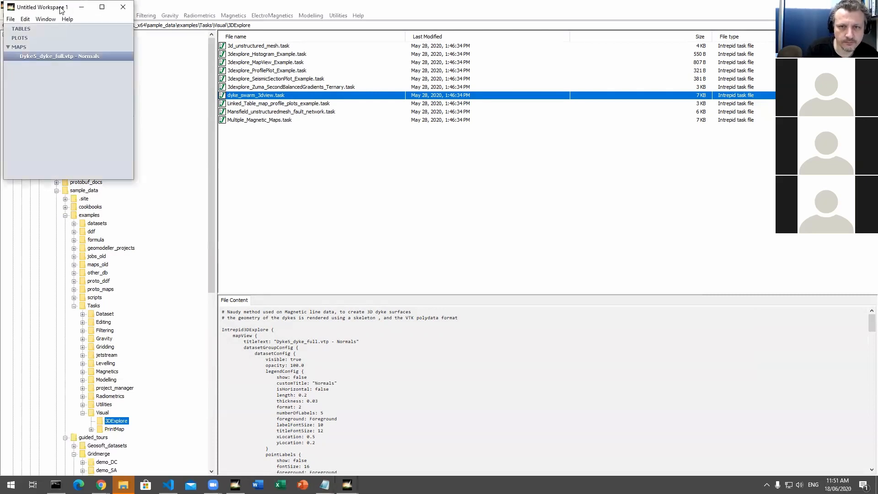
left_click_drag(60, 8, 72, 35)
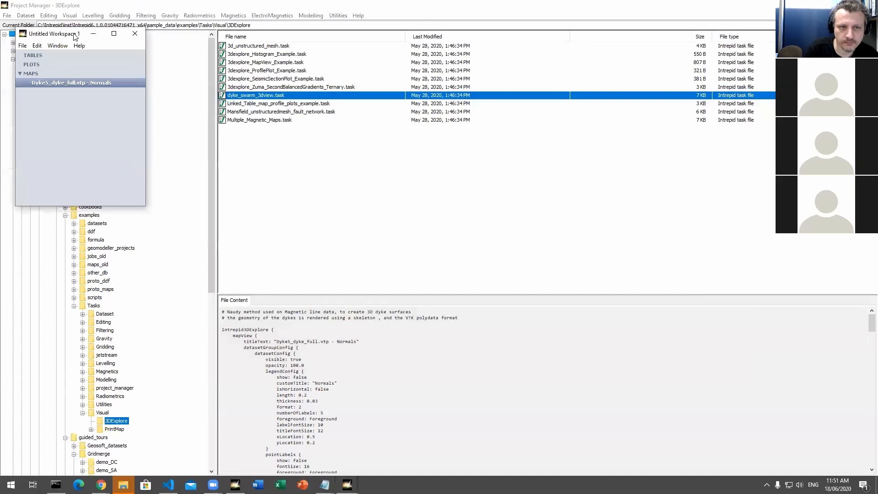
left_click(137, 36)
Step: Browse the sample_data examples folders, including 3D_data, and display the contents of the datasets folder
left_click_drag(211, 273, 212, 234)
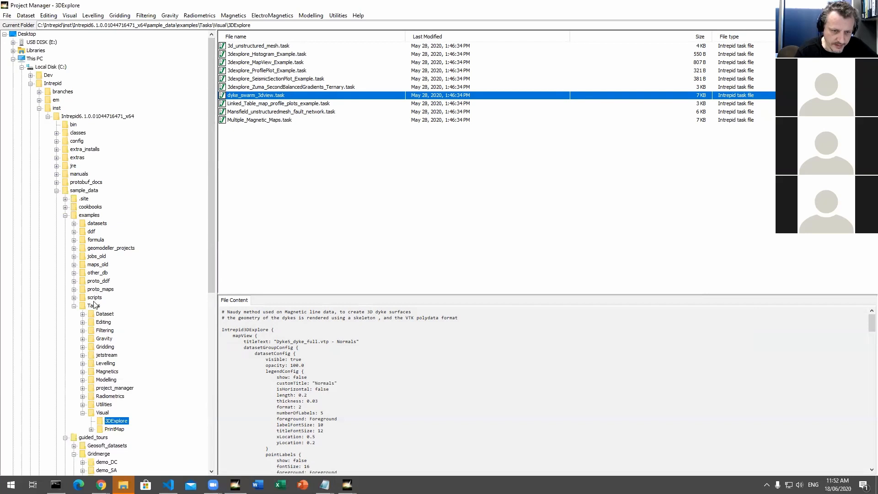
left_click(74, 224)
left_click(91, 232)
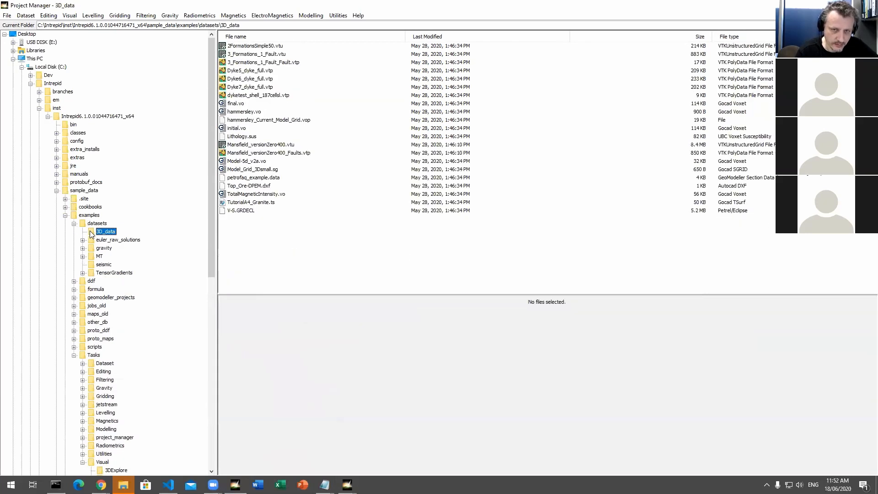
scroll(89, 285, "down", 4)
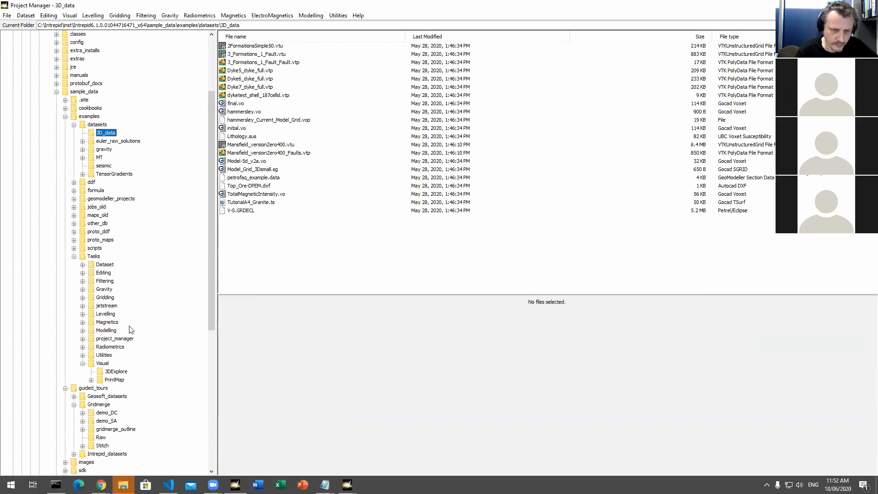
left_click(66, 117)
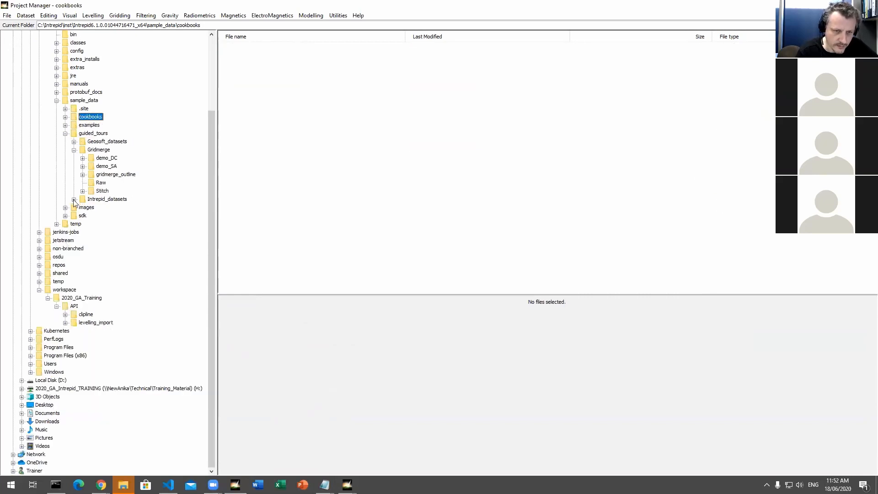
left_click(65, 125)
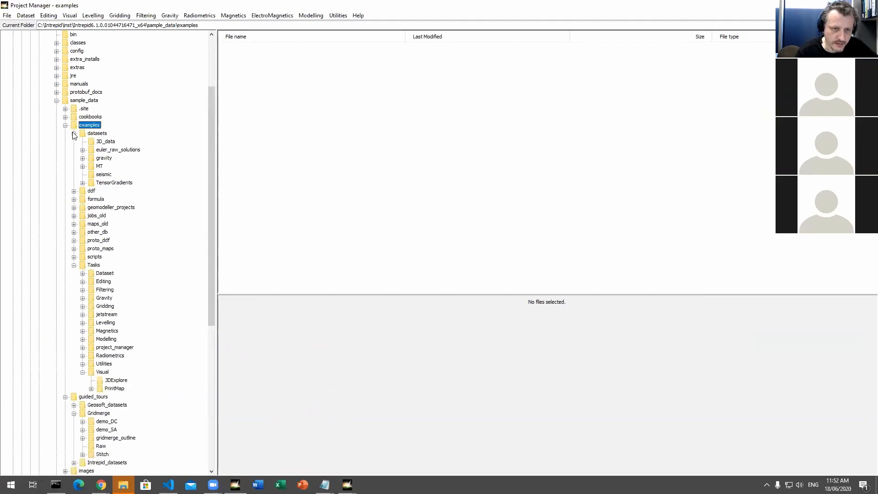
left_click(103, 141)
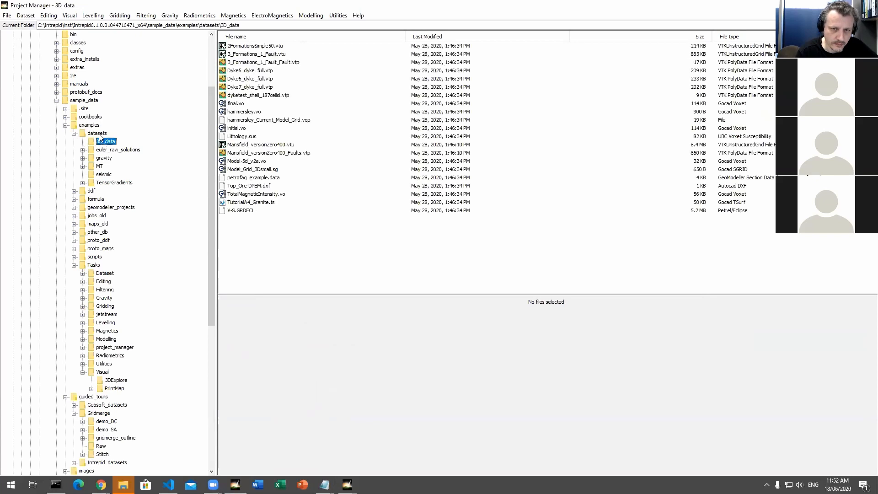
left_click(97, 134)
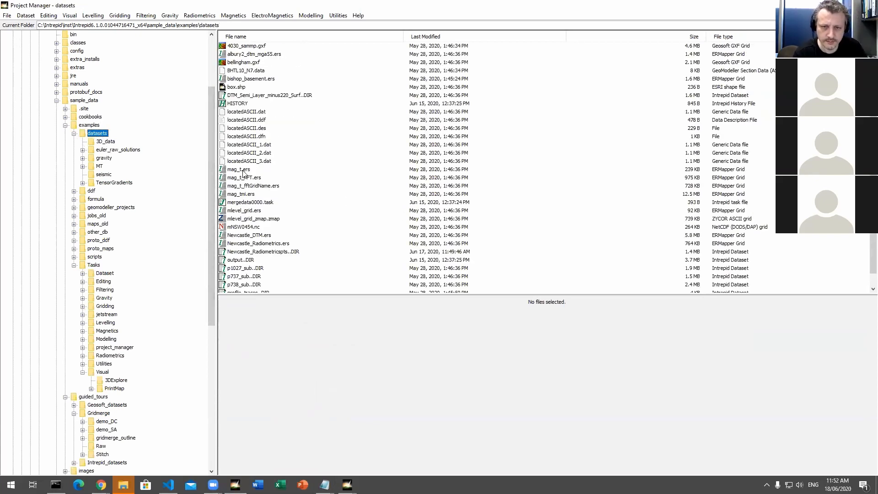
Step: Open the mag_t.ers and mag_tmi.ers grids together in 3D Explore as separate views
left_click(243, 170)
left_click(242, 195)
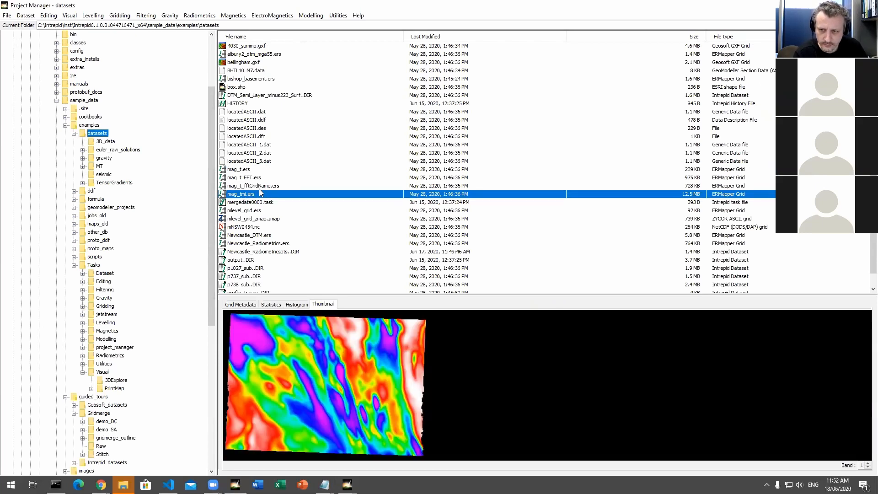
left_click(245, 171)
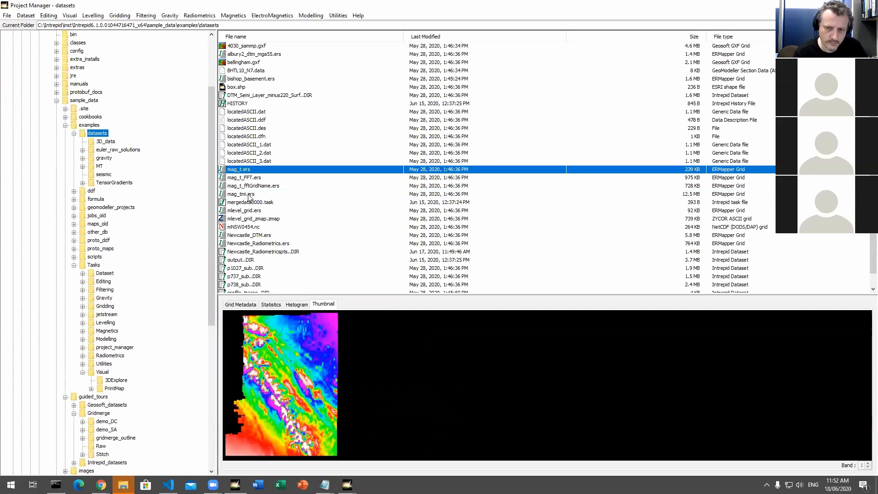
left_click(249, 195, "ctrl")
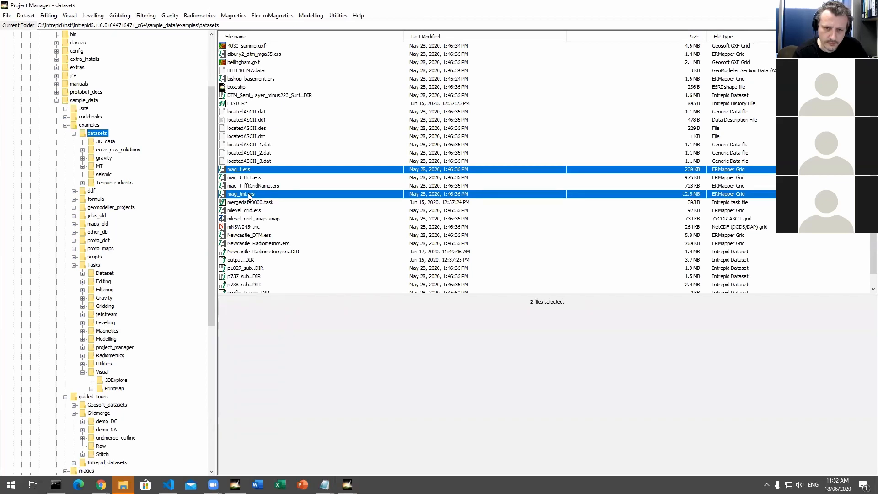
right_click(249, 195)
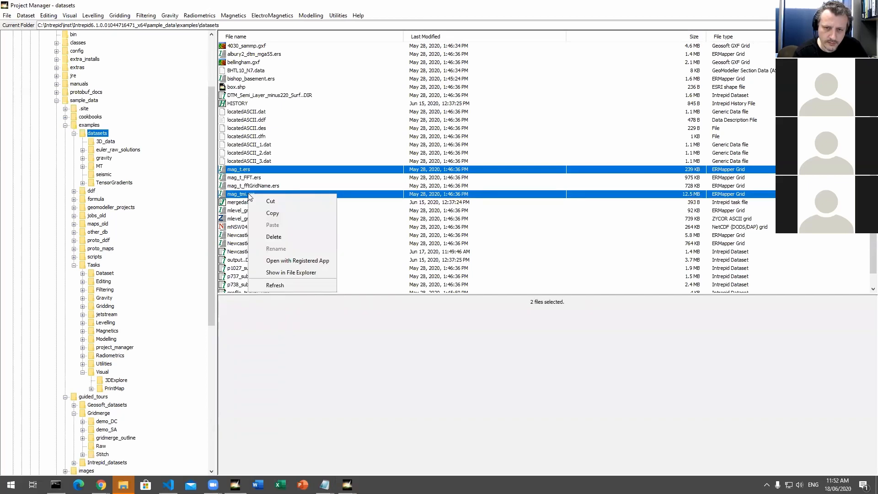
left_click(104, 15)
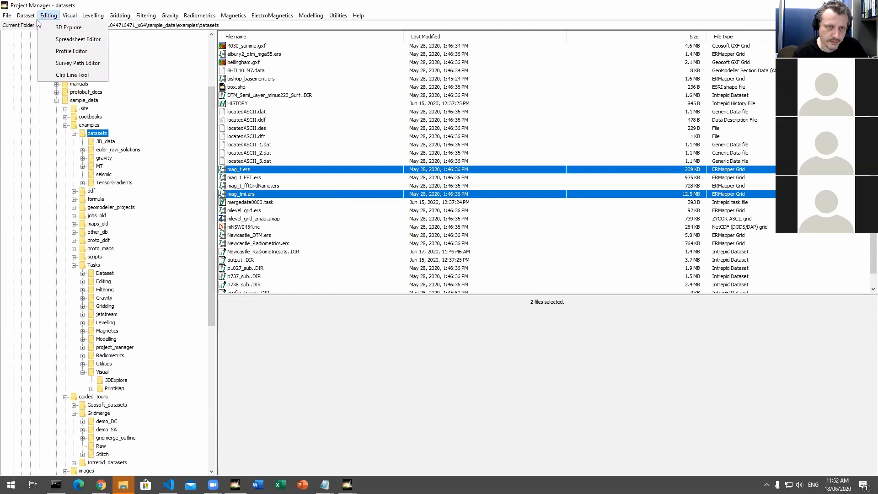
left_click(68, 27)
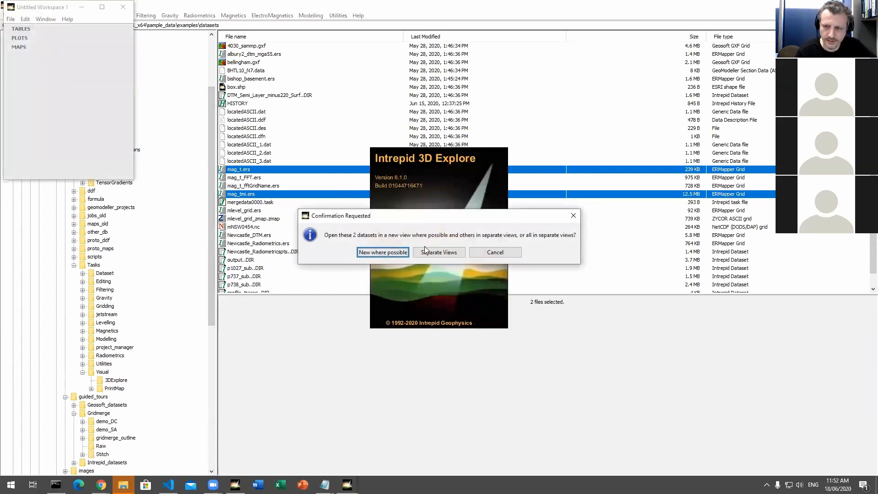
left_click(433, 255)
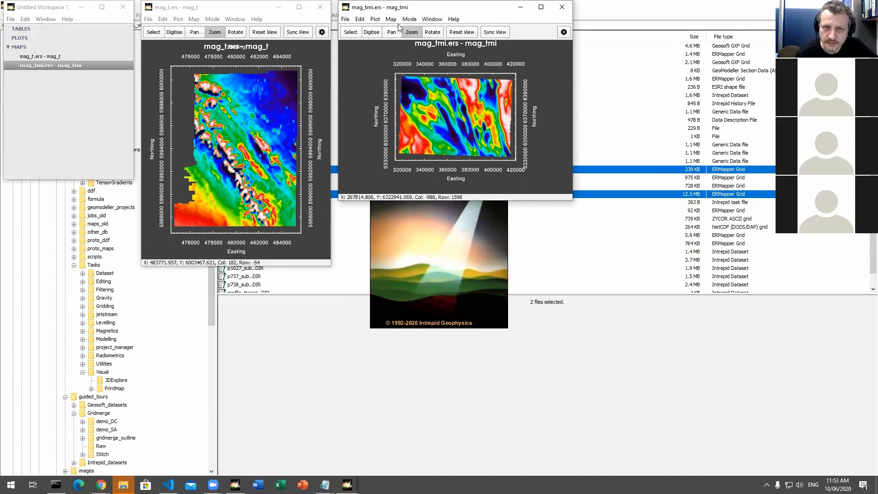
Step: Move the mag_t map clear of the other map and try to synchronise the mag_tmi map's view
left_click_drag(210, 6, 209, 99)
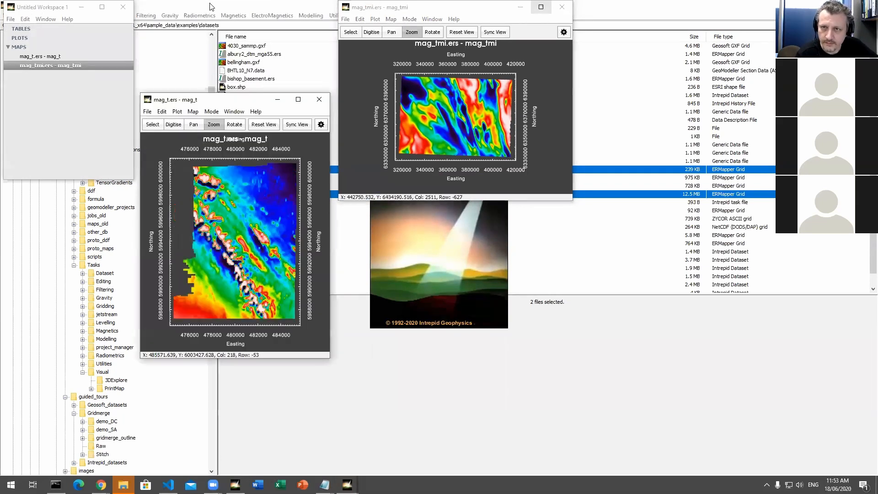
left_click(373, 154)
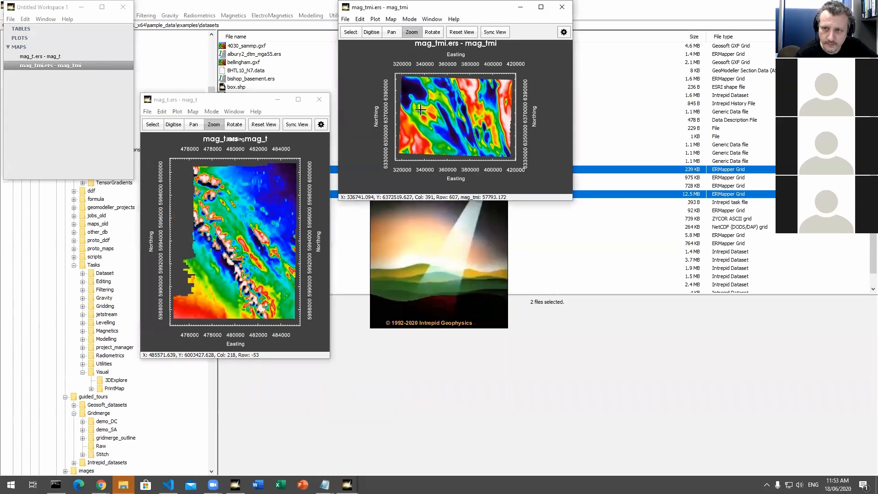
left_click(482, 32)
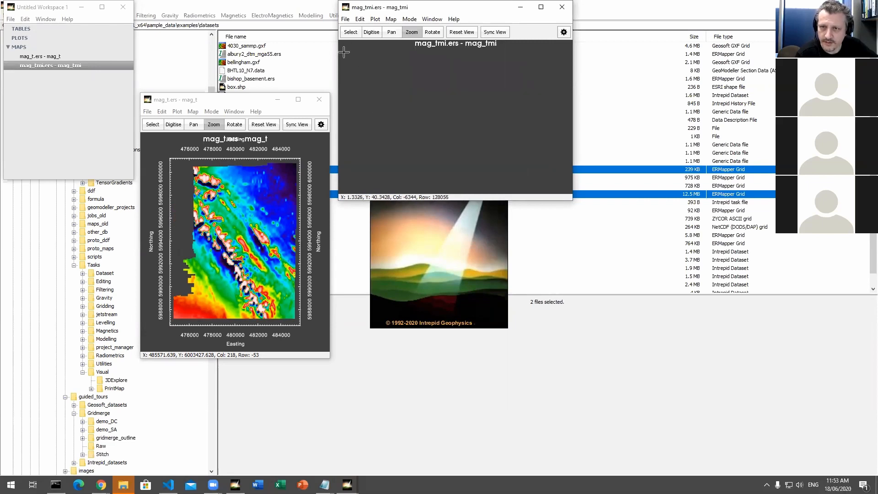
Step: Close the mag_tmi and mag_t maps along with their workspace
left_click_drag(402, 8, 441, 222)
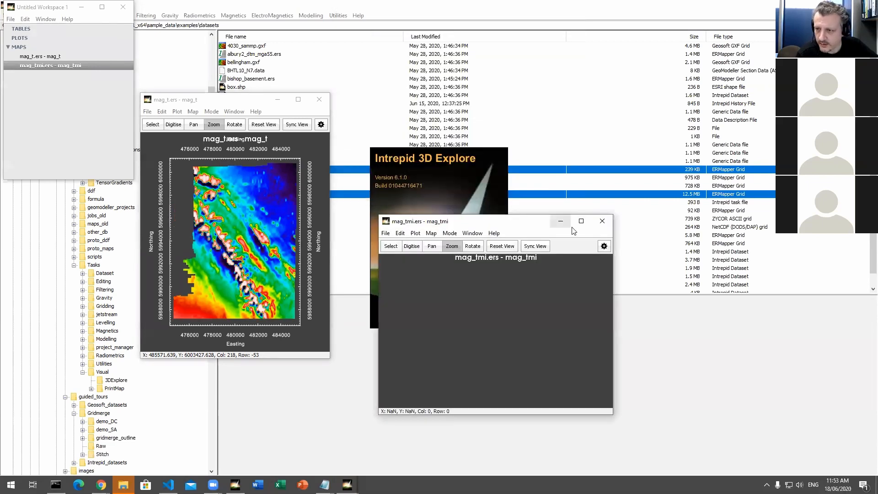
left_click(604, 223)
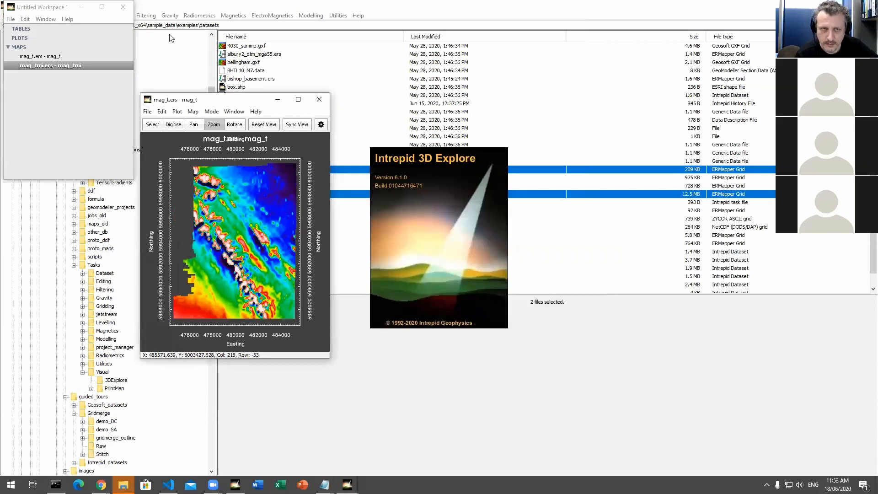
left_click(319, 99)
left_click(123, 6)
left_click(337, 227)
Step: Preview the thumbnails of the mag_t, mag_tmi, mlevel_grid and Newcastle grids to find two covering the same area
left_click(259, 179)
left_click(259, 172)
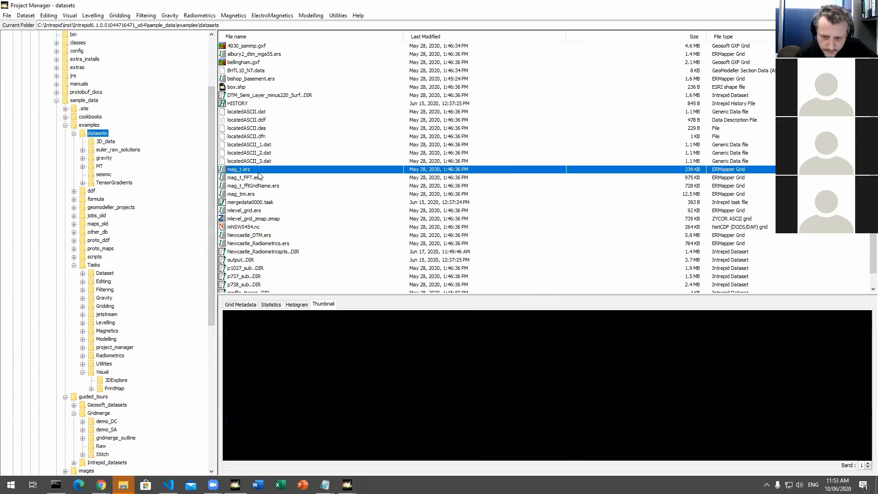
left_click(259, 195)
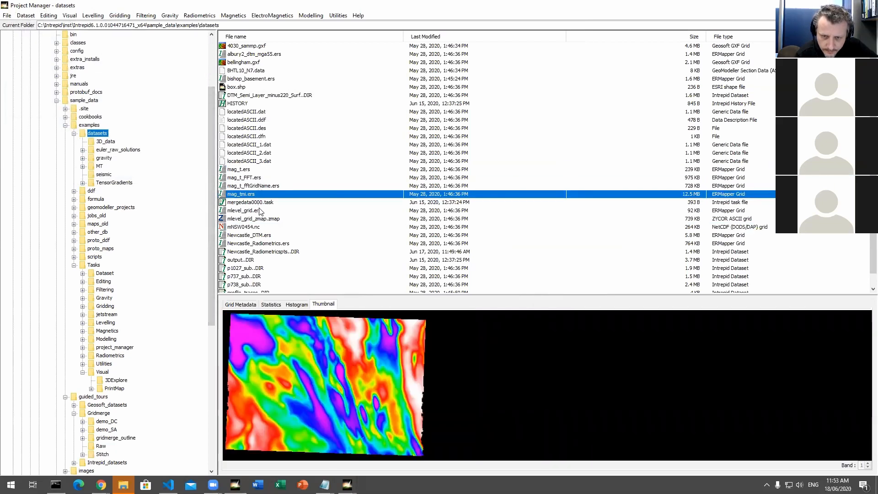
left_click(259, 211)
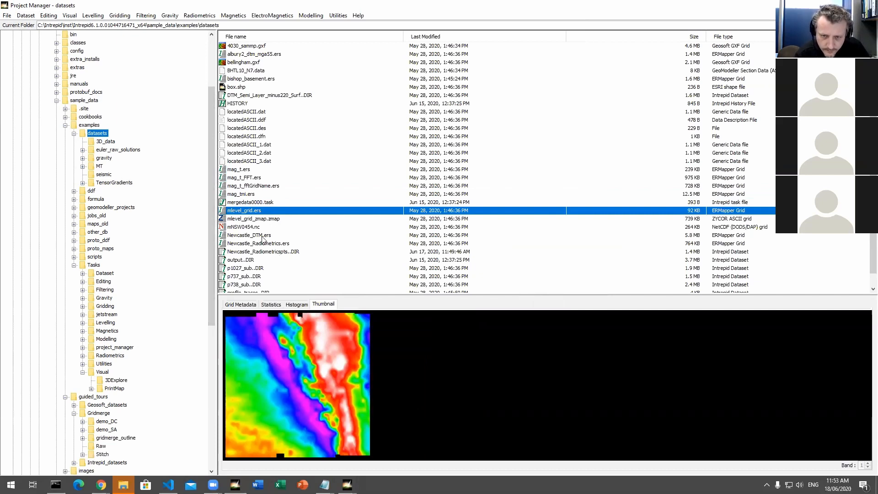
left_click(263, 235)
left_click(262, 244)
left_click(262, 236)
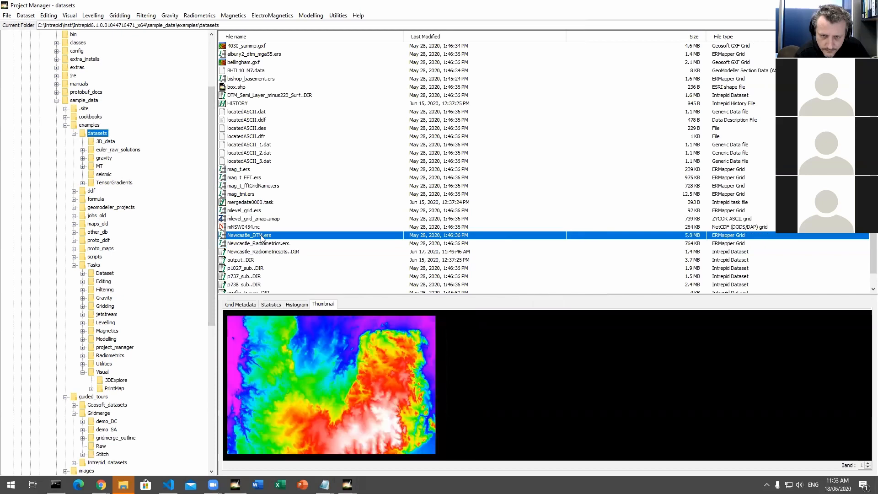
Step: Open Newcastle_DTM.ers and Newcastle_Radiometrics.ers together in 3D Explore as separate views
left_click(264, 244)
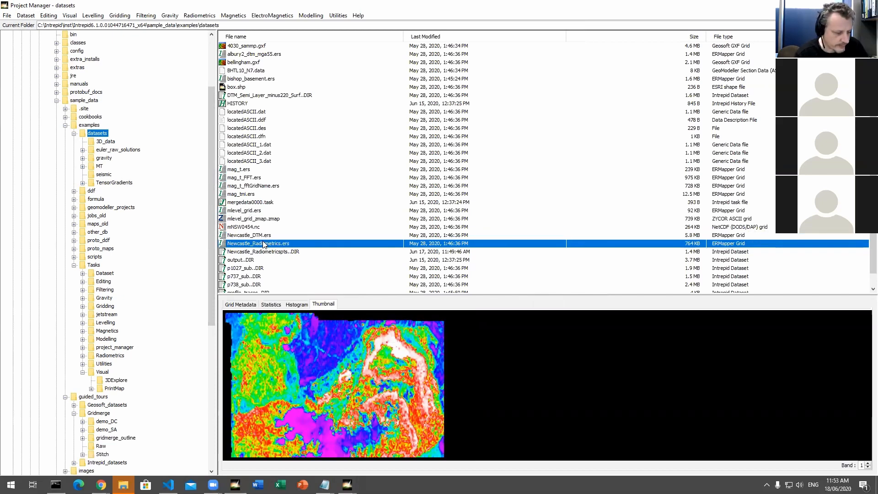
left_click(261, 236, "ctrl")
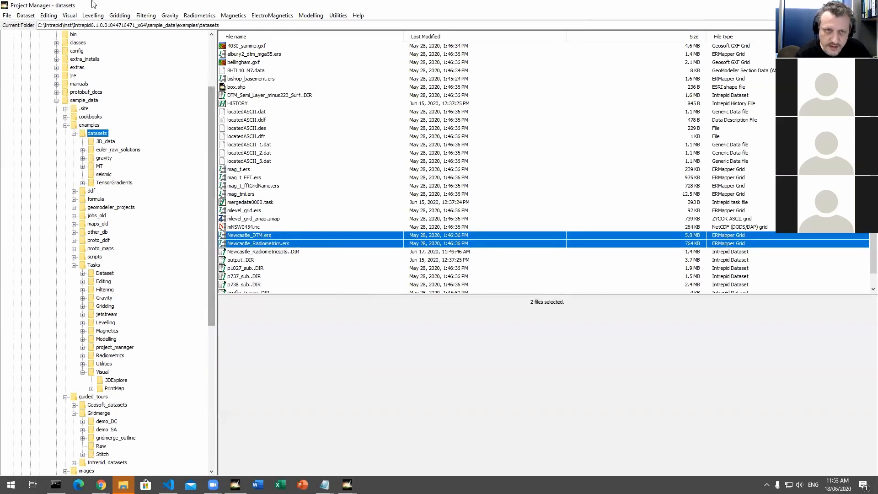
left_click(26, 17)
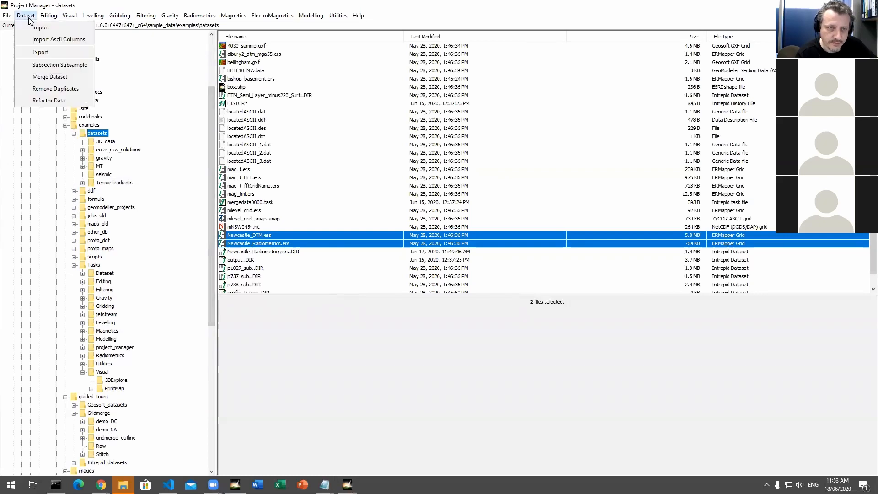
left_click(54, 28)
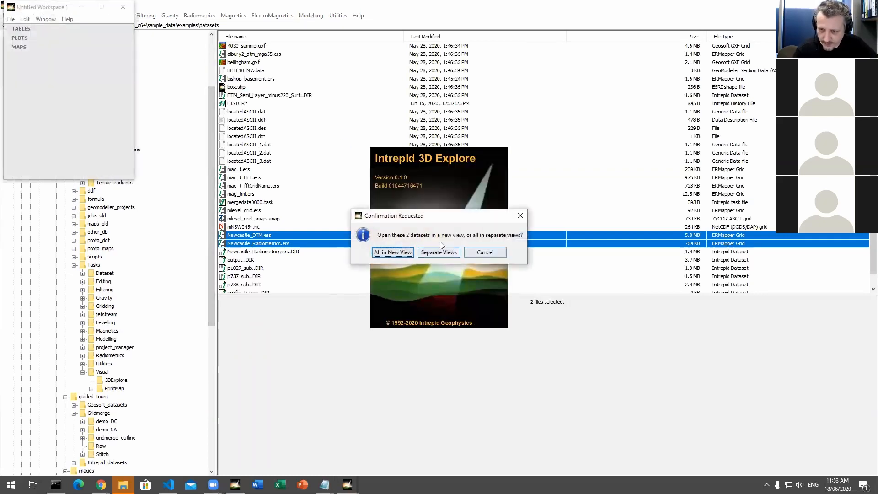
left_click(439, 253)
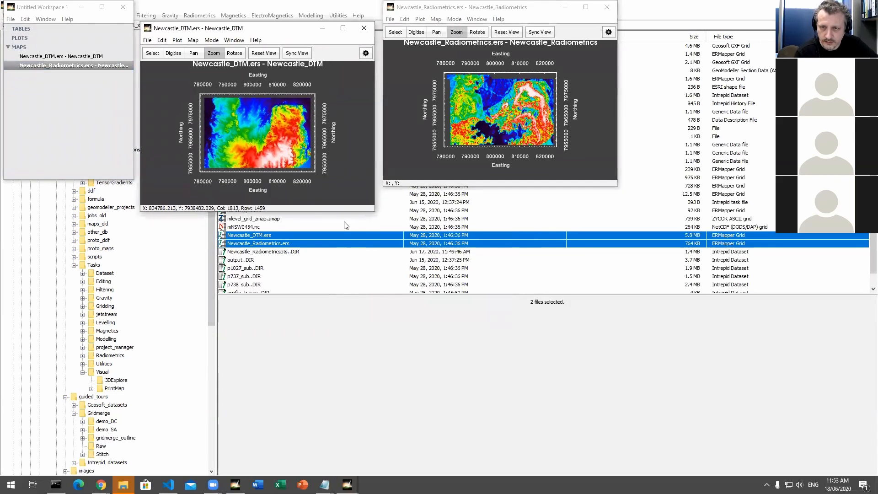
Step: Enlarge the Newcastle_DTM and Newcastle_Radiometrics map windows and arrange them side by side at similar size
left_click_drag(372, 211, 422, 333)
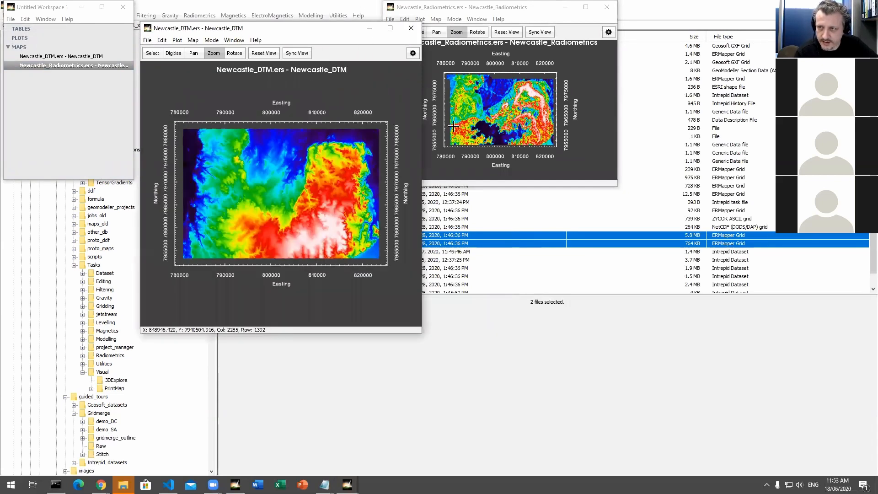
left_click_drag(336, 35, 237, 16)
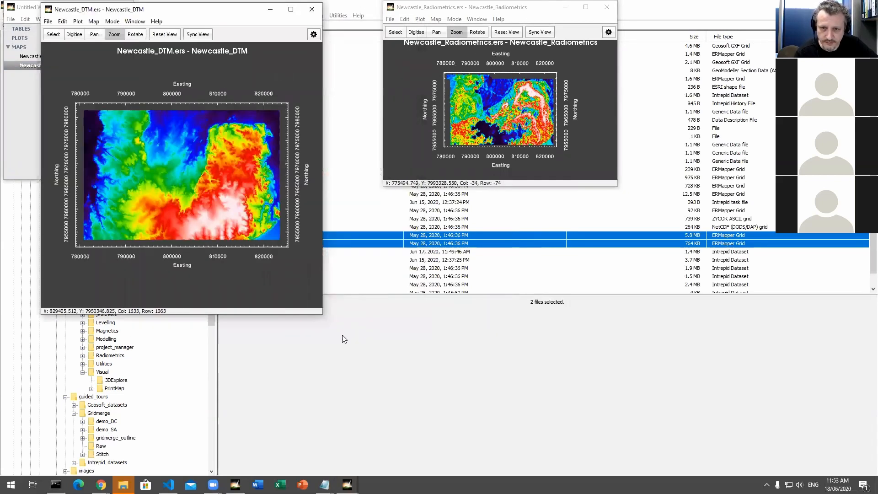
left_click_drag(324, 316, 438, 434)
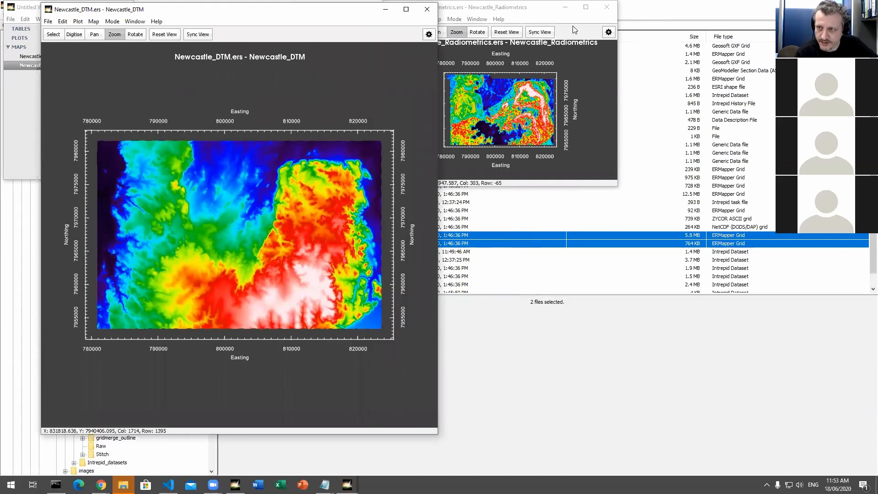
left_click(560, 20)
left_click_drag(560, 9, 622, 13)
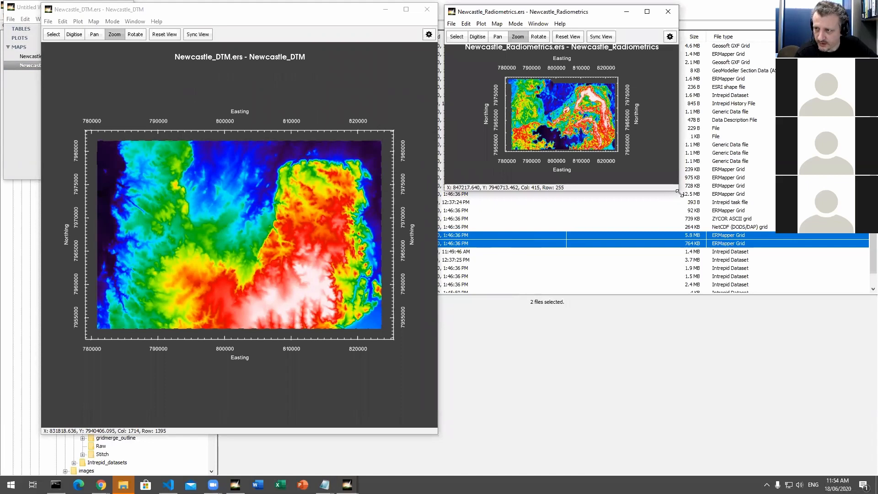
left_click_drag(679, 192, 858, 432)
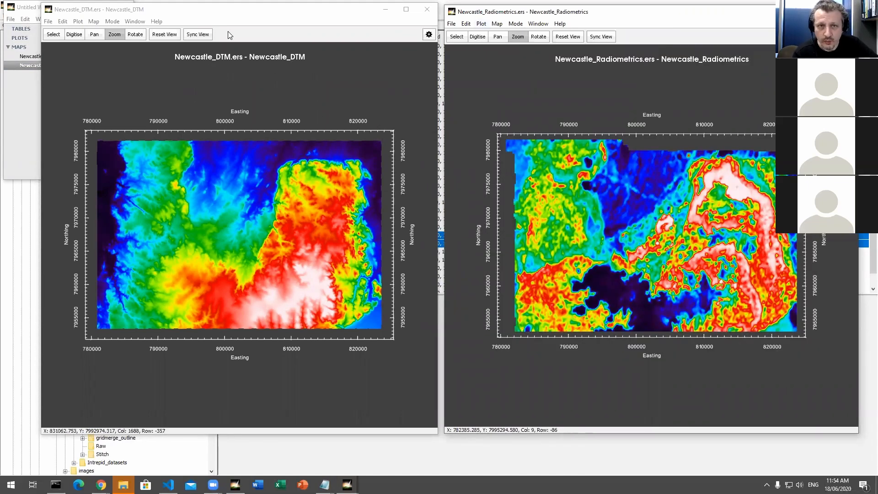
Step: Turn on view synchronisation in both Newcastle maps and zoom the DTM map into the grid's north-east corner
left_click(198, 35)
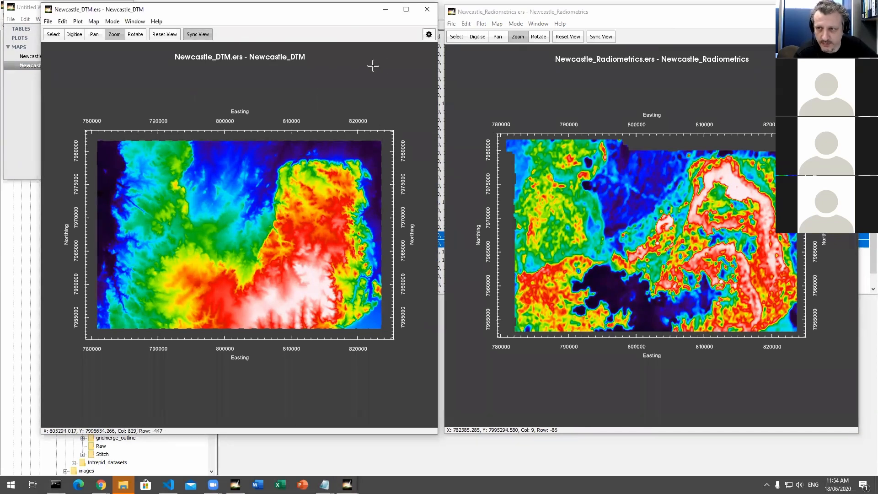
left_click(596, 38)
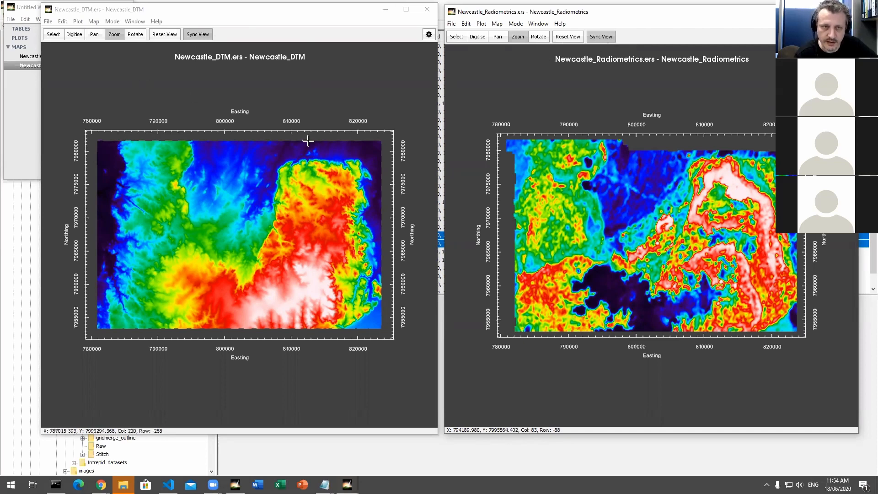
left_click_drag(319, 115, 402, 211)
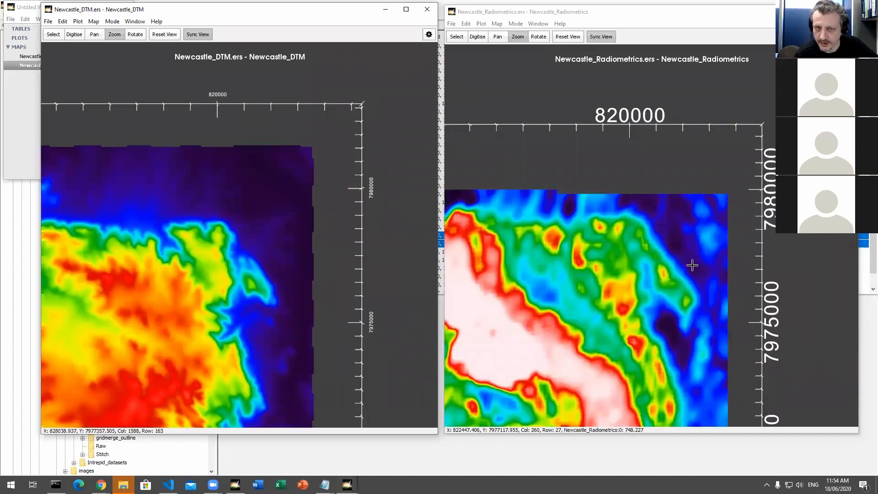
Step: Pan the Newcastle_DTM map across the eastern part of the grid and compare the same areas in the synchronised radiometrics map
left_click(95, 36)
left_click_drag(196, 349, 316, 256)
left_click_drag(171, 304, 278, 168)
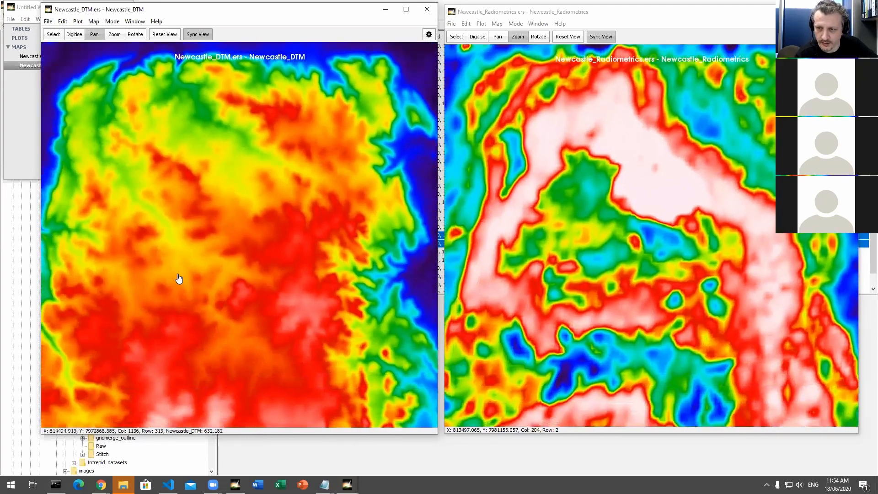
left_click_drag(179, 278, 229, 198)
left_click_drag(218, 229, 234, 99)
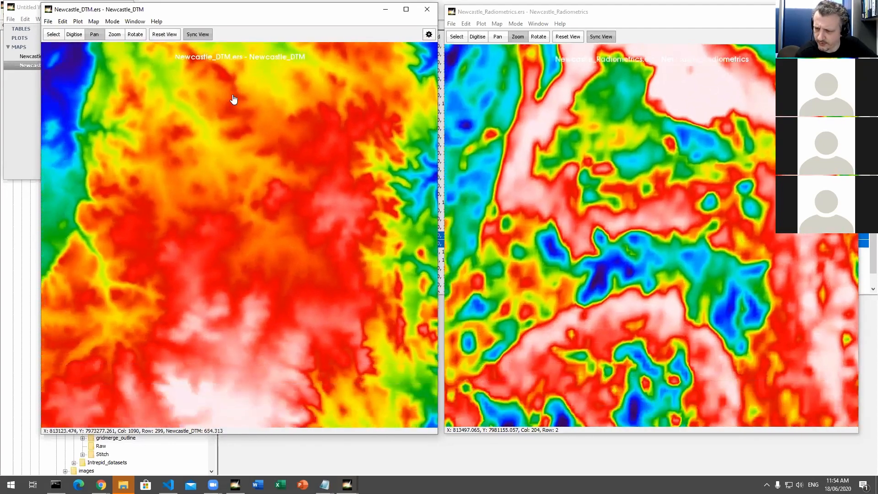
left_click_drag(298, 278, 276, 141)
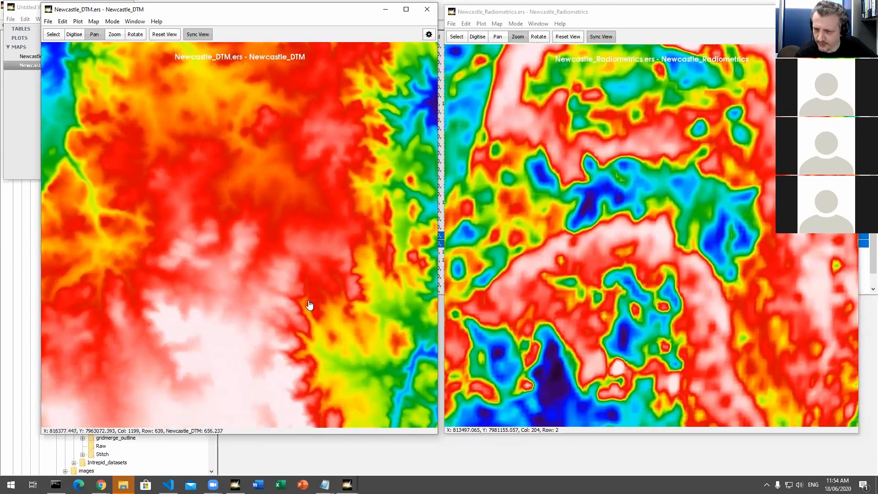
left_click_drag(310, 305, 290, 196)
left_click_drag(294, 286, 75, 159)
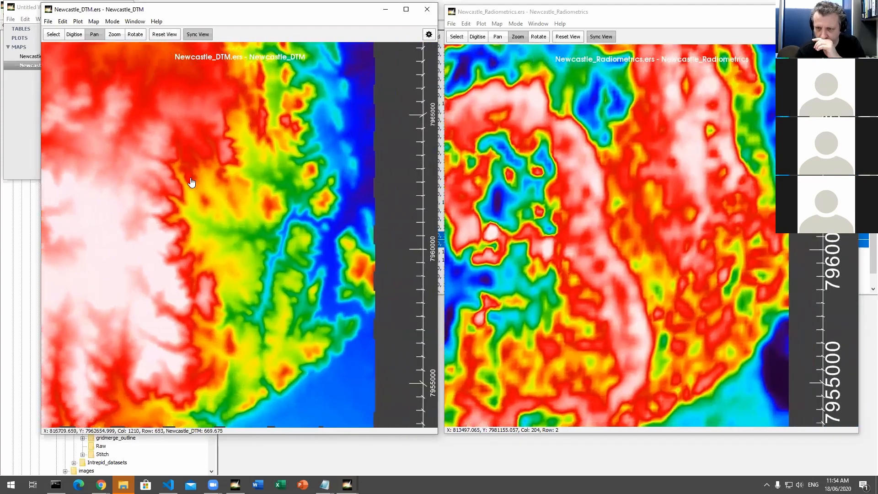
left_click_drag(191, 182, 59, 196)
left_click_drag(130, 200, 207, 426)
left_click_drag(236, 280, 251, 356)
left_click_drag(229, 315, 319, 268)
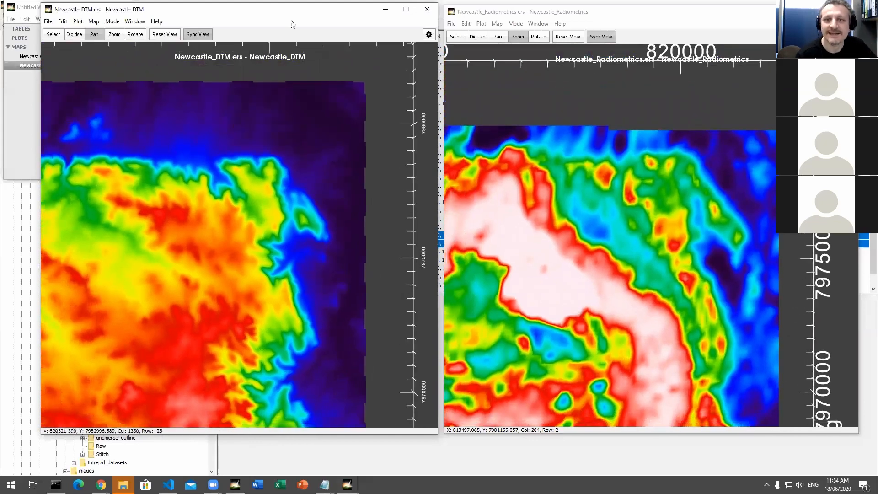
Step: Move both map windows down slightly and rotate the DTM map into a tilted perspective to compare the synchronised views
left_click_drag(310, 10, 309, 20)
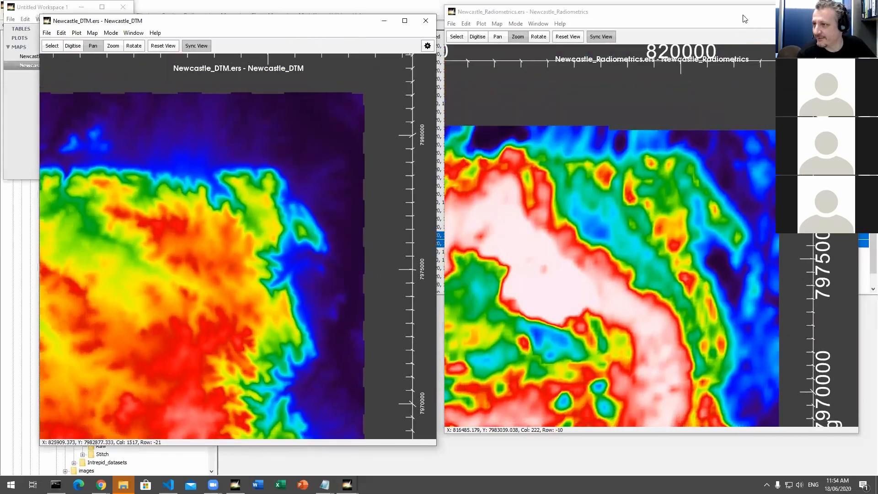
left_click_drag(745, 13, 746, 22)
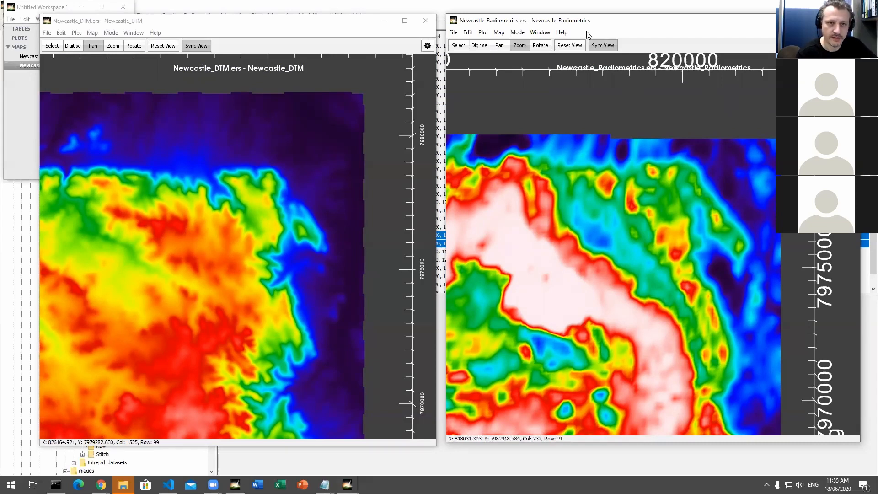
left_click_drag(236, 374, 218, 349)
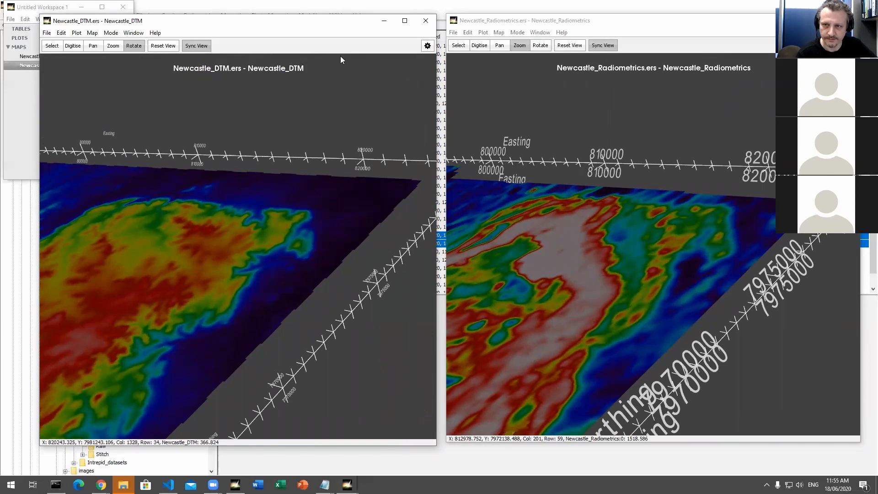
Step: Enable Use Z Axis for the Newcastle_DTM grid in its map settings, and close the settings
left_click(427, 46)
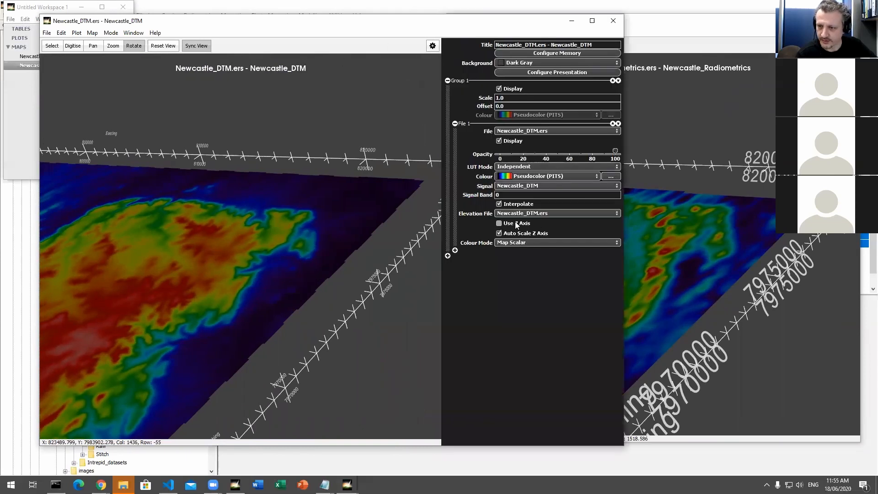
left_click(500, 224)
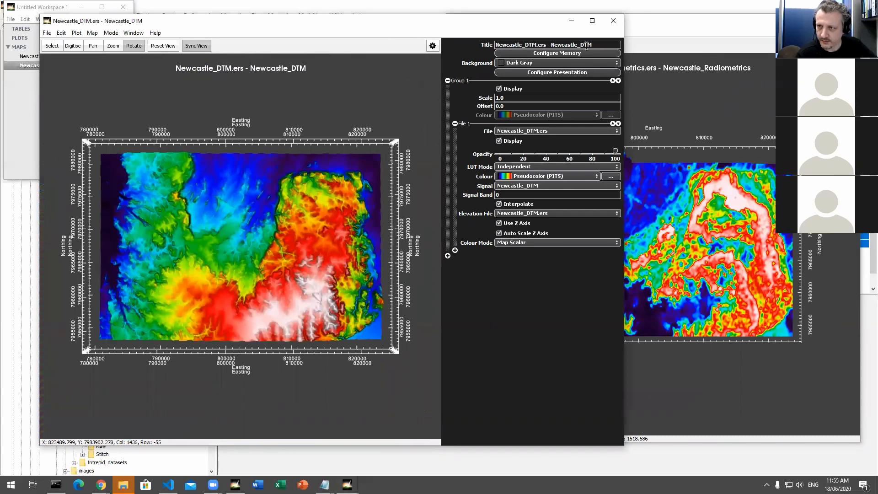
left_click(431, 49)
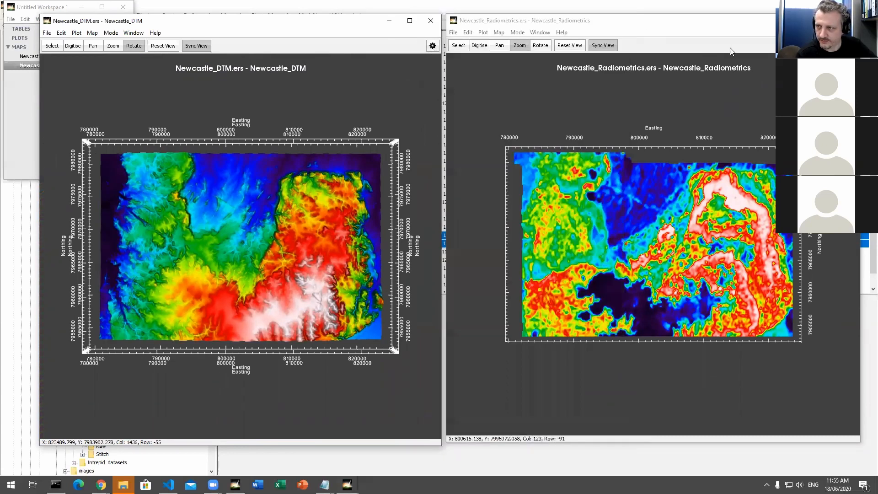
Step: Enable Use Z Axis for the Newcastle_Radiometrics grid and resize its window to sit beside the DTM map
left_click(851, 45)
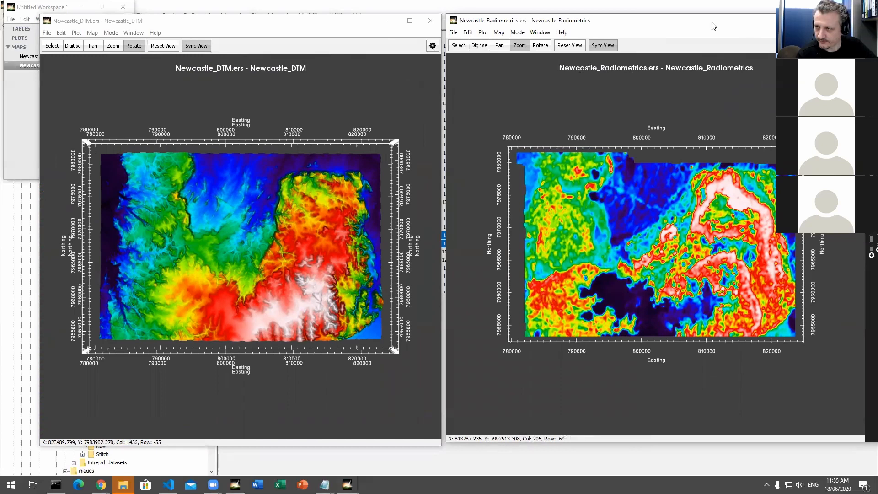
left_click_drag(700, 16, 699, 17)
left_click_drag(638, 26, 415, 16)
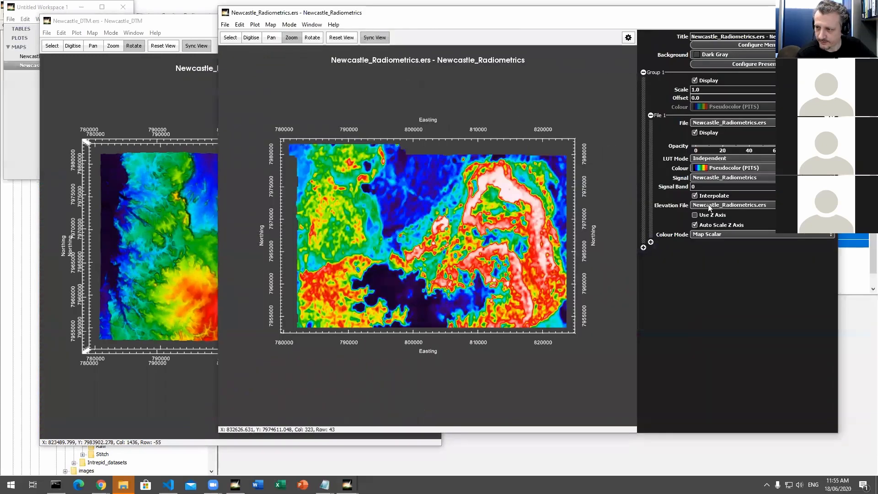
left_click(707, 216)
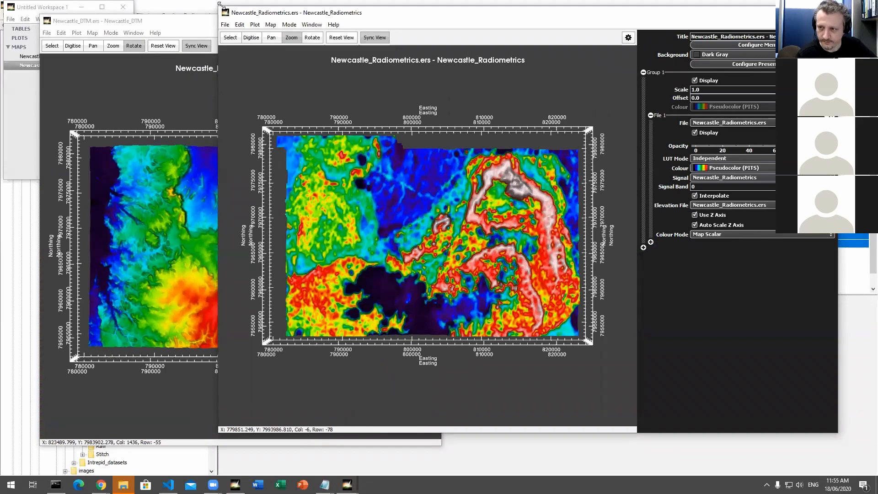
left_click_drag(220, 5, 446, 16)
Step: Zoom the DTM map into the north-east corner and rotate it to compare both synchronised surfaces in 3D relief
left_click(112, 45)
left_click_drag(304, 131, 412, 236)
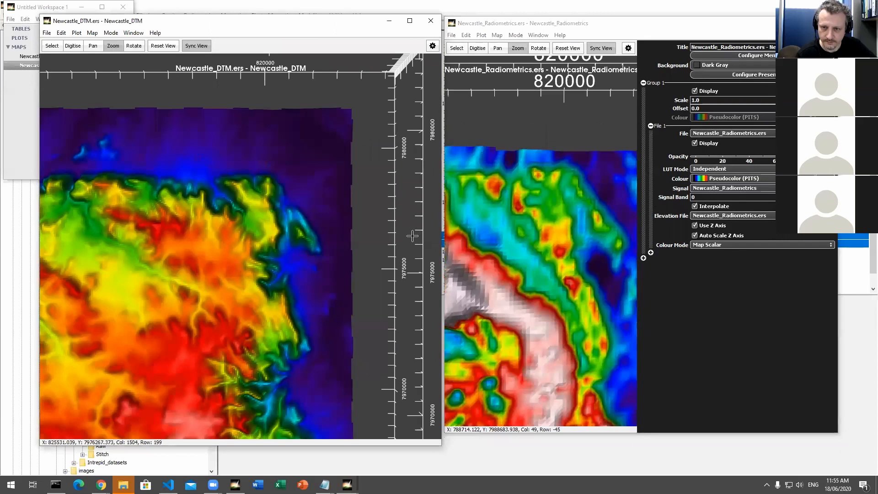
left_click(133, 46)
left_click_drag(215, 220, 206, 198)
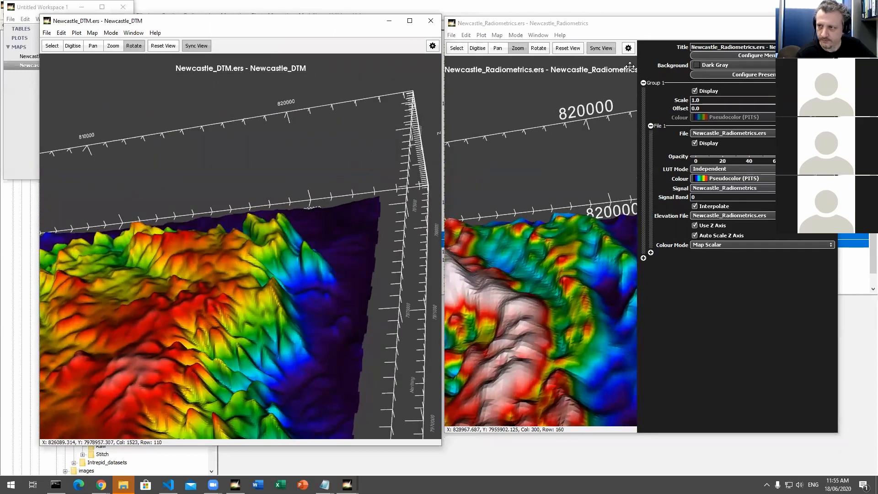
left_click_drag(308, 167, 263, 239)
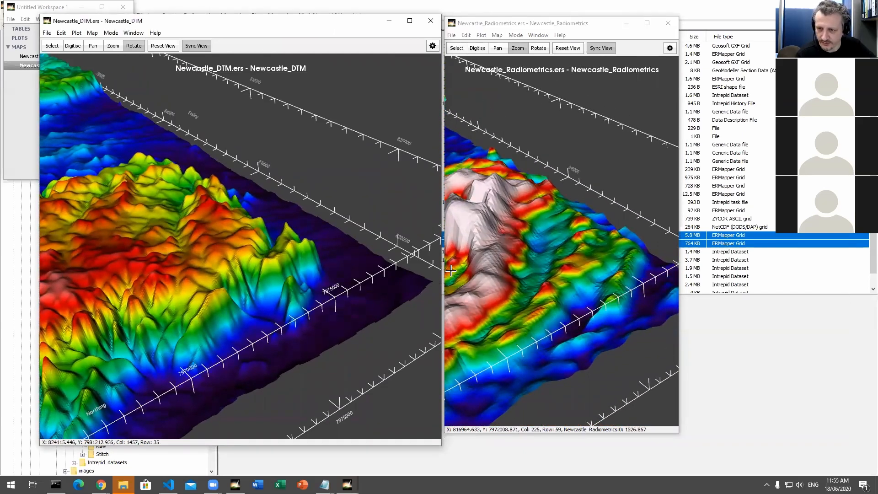
mouse_move(234, 265)
left_mouse_down()
mouse_move(211, 271)
mouse_move(224, 271)
left_mouse_up()
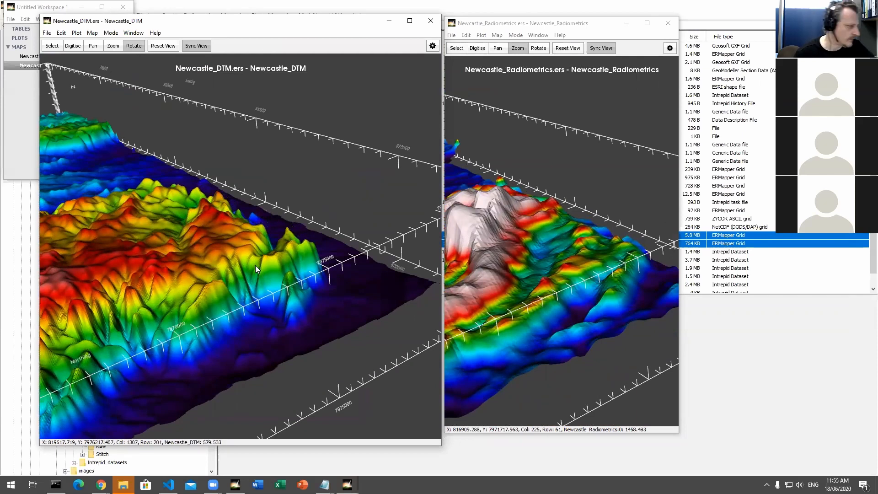
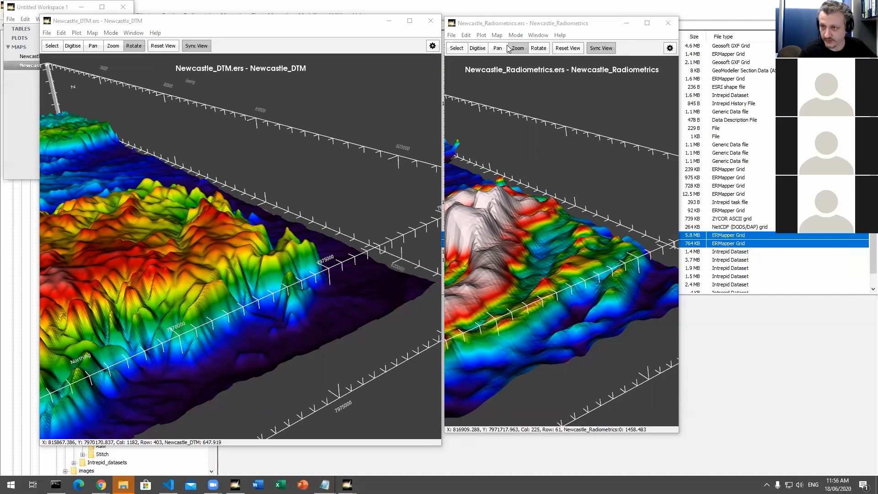
Step: Widen the Newcastle_Radiometrics window to show more of its surface, and open the Newcastle_DTM map settings
left_click(514, 27)
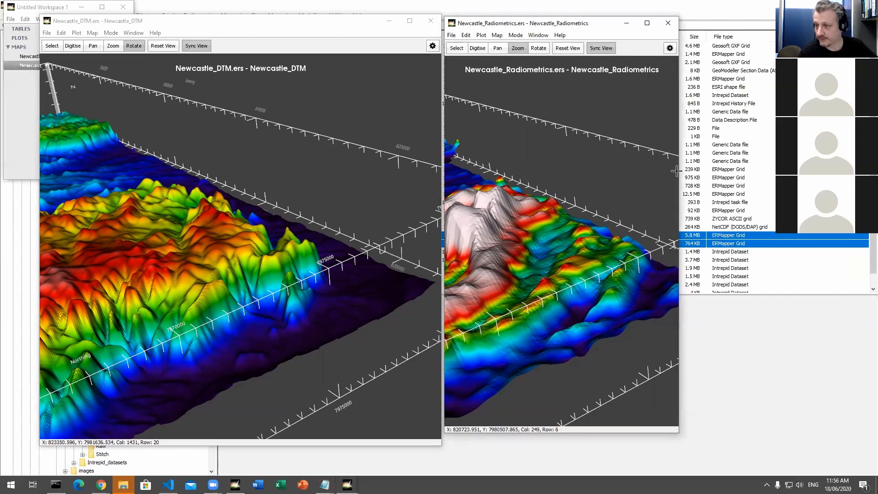
left_click_drag(679, 171, 788, 171)
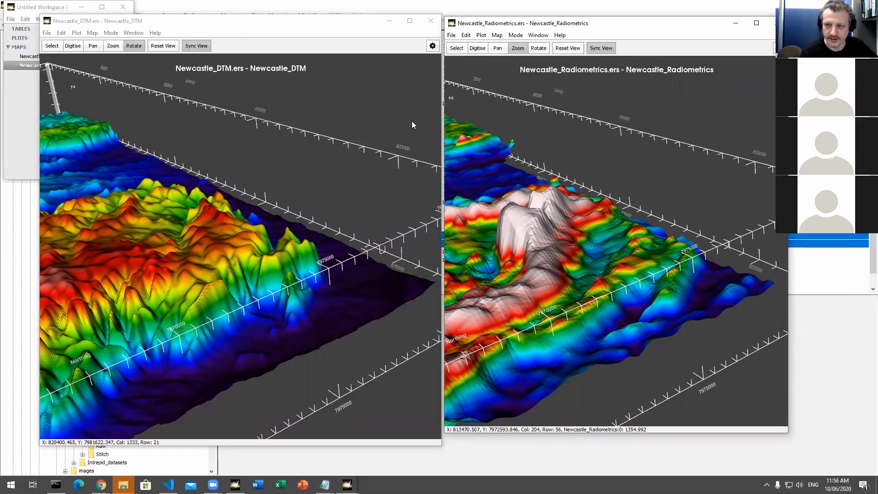
left_click(432, 46)
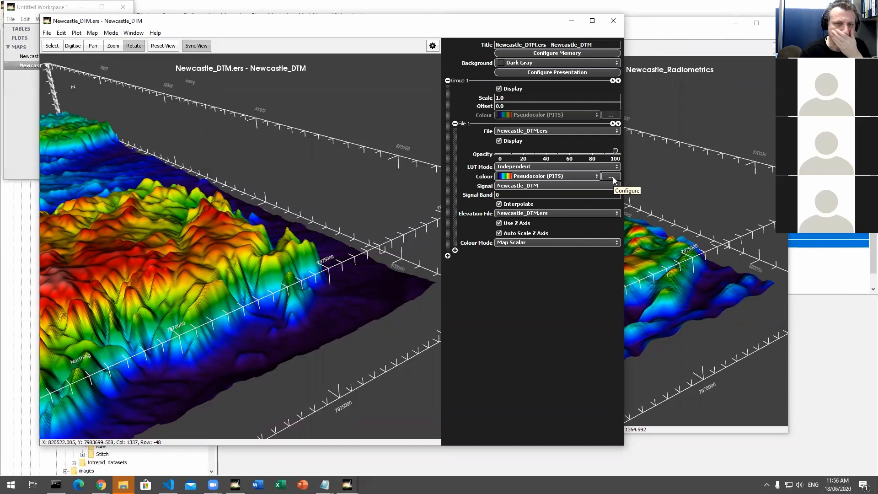
left_click(111, 33)
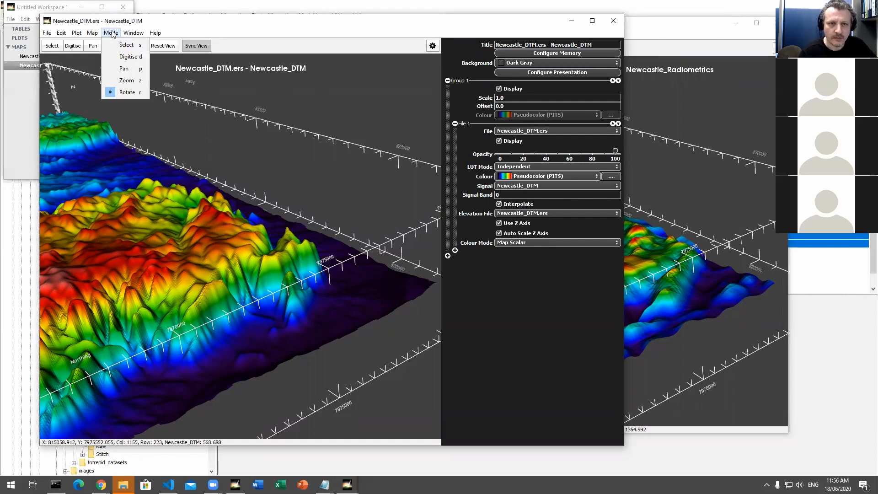
mouse_move(134, 33)
left_click(162, 24)
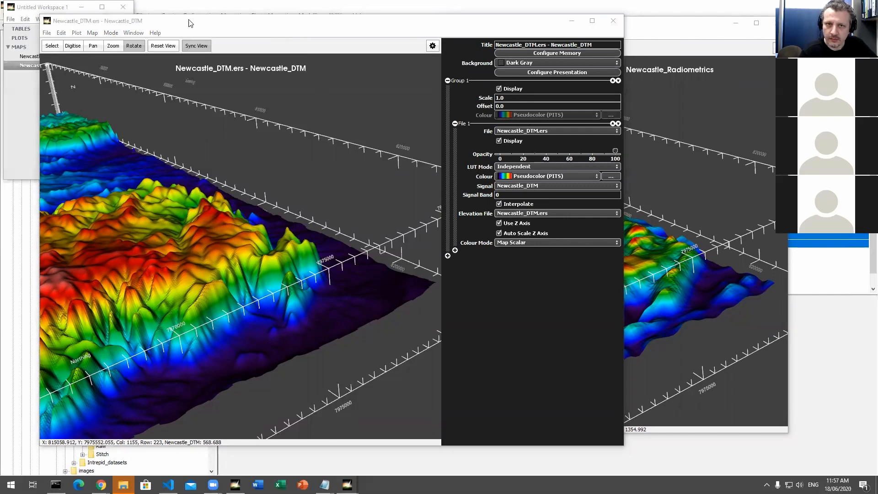
Step: Close the Newcastle_DTM and Newcastle_Radiometrics maps along with their workspace
left_click_drag(191, 24, 206, 32)
left_click(628, 29)
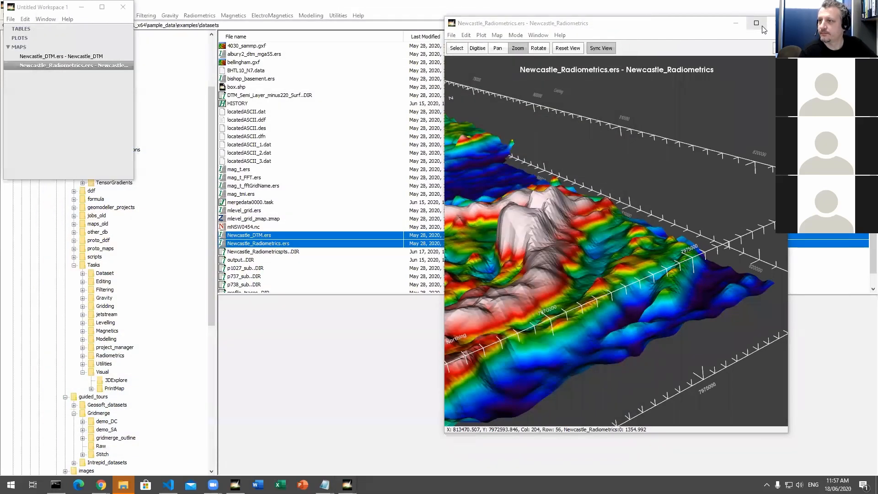
left_click(772, 23)
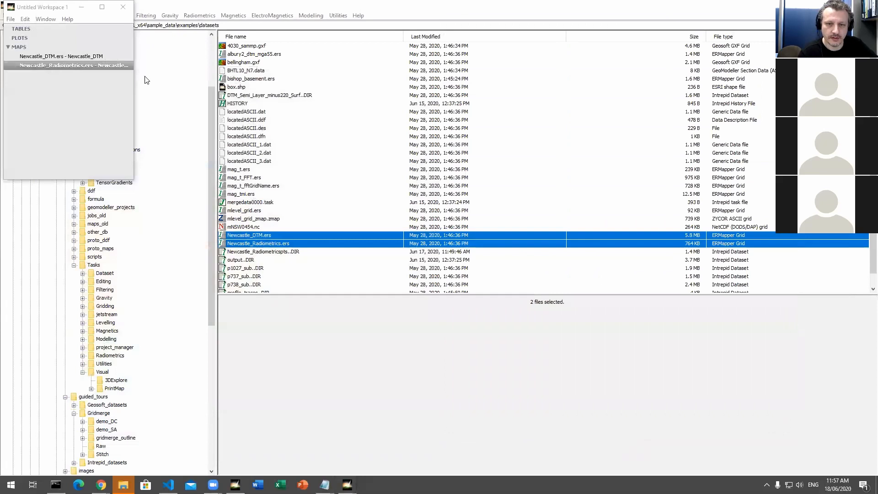
left_click(124, 7)
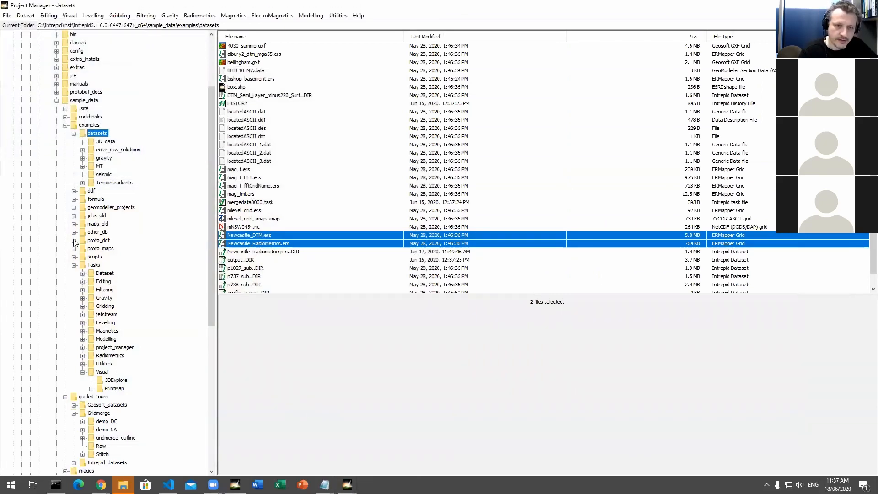
Step: Collapse the datasets folder and check the Radiometrics folder under the example Tasks
left_click(73, 134)
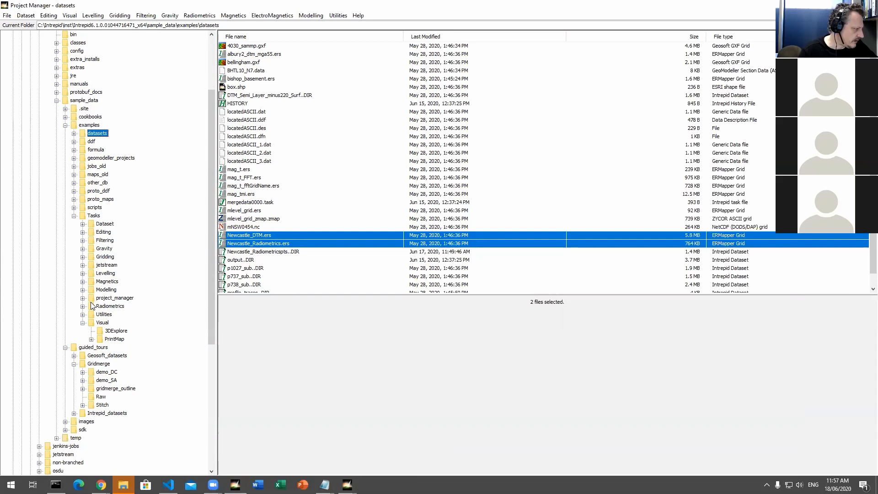
scroll(119, 333, "down", 3)
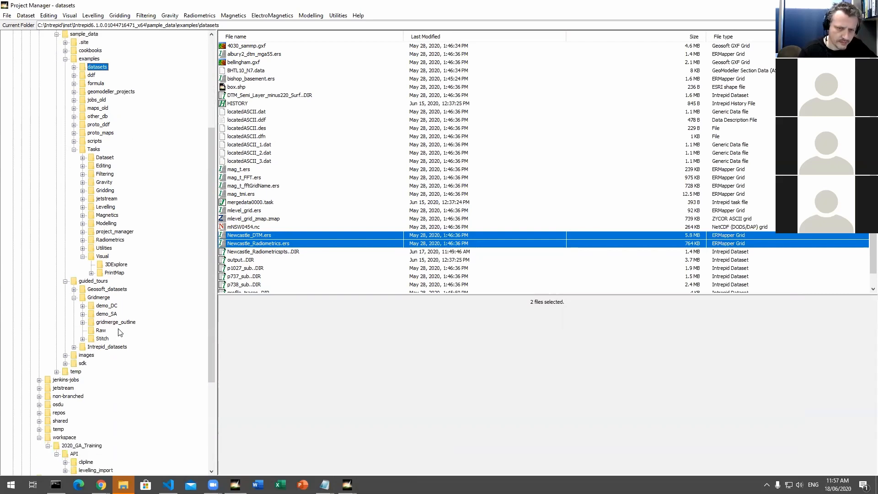
scroll(119, 333, "up", 2)
left_click(110, 290)
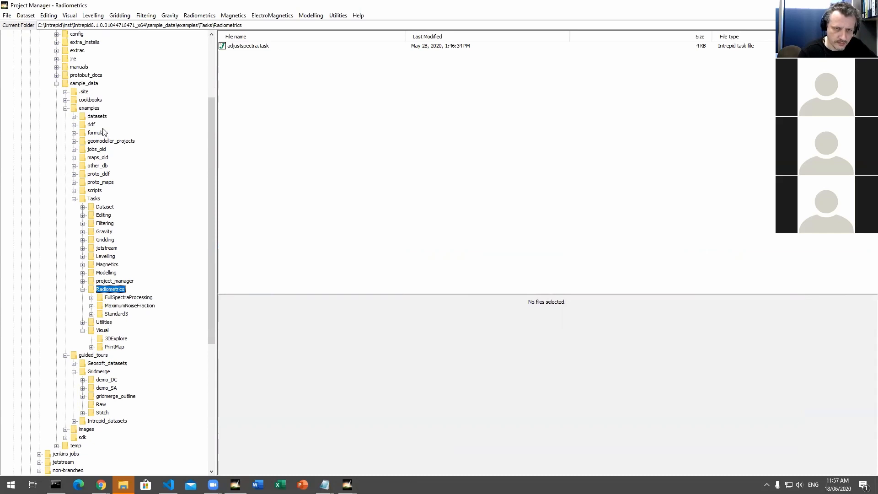
Step: Open the 1024_example folder inside the cookbooks' Radiometrics R_TASKS folder
left_click(66, 100)
left_click(69, 102)
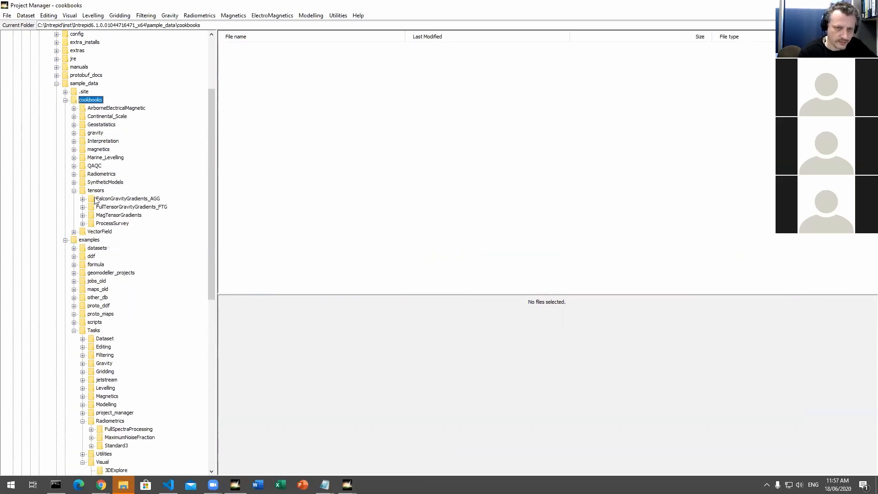
double_click(101, 174)
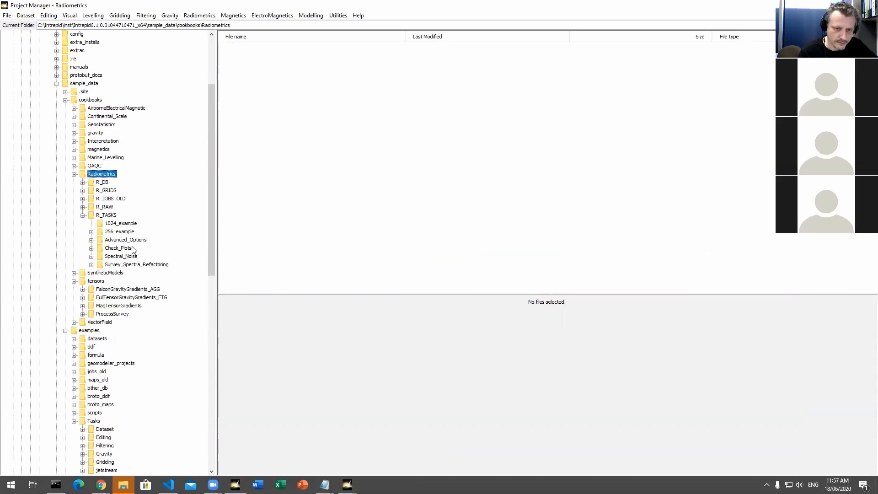
left_click(123, 224)
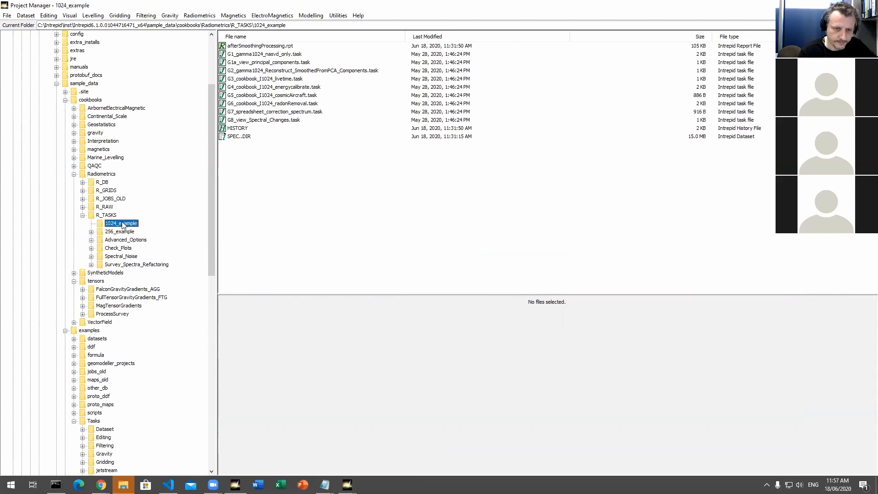
Step: Launch G1a_view_principal_components.task and separate its two plot windows, bringing the principal component amplitudes plot to the front
left_click(296, 62)
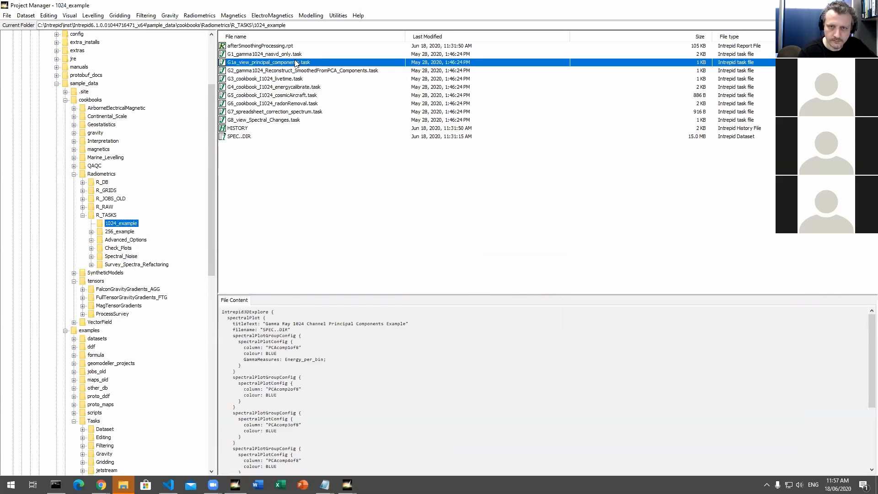
right_click(226, 64)
left_click(268, 155)
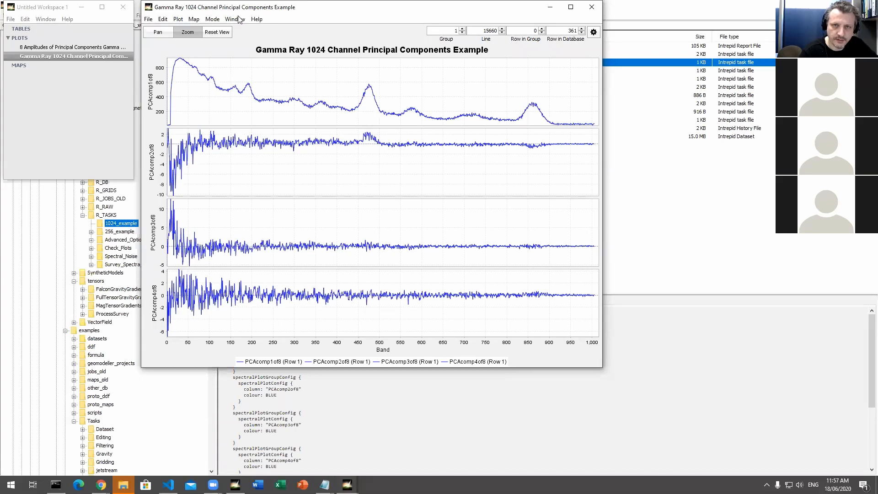
left_click_drag(225, 8, 360, 74)
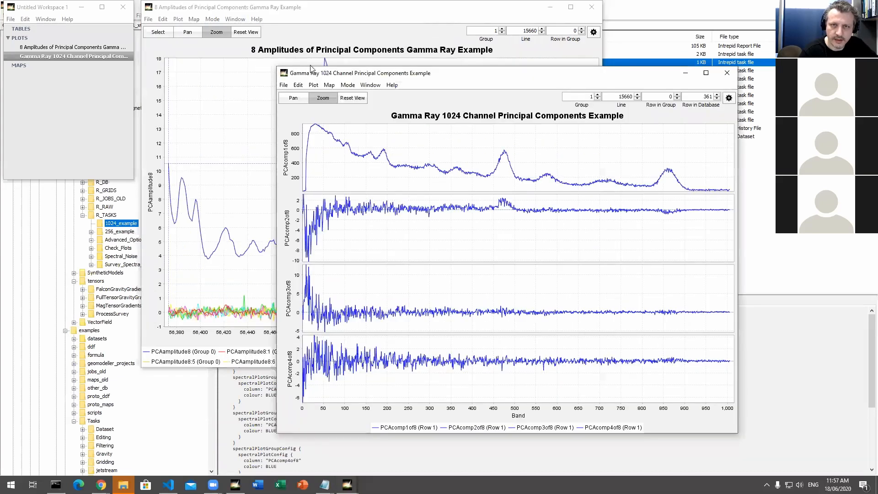
left_click(296, 23)
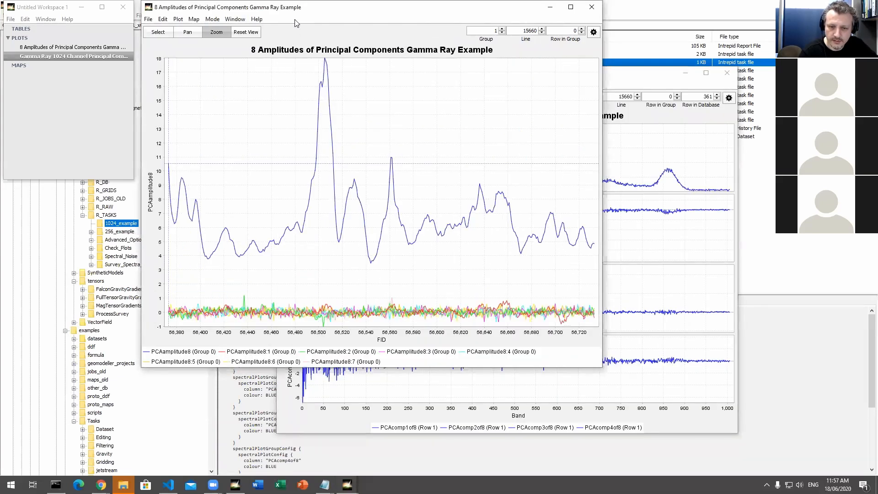
Step: Create a spectral plot of outspectrum_nasvd8 from the SPEC..DIR dataset, starting from the amplitudes plot
left_click(179, 19)
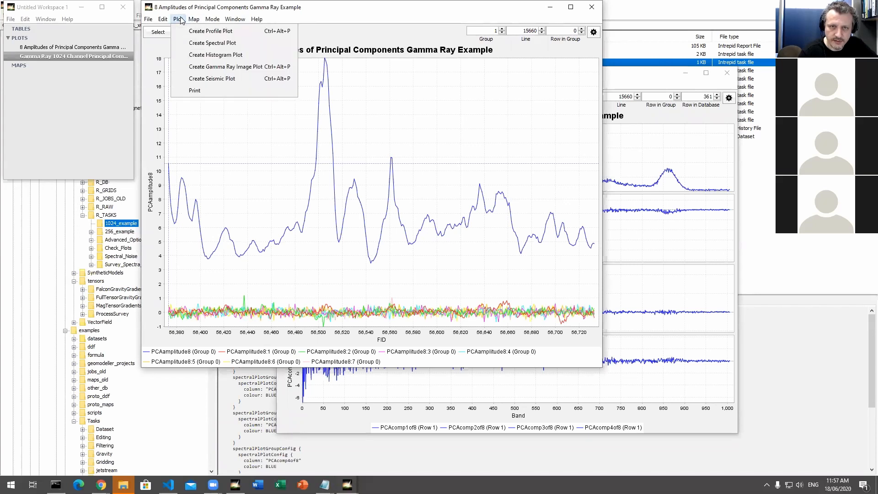
left_click(195, 43)
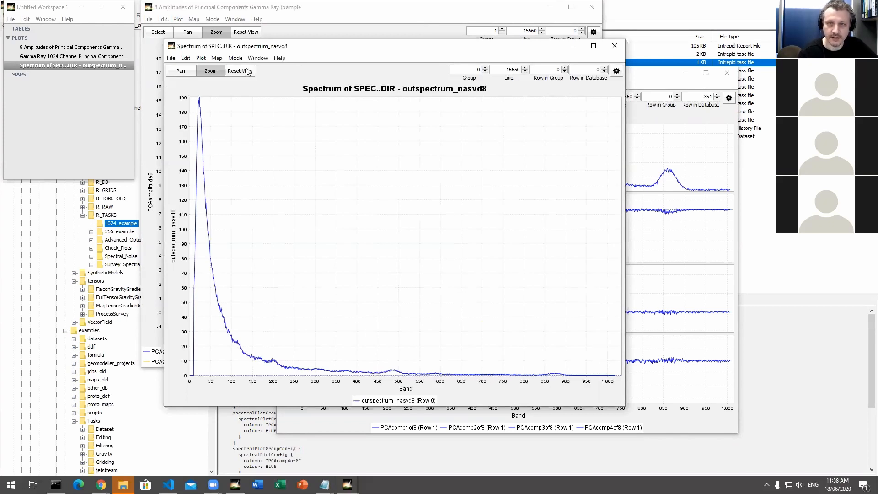
left_click(201, 58)
mouse_move(190, 61)
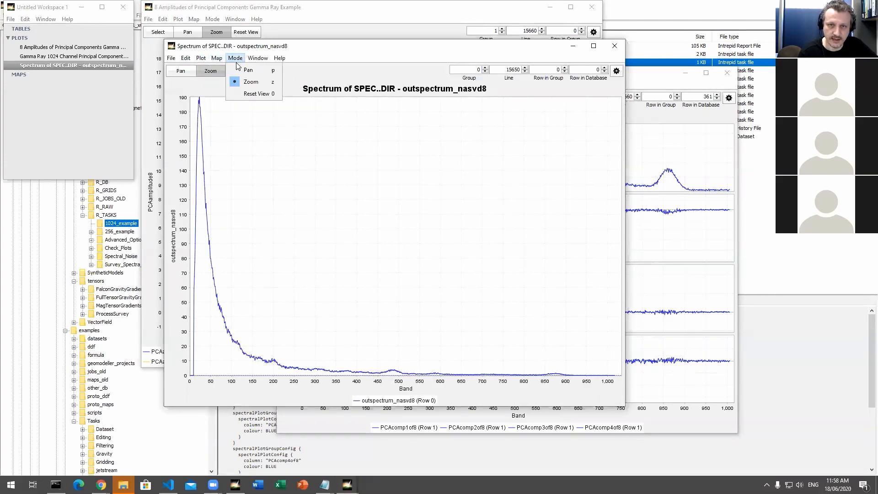
Step: Open a table of the SPEC..DIR dataset from the workspace's spectrum plot, and arrange the table beside the plot
right_click(71, 67)
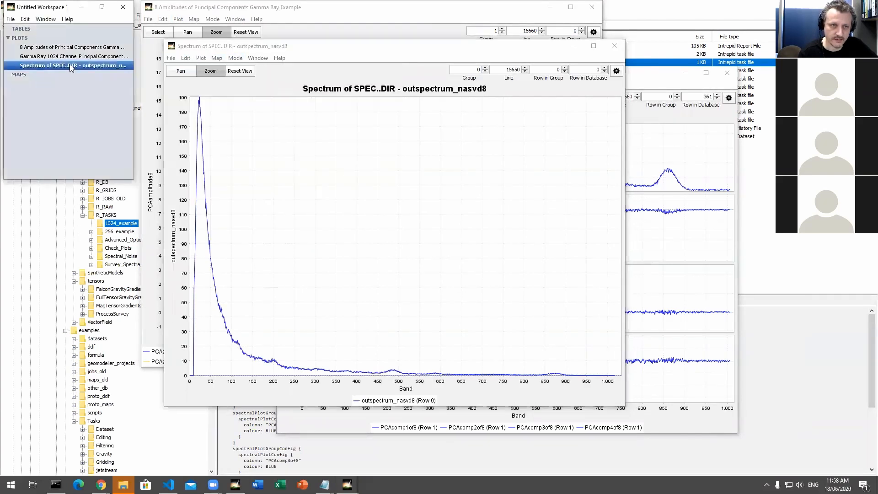
mouse_move(106, 83)
left_click(151, 95)
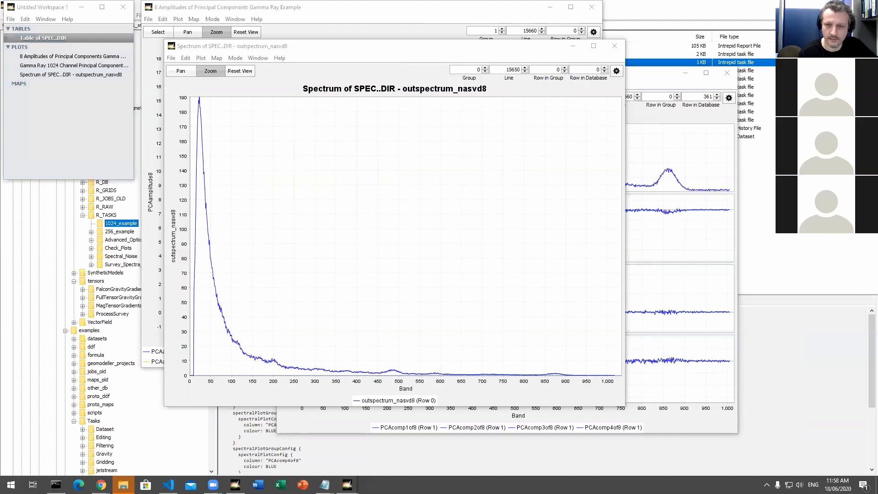
left_click_drag(314, 46, 201, 47)
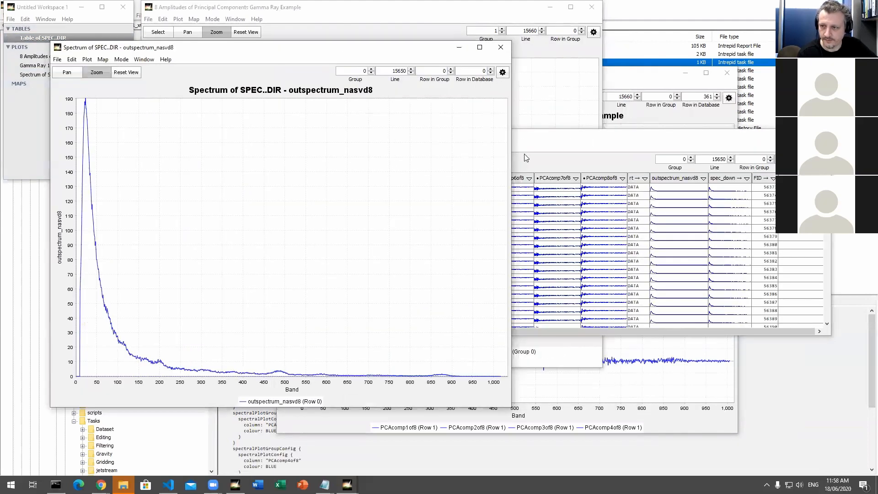
left_click(543, 131)
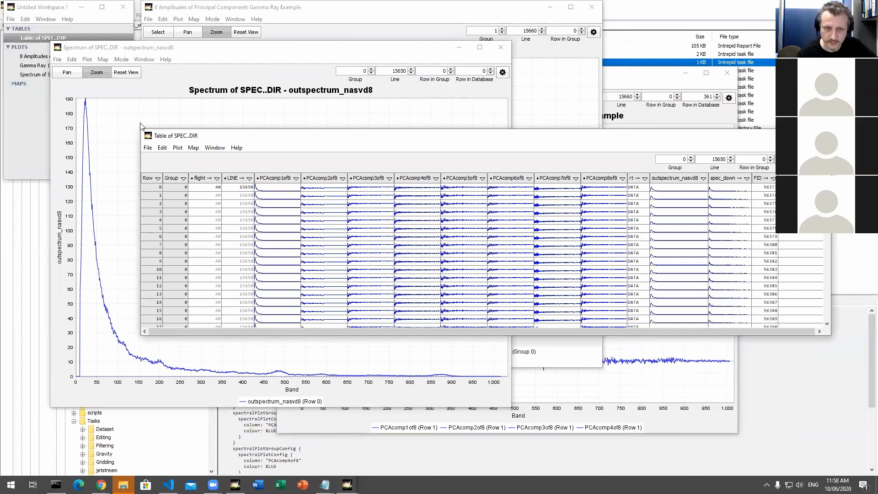
left_click_drag(141, 134, 156, 80)
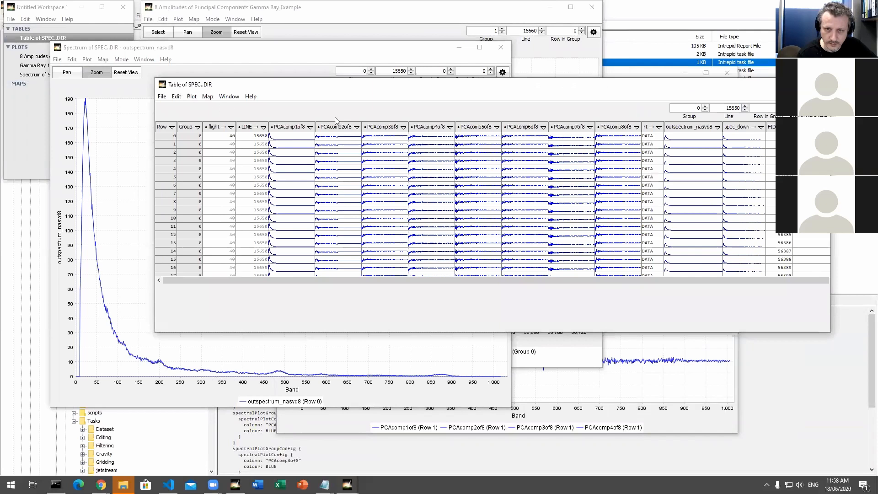
Step: Show the table's outspectrum_nasvd8 column as separate bands and look through the values of its first 30 or so bands
left_click(694, 137)
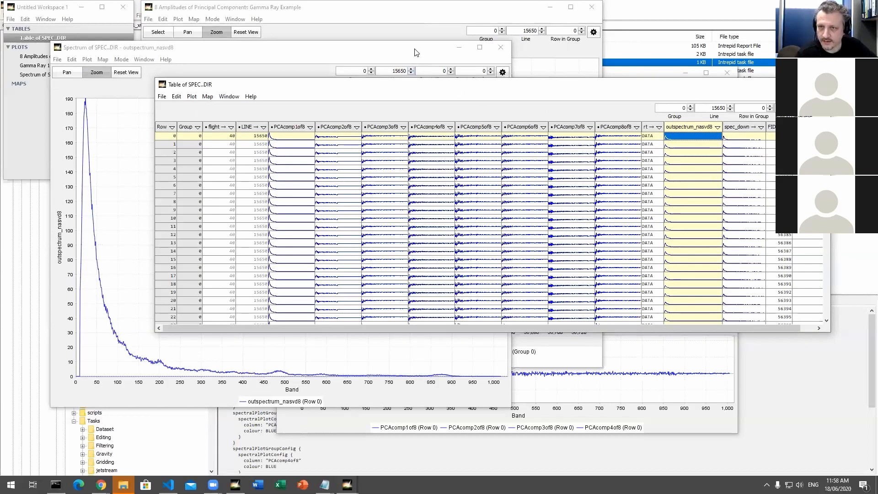
right_click(693, 133)
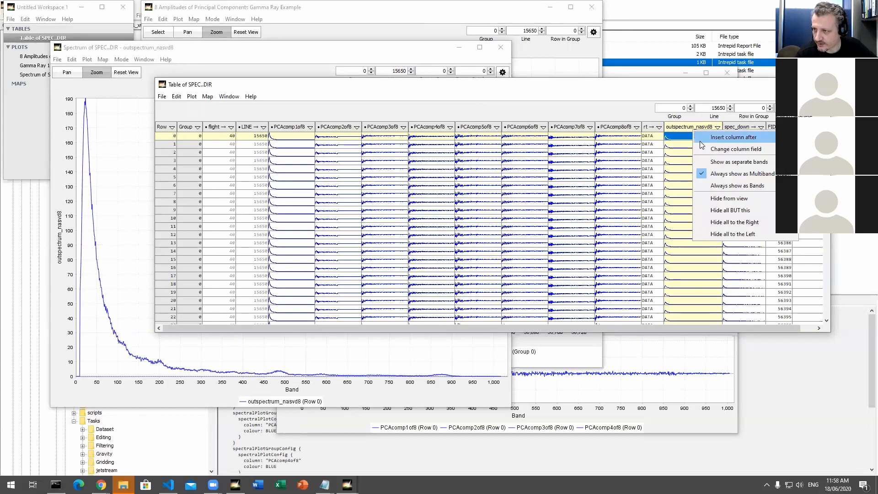
left_click(720, 163)
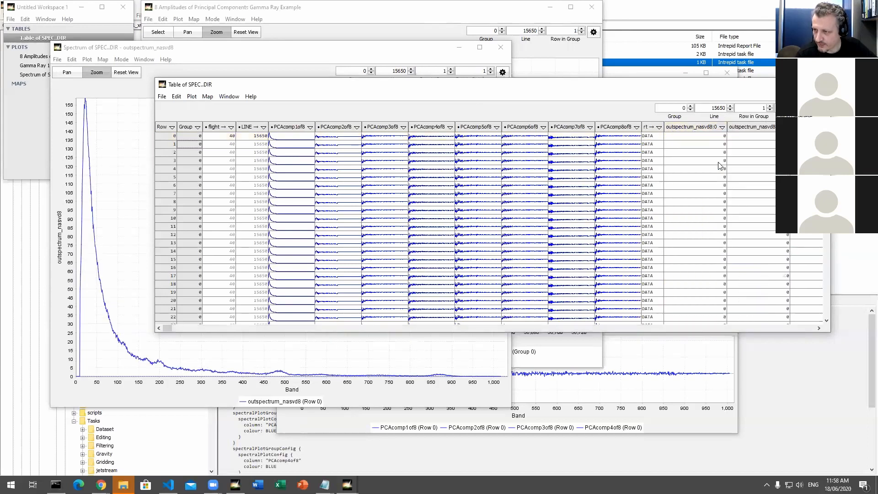
left_click_drag(167, 327, 176, 333)
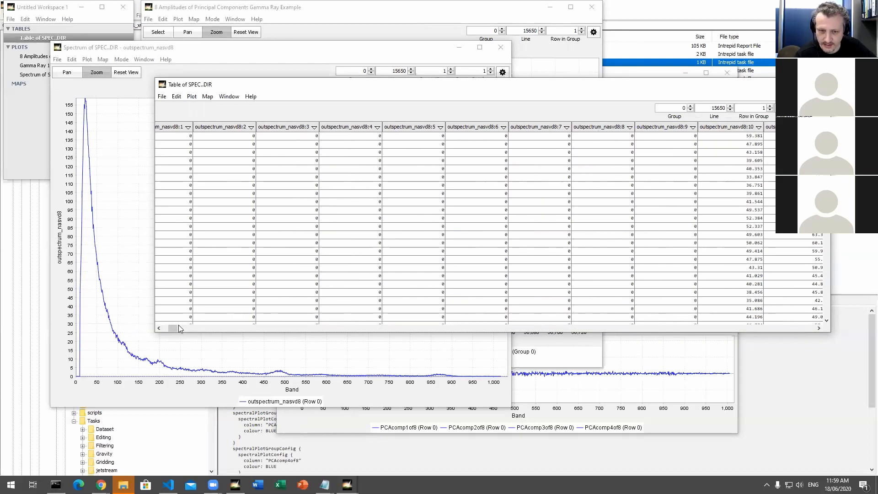
left_click_drag(177, 327, 185, 327)
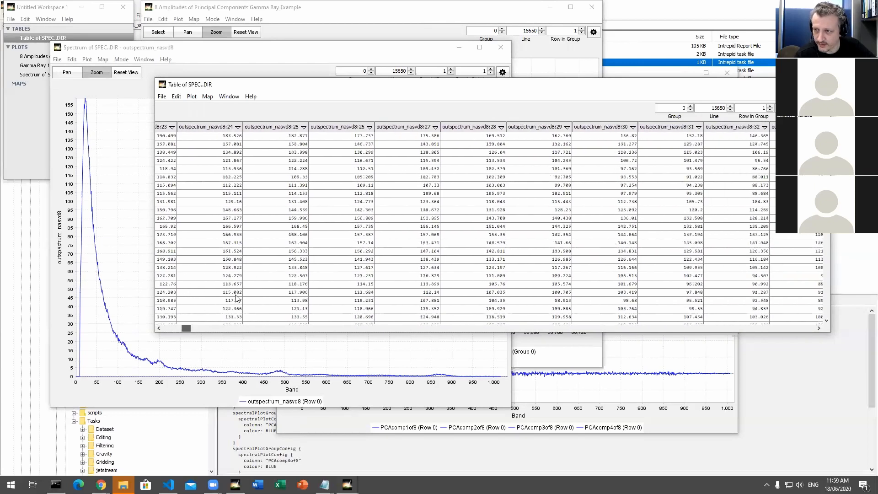
Step: Show the outspectrum_nasvd8 bands as a multiband graph, and shift the spectrum plot up and left behind the table
right_click(413, 127)
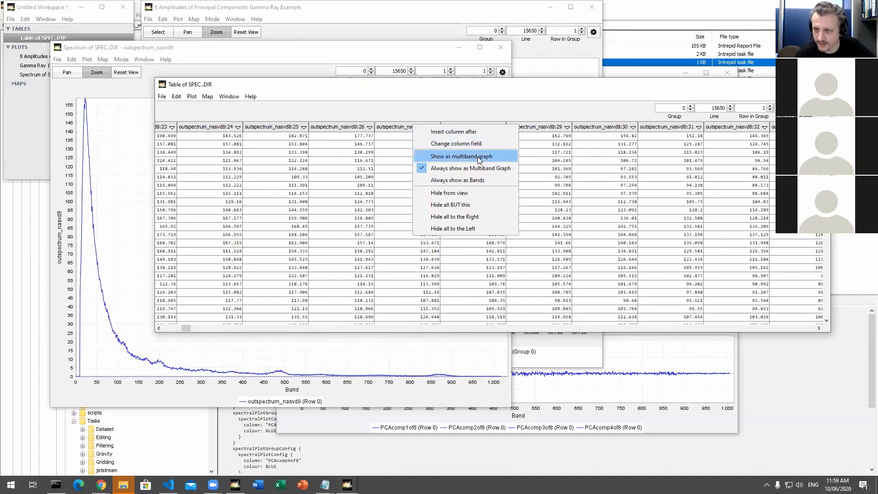
left_click(477, 157)
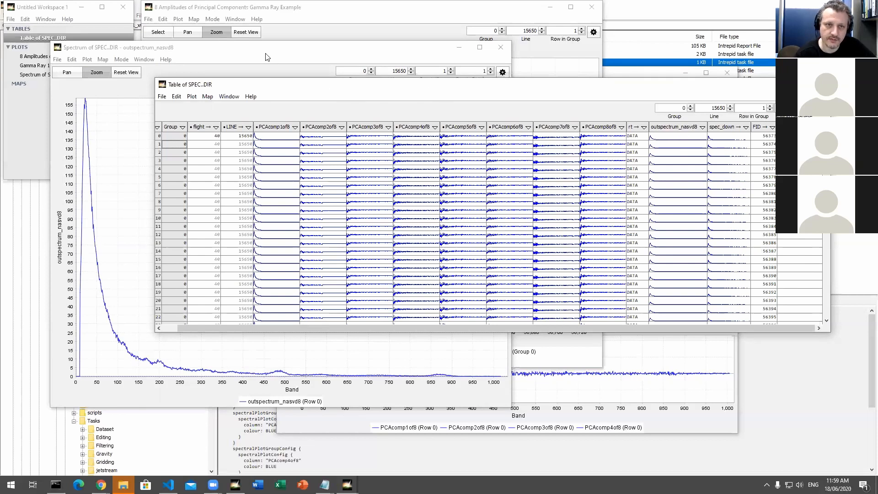
left_click_drag(241, 49, 225, 32)
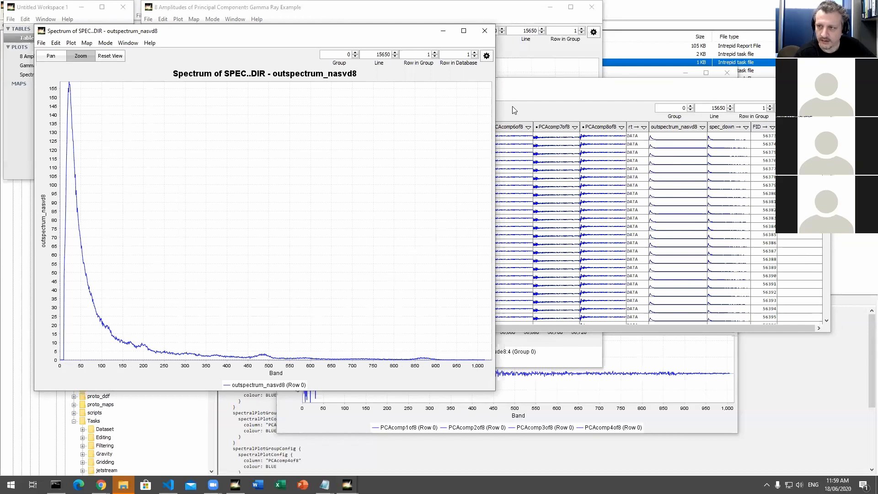
left_click(531, 85)
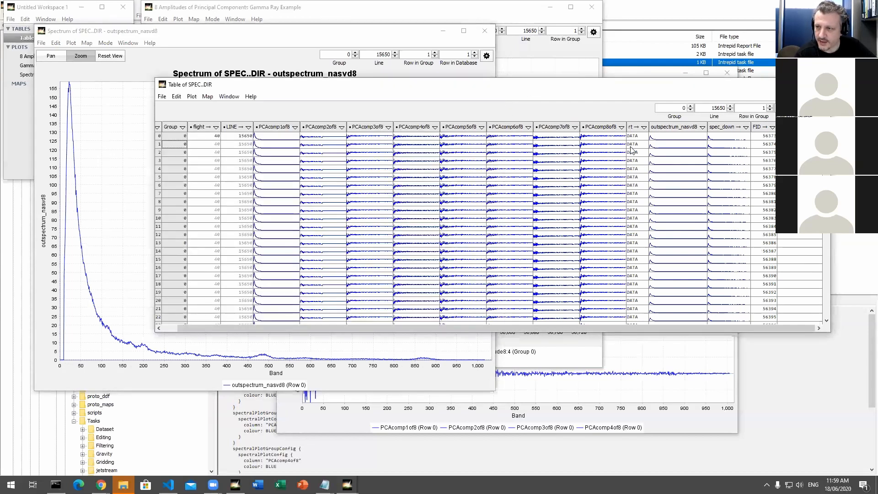
Step: Narrow the SPEC..DIR table so it sits beside the spectrum plot, and plot rows 7, 12 and 23 by selecting them
left_click(216, 198)
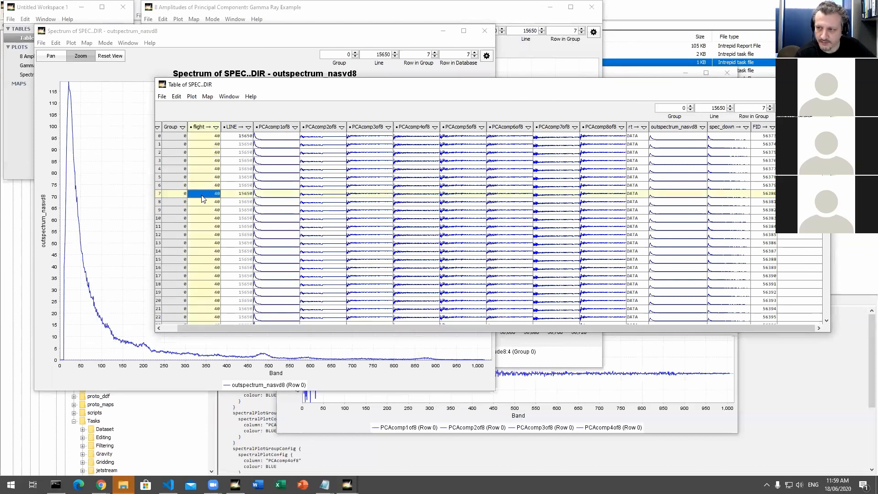
left_click(173, 234)
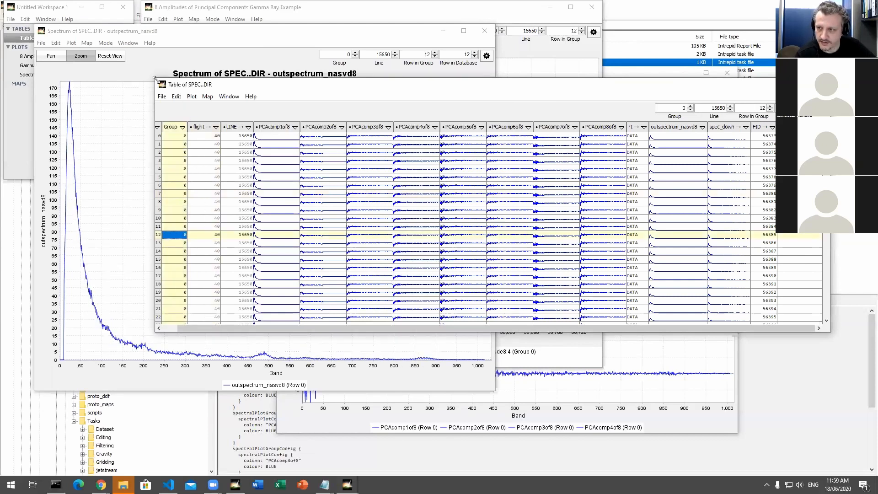
left_click_drag(154, 79, 494, 22)
left_click(706, 327)
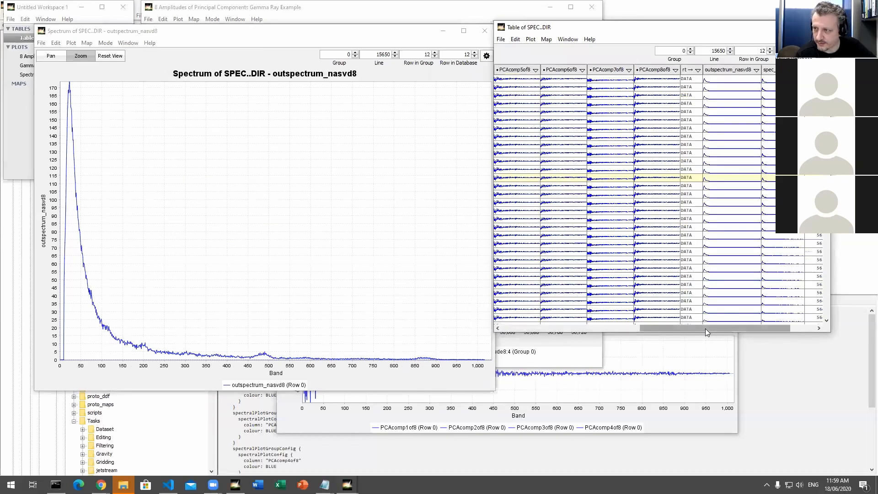
left_click_drag(700, 330, 724, 329)
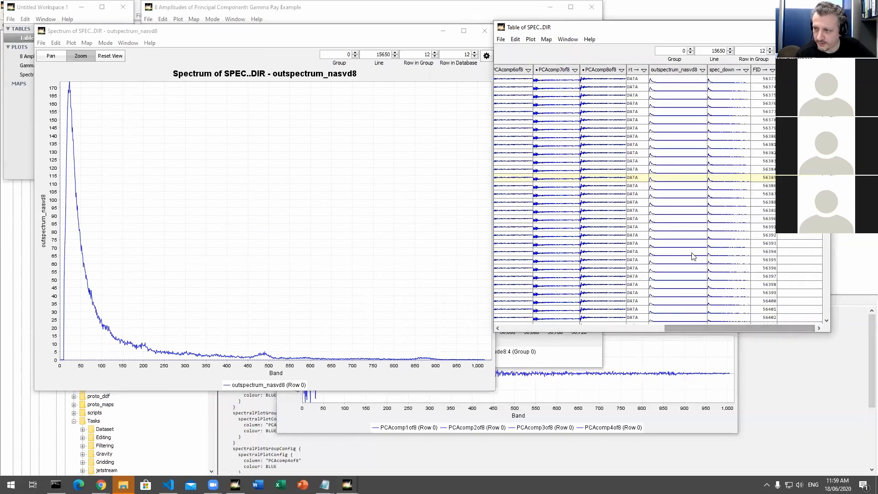
left_click(674, 227)
left_click(671, 269)
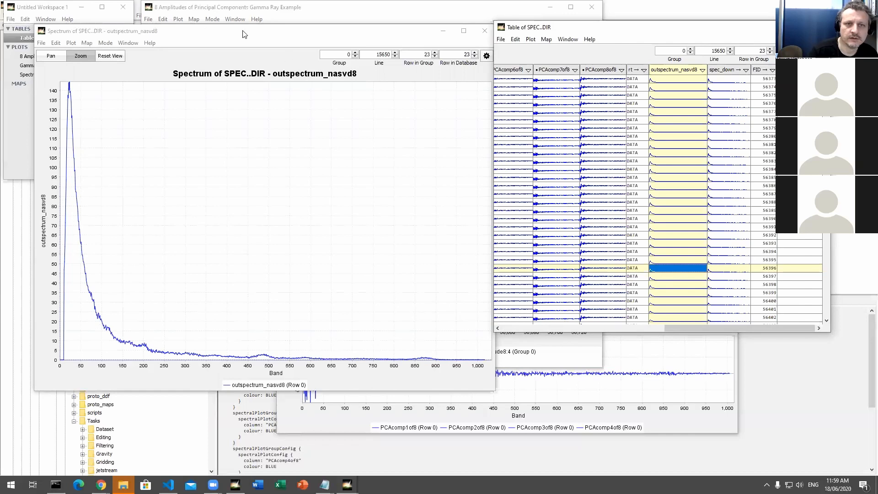
left_click(88, 44)
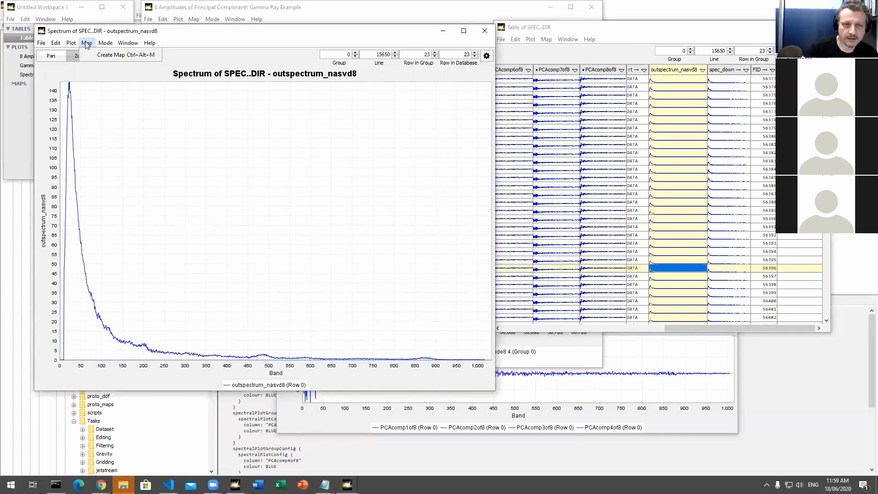
mouse_move(72, 45)
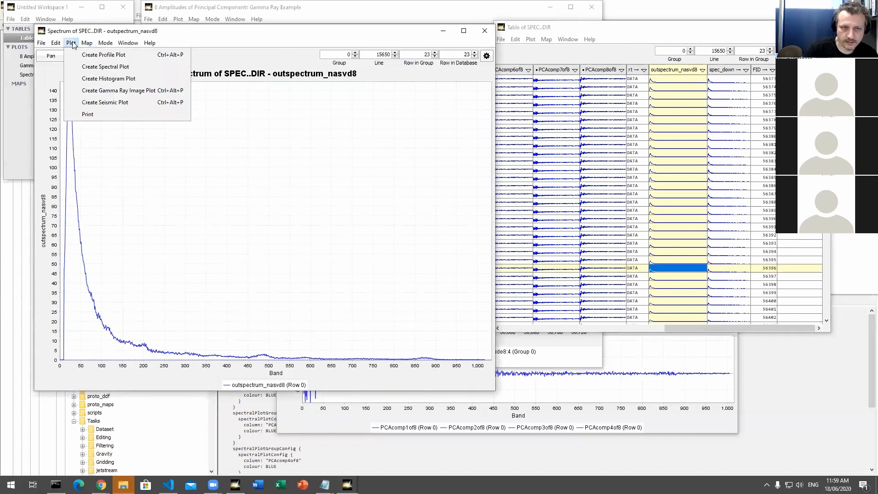
left_click(73, 44)
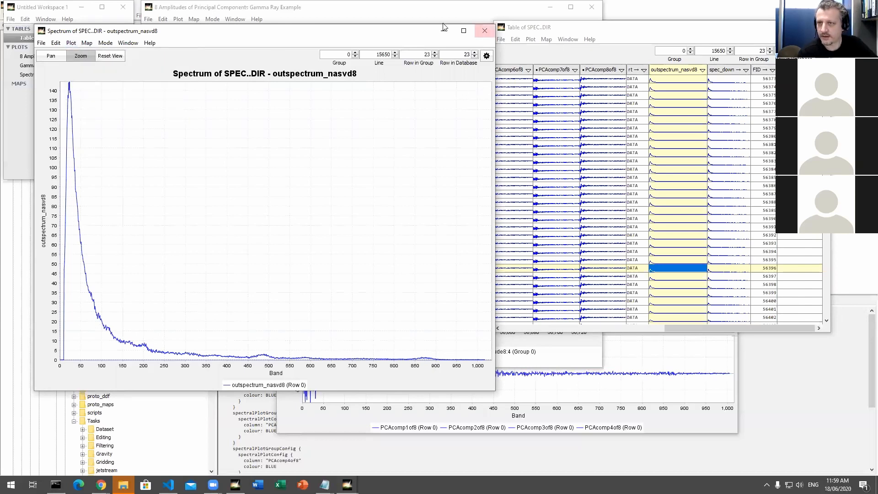
Step: Separate the spectrum and table windows slightly, and look through the table's columns from spec_down back to PCAcomp1of8
left_click_drag(423, 32, 416, 30)
left_click_drag(541, 29, 543, 35)
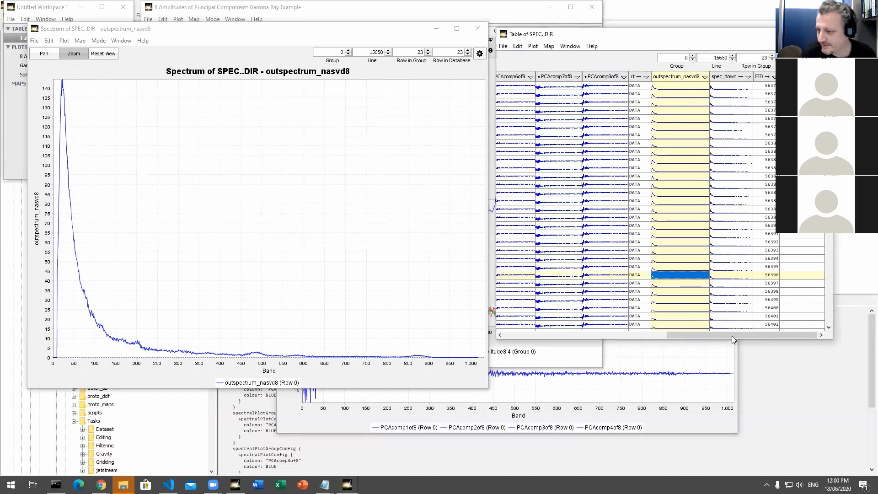
left_click_drag(715, 339, 713, 339)
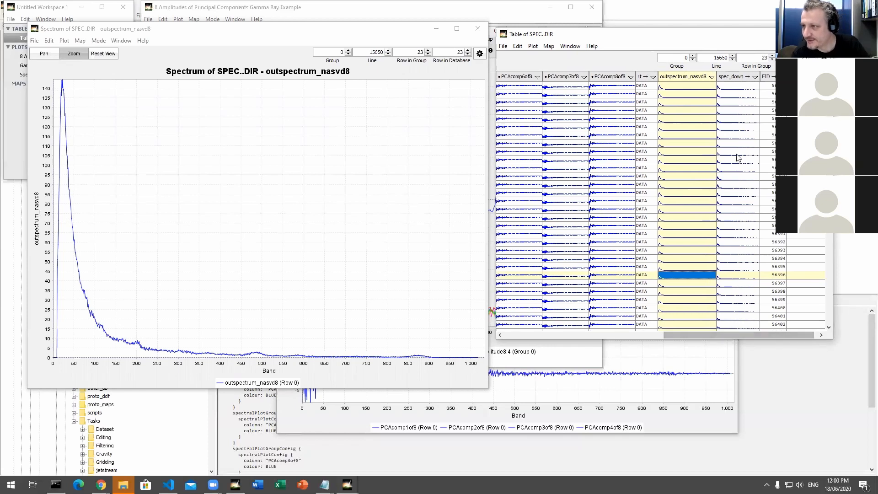
scroll(737, 160, "down", 6)
left_click_drag(711, 335, 577, 341)
scroll(608, 308, "up", 5)
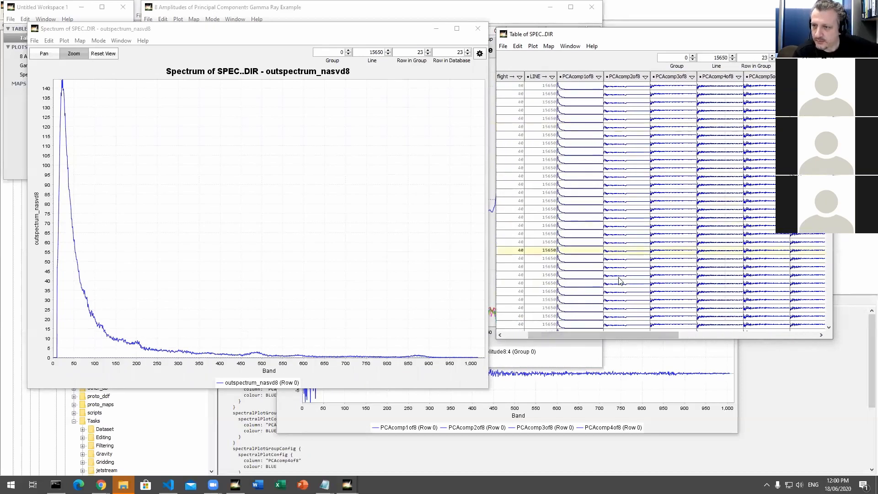
scroll(622, 320, "down", 1)
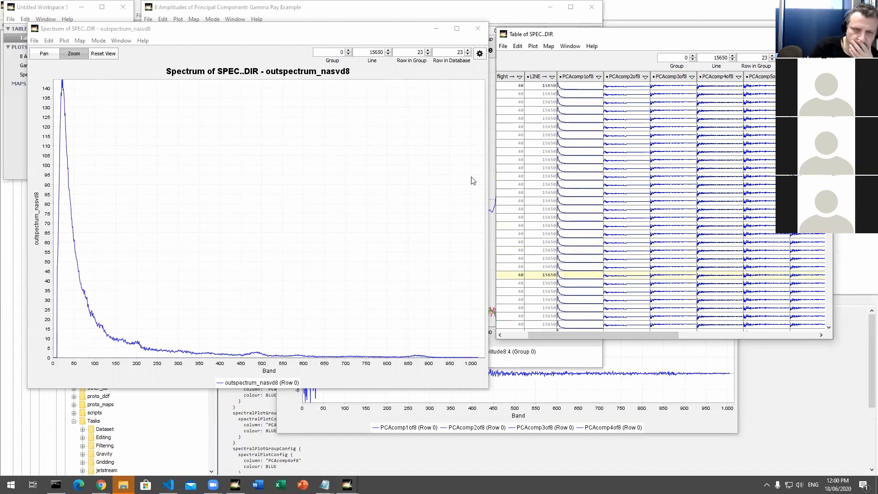
Step: Move the spectrum plot off the workspace list and create a gamma ray image plot for SPEC..DIR from its spectrum entry
left_click(99, 41)
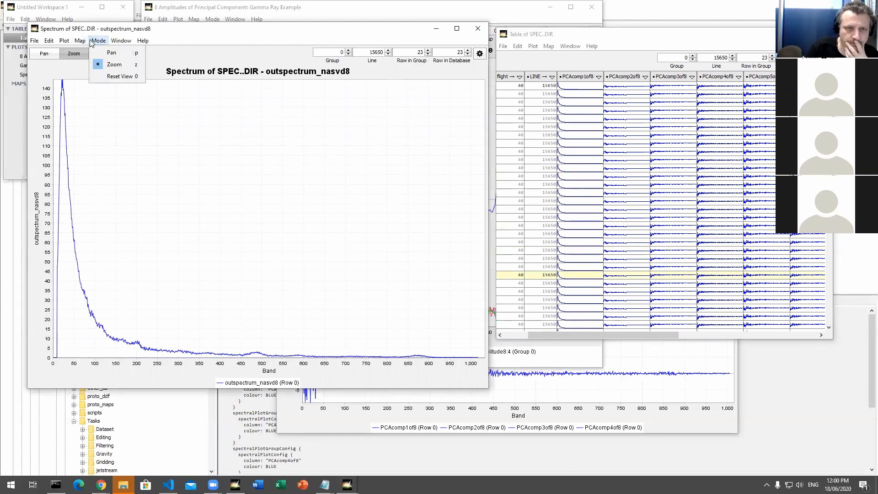
left_click(67, 42)
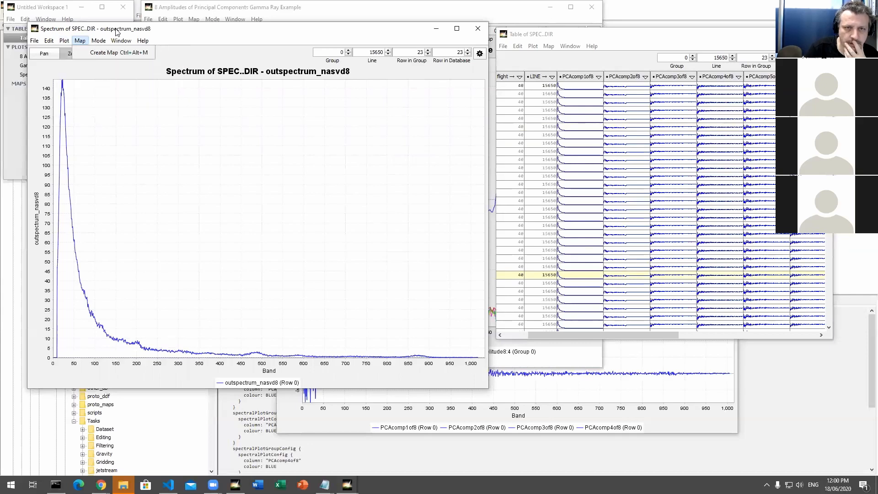
left_click_drag(118, 31, 221, 36)
left_click(182, 46)
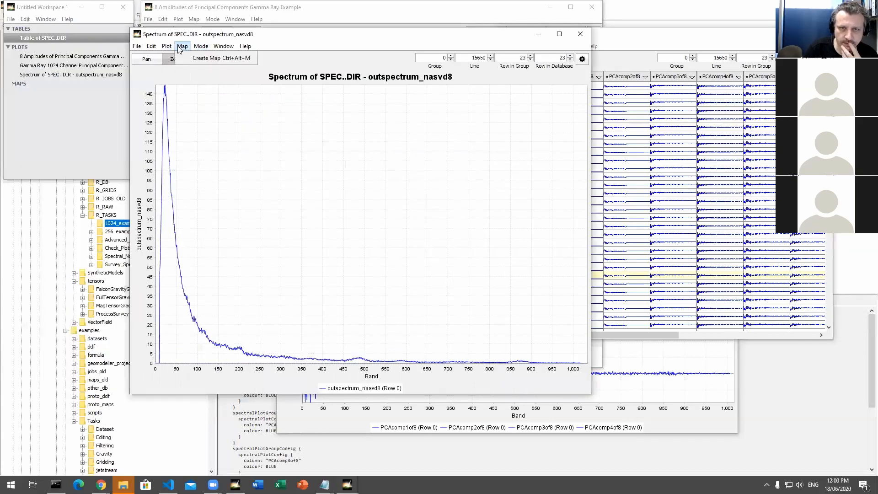
left_click(167, 46)
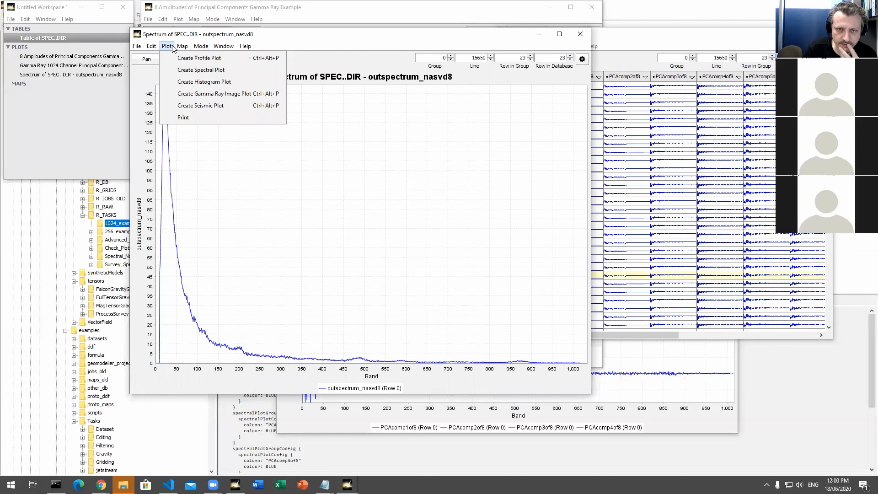
left_click(66, 78)
left_click(65, 75)
right_click(64, 75)
mouse_move(91, 95)
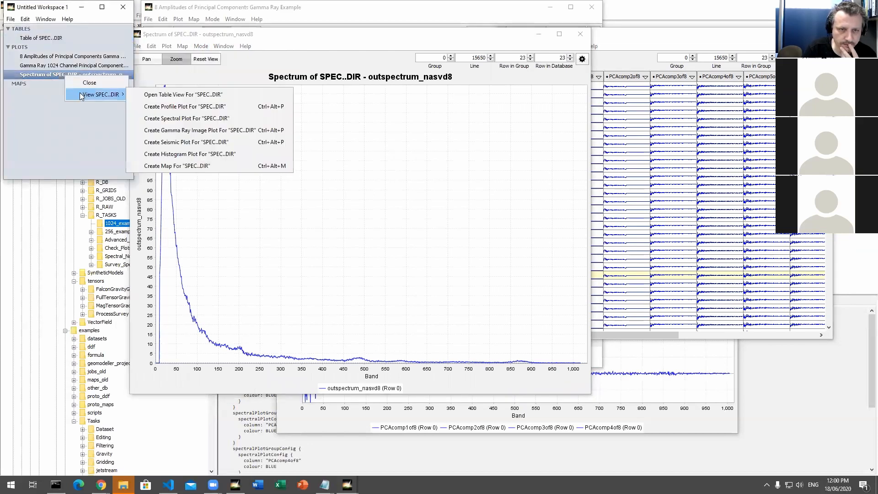
left_click(194, 132)
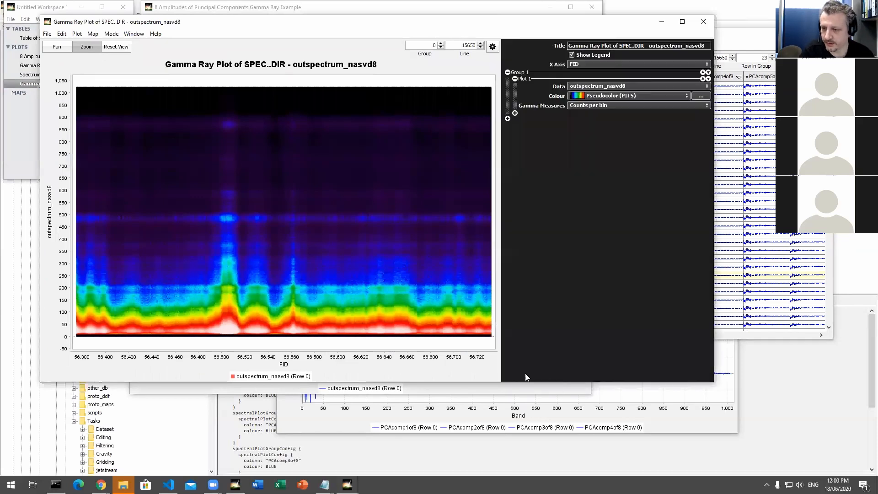
Step: Set the gamma ray plot to Energy per bin, and add a second group showing outspectrum_nasvd8 in Counts per bin, in a taller window
left_click(580, 106)
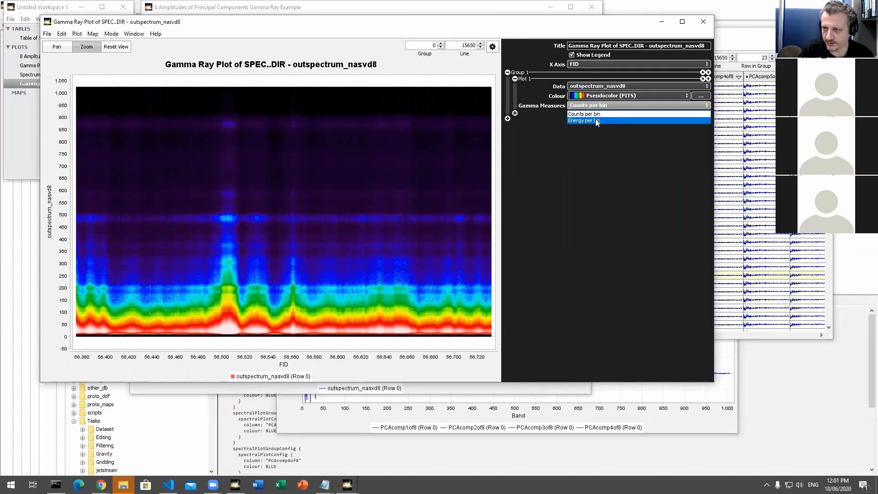
left_click(596, 121)
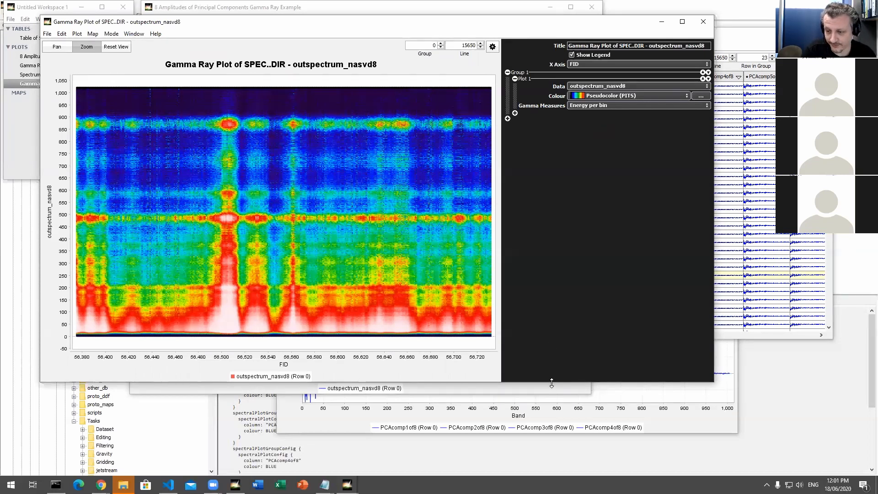
left_click_drag(552, 383, 552, 314)
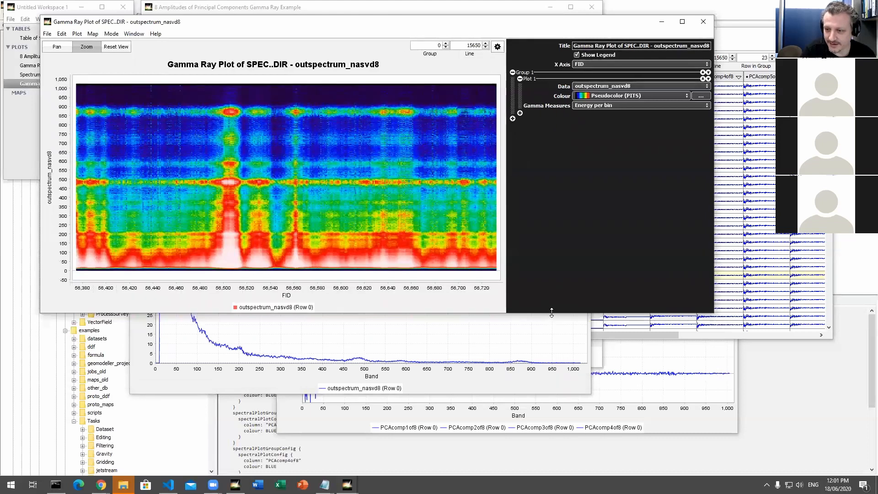
left_click_drag(551, 314, 550, 322)
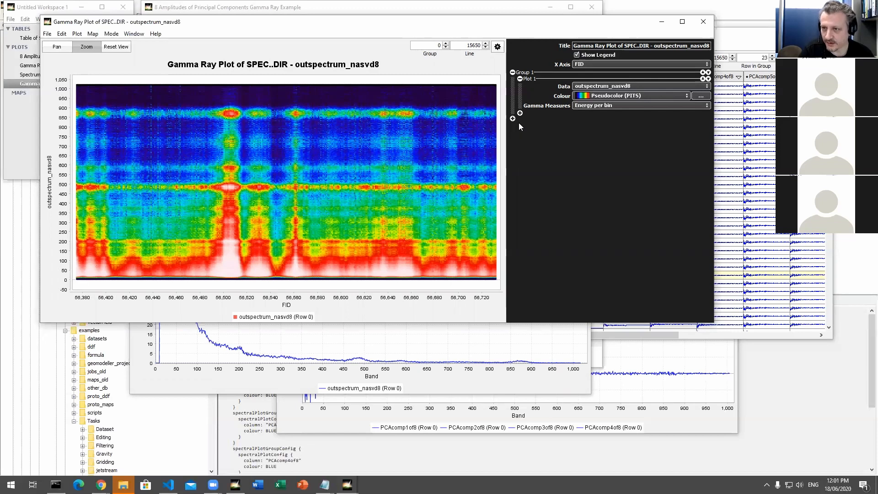
left_click(518, 123)
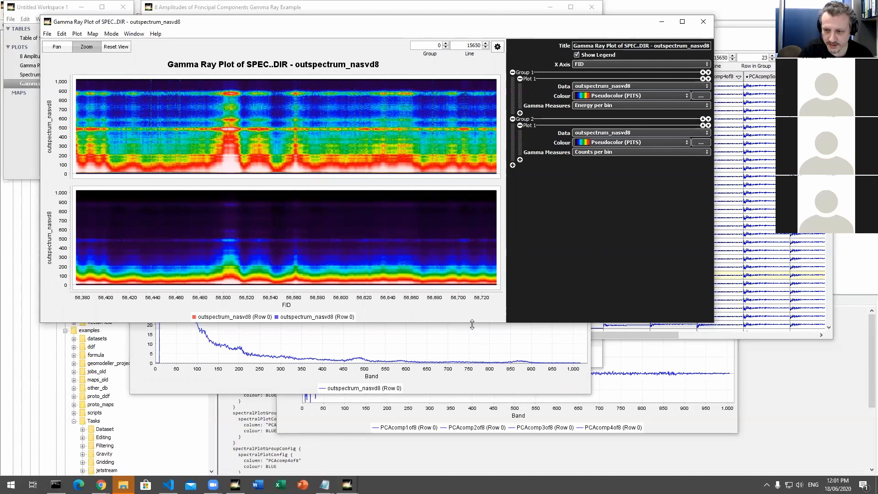
left_click_drag(472, 324, 473, 469)
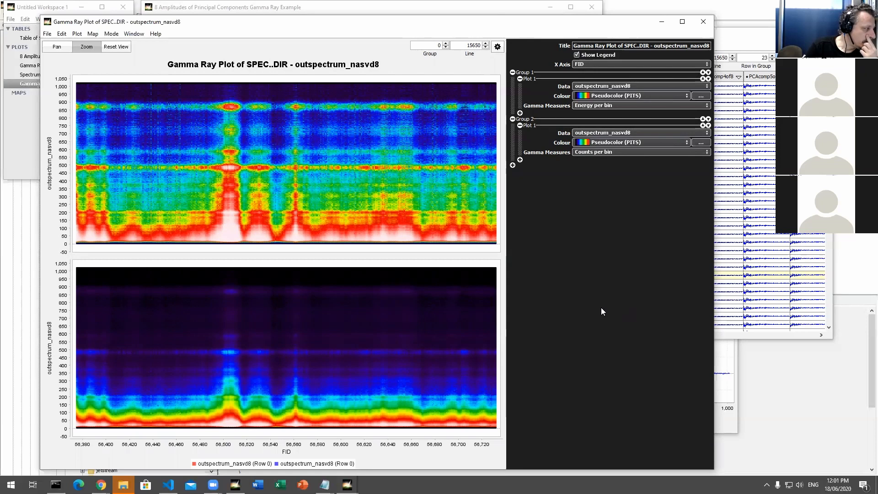
Step: Close the gamma ray image plot, and shift the SPEC..DIR table clear of the overlapping windows to close it too
left_click(705, 26)
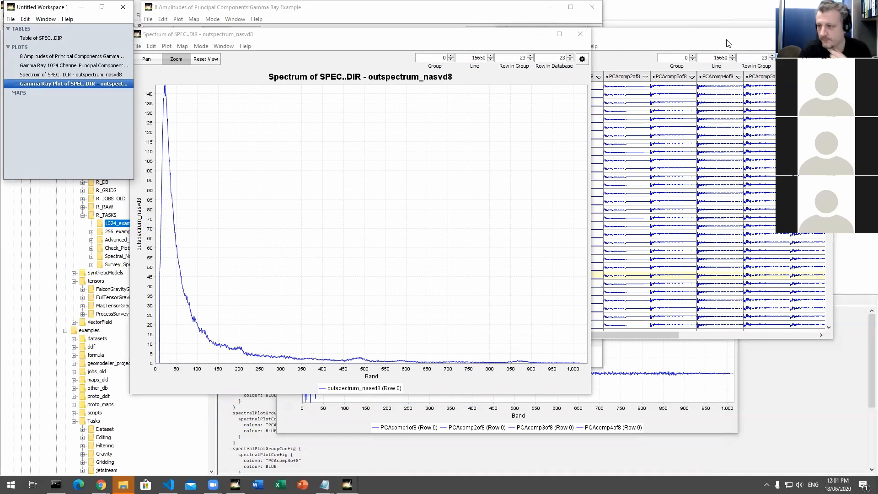
left_click(730, 36)
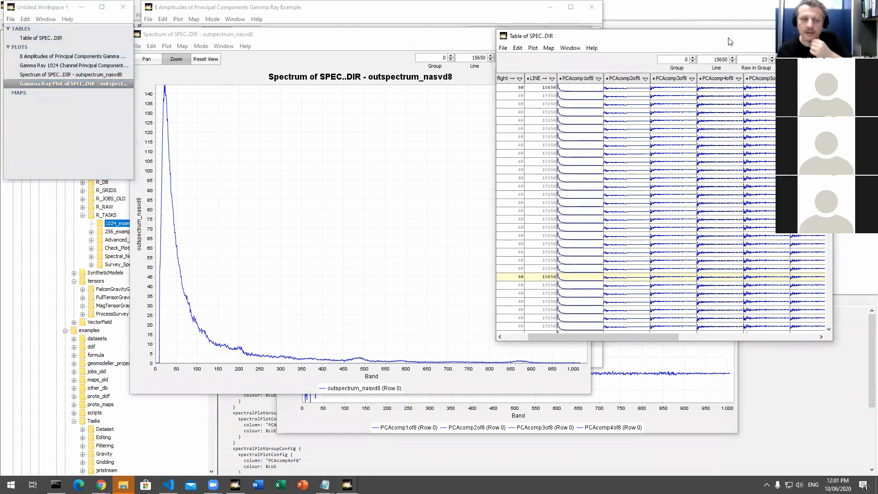
left_click_drag(728, 37, 729, 71)
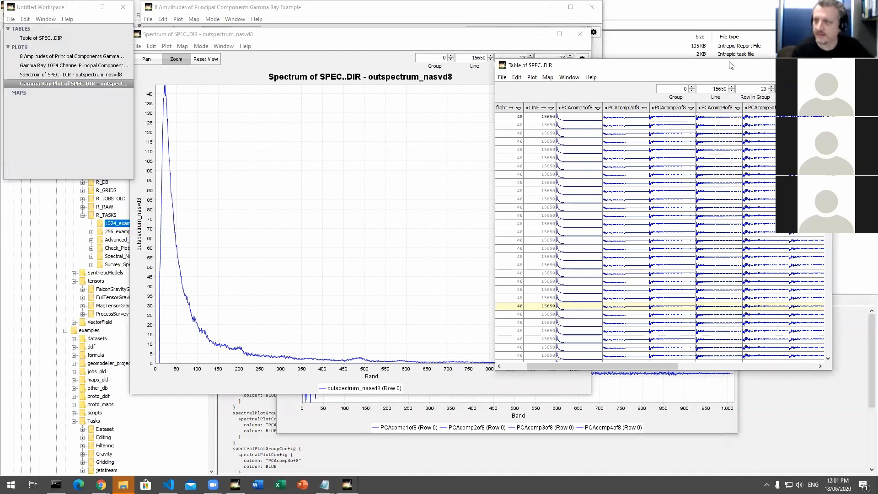
left_click_drag(710, 72, 706, 96)
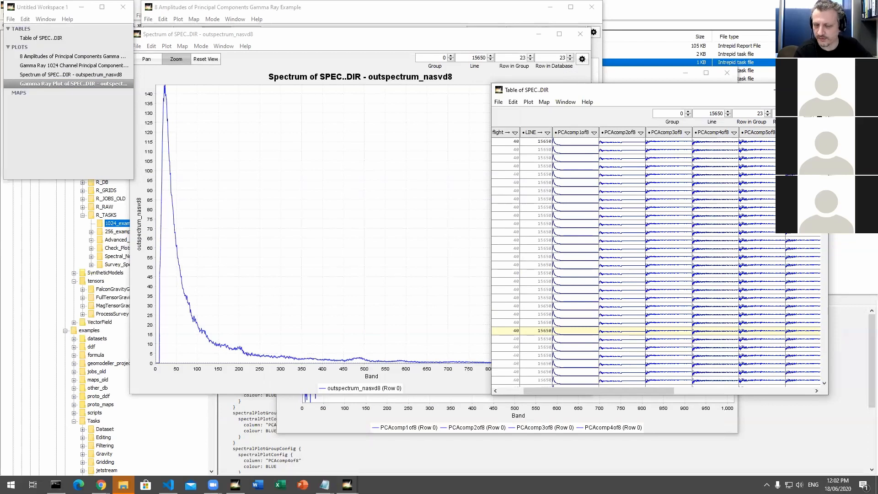
left_click(817, 90)
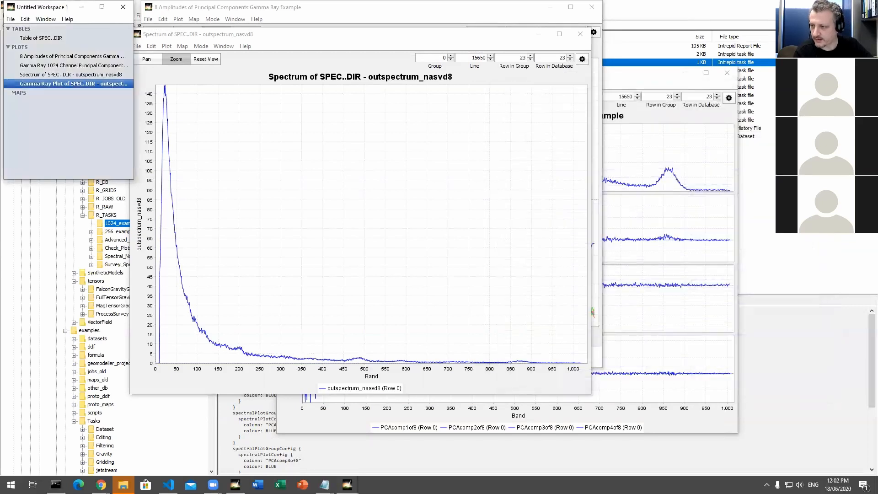
Step: Close the outspectrum_nasvd8 spectrum plot and the plot of the 8 amplitudes of principal components
left_click(468, 38)
left_click_drag(468, 38, 525, 75)
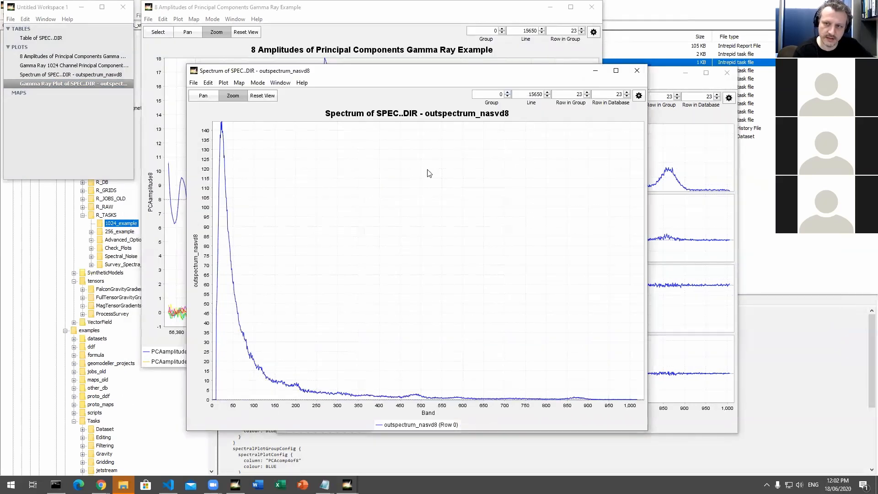
left_click(636, 70)
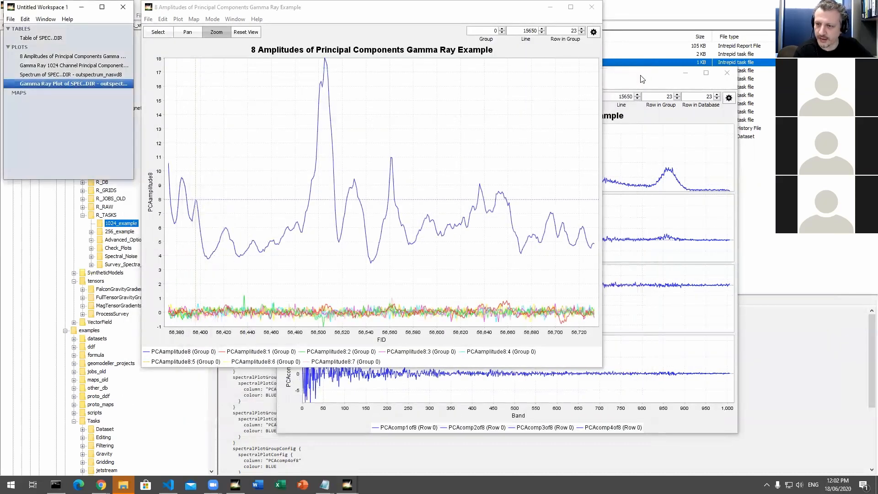
left_click(373, 19)
left_click_drag(373, 8, 380, 101)
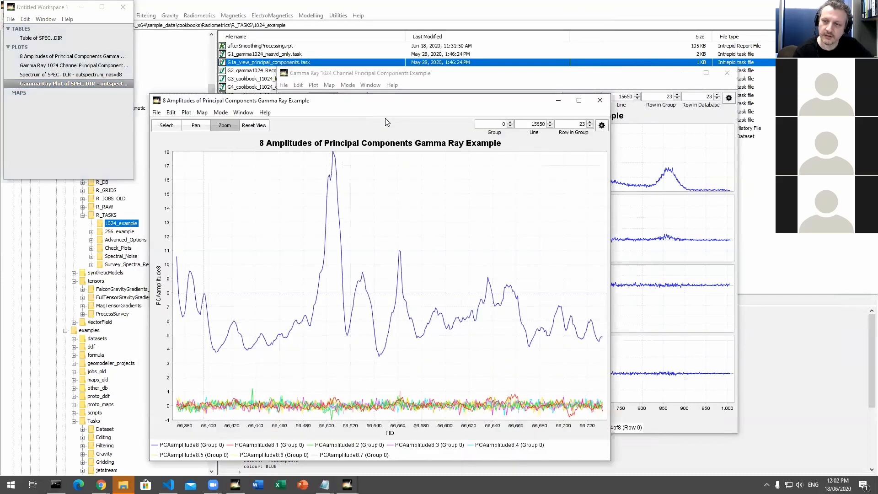
left_click(600, 101)
Step: Close the Gamma Ray 1024 Channel Principal Components plot and its workspace, and clear the file selection in the project folder
left_click_drag(613, 74, 603, 51)
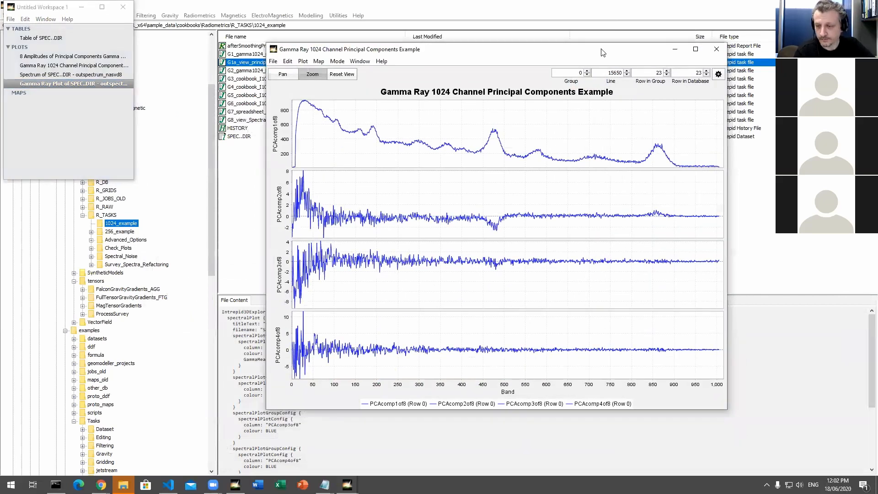
left_click(717, 49)
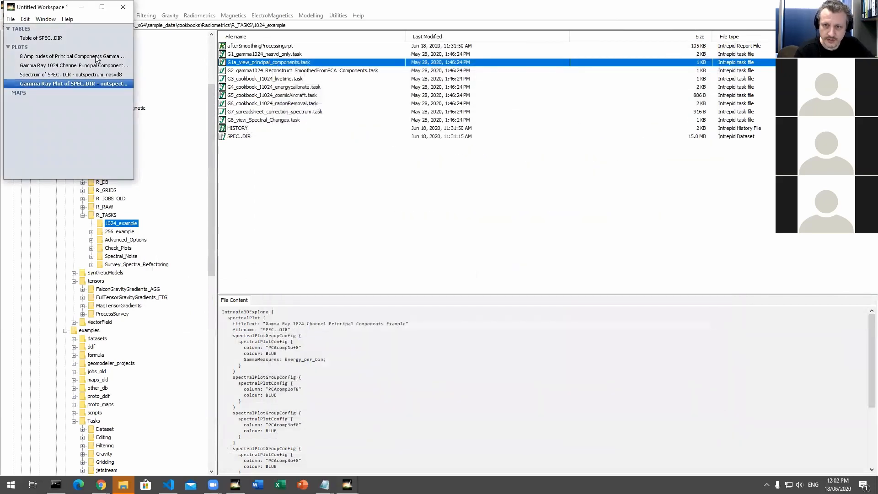
left_click(124, 8)
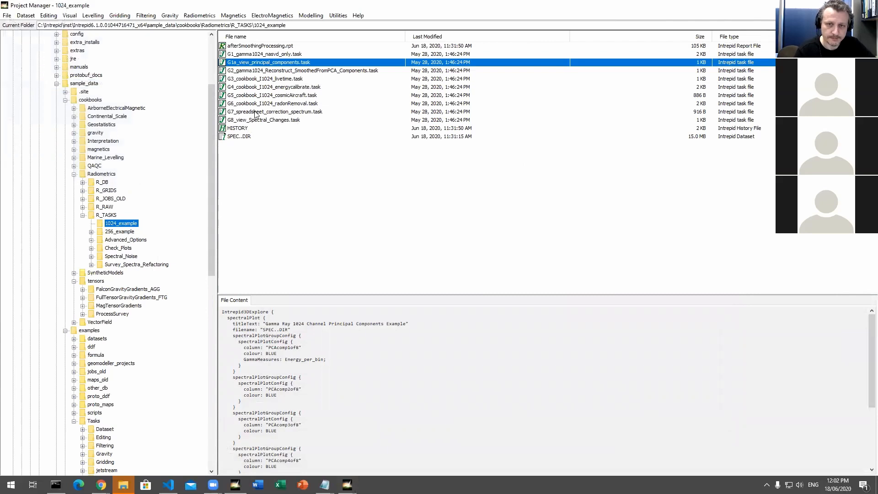
left_click(325, 174)
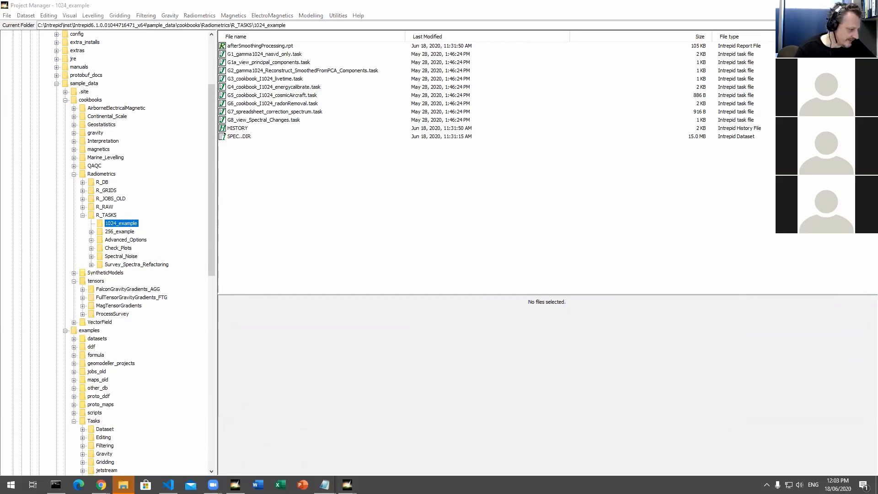
Step: Switch to the workspace holding the Montezuma tensor grid map and close it
key("alt+Tab")
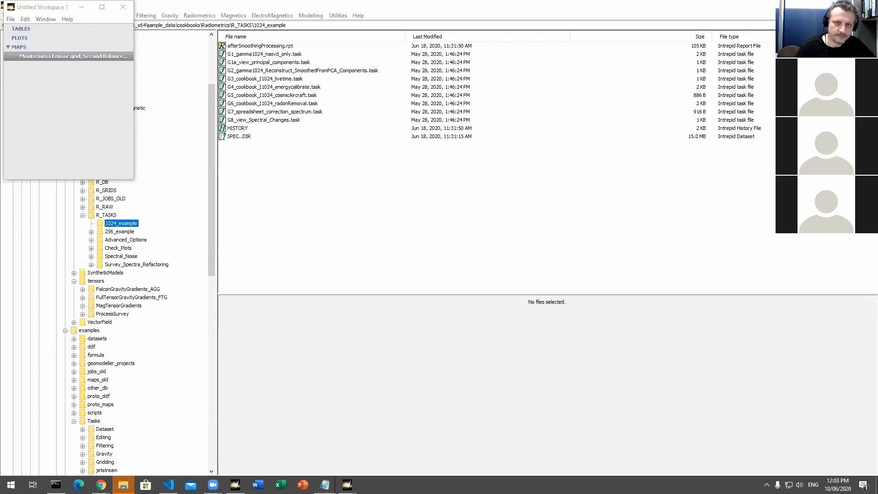
left_click(107, 109)
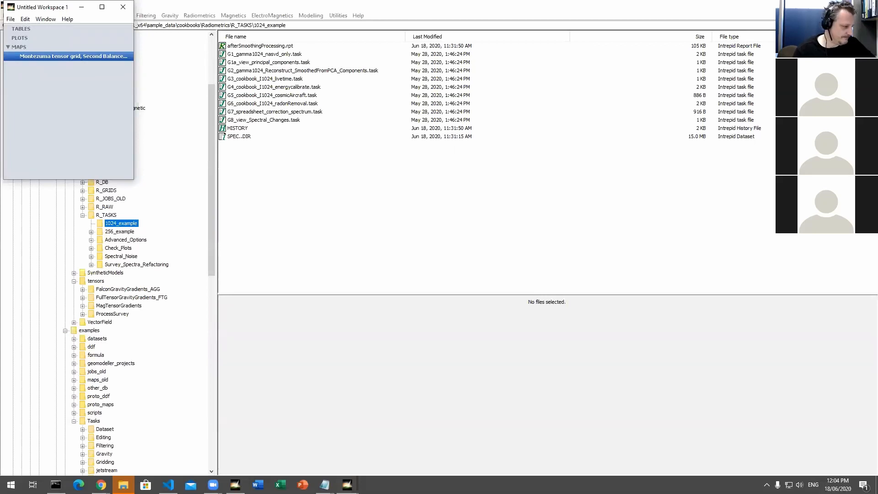
key("alt+F4")
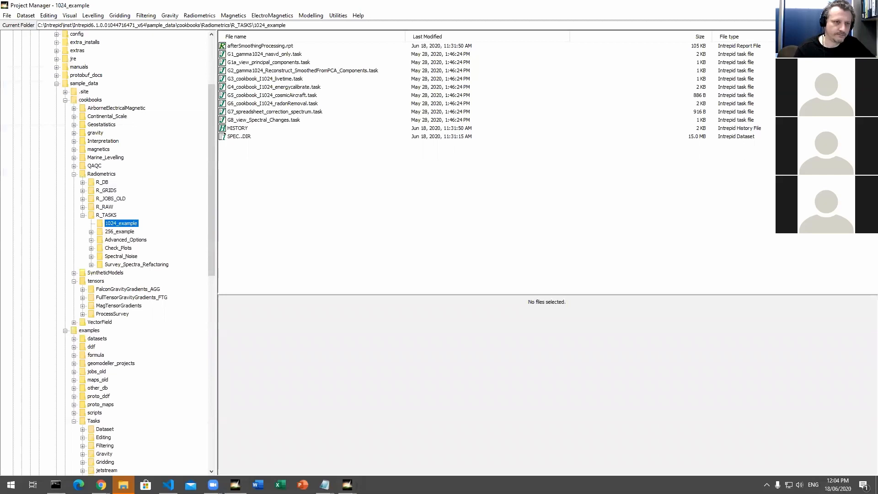